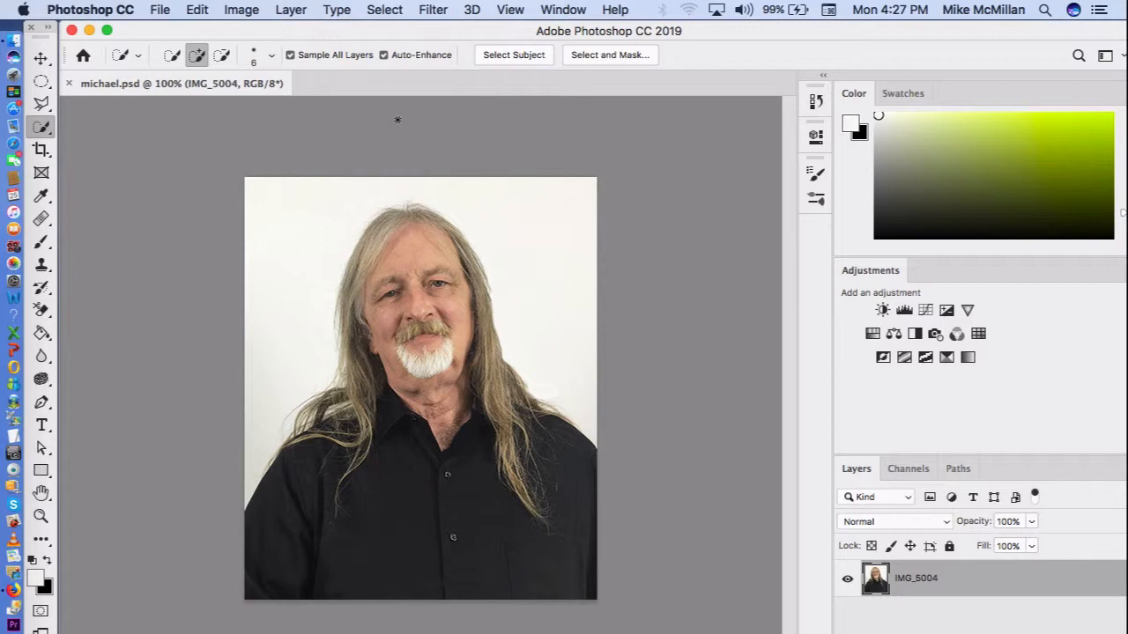
# Step: Select the man in the portrait by painting over his face, hair and shirt with the Quick Selection tool
pyautogui.press('super+0')
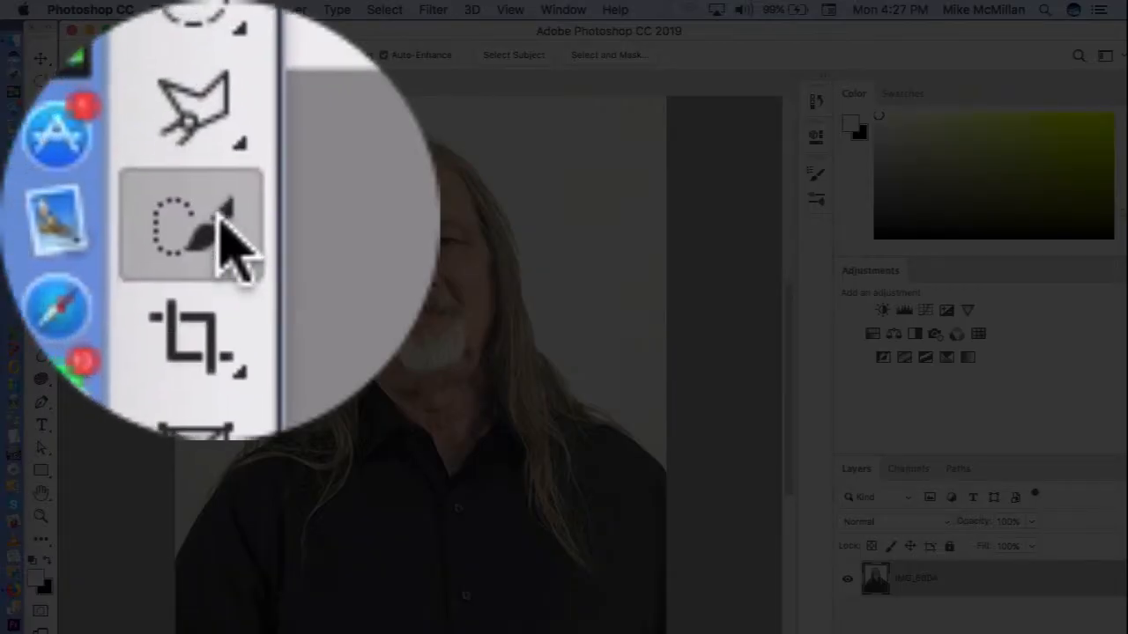
pyautogui.click(45, 126)
pyautogui.click(77, 124)
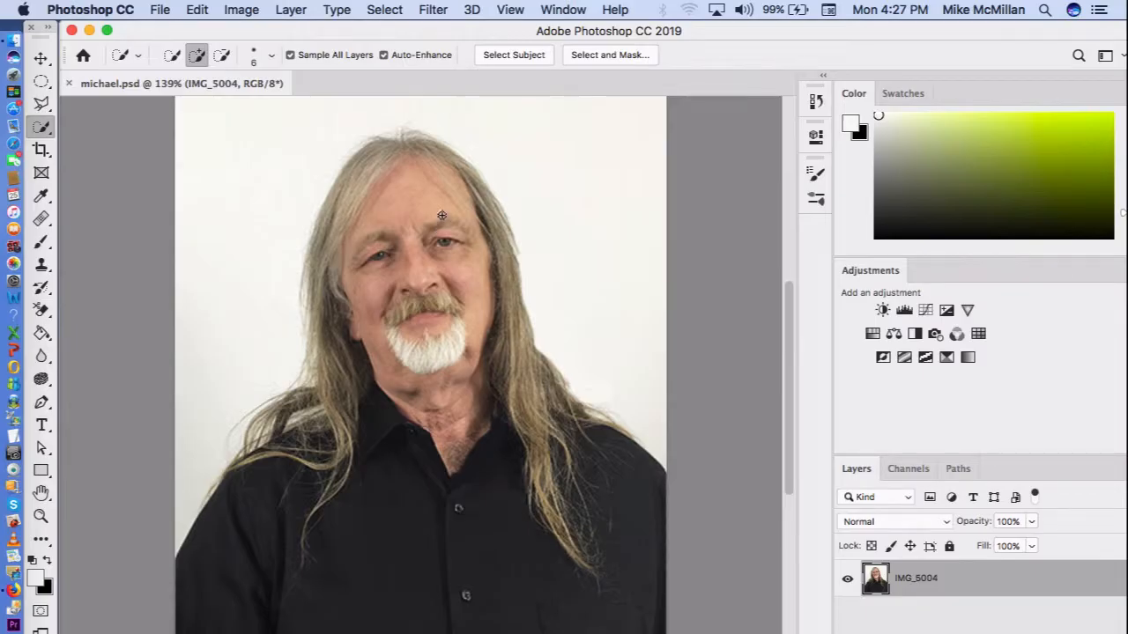
pyautogui.moveTo(443, 215)
pyautogui.mouseDown()
pyautogui.moveTo(371, 223)
pyautogui.moveTo(372, 204)
pyautogui.moveTo(375, 230)
pyautogui.moveTo(353, 227)
pyautogui.moveTo(329, 269)
pyautogui.moveTo(322, 340)
pyautogui.moveTo(317, 291)
pyautogui.moveTo(314, 307)
pyautogui.moveTo(323, 370)
pyautogui.moveTo(350, 381)
pyautogui.moveTo(283, 410)
pyautogui.moveTo(252, 462)
pyautogui.moveTo(265, 490)
pyautogui.moveTo(210, 568)
pyautogui.moveTo(409, 591)
pyautogui.moveTo(568, 540)
pyautogui.moveTo(583, 527)
pyautogui.moveTo(536, 404)
pyautogui.moveTo(586, 410)
pyautogui.mouseUp()
pyautogui.click(306, 385)
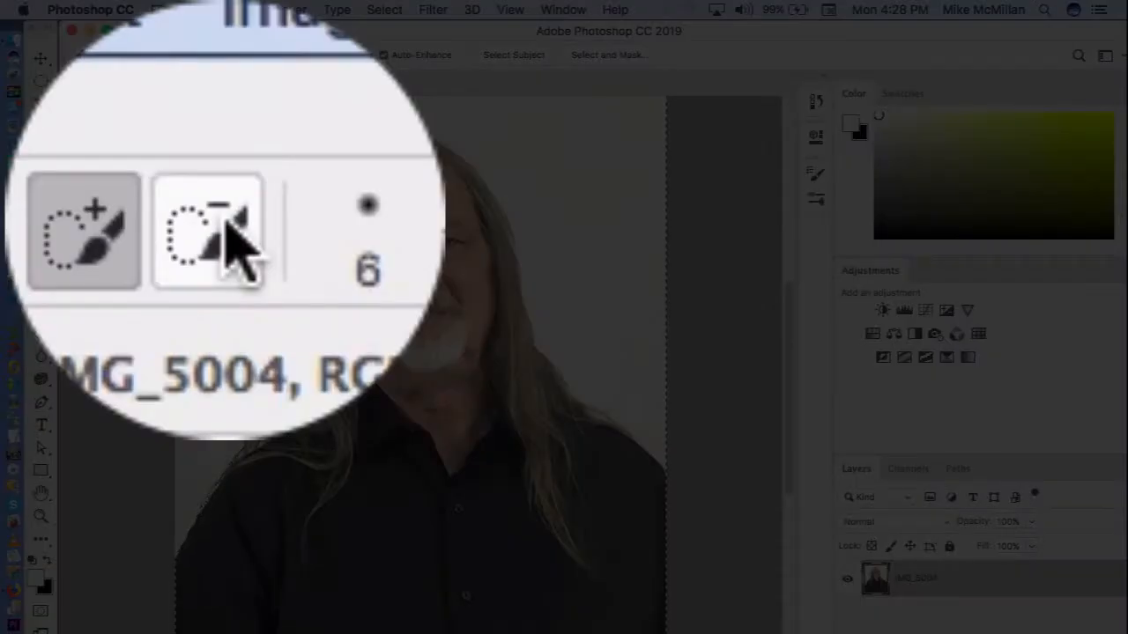
# Step: Subtract the excess background around the head from the selection, and deselect everything
pyautogui.click(234, 242)
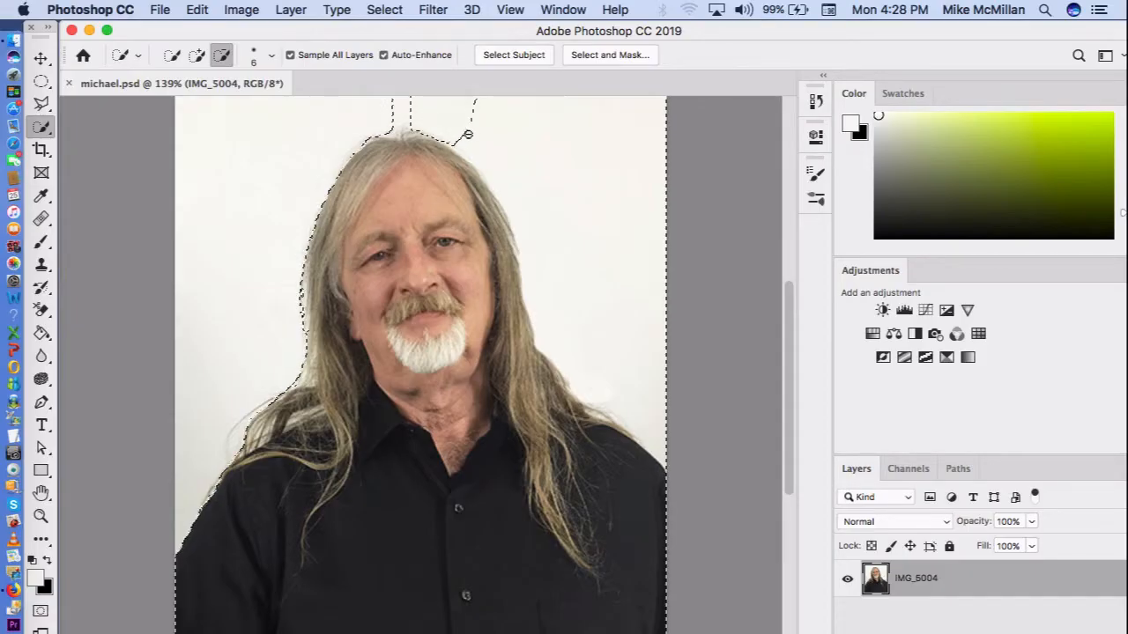
pyautogui.moveTo(468, 134)
pyautogui.mouseDown()
pyautogui.moveTo(434, 115)
pyautogui.moveTo(536, 182)
pyautogui.moveTo(552, 229)
pyautogui.moveTo(497, 146)
pyautogui.mouseUp()
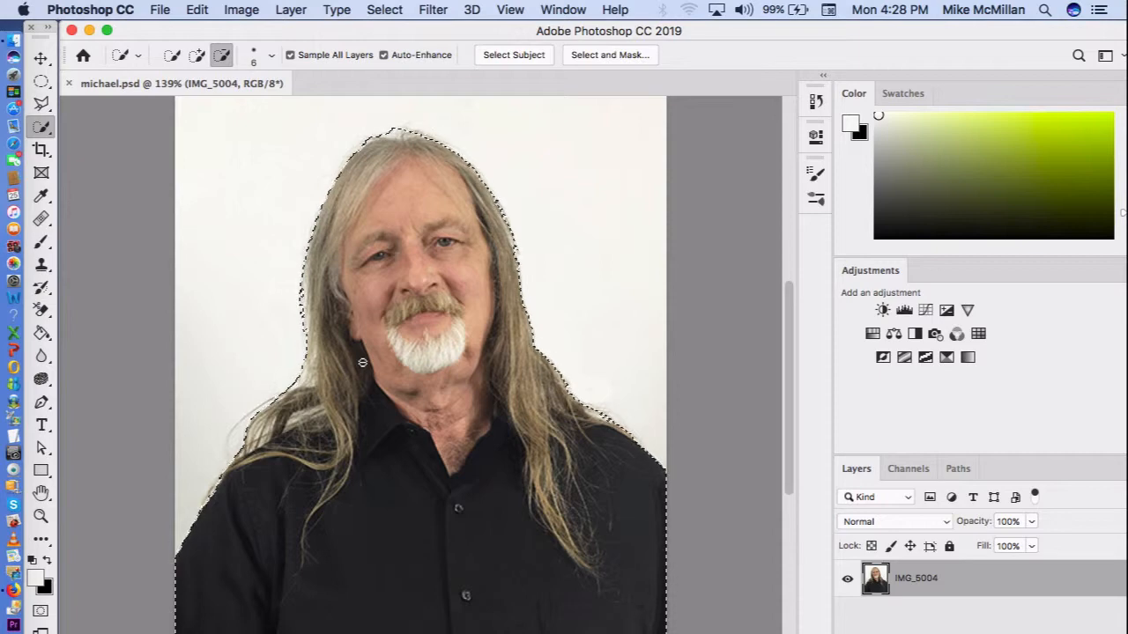
pyautogui.press('super+d')
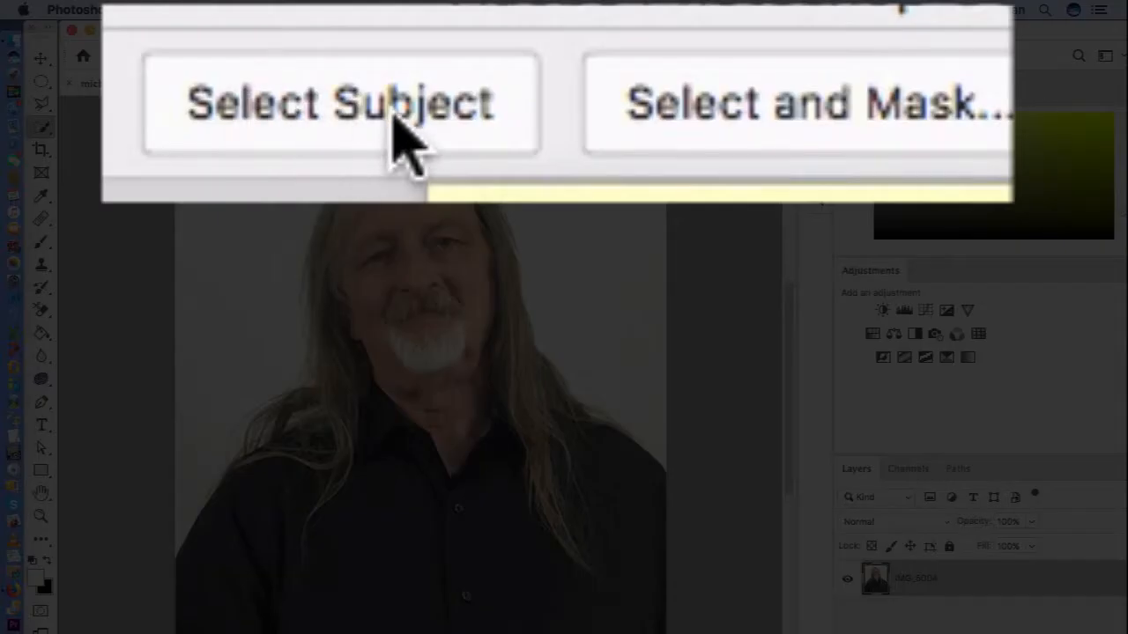
# Step: Select the man automatically with Select Subject and open the selection in Select and Mask
pyautogui.click(520, 55)
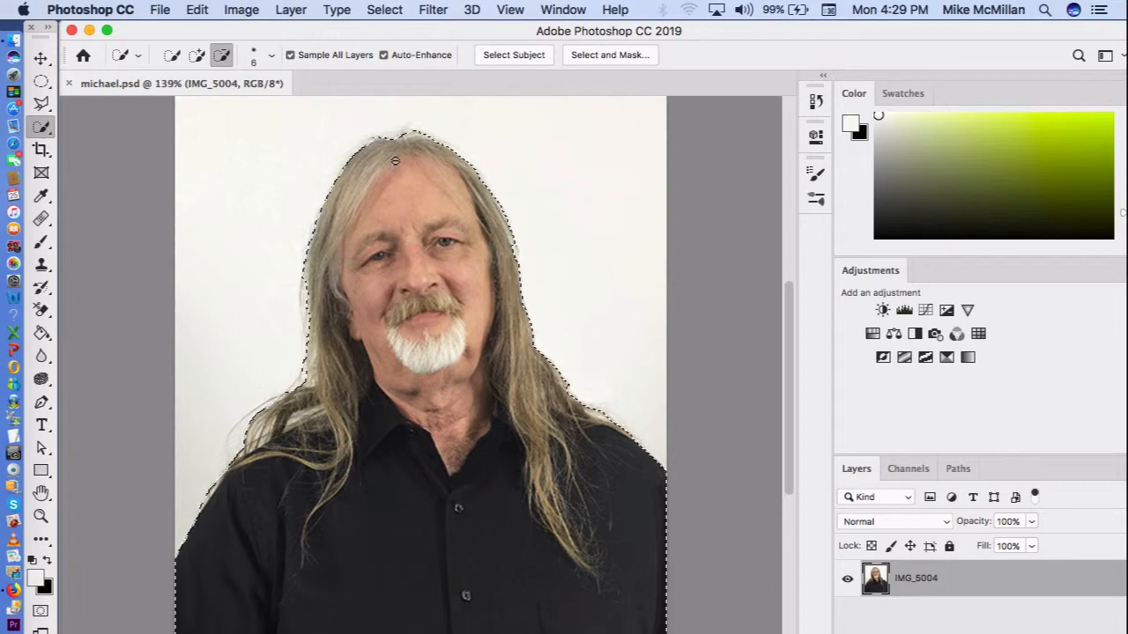
pyautogui.click(196, 56)
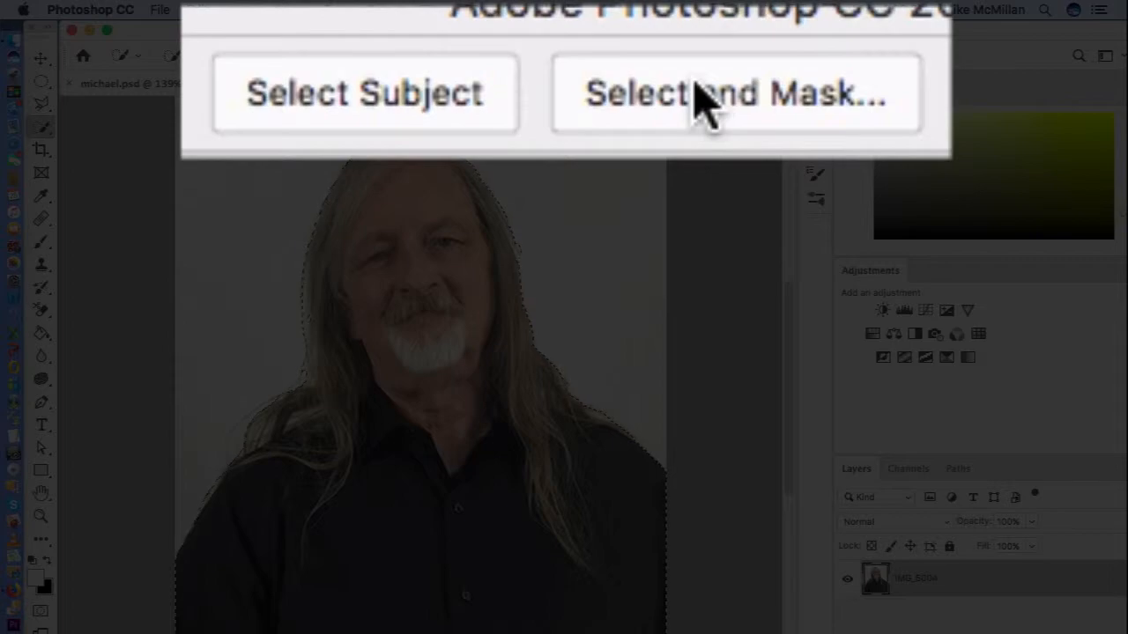
pyautogui.click(603, 54)
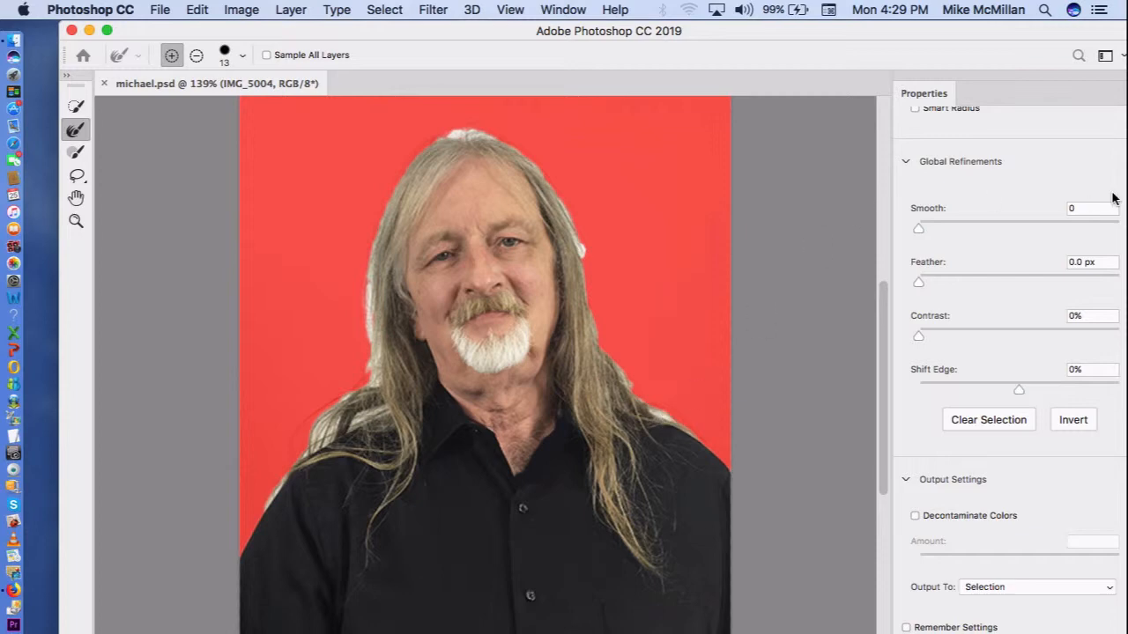
pyautogui.scroll(5, 1113, 200)
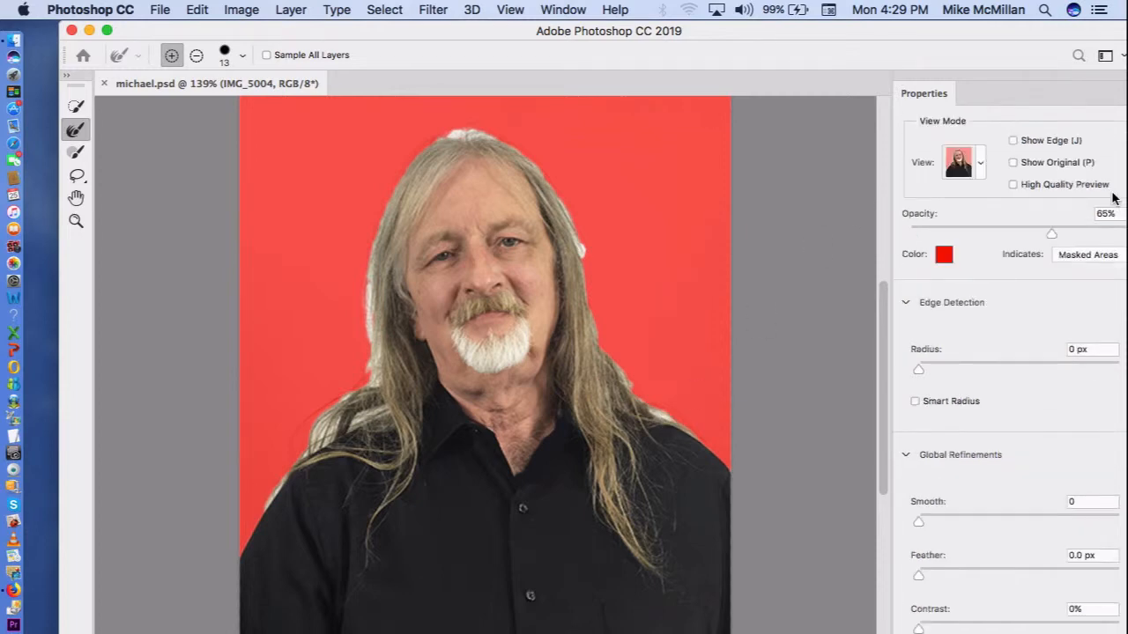
pyautogui.scroll(-5, 1113, 199)
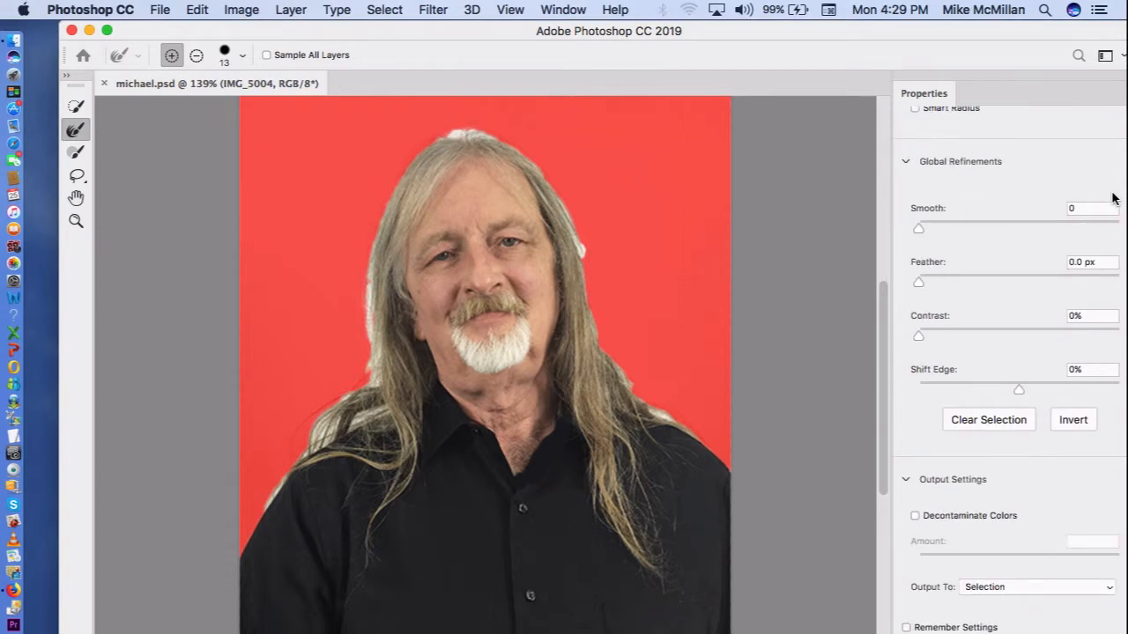
pyautogui.scroll(5, 1112, 199)
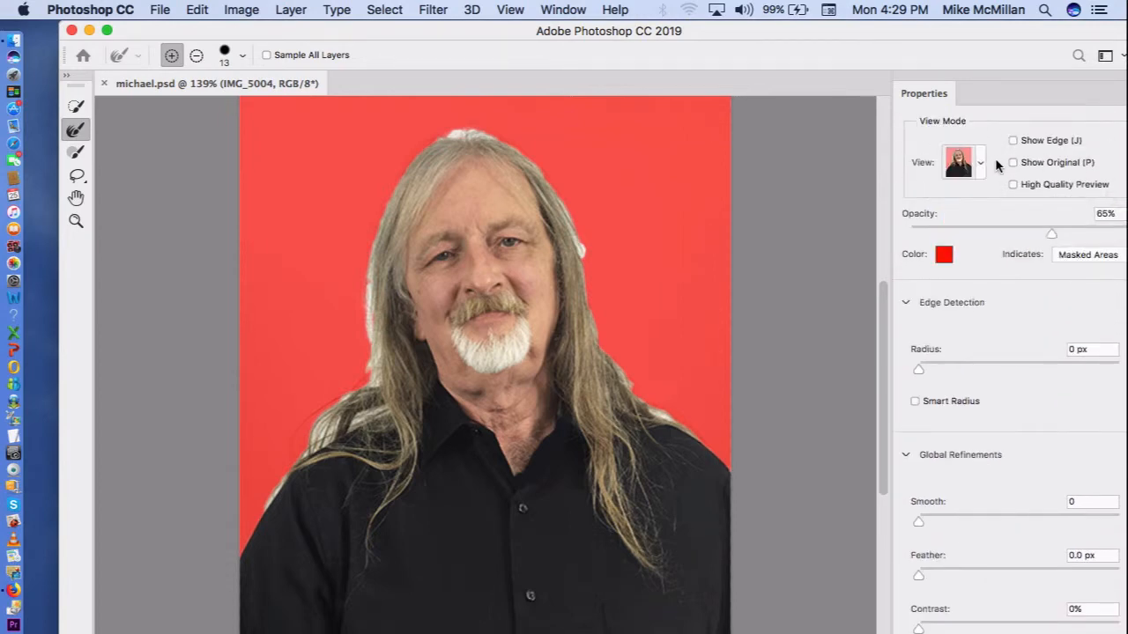
pyautogui.click(980, 164)
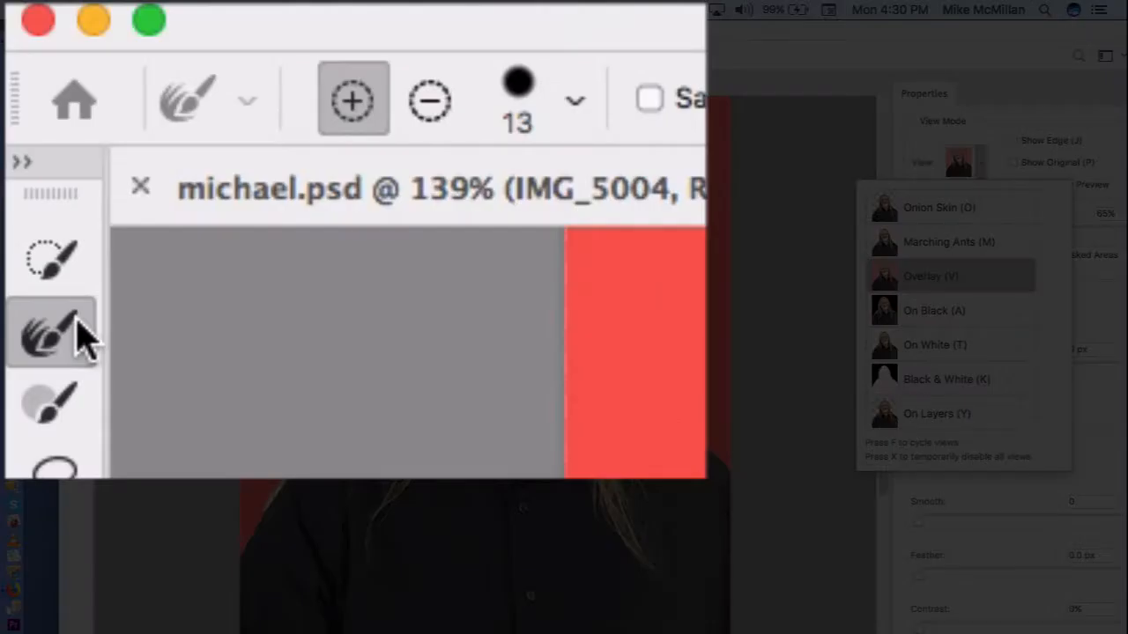
# Step: Refine the hair edges on both sides and around the top of the head with the Refine Edge Brush
pyautogui.click(76, 321)
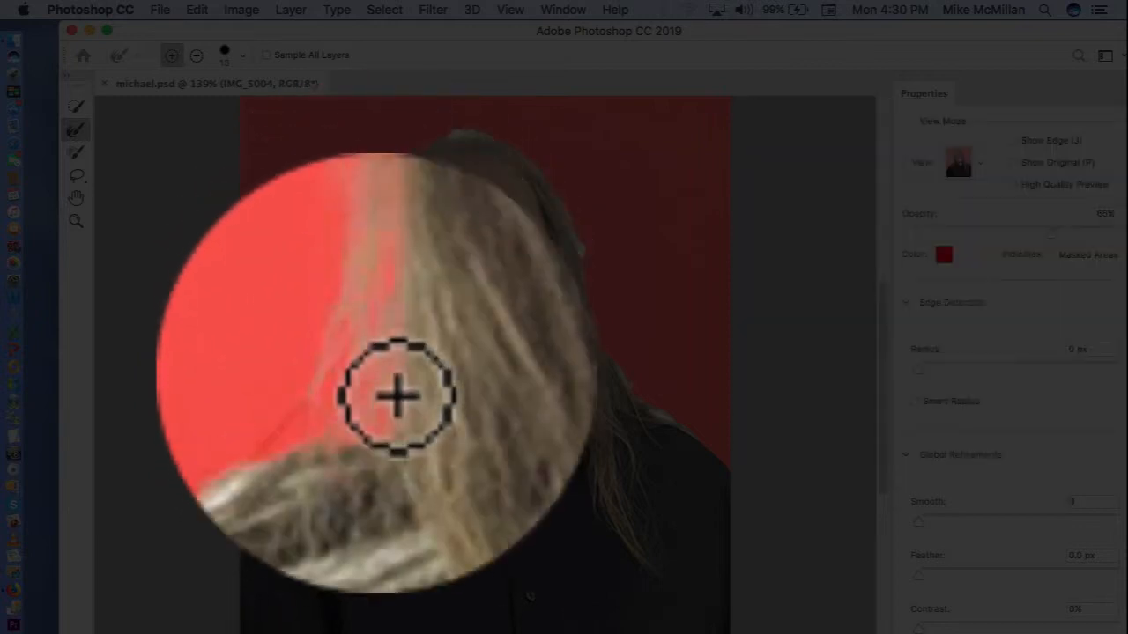
pyautogui.moveTo(390, 412)
pyautogui.mouseDown()
pyautogui.moveTo(331, 439)
pyautogui.moveTo(365, 437)
pyautogui.moveTo(374, 430)
pyautogui.moveTo(282, 438)
pyautogui.moveTo(394, 438)
pyautogui.moveTo(415, 426)
pyautogui.moveTo(420, 405)
pyautogui.moveTo(396, 435)
pyautogui.moveTo(371, 439)
pyautogui.moveTo(404, 421)
pyautogui.moveTo(385, 430)
pyautogui.moveTo(410, 243)
pyautogui.moveTo(531, 242)
pyautogui.mouseUp()
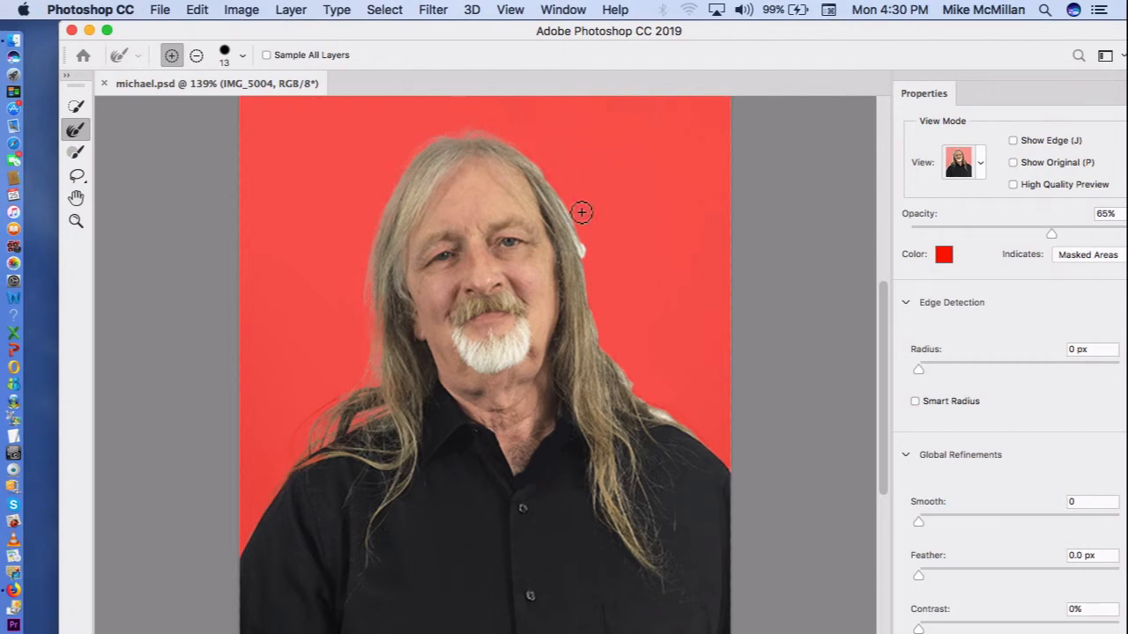
pyautogui.moveTo(582, 211)
pyautogui.mouseDown()
pyautogui.moveTo(529, 162)
pyautogui.moveTo(603, 265)
pyautogui.moveTo(570, 230)
pyautogui.moveTo(595, 273)
pyautogui.moveTo(608, 361)
pyautogui.moveTo(656, 417)
pyautogui.moveTo(716, 450)
pyautogui.moveTo(656, 412)
pyautogui.moveTo(623, 368)
pyautogui.moveTo(665, 418)
pyautogui.moveTo(622, 370)
pyautogui.mouseUp()
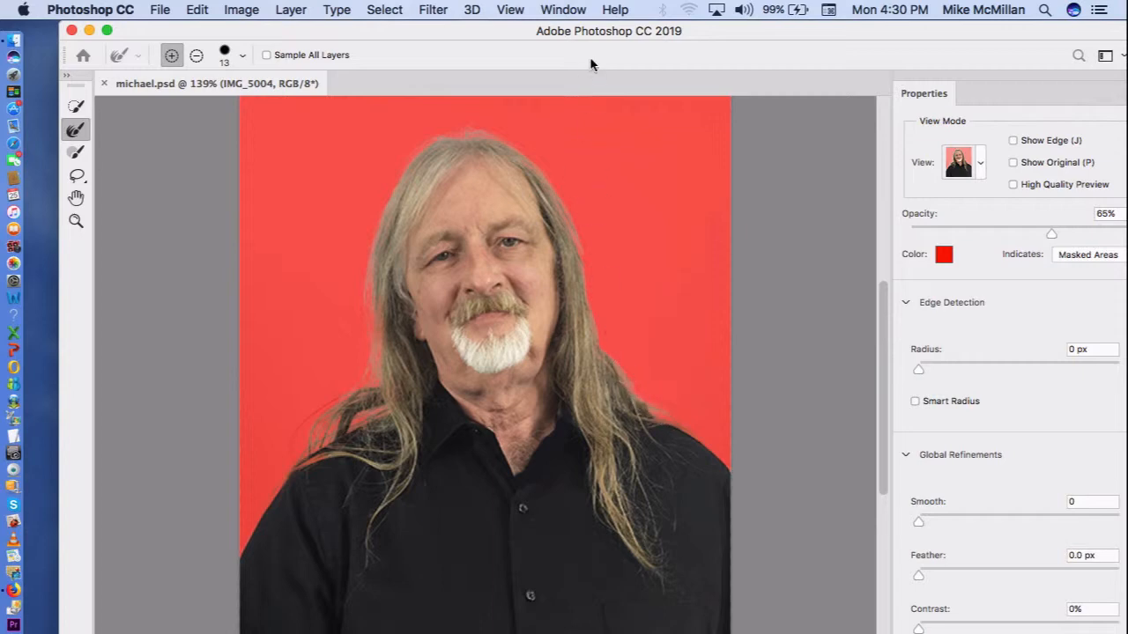
# Step: Set the edge detection radius to 2 px and enable Smart Radius
pyautogui.moveTo(588, 33); pyautogui.dragTo(555, 35)
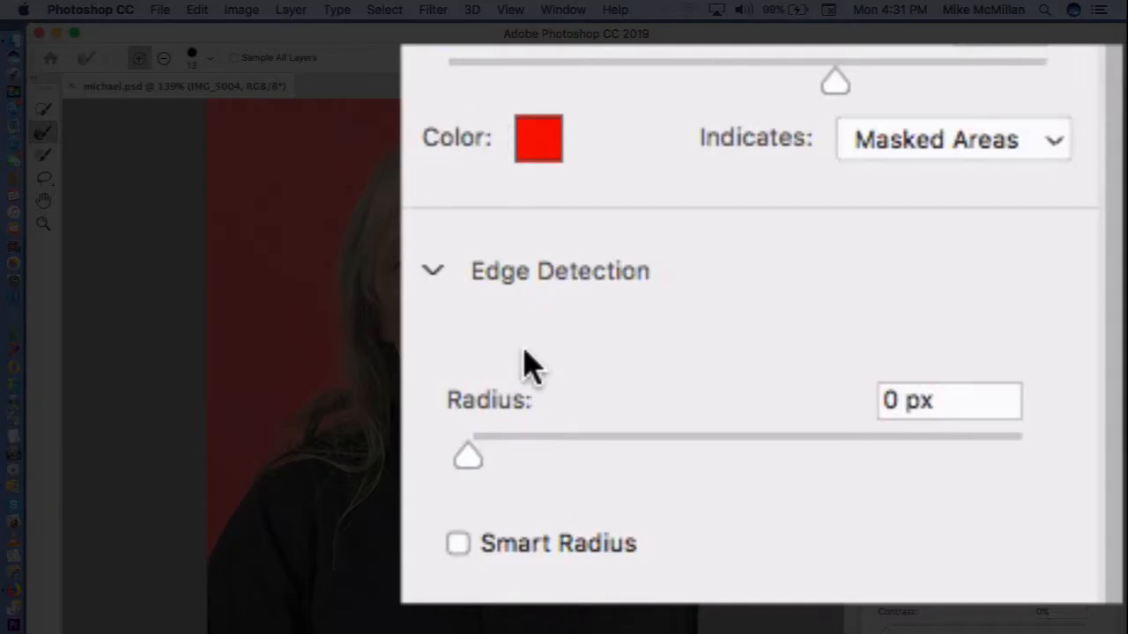
pyautogui.click(471, 453)
pyautogui.moveTo(472, 450); pyautogui.dragTo(518, 451)
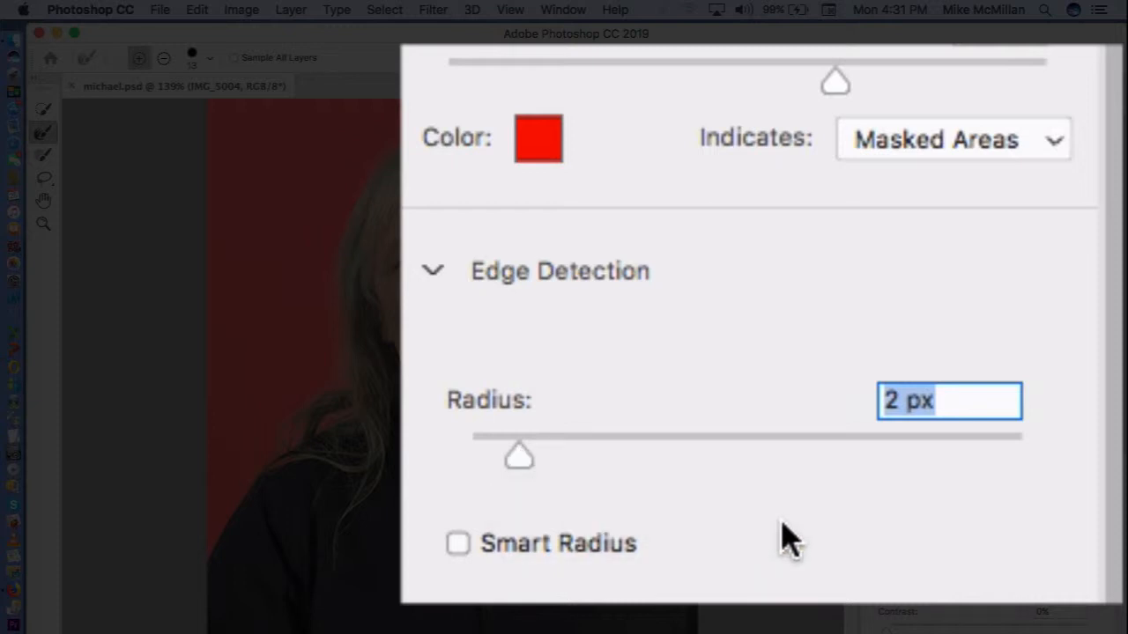
pyautogui.click(458, 538)
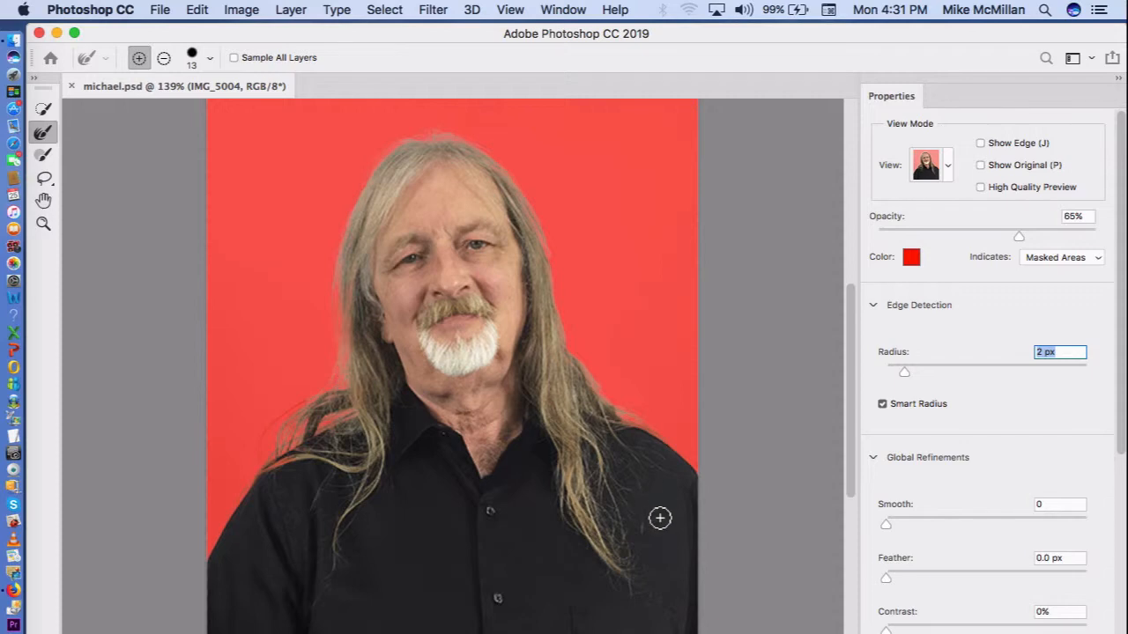
# Step: Set the selection's Shift Edge to -3%
pyautogui.scroll(-5, 1021, 524)
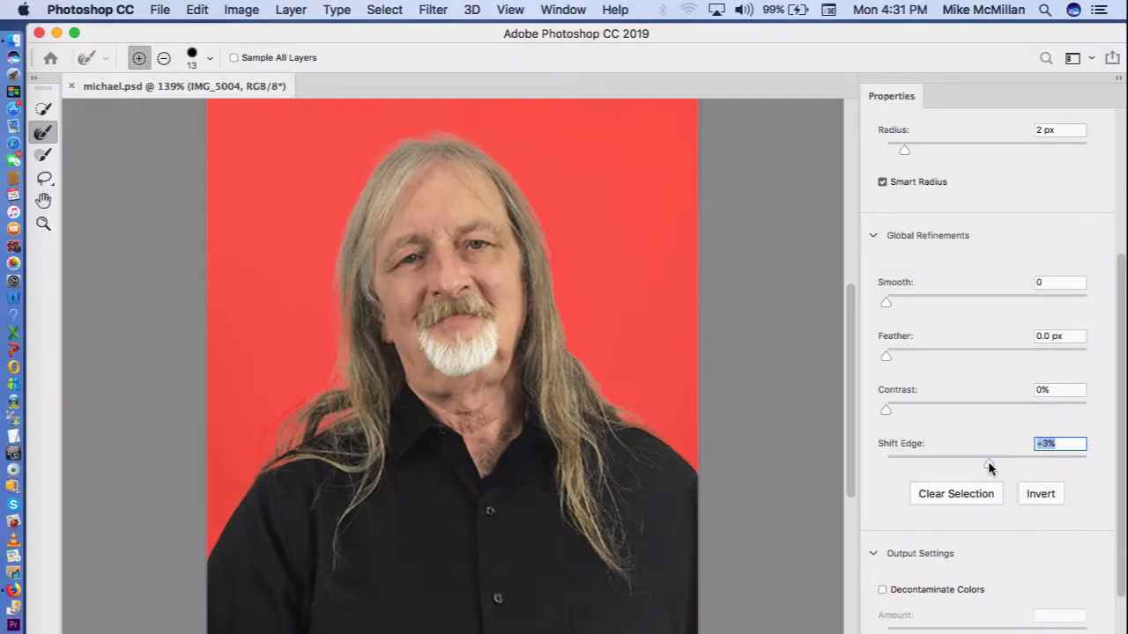
pyautogui.moveTo(988, 461); pyautogui.dragTo(1094, 429)
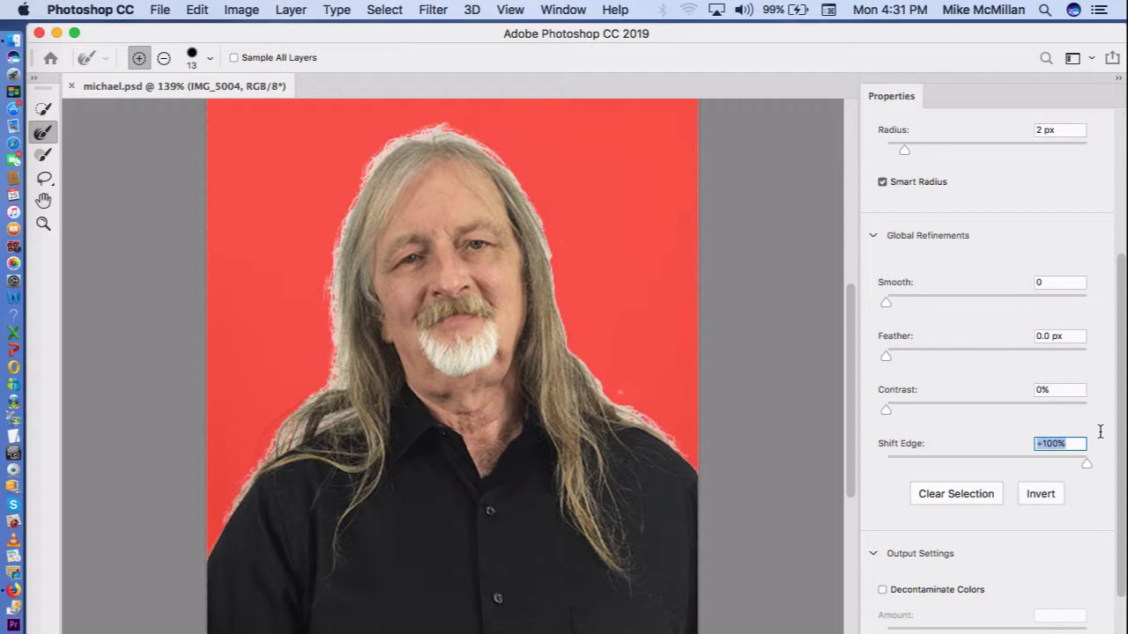
pyautogui.moveTo(1099, 431); pyautogui.dragTo(984, 492)
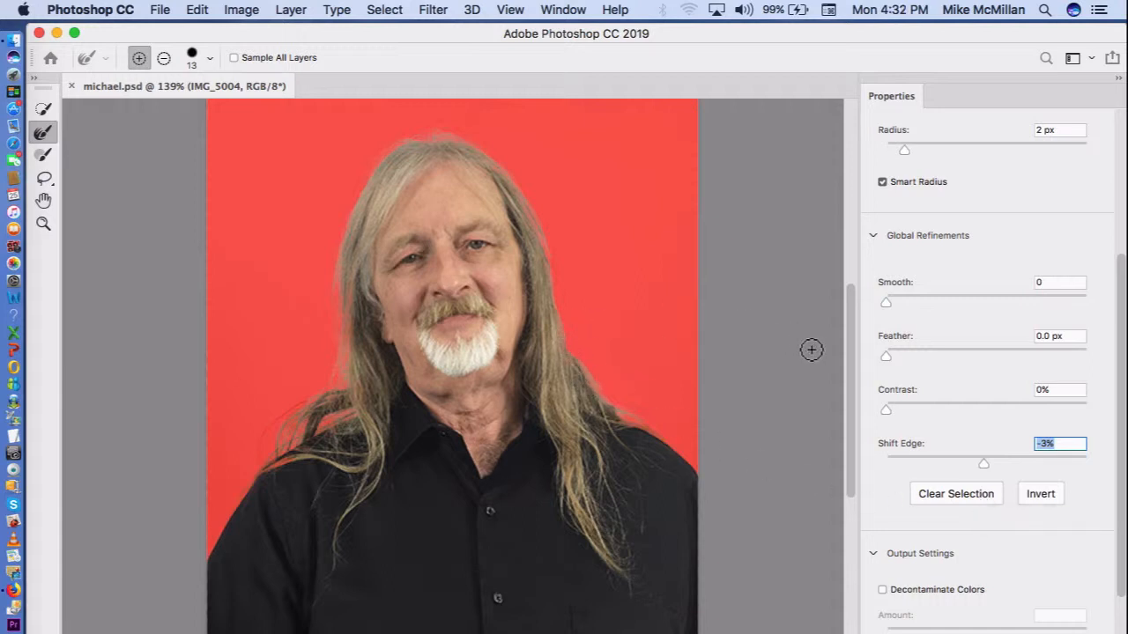
# Step: Enable Decontaminate Colors and output the refined selection to a new layer with a layer mask
pyautogui.scroll(-3, 925, 353)
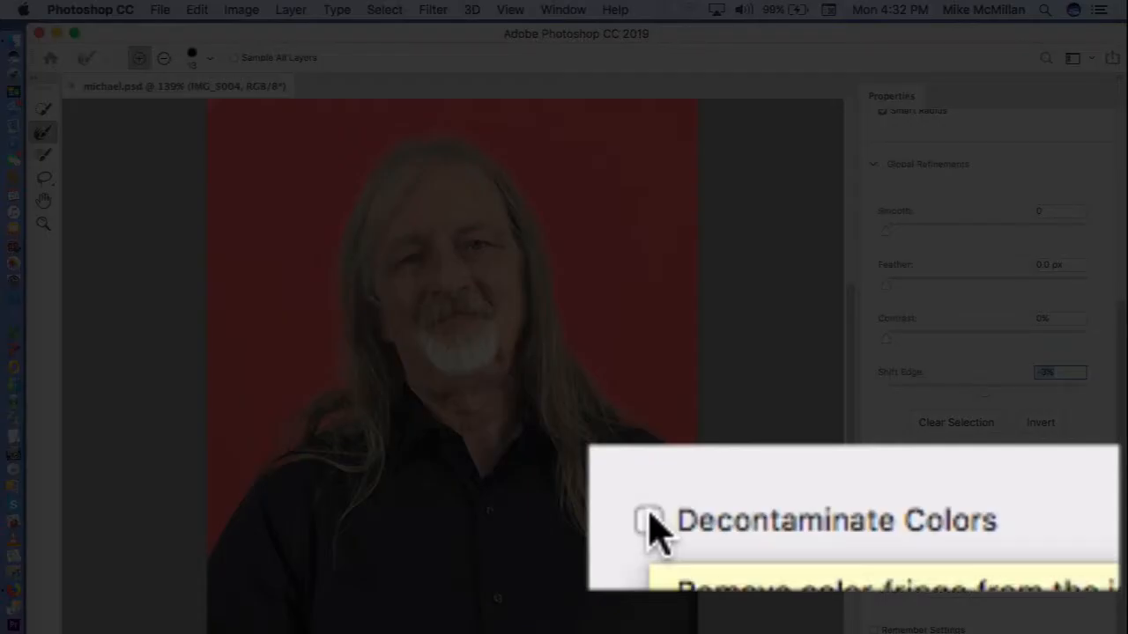
pyautogui.click(883, 518)
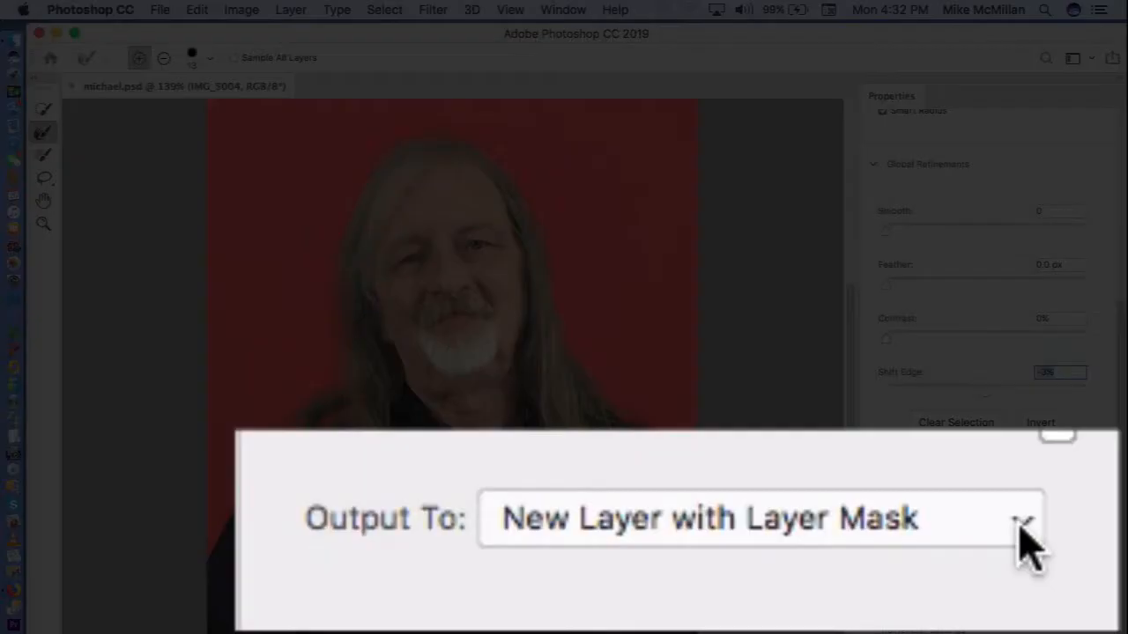
pyautogui.click(1076, 589)
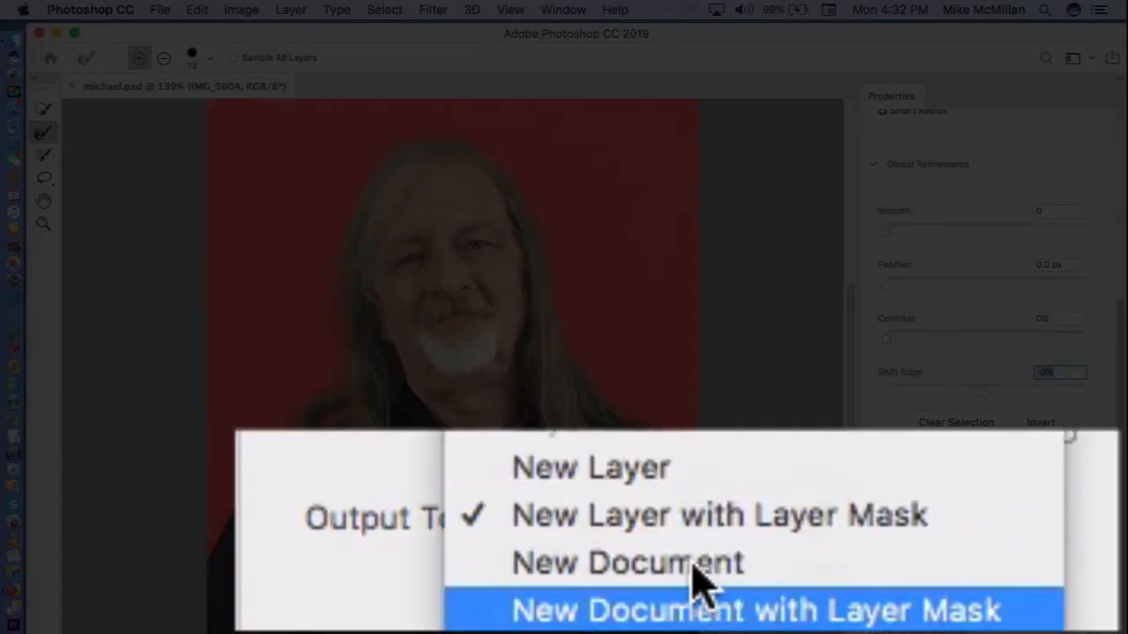
pyautogui.click(668, 523)
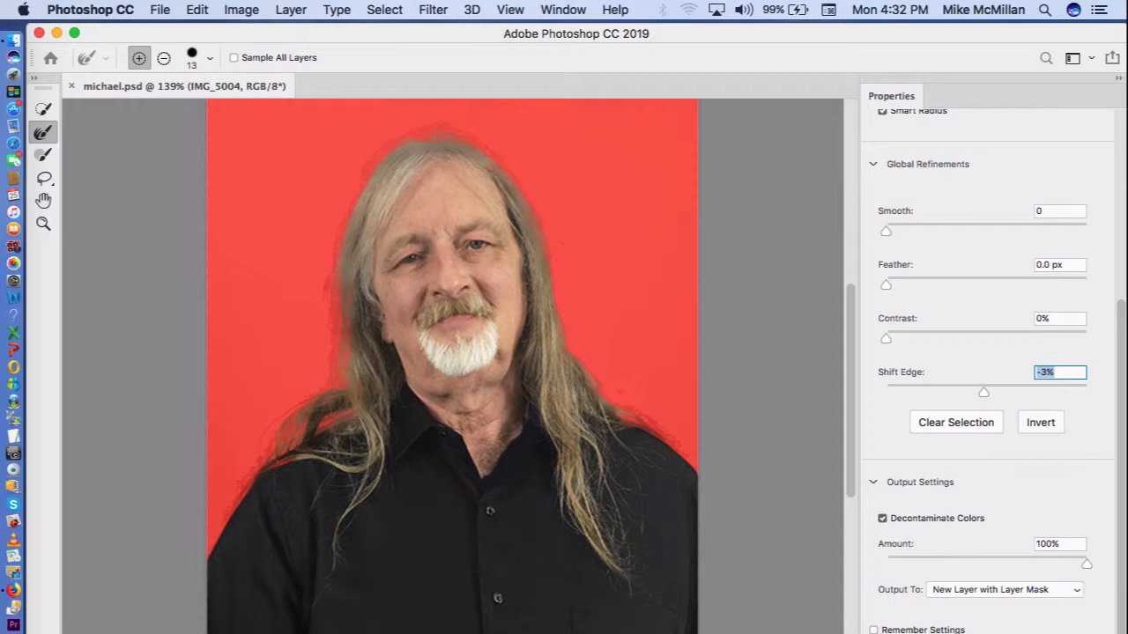
pyautogui.press('Return')
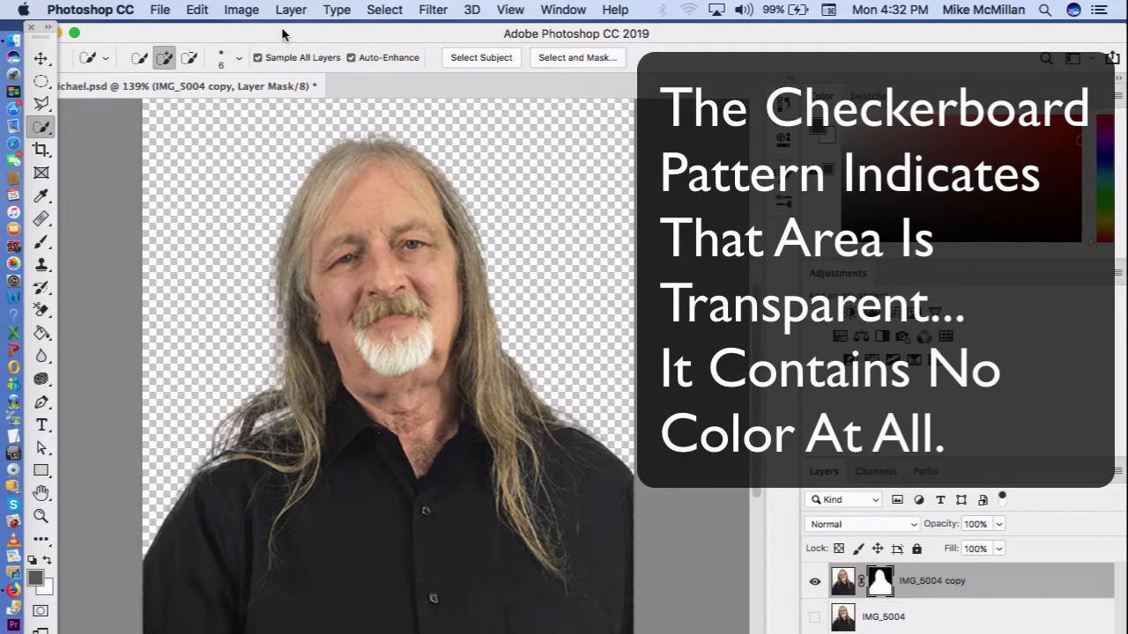
# Step: Place the blue textured background image canstockphoto22494724 copy 2 from the desktop into the portrait document, with the view at 100%
pyautogui.moveTo(287, 37); pyautogui.dragTo(351, 42)
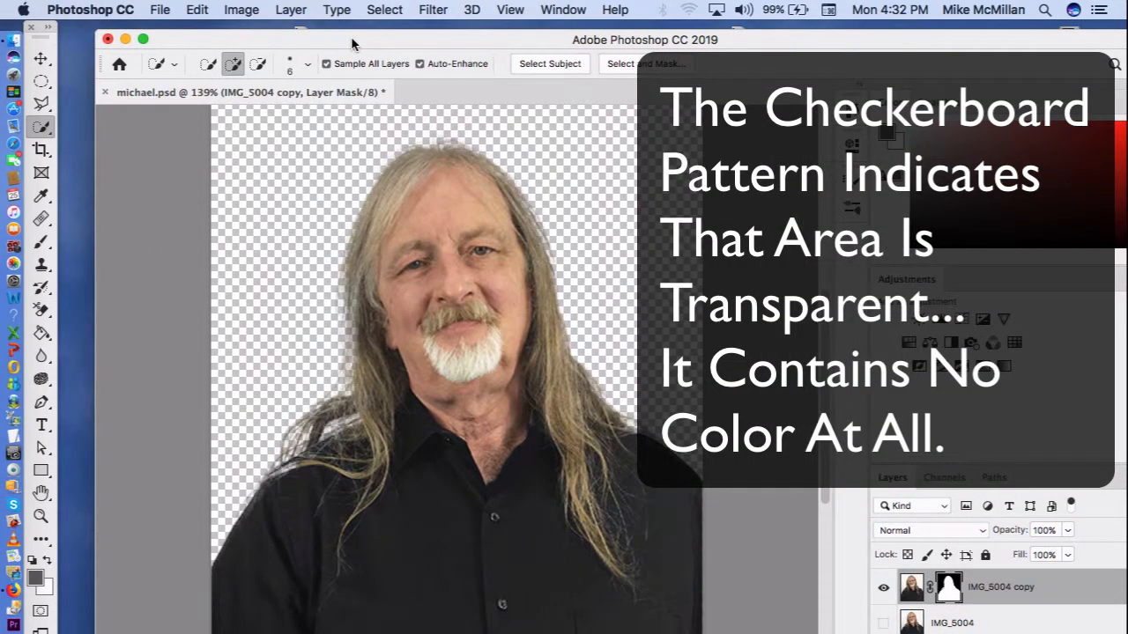
pyautogui.press('super+1')
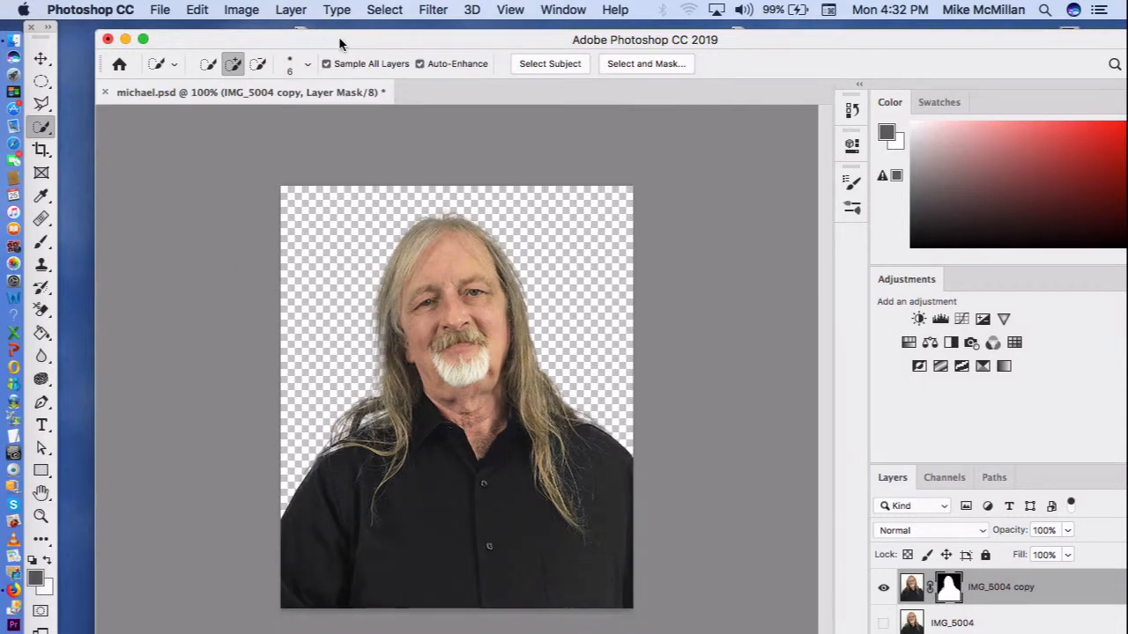
pyautogui.moveTo(307, 35); pyautogui.dragTo(440, 22)
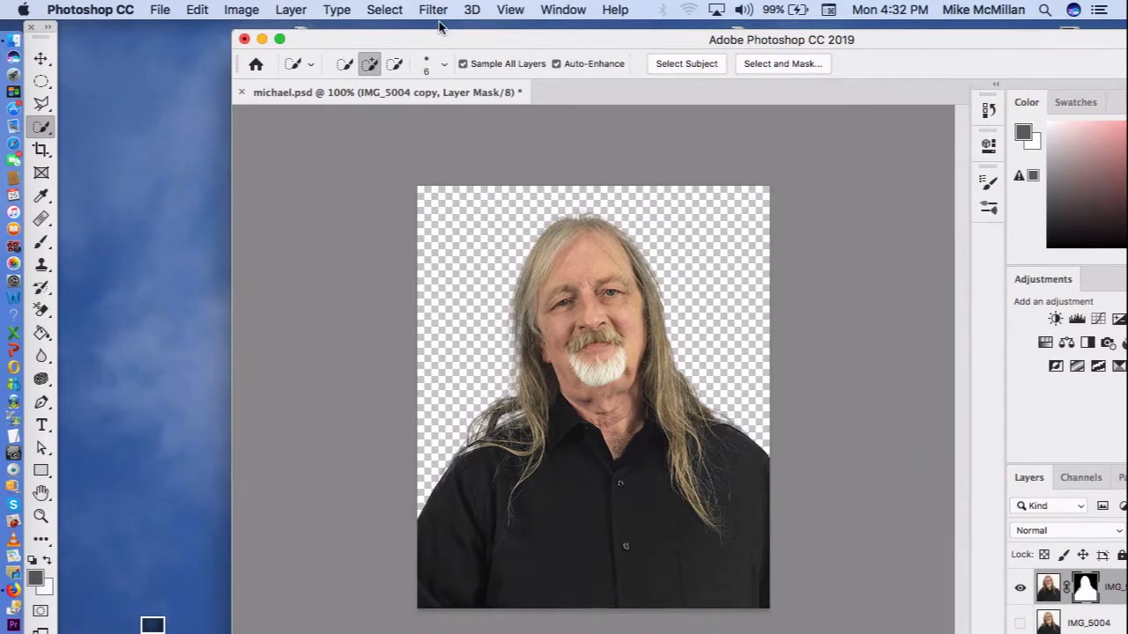
pyautogui.moveTo(152, 621); pyautogui.dragTo(556, 257)
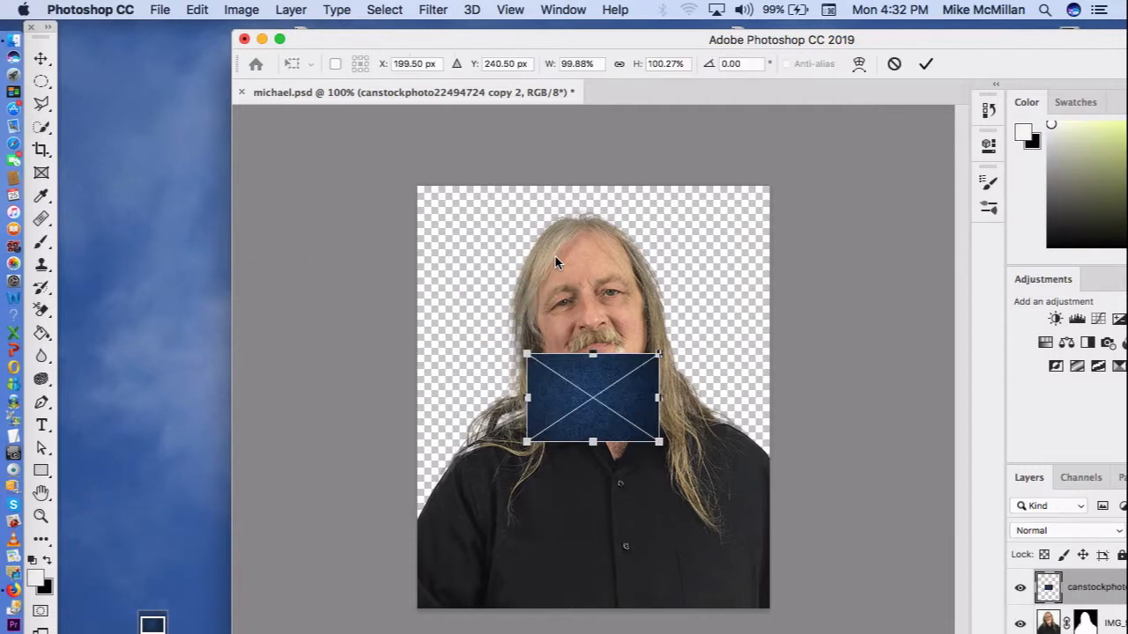
pyautogui.moveTo(565, 34); pyautogui.dragTo(394, 6)
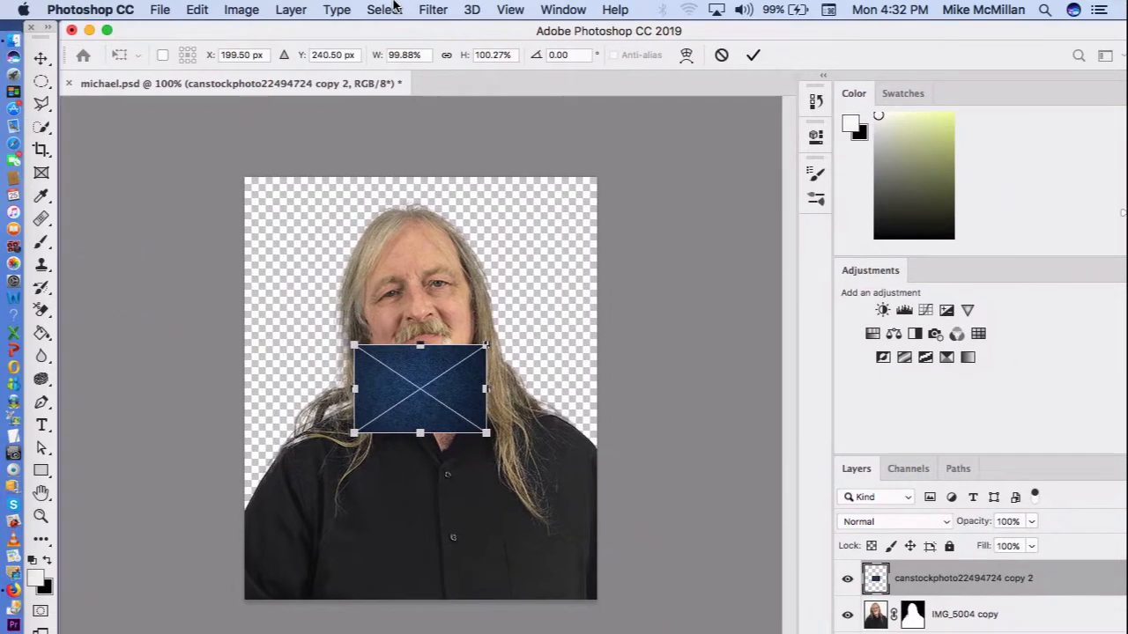
# Step: Scale the placed blue background to about 475% so it covers the whole canvas, centre it at X 200 px, Y 240 px, and commit it
pyautogui.moveTo(429, 422); pyautogui.dragTo(877, 599)
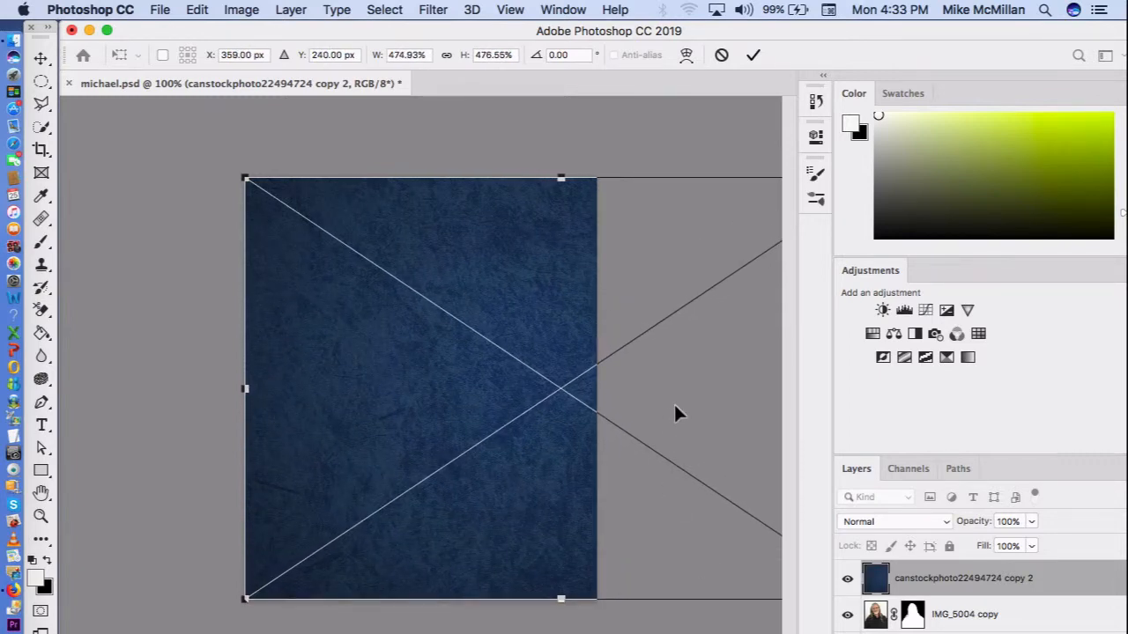
pyautogui.moveTo(674, 407); pyautogui.dragTo(539, 401)
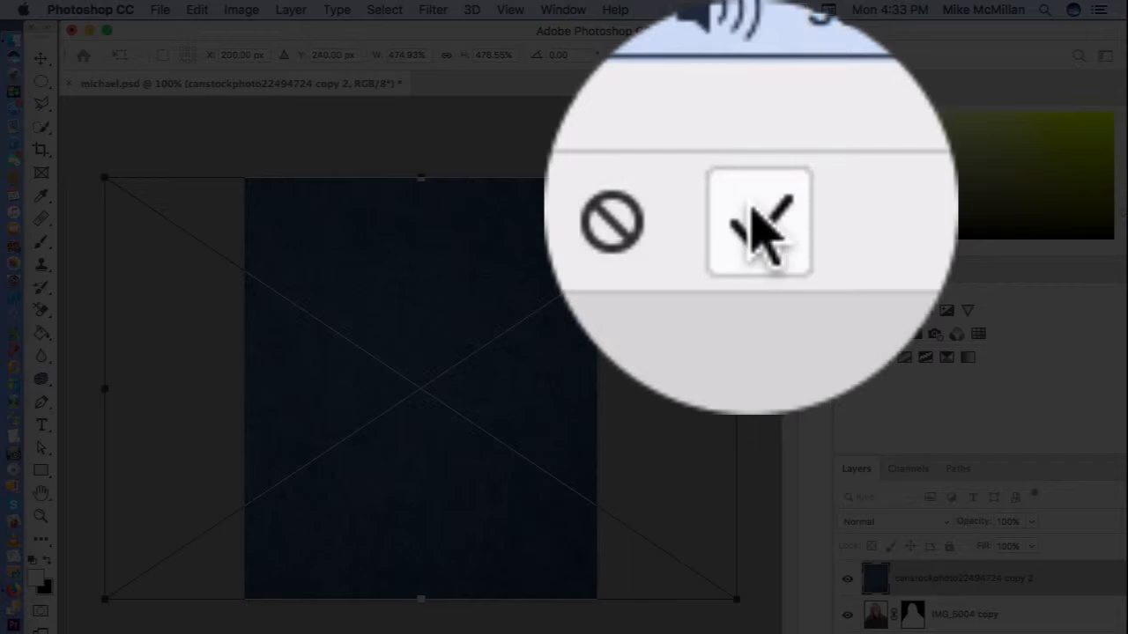
pyautogui.click(753, 54)
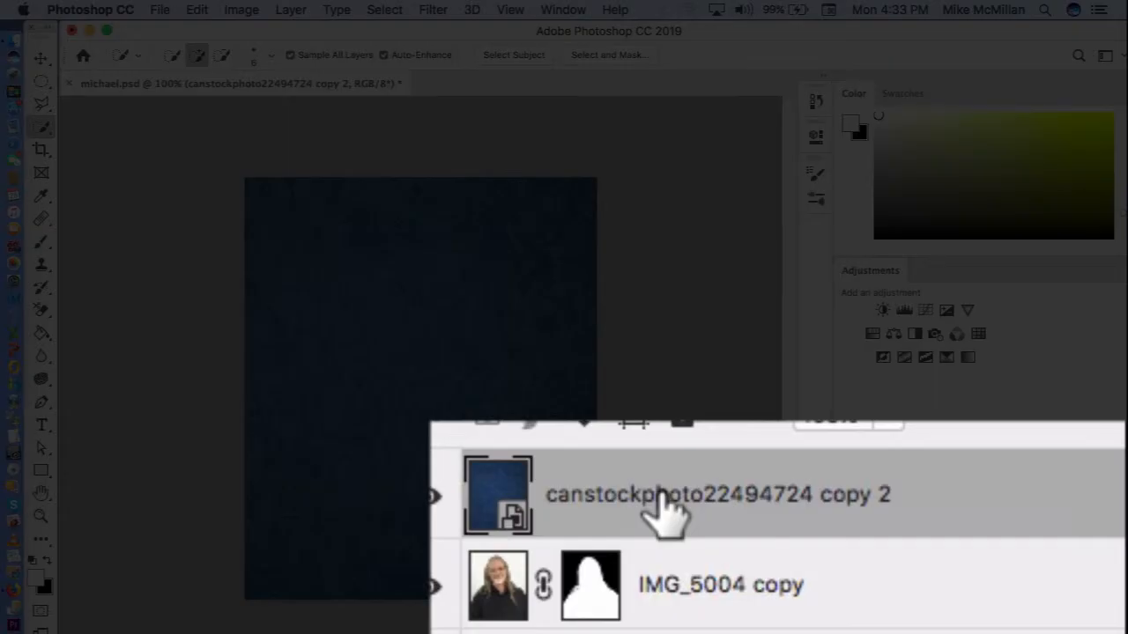
# Step: Move the blue background layer below the masked IMG_5004 copy layer so the man stands in front of it
pyautogui.moveTo(943, 582); pyautogui.dragTo(941, 628)
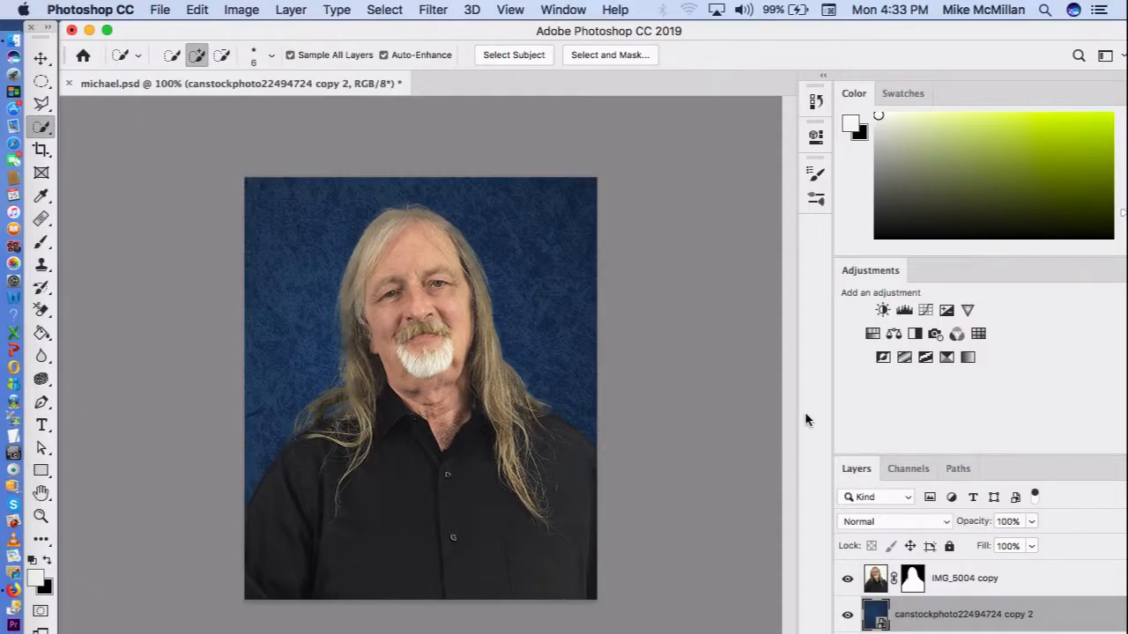
pyautogui.press('super+0')
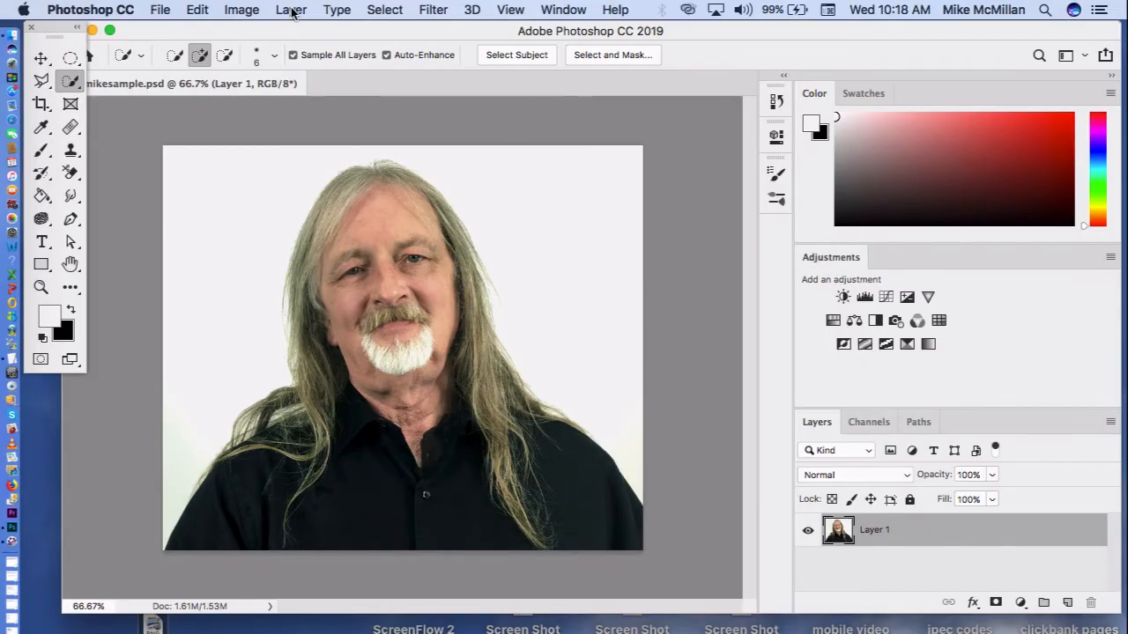
# Step: Duplicate Layer 1 in mikesample.psd and name the copy Layer 2
pyautogui.click(291, 12)
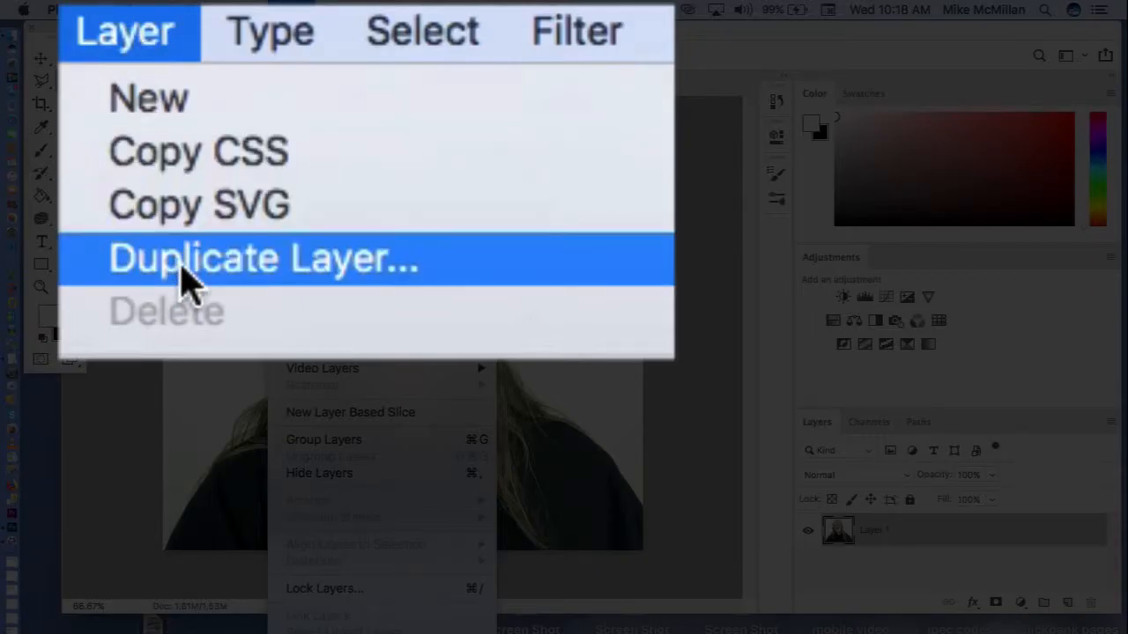
pyautogui.click(187, 280)
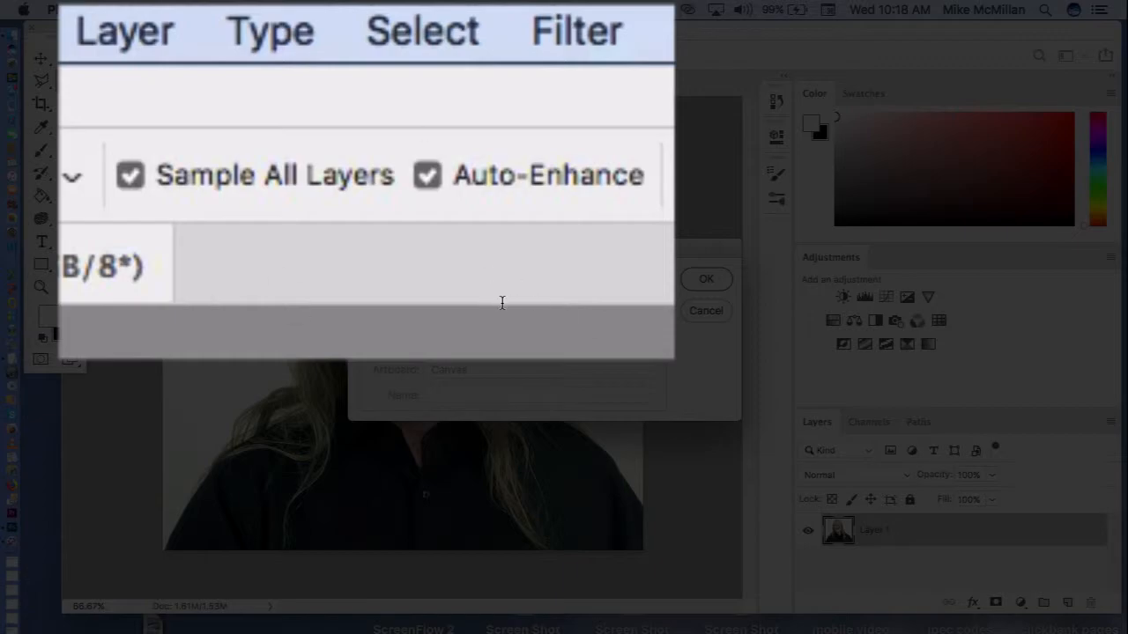
pyautogui.press('BackSpace')
pyautogui.press('BackSpace')
pyautogui.press('BackSpace')
pyautogui.press('BackSpace')
pyautogui.press('BackSpace')
pyautogui.press('BackSpace')
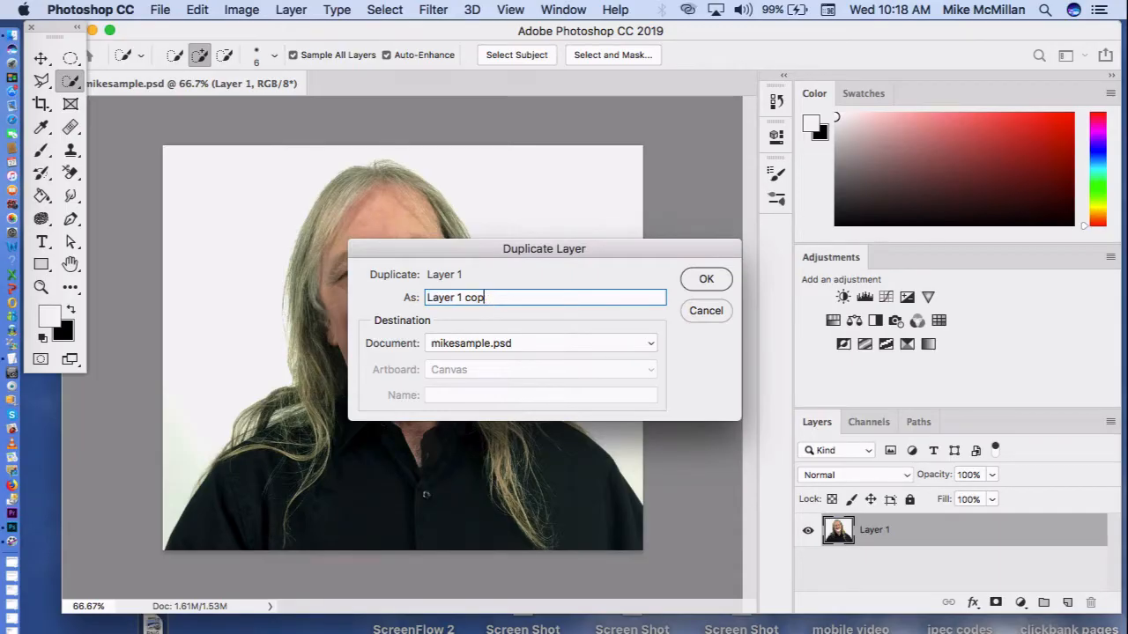
pyautogui.write('2')
pyautogui.press('super+a')
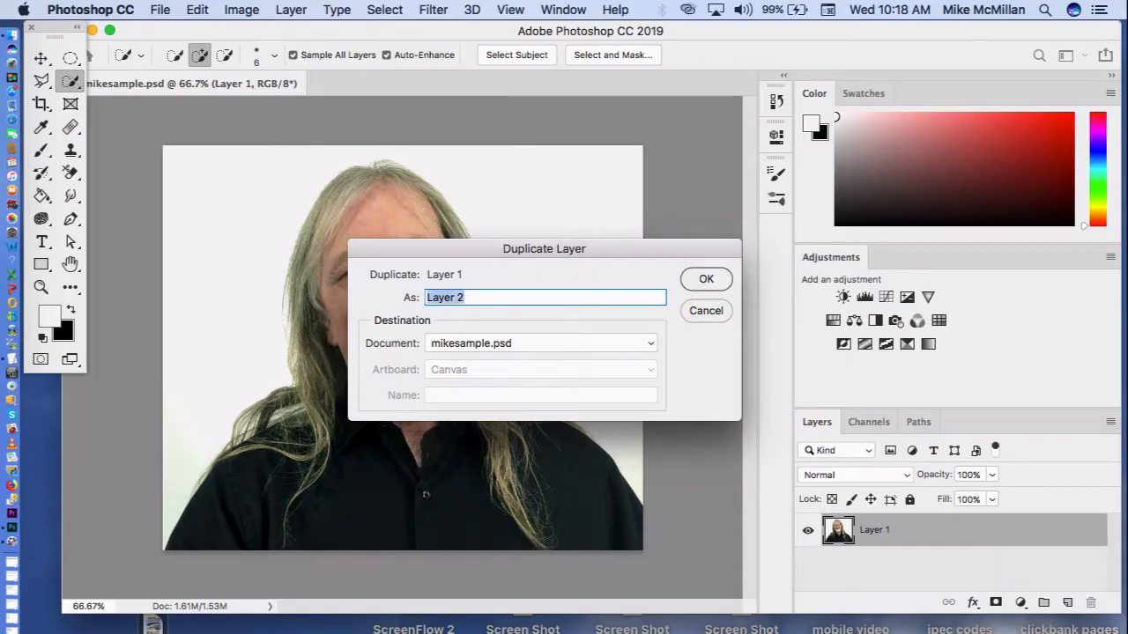
pyautogui.click(720, 284)
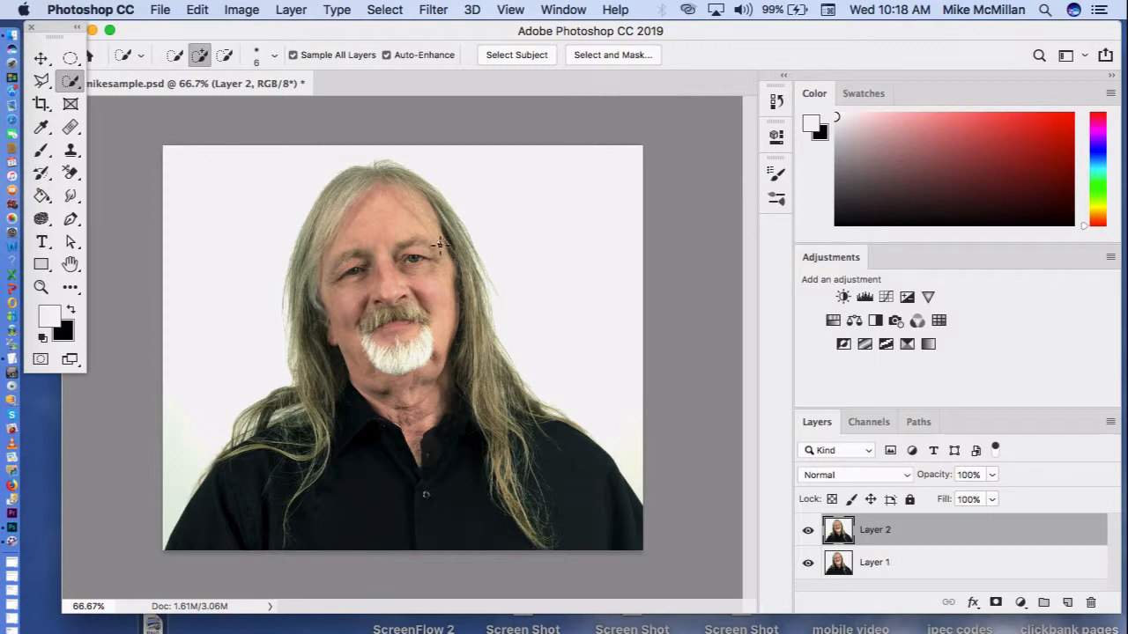
# Step: Select the man, including his hair and shirt, on Layer 2 with the Quick Selection tool
pyautogui.moveTo(440, 249)
pyautogui.mouseDown()
pyautogui.moveTo(357, 230)
pyautogui.moveTo(369, 226)
pyautogui.moveTo(339, 234)
pyautogui.moveTo(301, 295)
pyautogui.moveTo(309, 393)
pyautogui.moveTo(284, 418)
pyautogui.moveTo(240, 428)
pyautogui.moveTo(229, 459)
pyautogui.moveTo(283, 490)
pyautogui.moveTo(459, 514)
pyautogui.moveTo(564, 454)
pyautogui.mouseUp()
pyautogui.moveTo(429, 190); pyautogui.dragTo(496, 357)
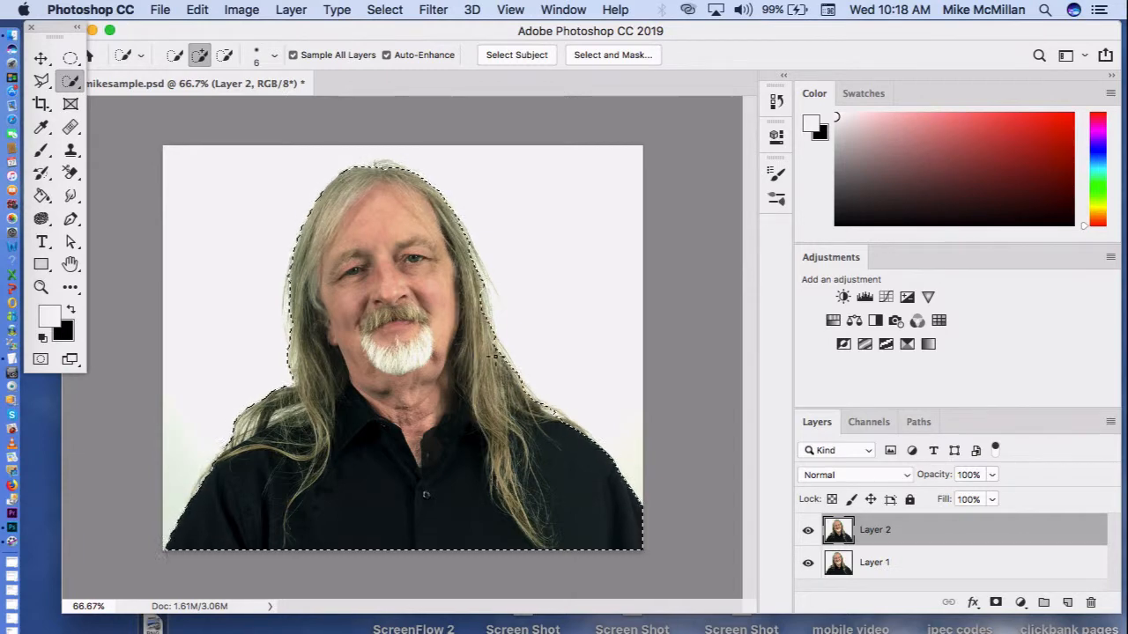
pyautogui.click(490, 313)
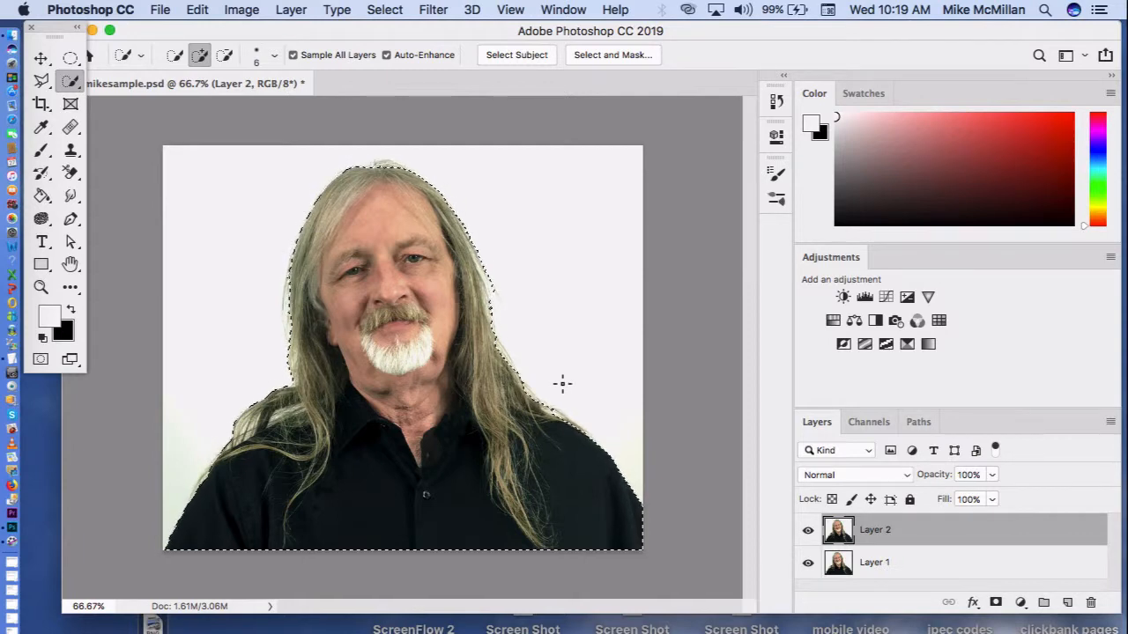
# Step: Smooth the selection with a sample radius of 4 pixels and copy the selected man to a new layer
pyautogui.click(385, 10)
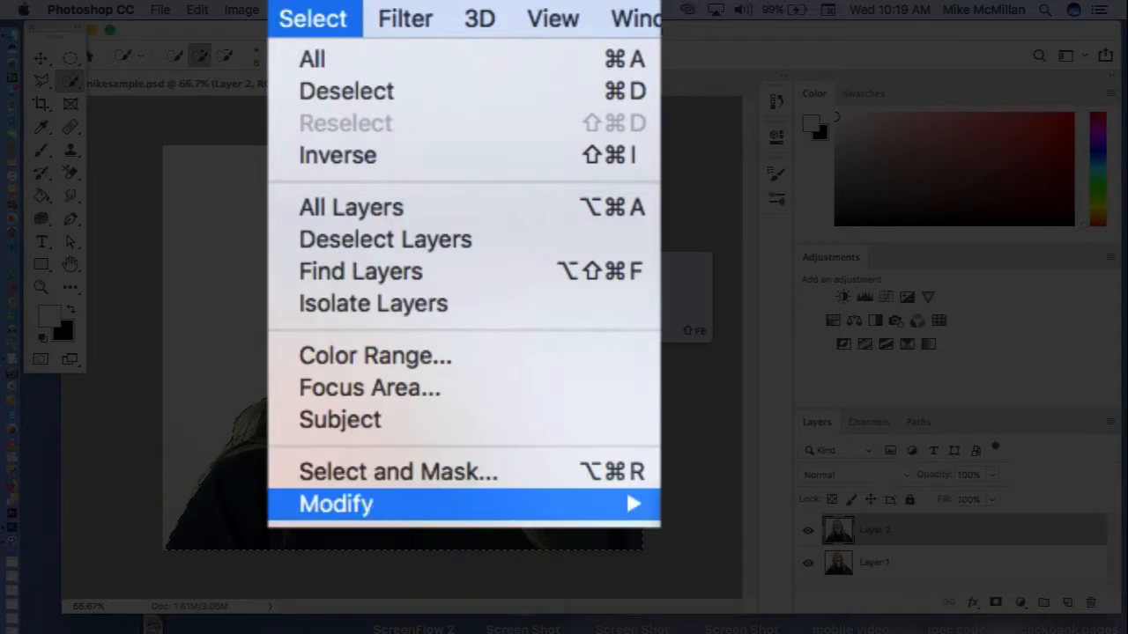
pyautogui.moveTo(374, 507)
pyautogui.click(740, 539)
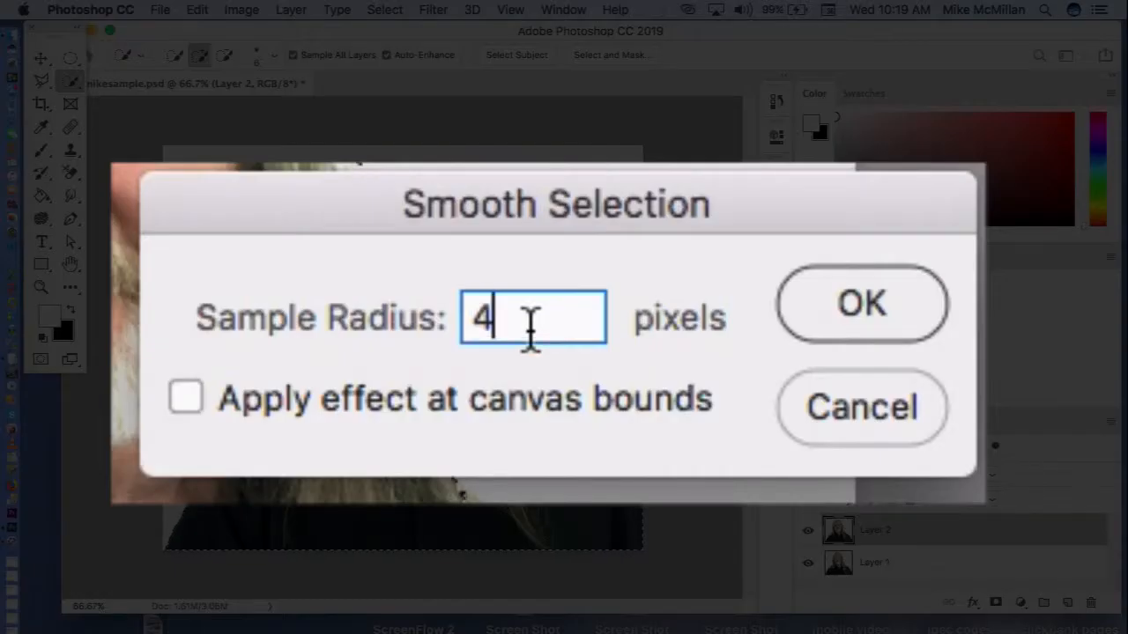
pyautogui.moveTo(531, 330); pyautogui.dragTo(461, 335)
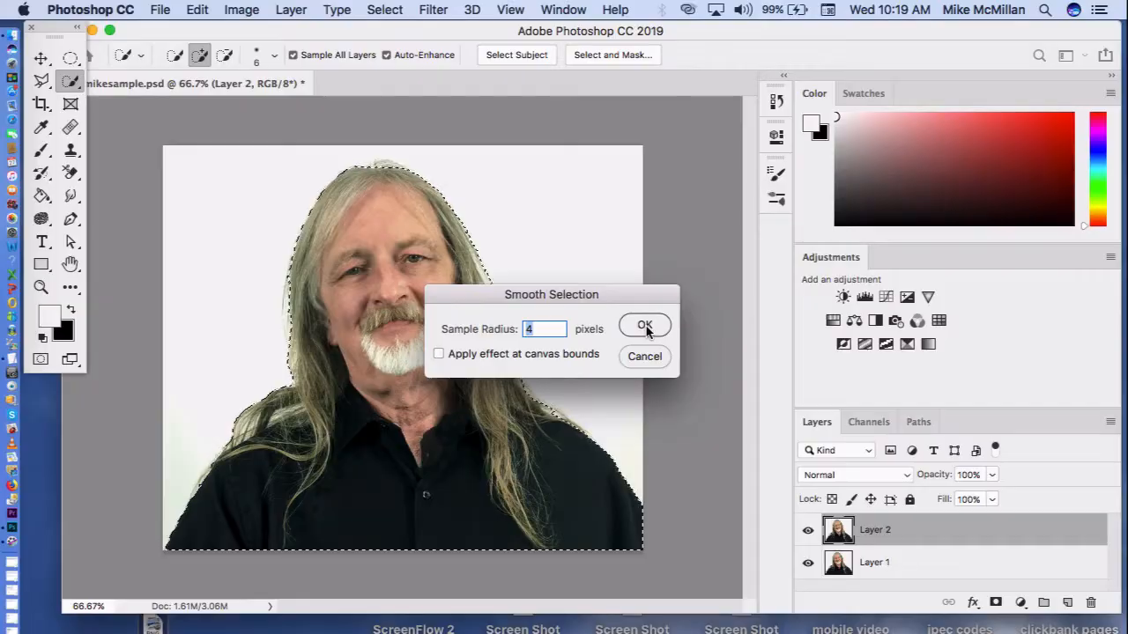
pyautogui.click(645, 327)
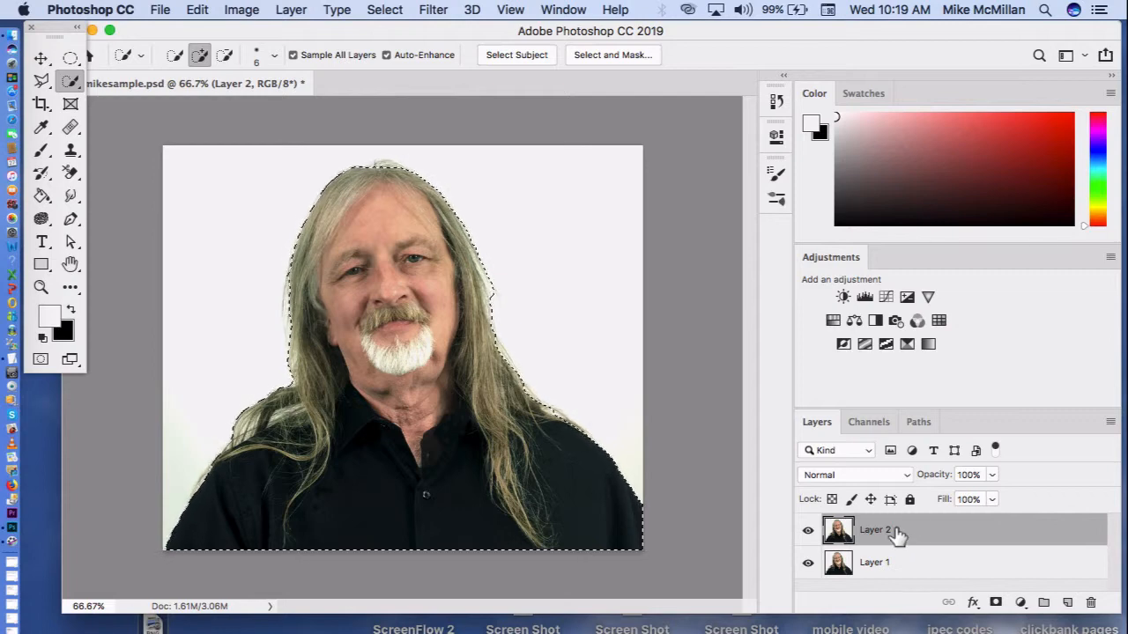
pyautogui.press('super+j')
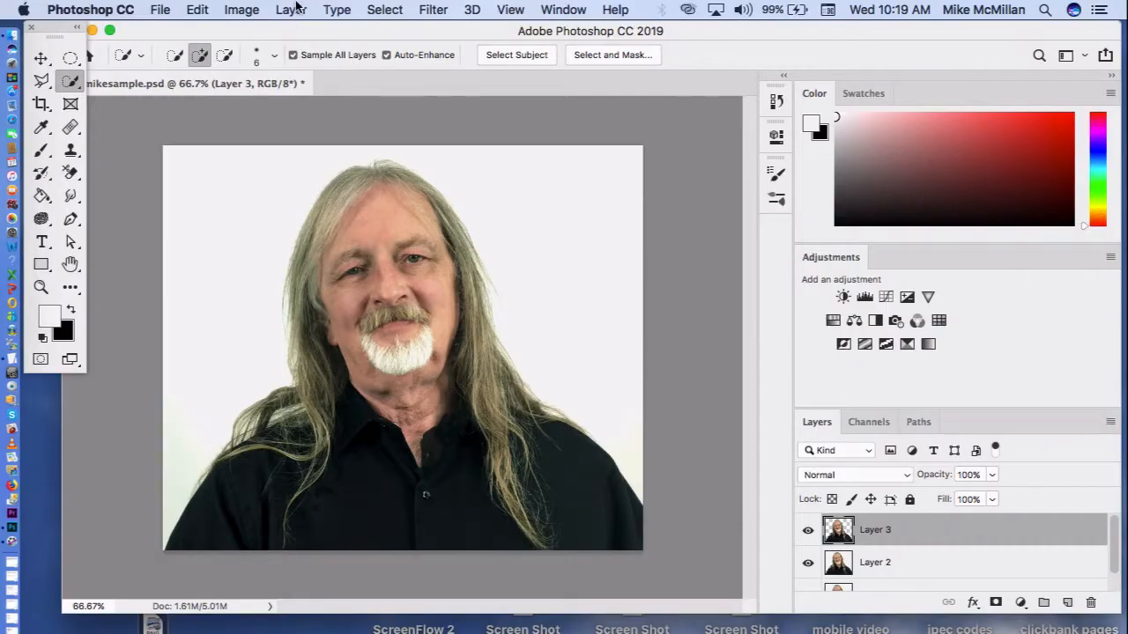
# Step: Enable a Stroke effect for Layer 3 in its blending options and show the stroke settings
pyautogui.click(296, 12)
pyautogui.moveTo(322, 187)
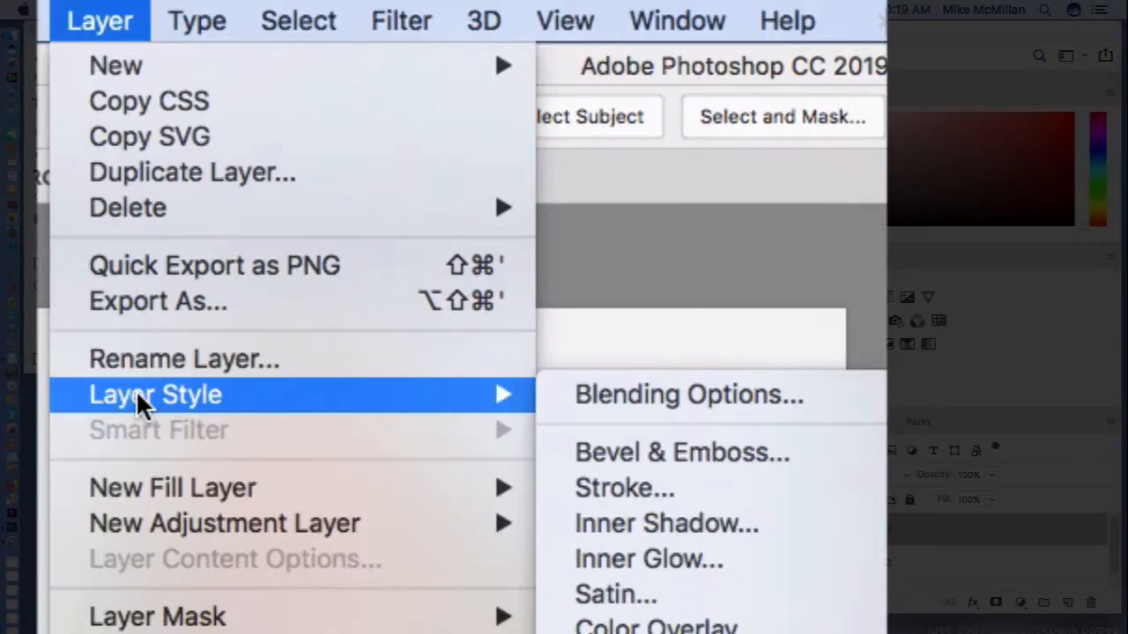
pyautogui.click(590, 395)
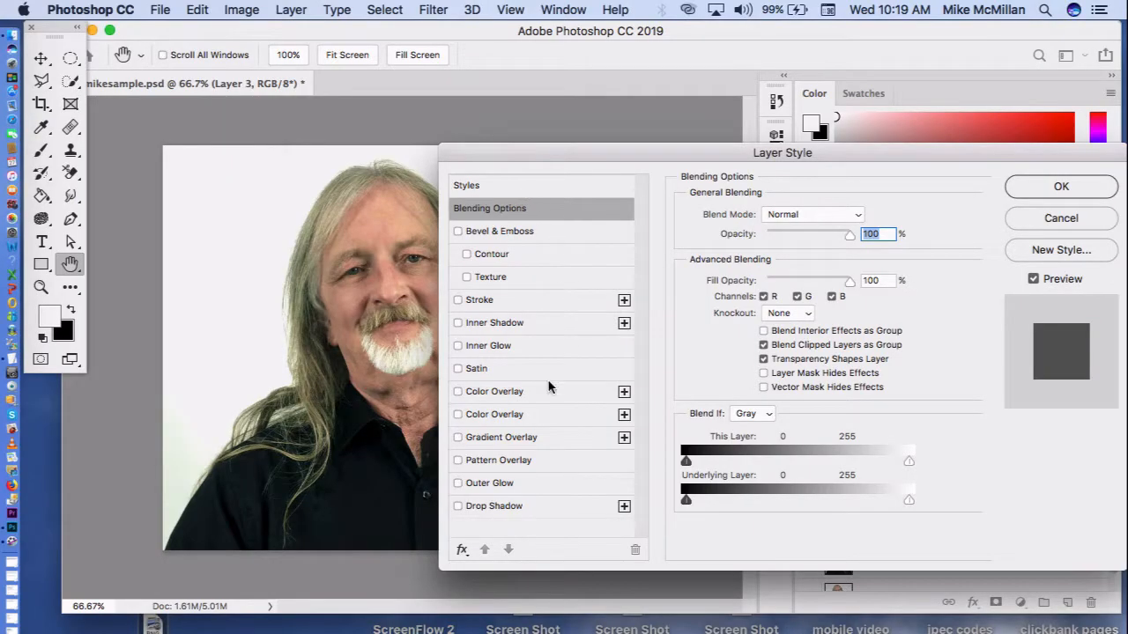
pyautogui.click(458, 301)
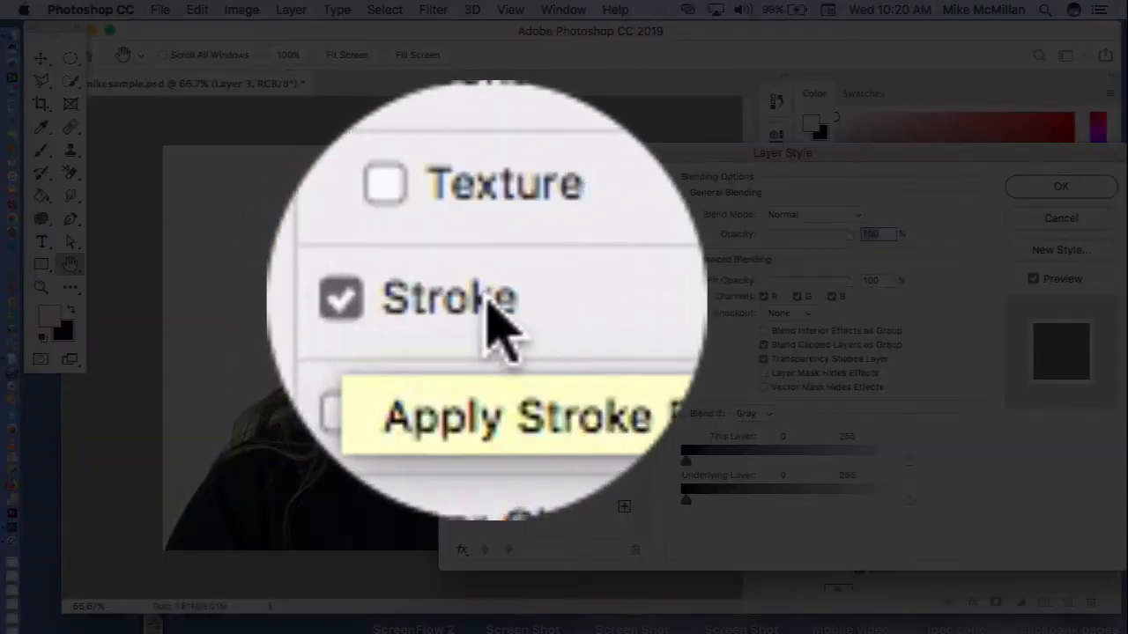
pyautogui.click(488, 305)
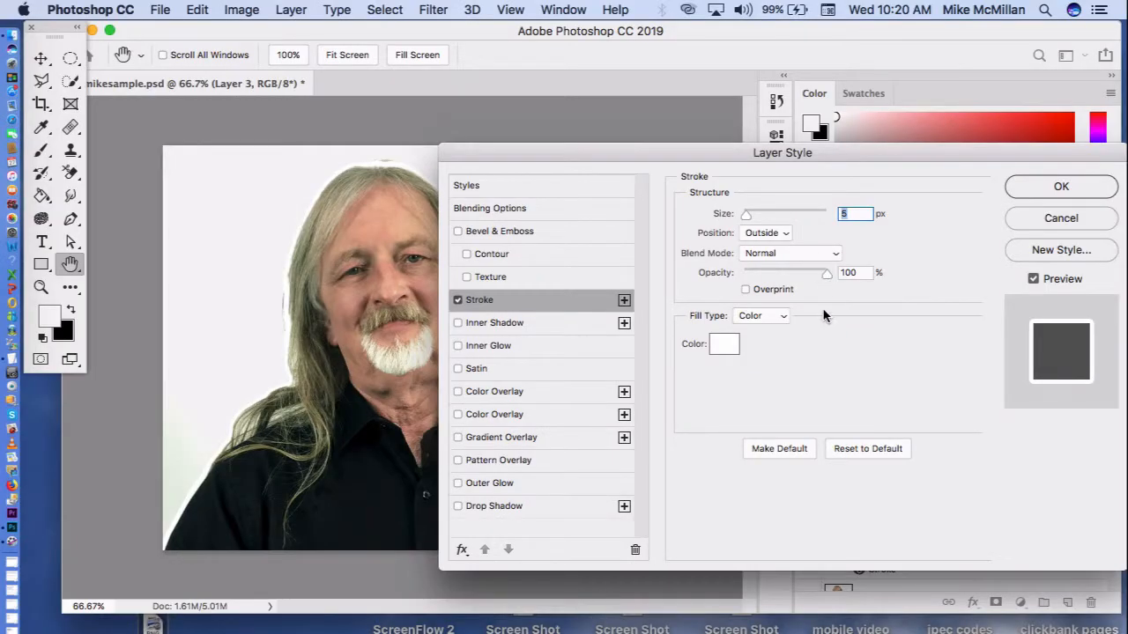
# Step: Pick white (ffffff) as the stroke colour and apply the layer style to Layer 3
pyautogui.click(724, 348)
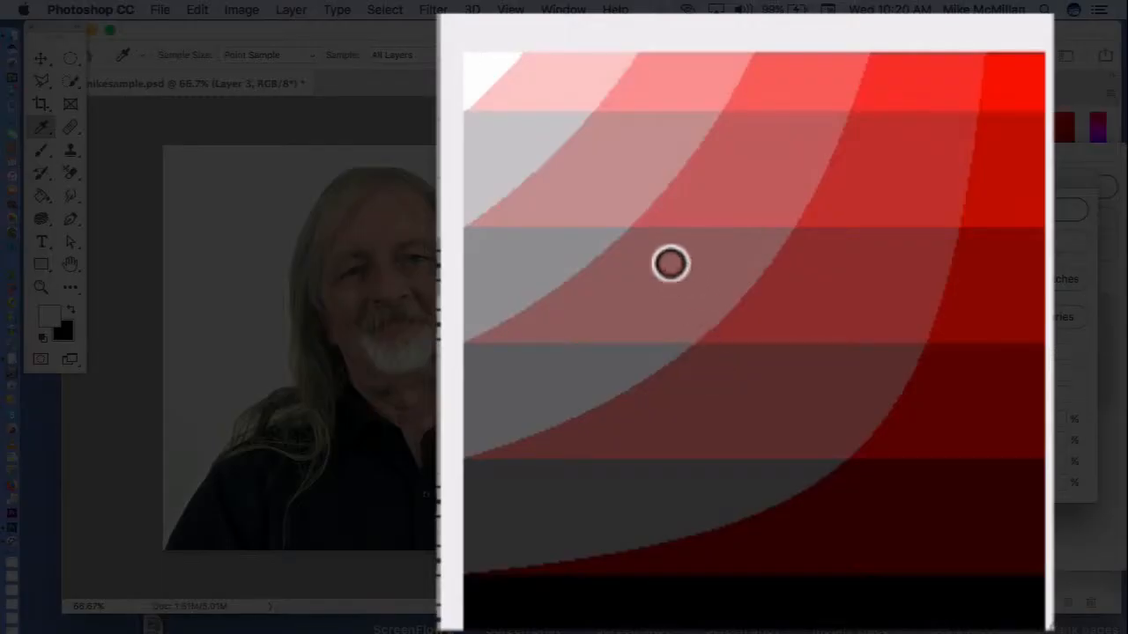
pyautogui.moveTo(659, 183); pyautogui.dragTo(467, 46)
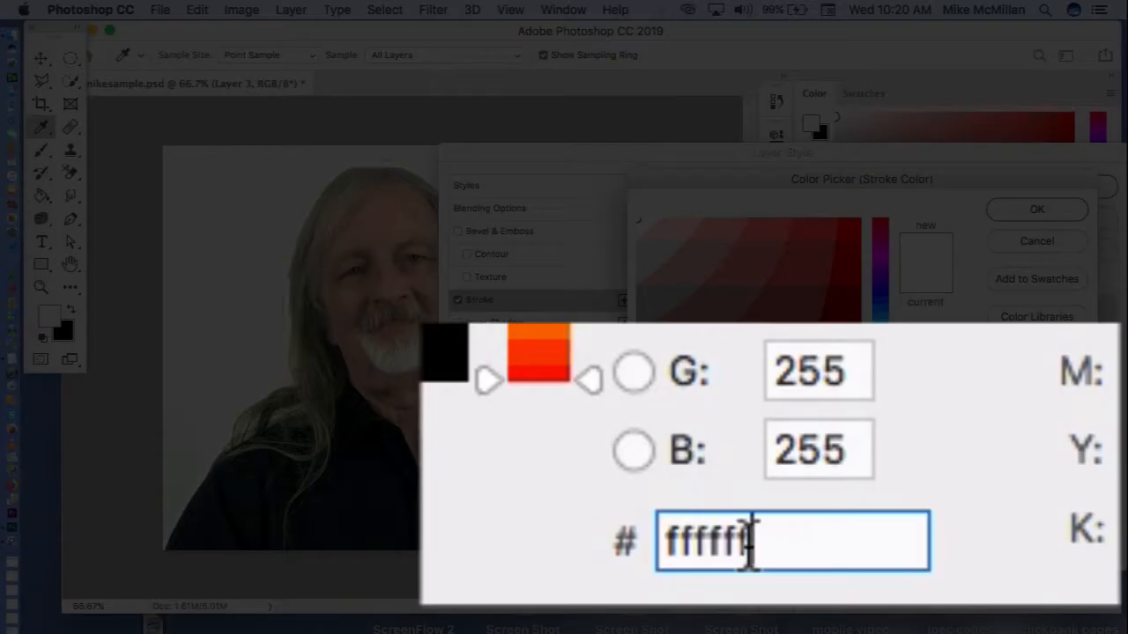
pyautogui.moveTo(938, 486); pyautogui.dragTo(888, 486)
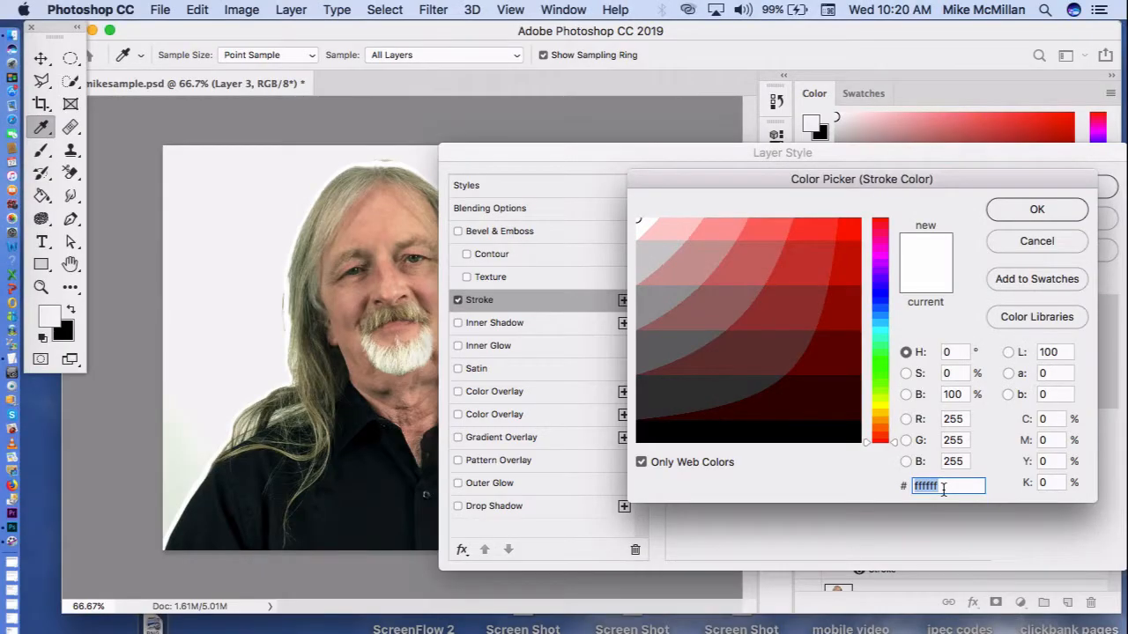
pyautogui.click(1033, 211)
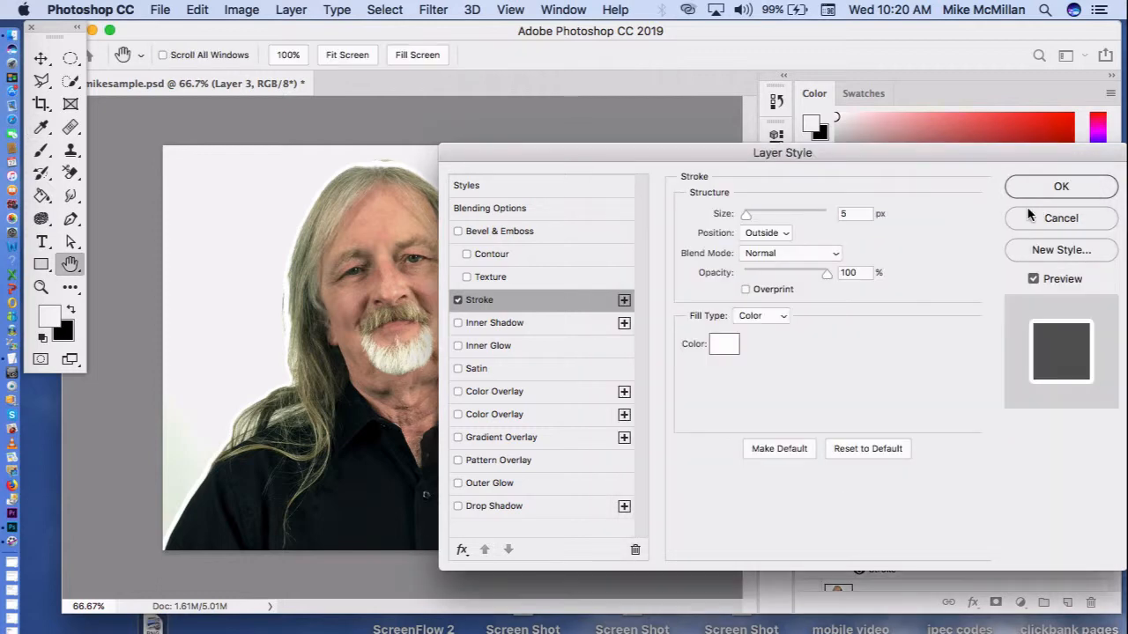
pyautogui.click(1049, 188)
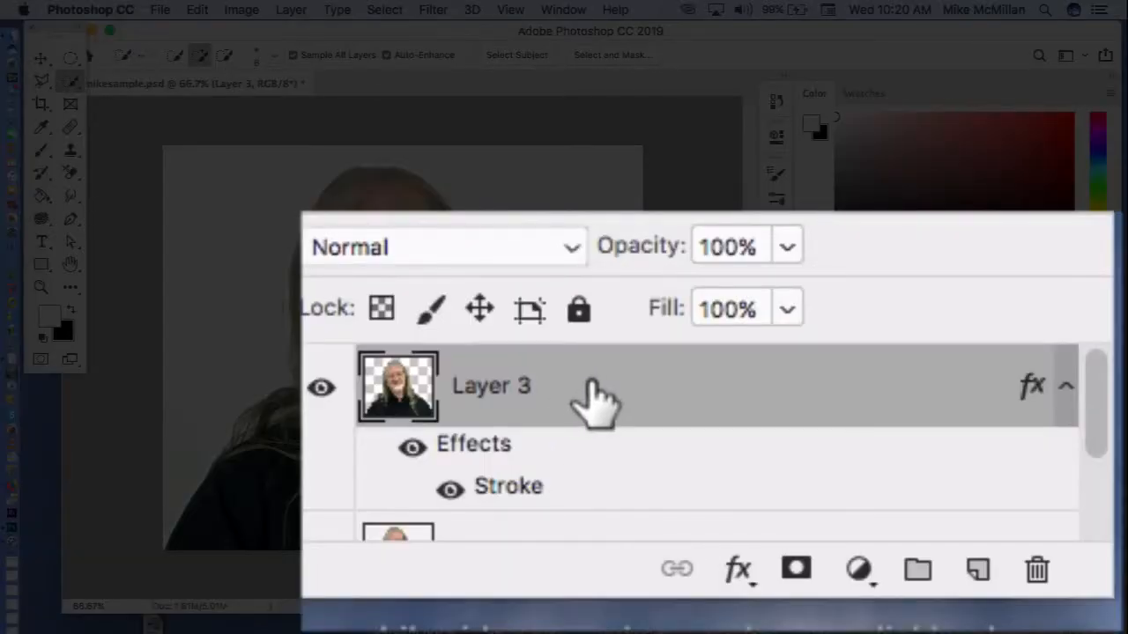
# Step: Hide Layer 1 and Layer 2 so only the outlined cut-out on Layer 3 is shown
pyautogui.scroll(-3, 595, 401)
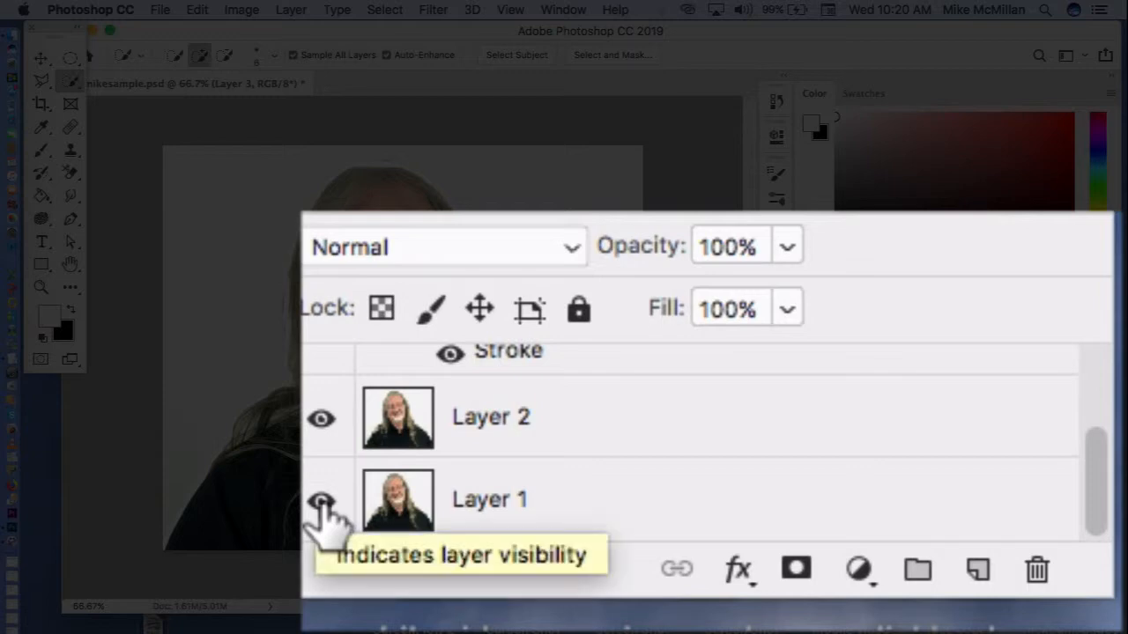
pyautogui.click(320, 501)
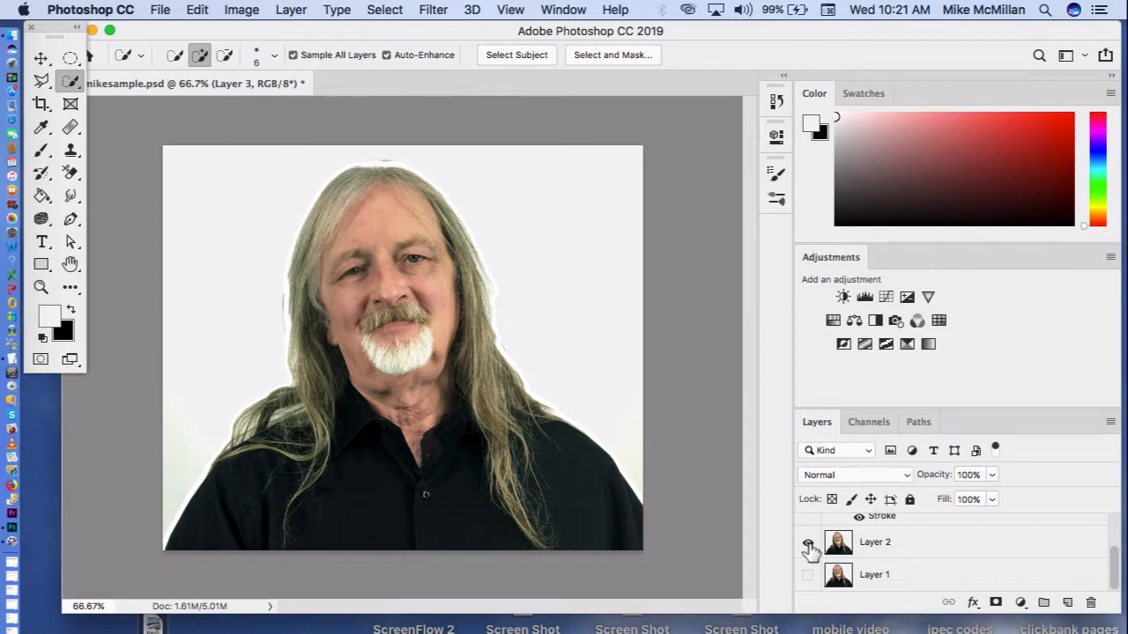
pyautogui.click(808, 545)
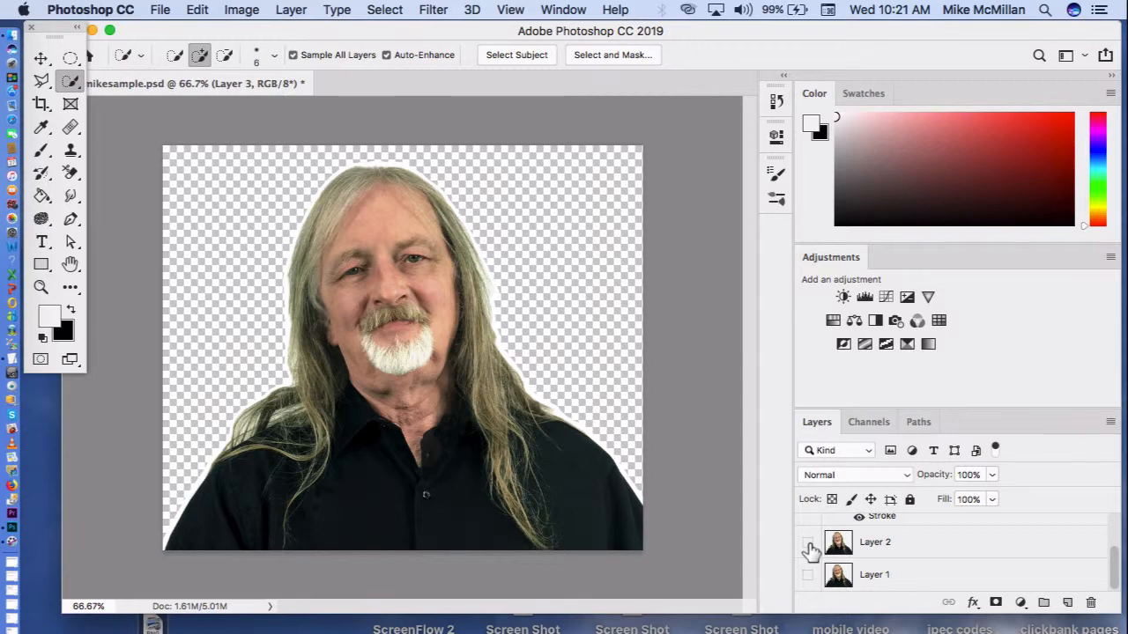
# Step: Place the blue textured image canstockphoto22494724 copy 2 from the desktop above Layer 3 and scale it to about 695%
pyautogui.scroll(2, 810, 545)
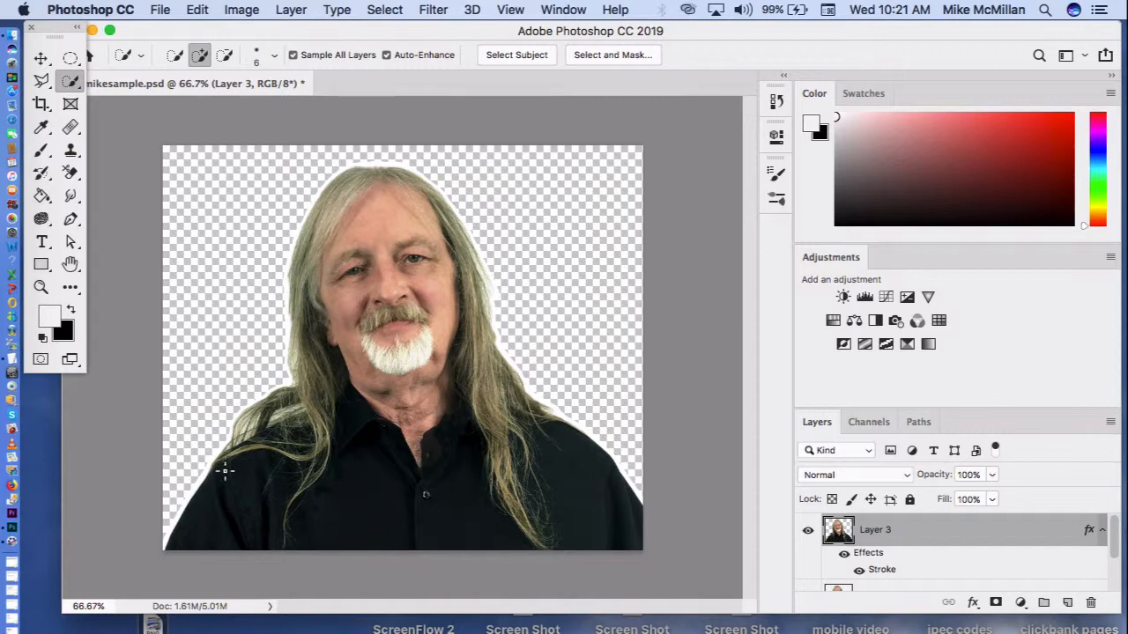
pyautogui.moveTo(153, 624); pyautogui.dragTo(340, 240)
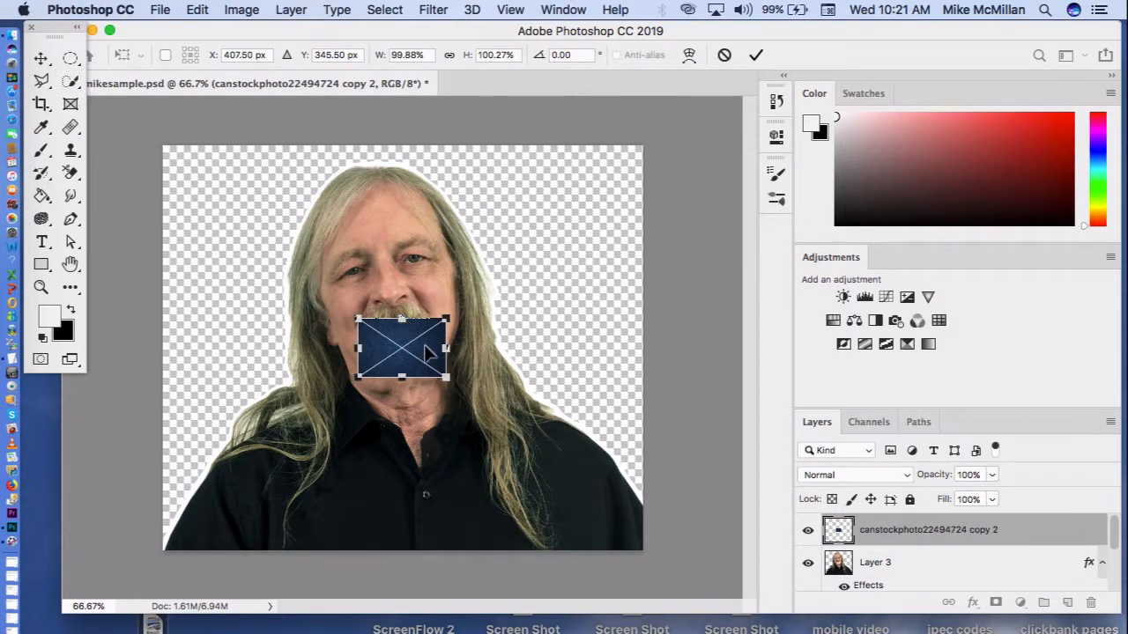
pyautogui.moveTo(431, 349); pyautogui.dragTo(687, 627)
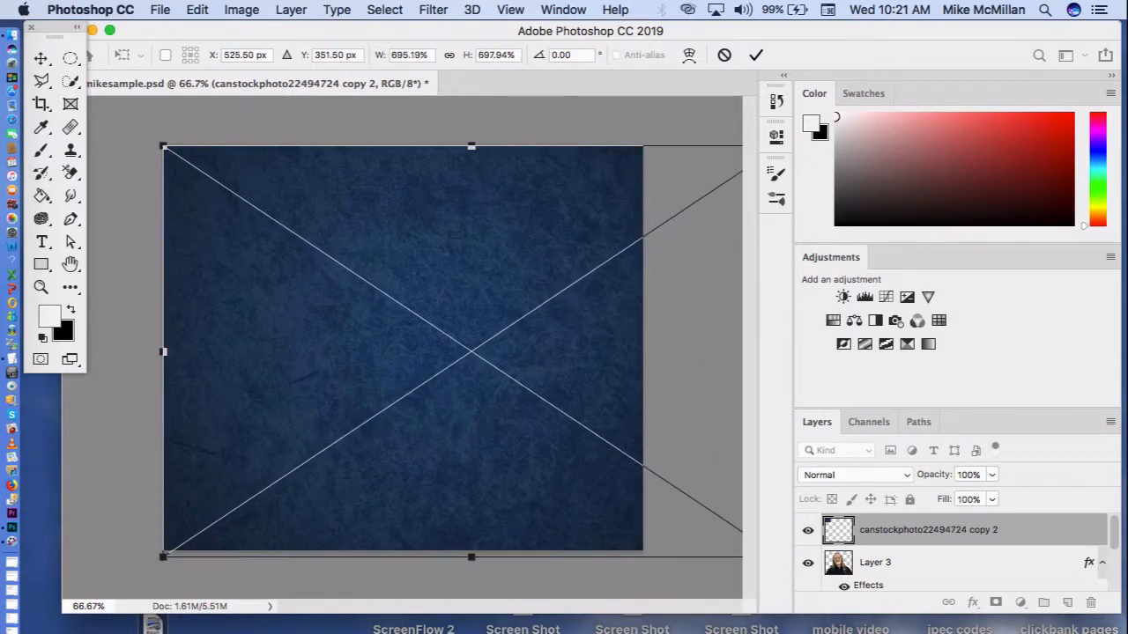
# Step: Centre the blue background at about X 408.5 px, Y 351.5 px, commit it, and move its layer below Layer 3
pyautogui.moveTo(516, 509); pyautogui.dragTo(472, 508)
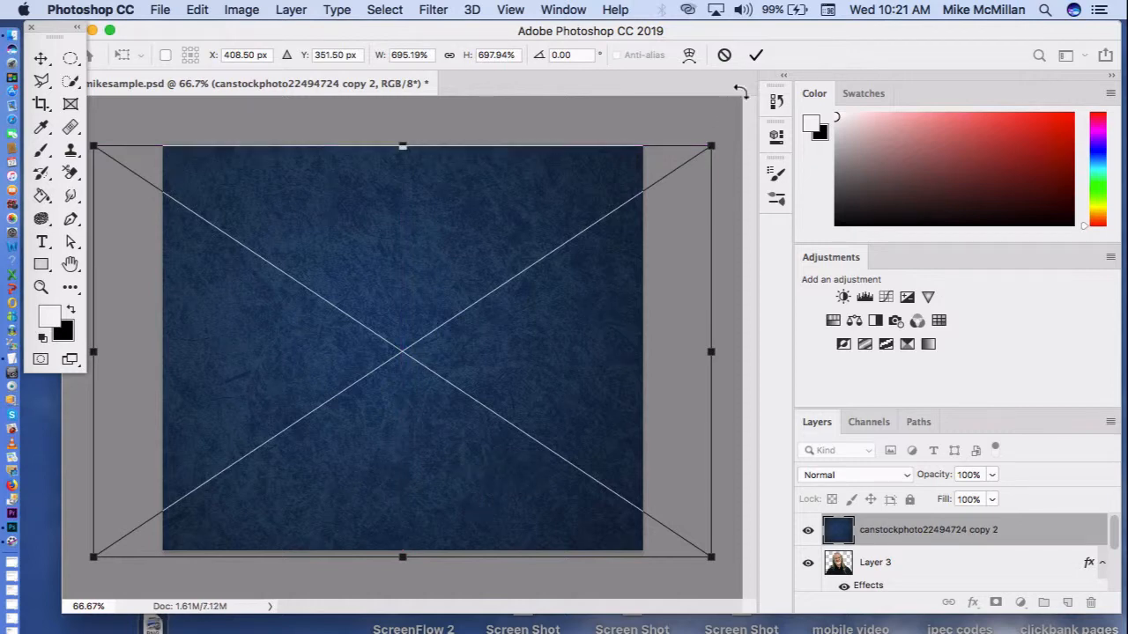
pyautogui.click(756, 55)
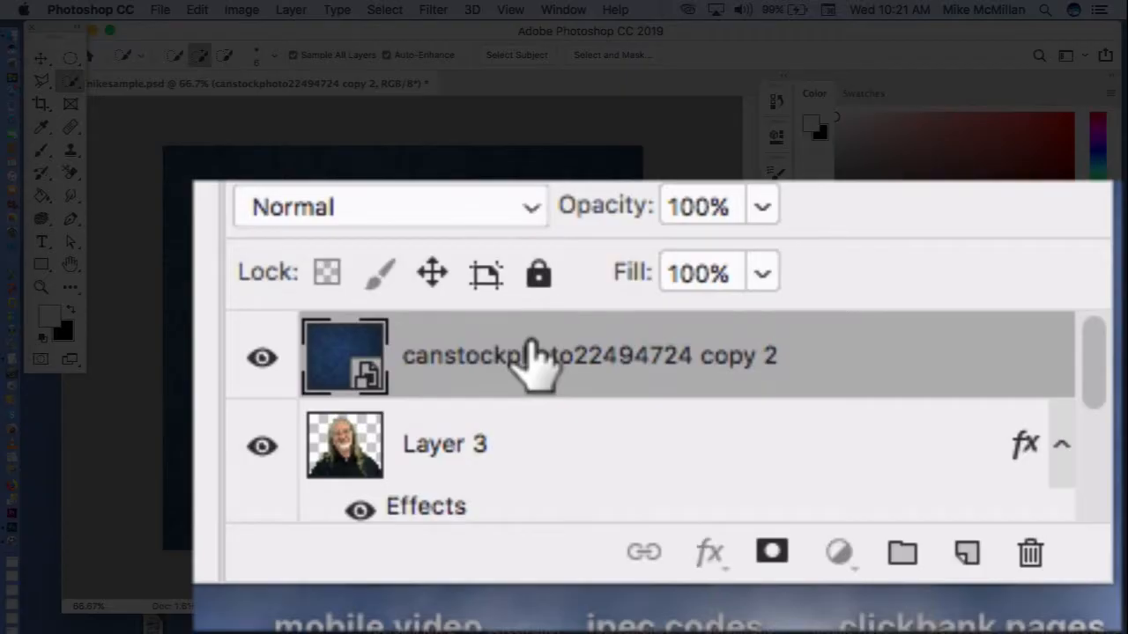
pyautogui.moveTo(533, 357); pyautogui.dragTo(531, 520)
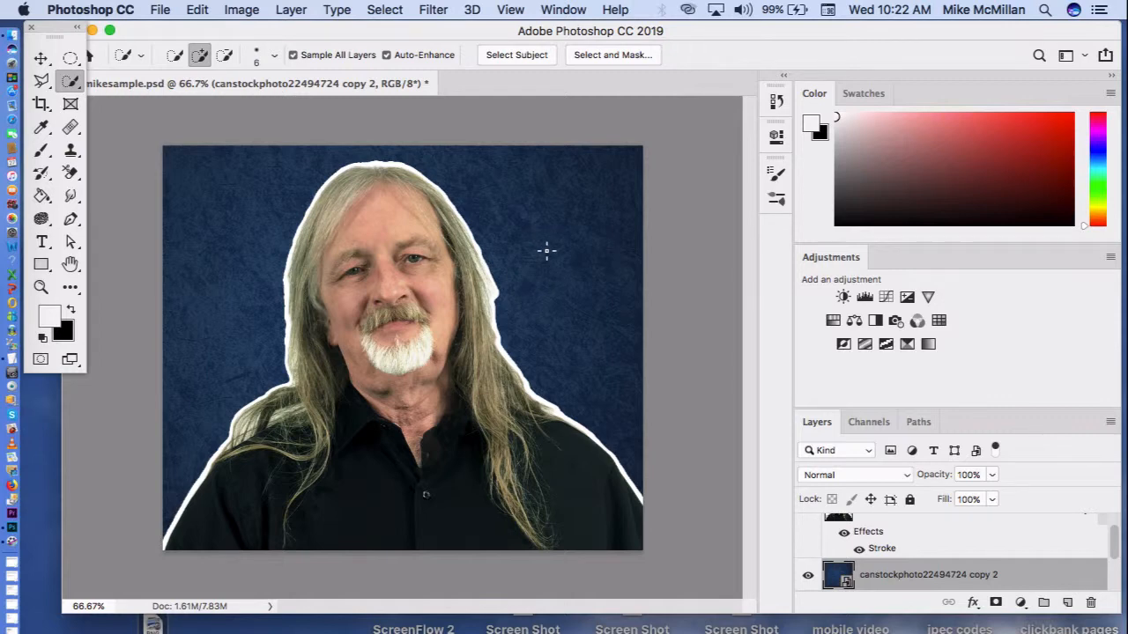
pyautogui.click(159, 9)
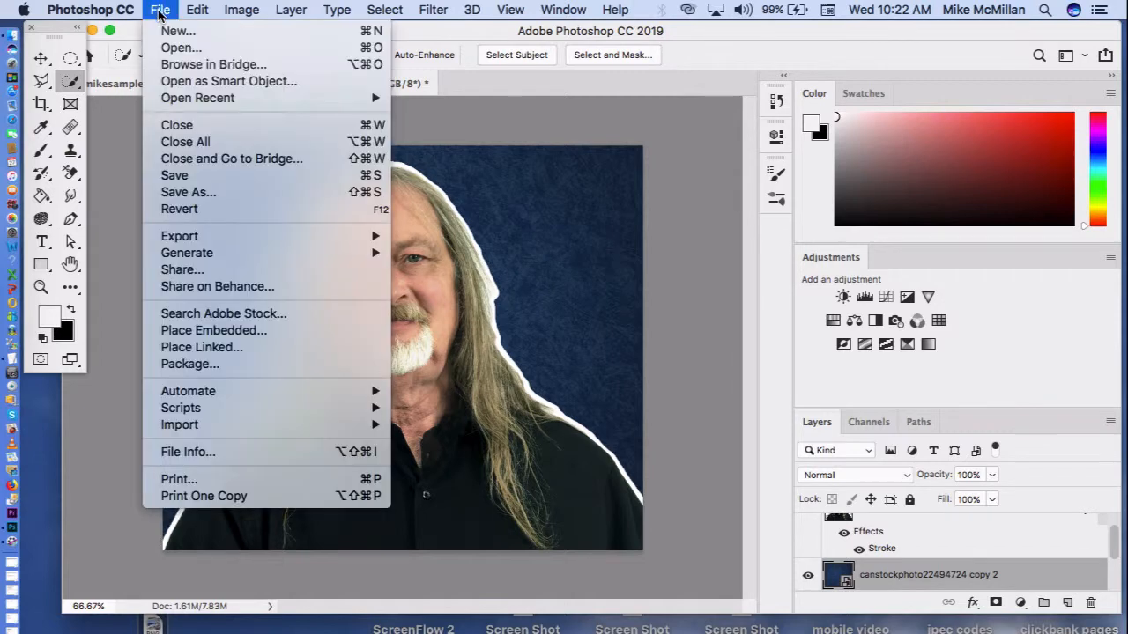
pyautogui.click(177, 192)
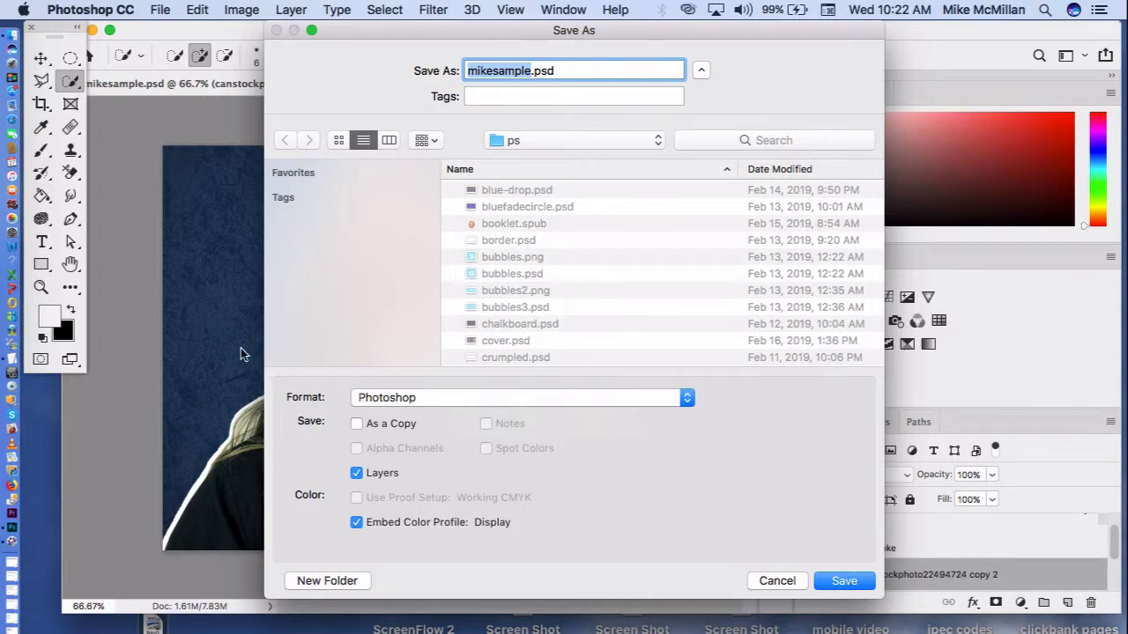
pyautogui.click(775, 583)
pyautogui.click(162, 11)
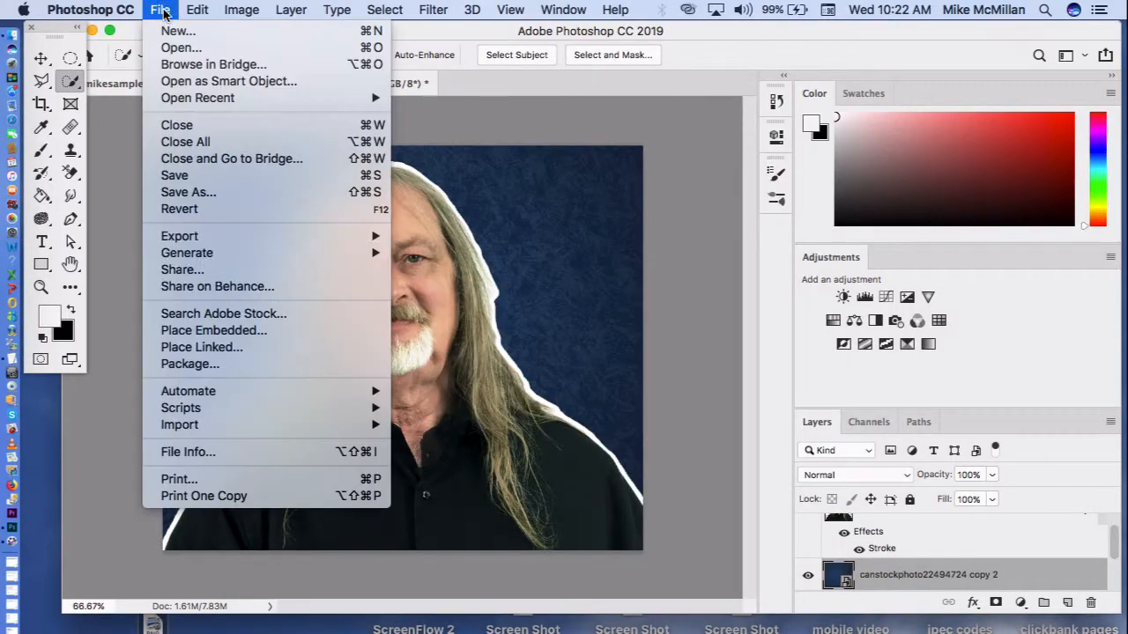
pyautogui.click(189, 192)
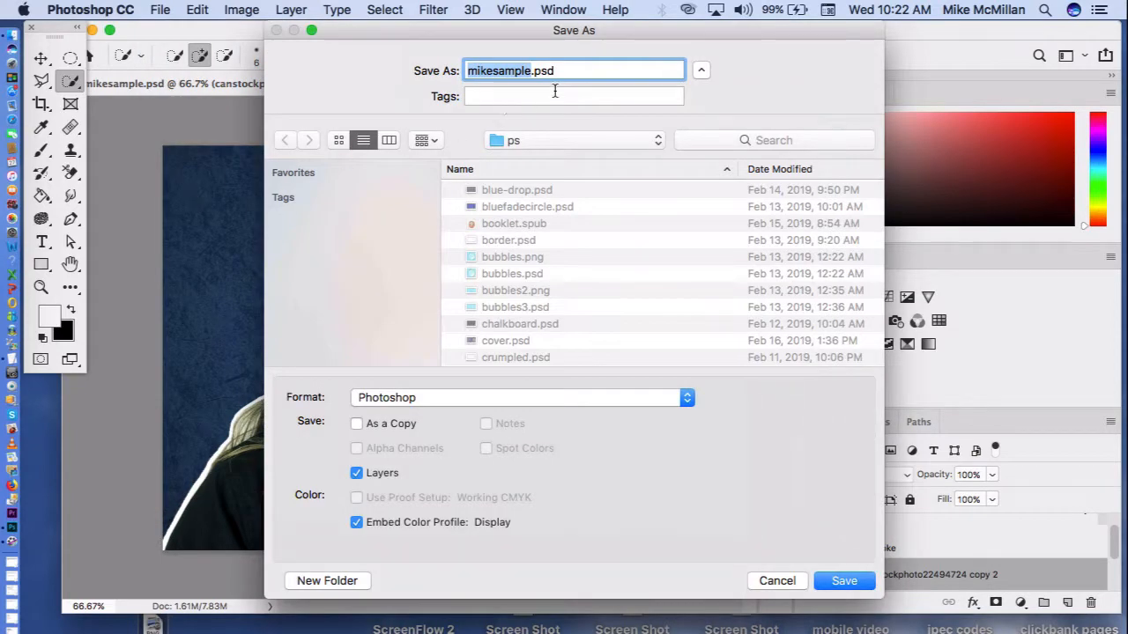
pyautogui.click(530, 71)
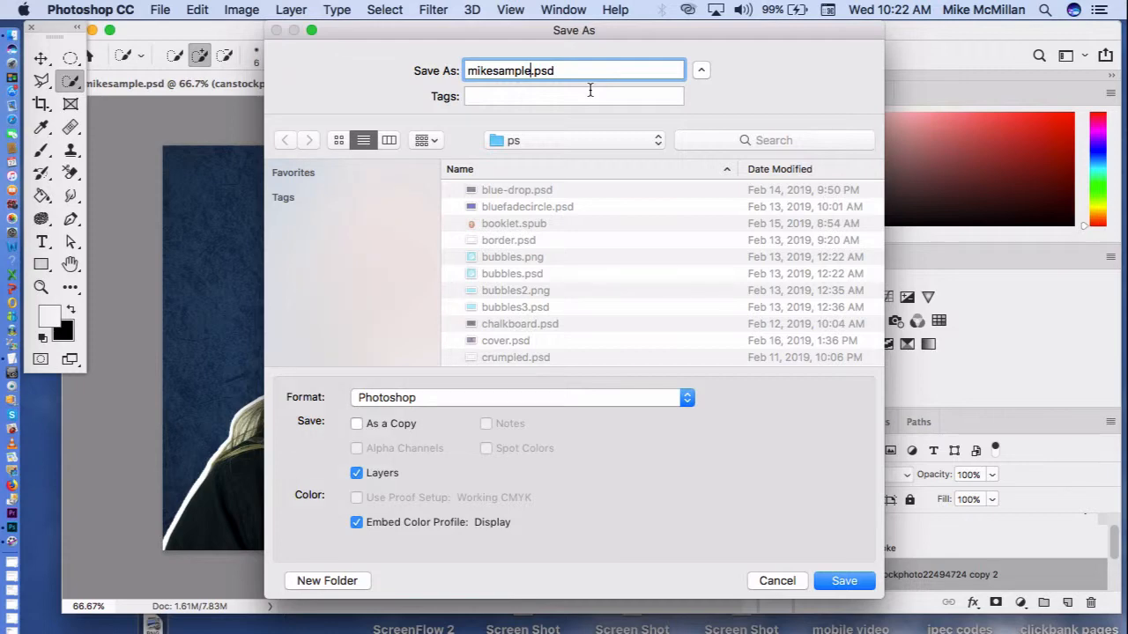
pyautogui.write('55')
pyautogui.click(625, 141)
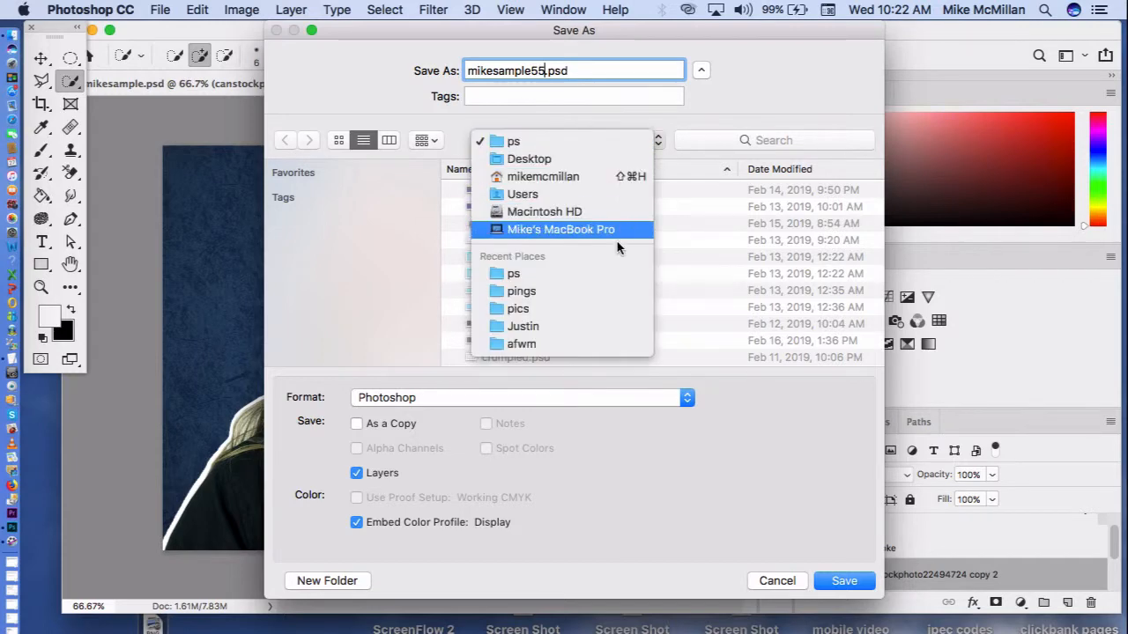
pyautogui.click(589, 143)
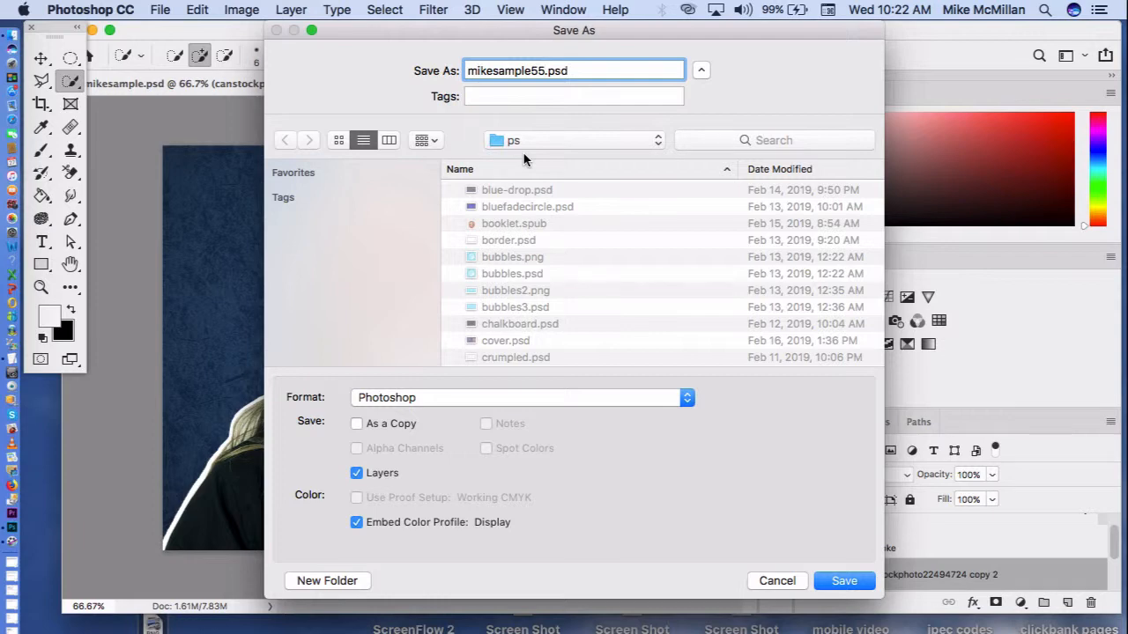
pyautogui.click(554, 397)
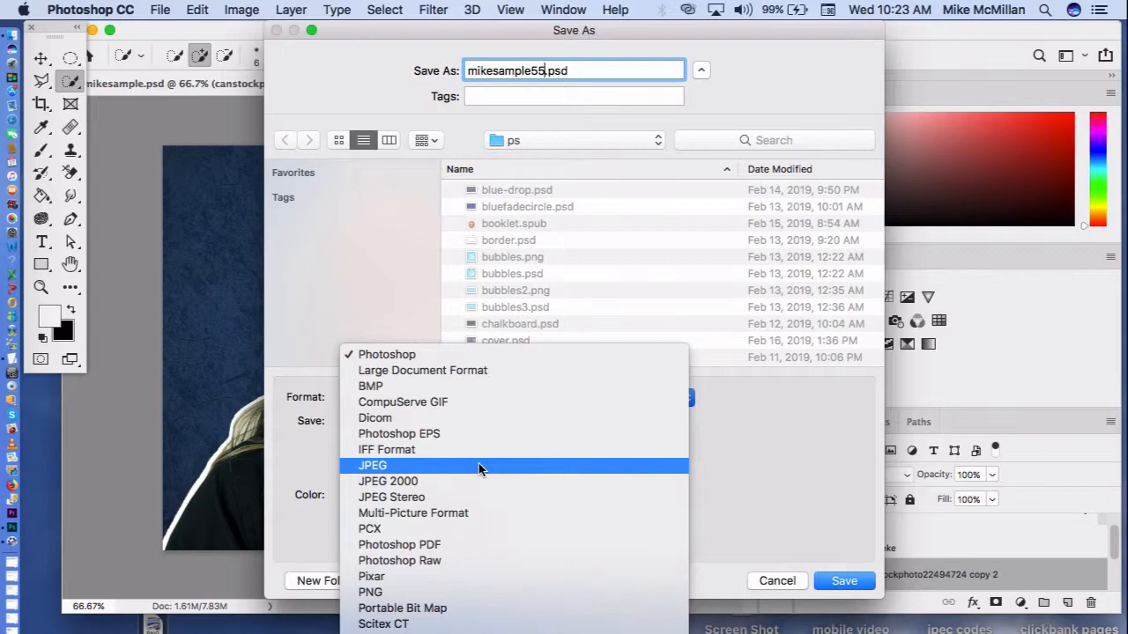
pyautogui.click(346, 236)
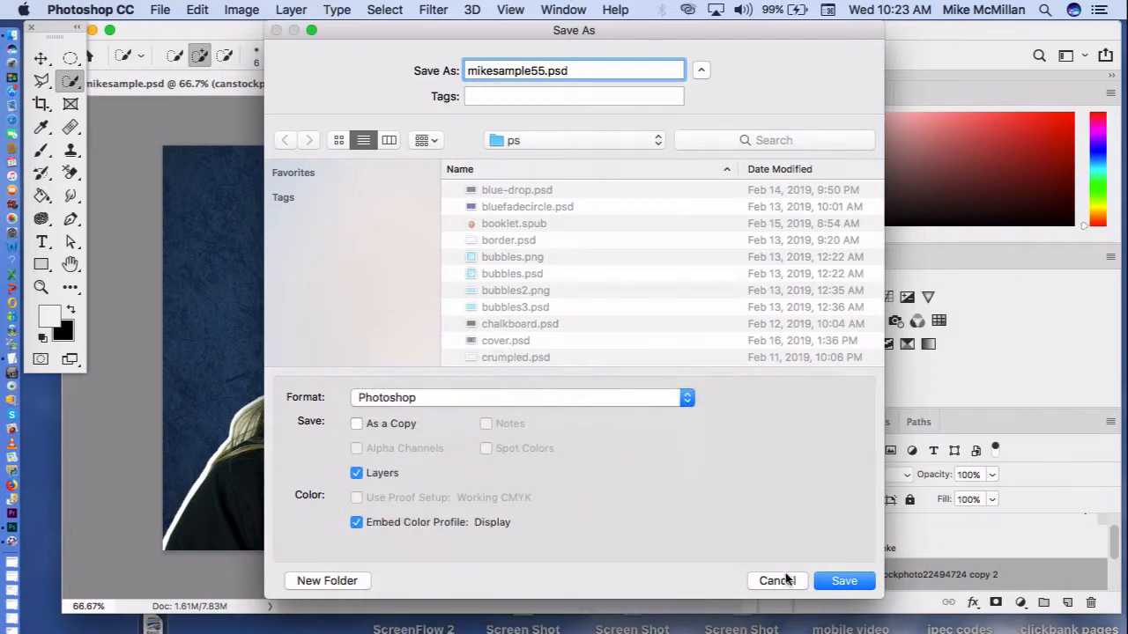
pyautogui.click(785, 578)
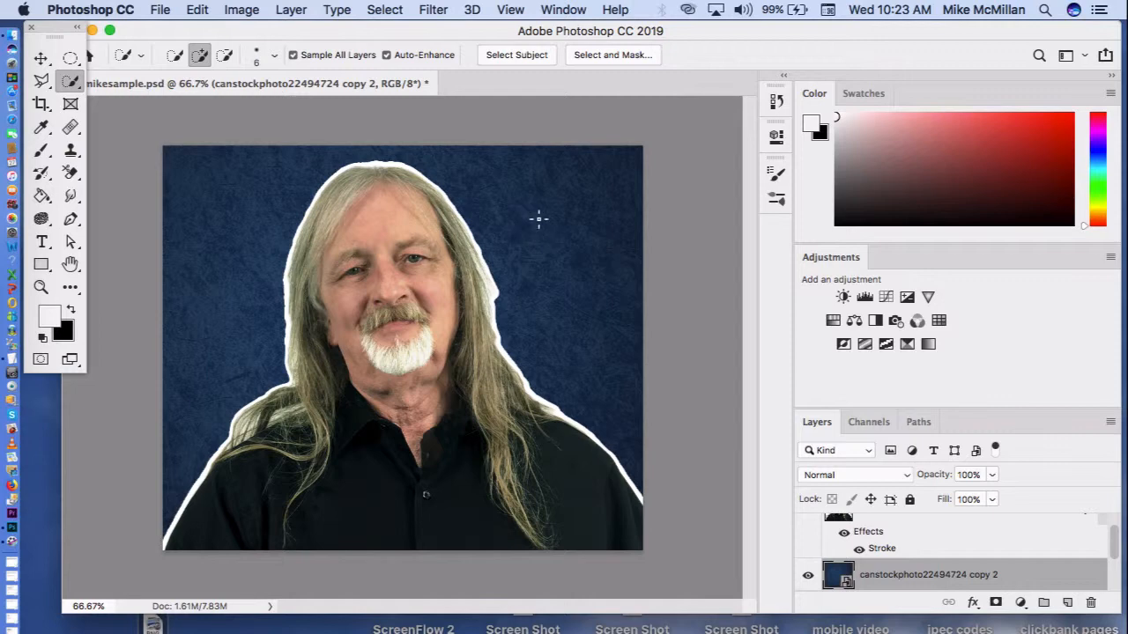
# Step: Hide the blue canstockphoto22494724 copy 2 layer and start saving the cut-out under the name mikesample33 in the ps folder
pyautogui.click(808, 575)
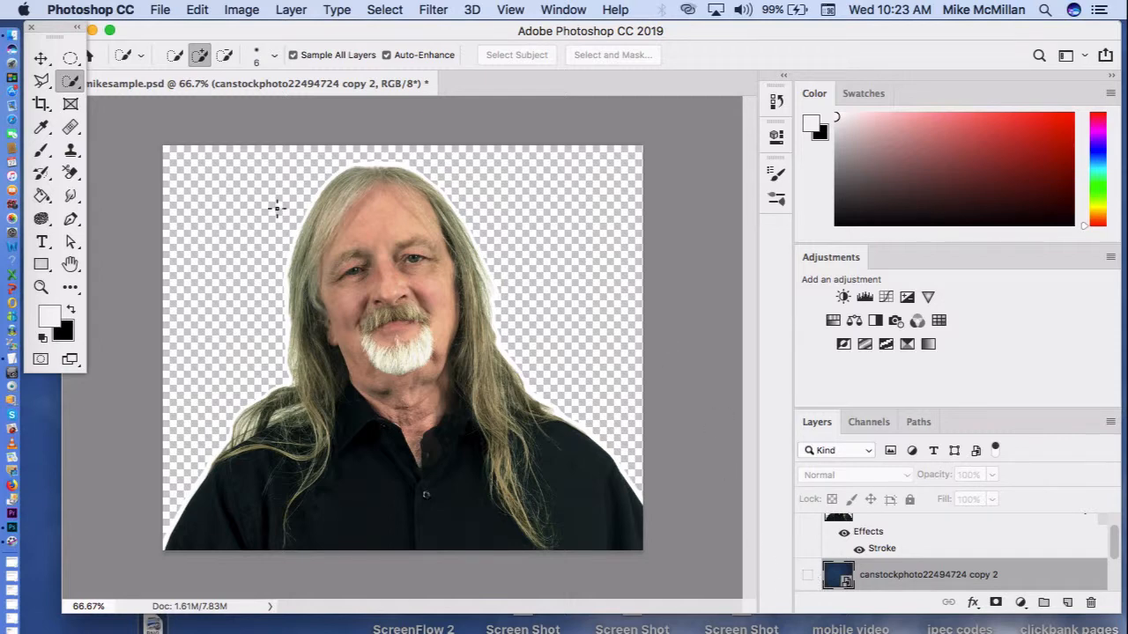
pyautogui.click(161, 12)
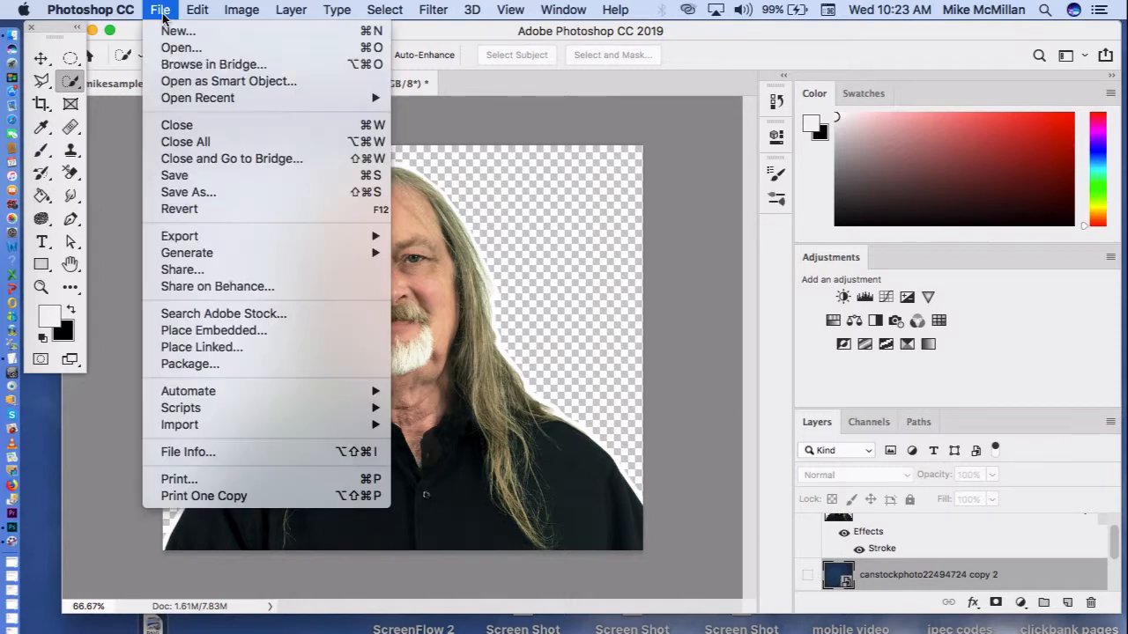
pyautogui.click(193, 194)
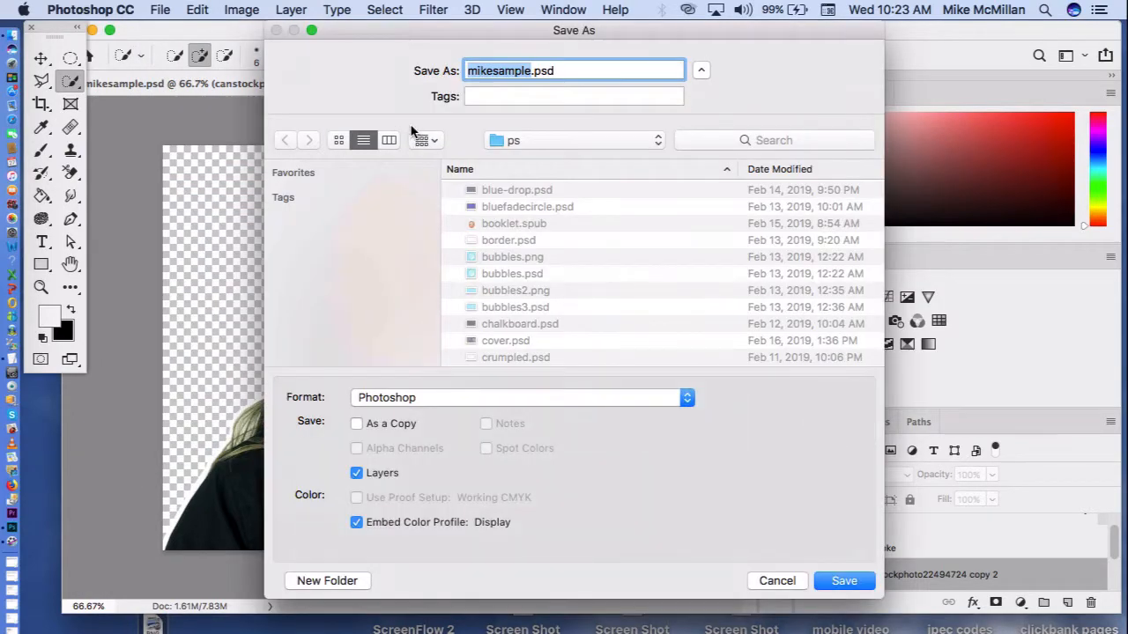
pyautogui.click(530, 72)
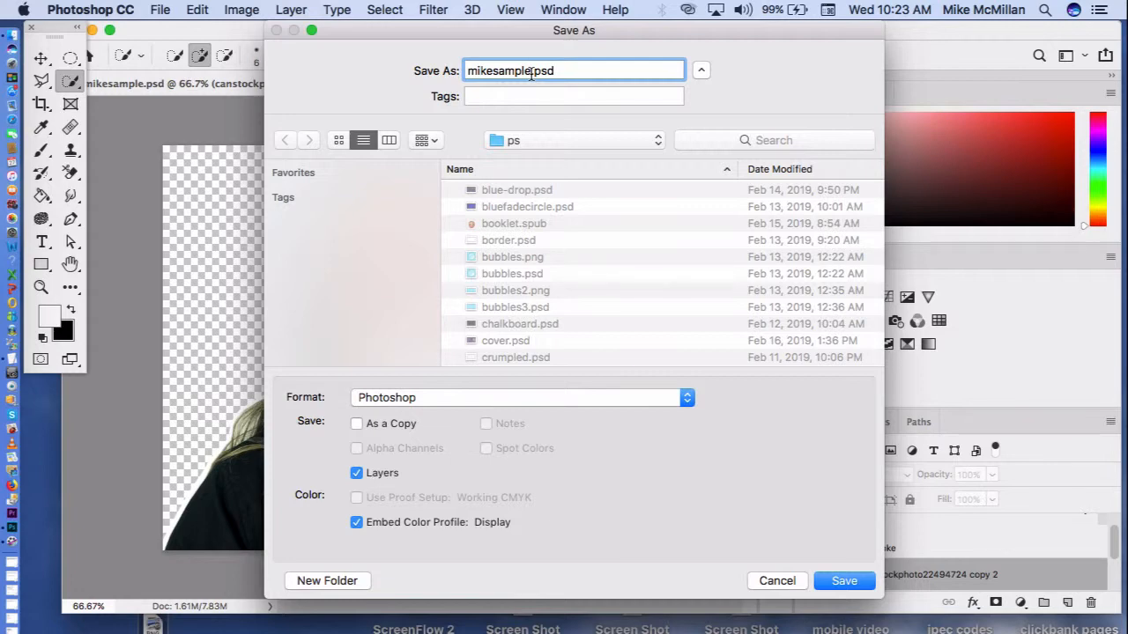
pyautogui.write('33')
pyautogui.click(598, 143)
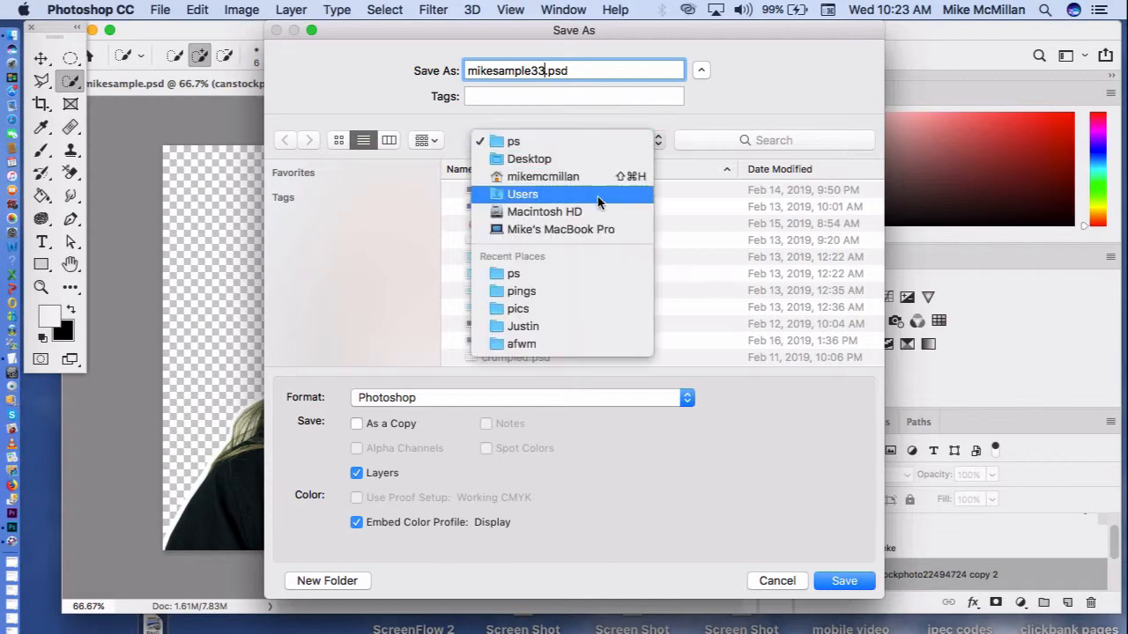
pyautogui.click(593, 143)
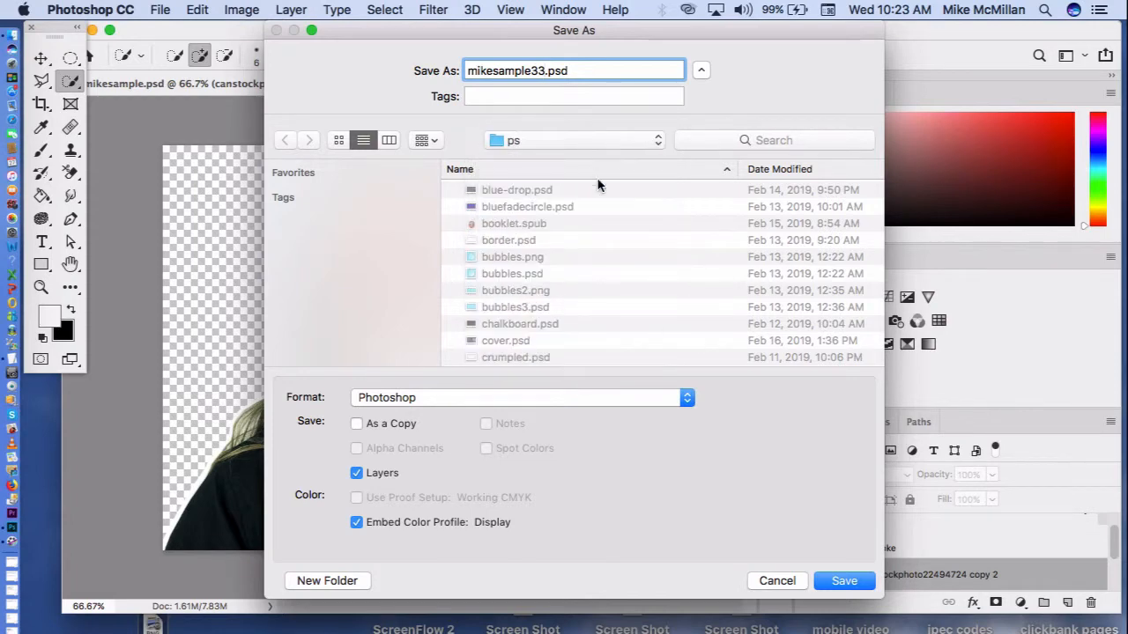
# Step: Choose PNG as the file format and save the transparent cut-out with the medium file size option
pyautogui.click(593, 402)
pyautogui.scroll(-2, 474, 566)
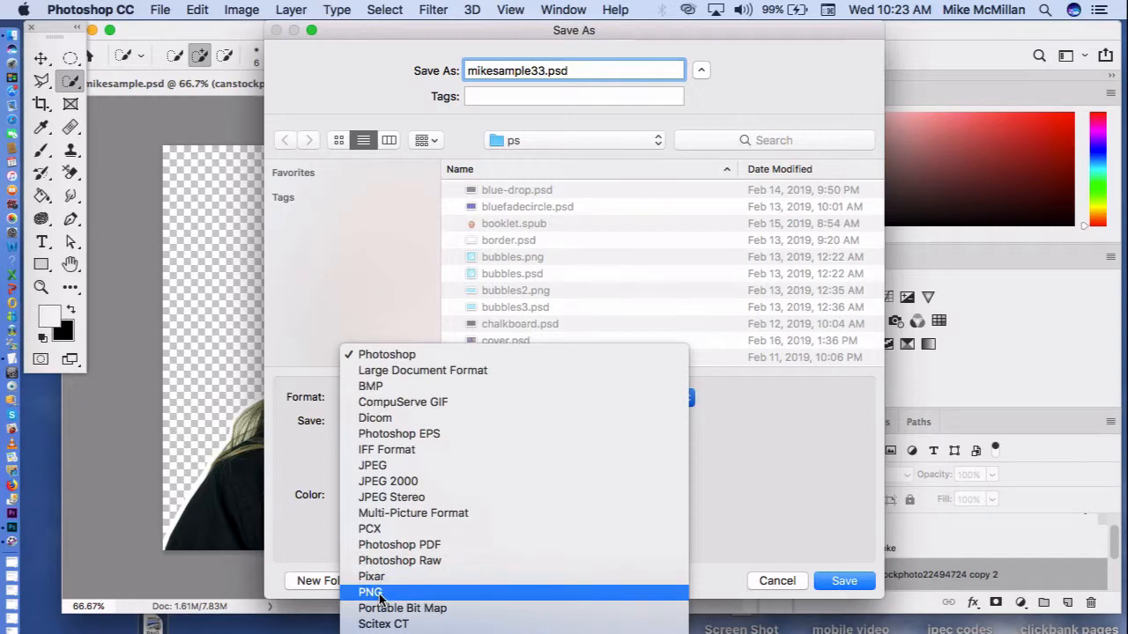
pyautogui.click(379, 593)
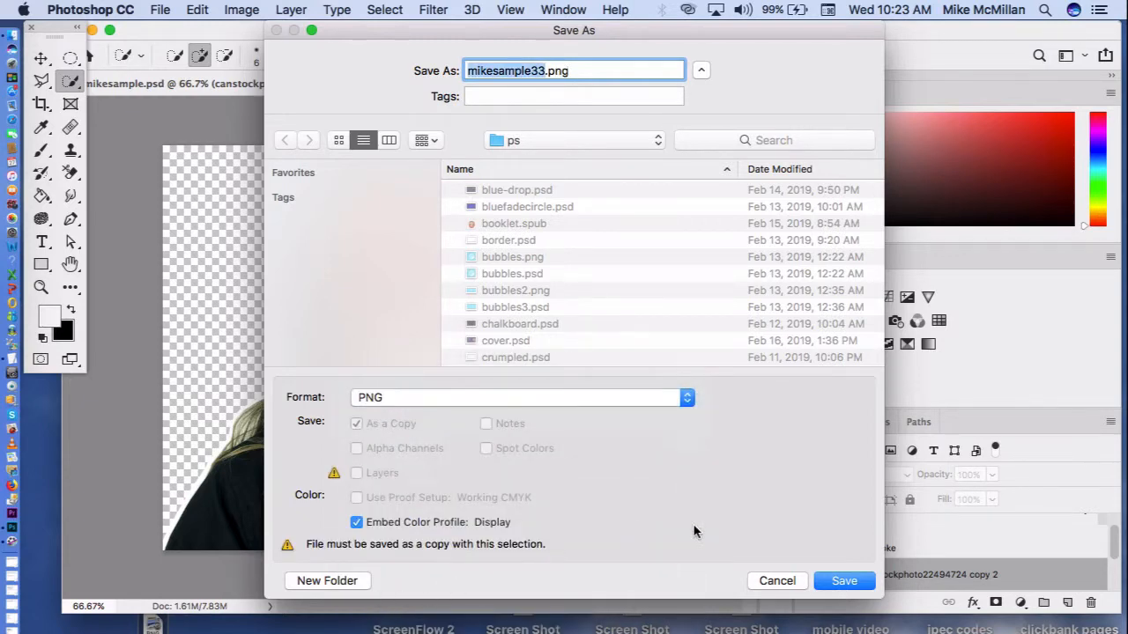
pyautogui.click(853, 581)
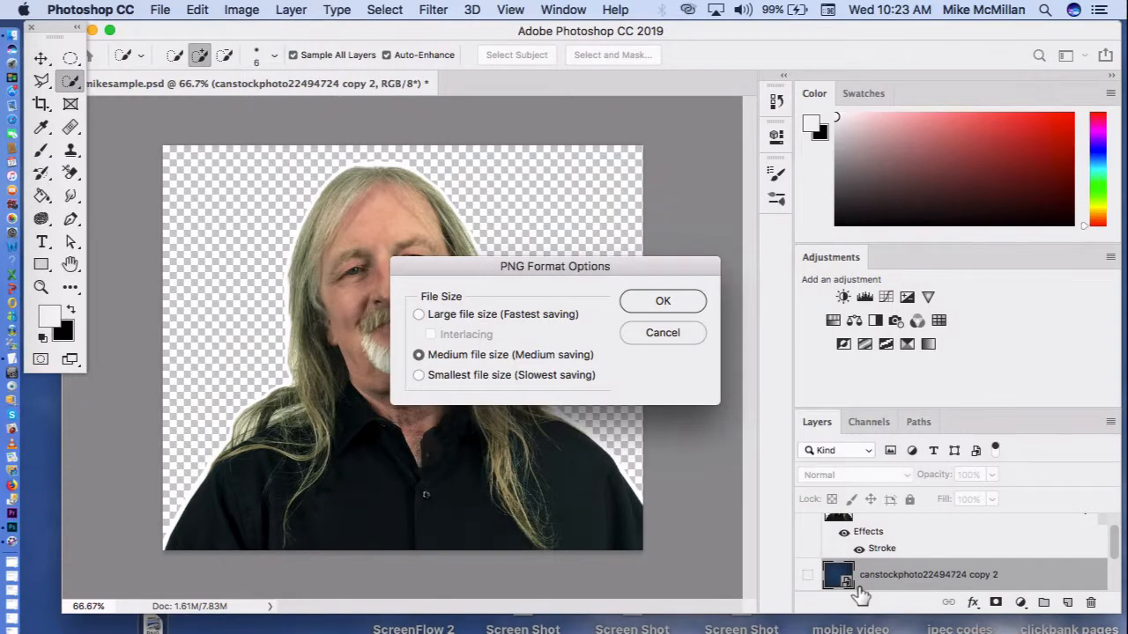
pyautogui.click(674, 302)
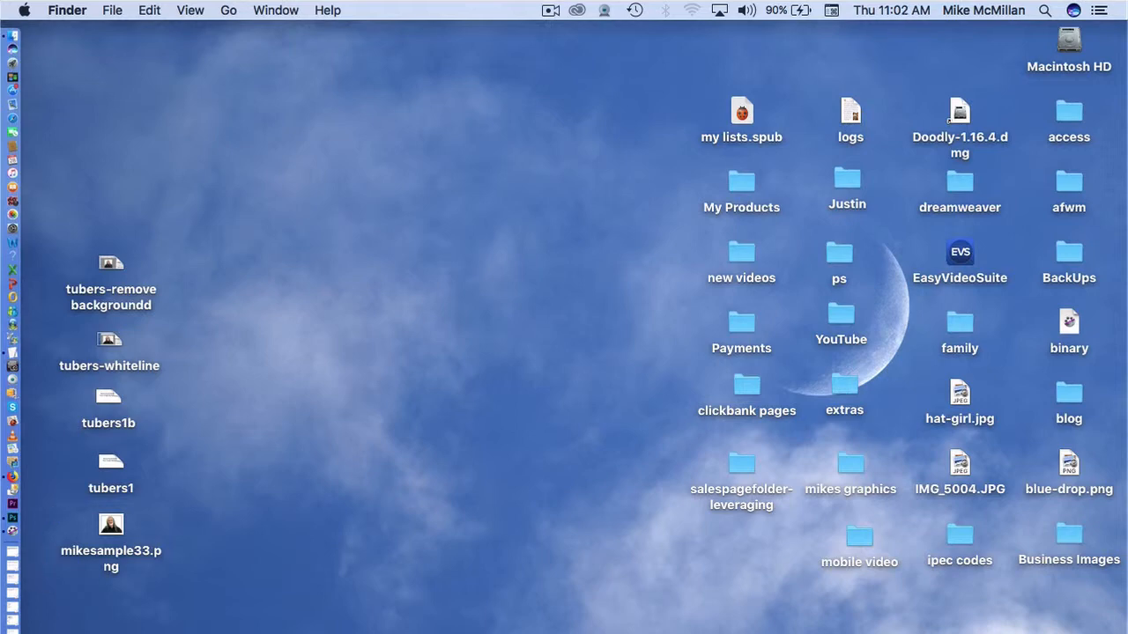
# Step: Switch to Photoshop and fill the blank white canvas of Untitled-1 with dark blue (000066) using the Paint Bucket
pyautogui.click(12, 518)
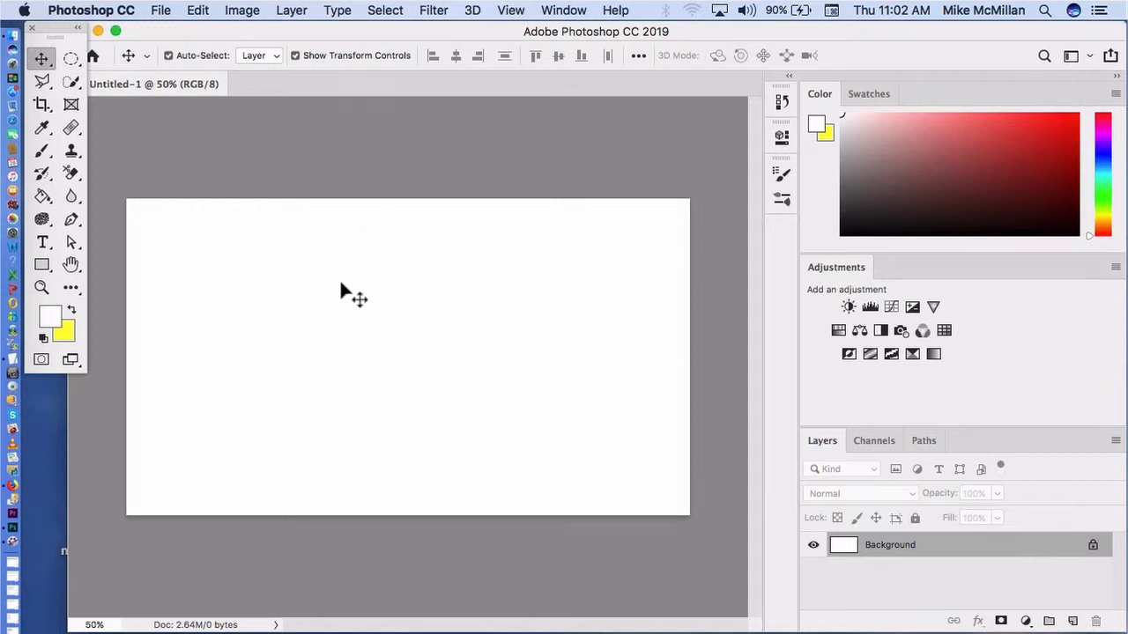
pyautogui.click(52, 319)
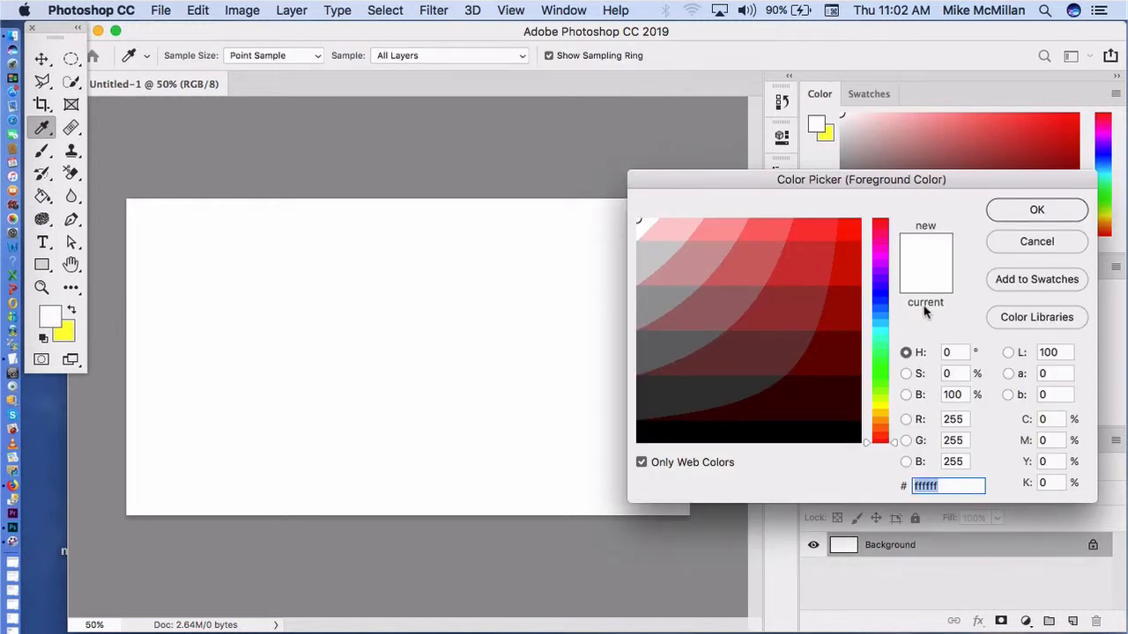
pyautogui.click(885, 297)
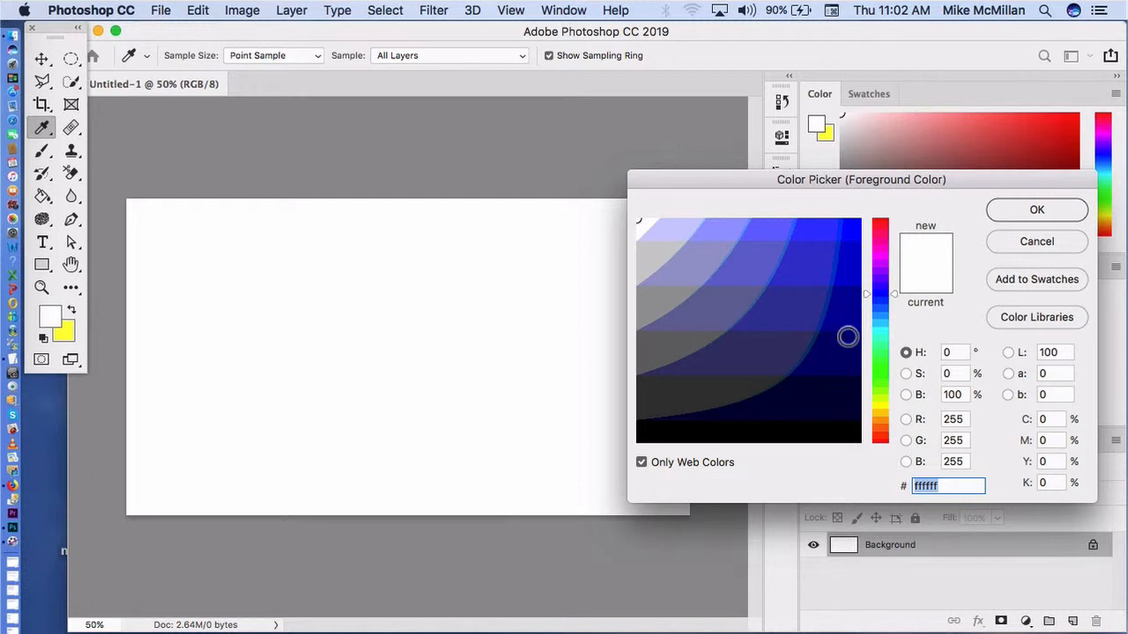
pyautogui.click(849, 360)
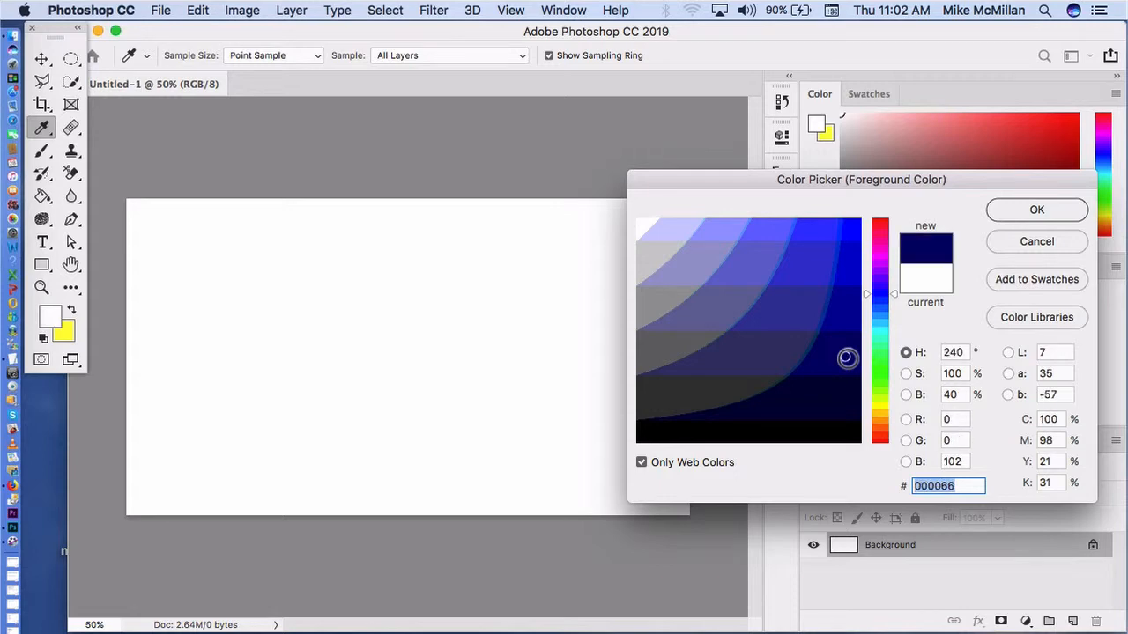
pyautogui.click(1036, 211)
pyautogui.press('v')
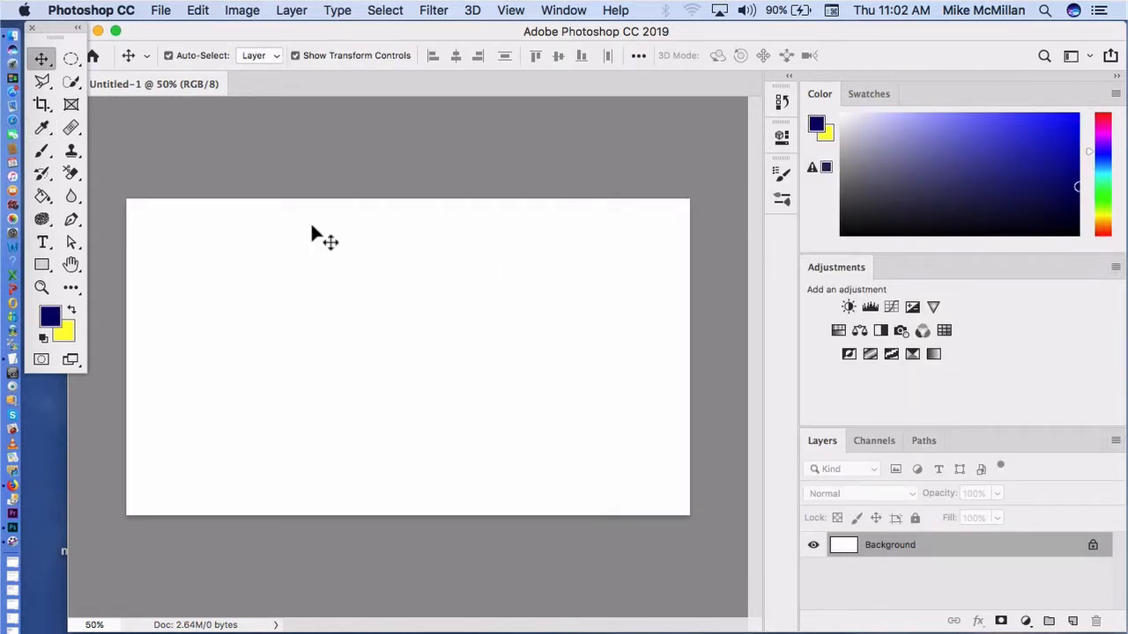
pyautogui.click(44, 198)
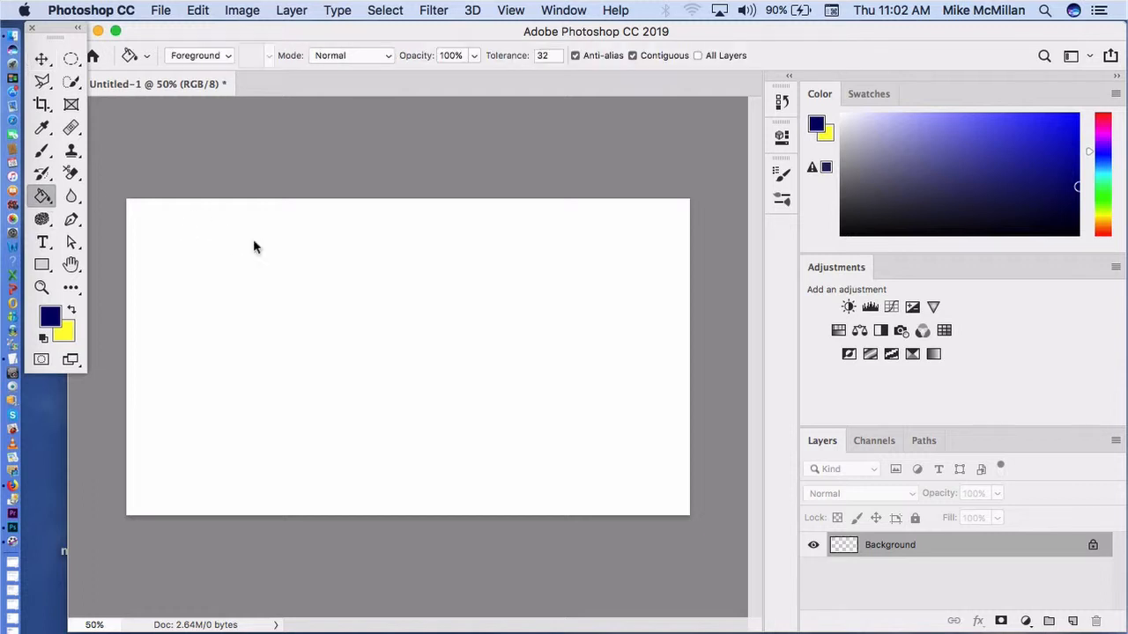
pyautogui.click(253, 247)
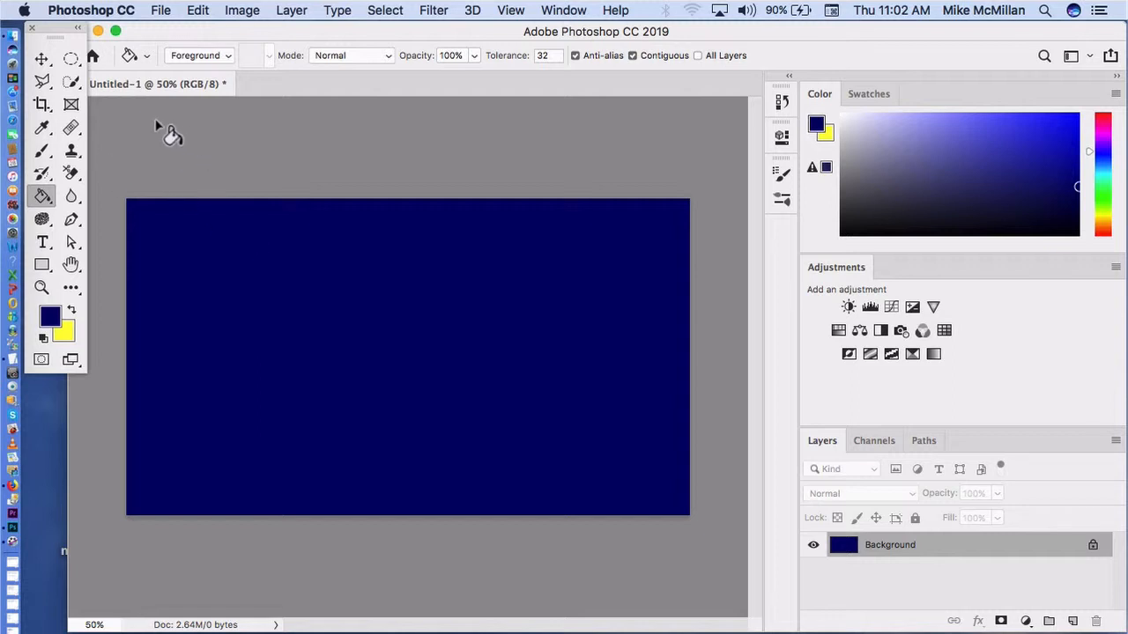
# Step: Activate the Brush tool and set the foreground colour to the brighter blue 0000cc
pyautogui.click(44, 151)
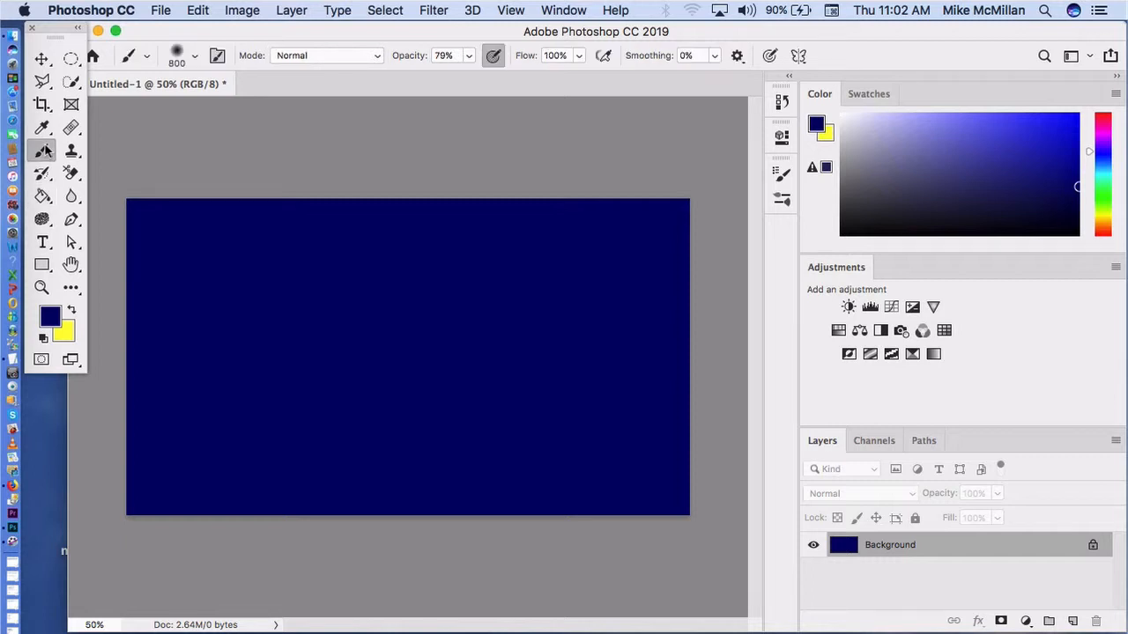
pyautogui.click(51, 318)
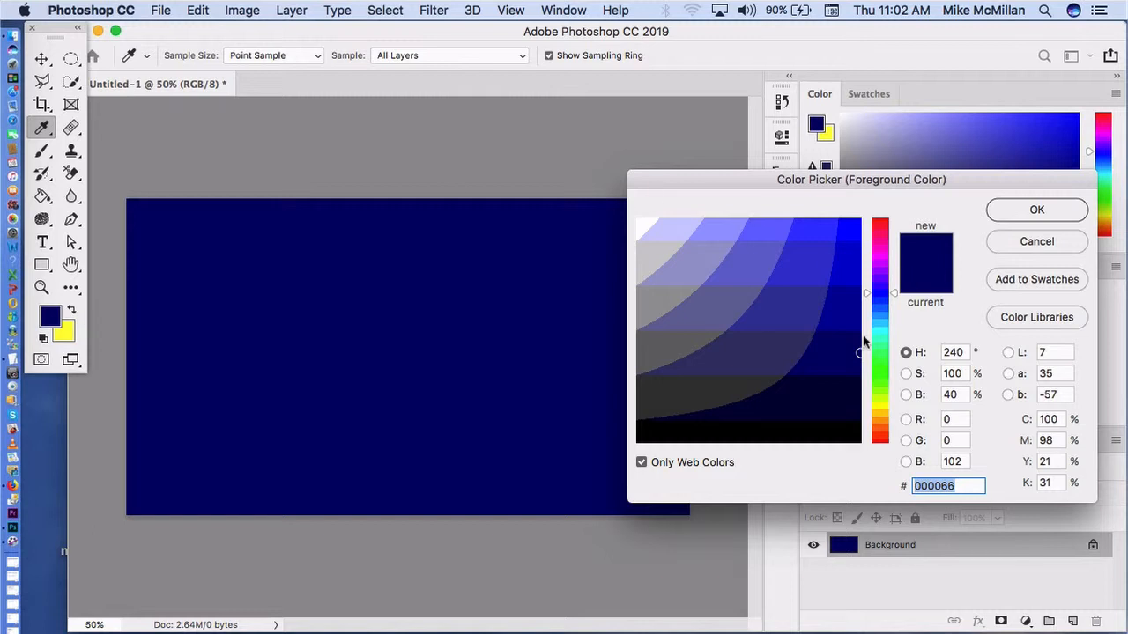
pyautogui.click(853, 268)
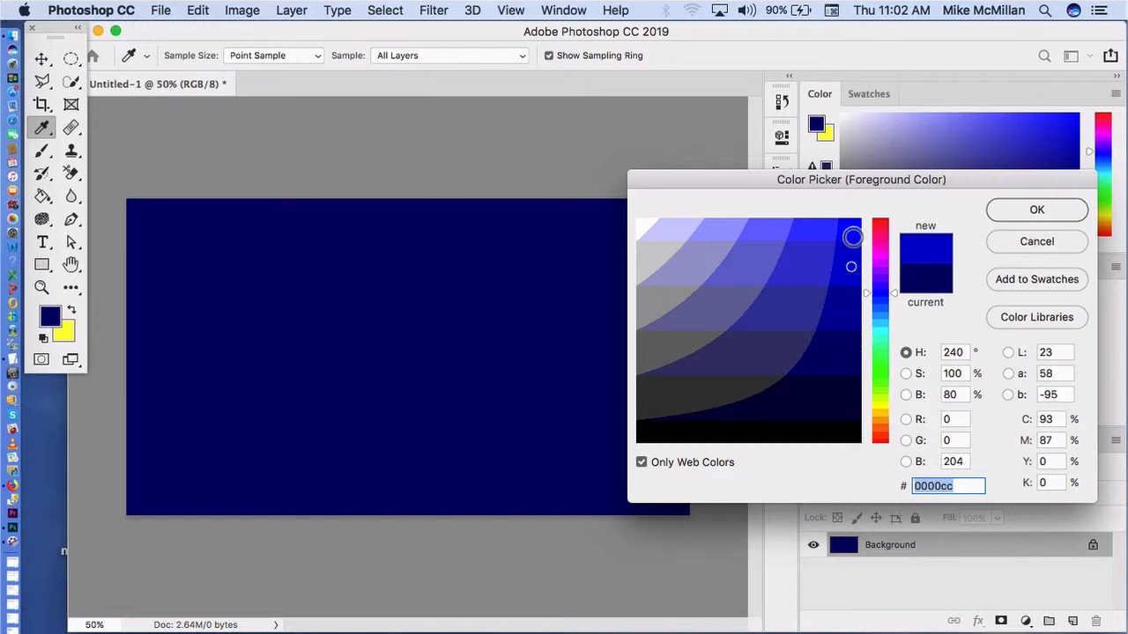
pyautogui.click(851, 236)
pyautogui.click(852, 268)
pyautogui.click(1036, 211)
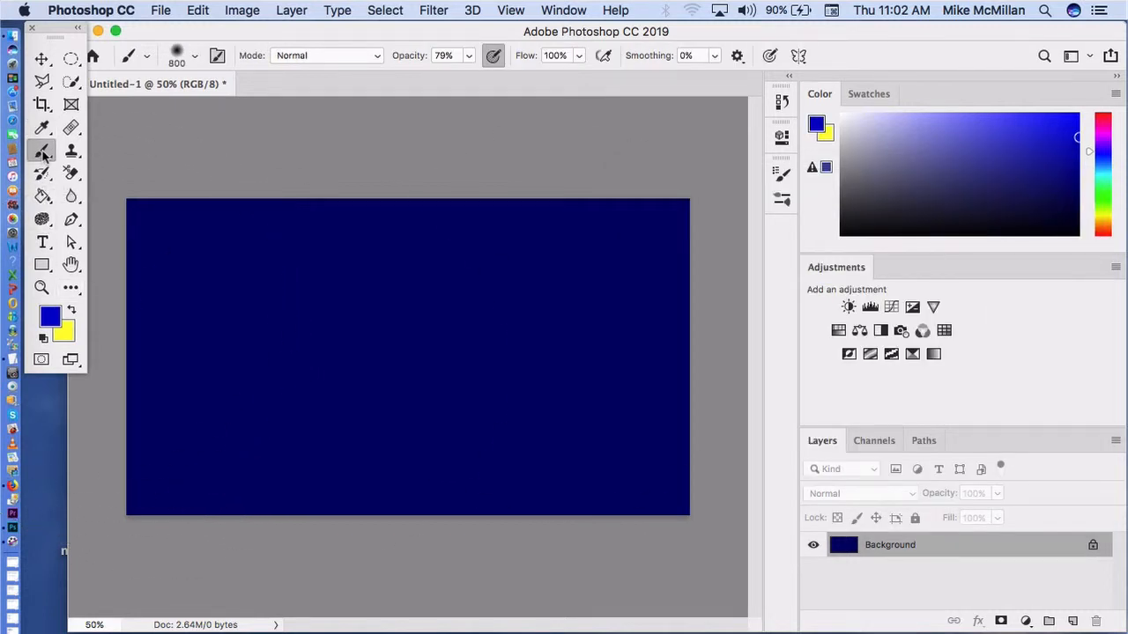
# Step: Paint a bright blue glow at the top and centre of the canvas with the 800 px Soft Round brush at 0% hardness
pyautogui.click(195, 58)
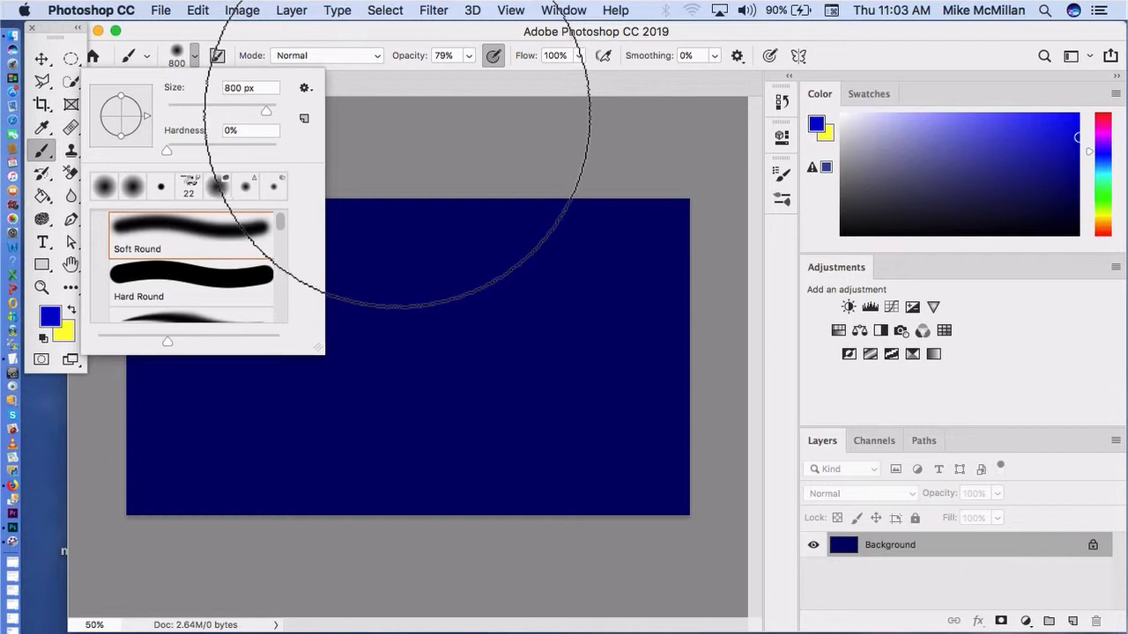
pyautogui.click(410, 116)
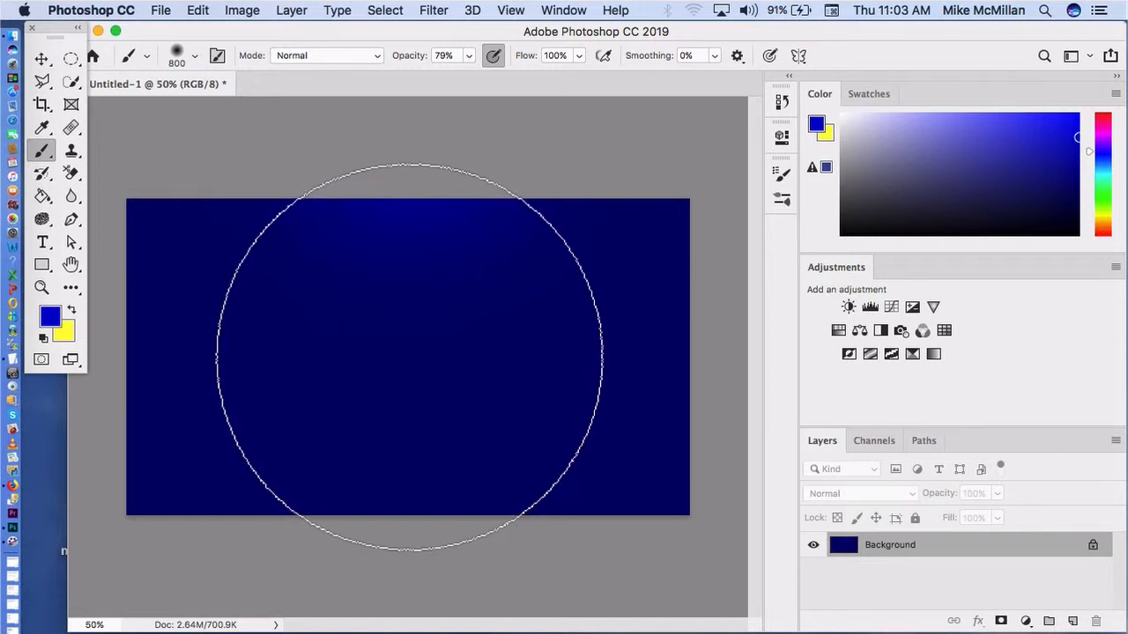
pyautogui.click(408, 357)
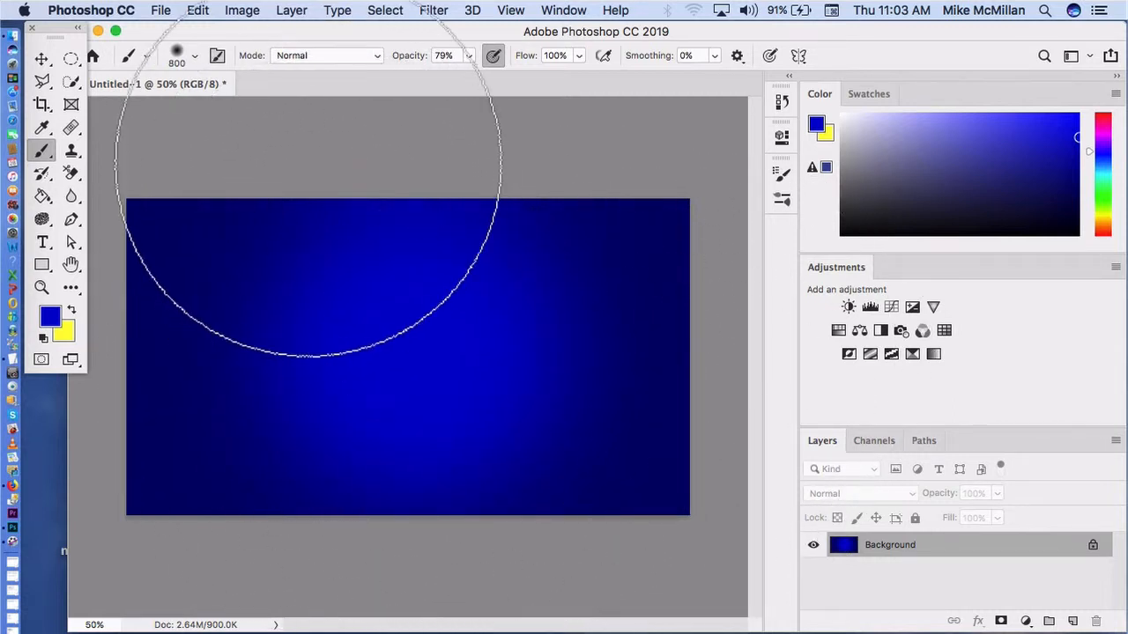
# Step: Place the transparent cut-out mikesample33.png from the desktop onto the blue glow canvas of Untitled-1
pyautogui.click(41, 58)
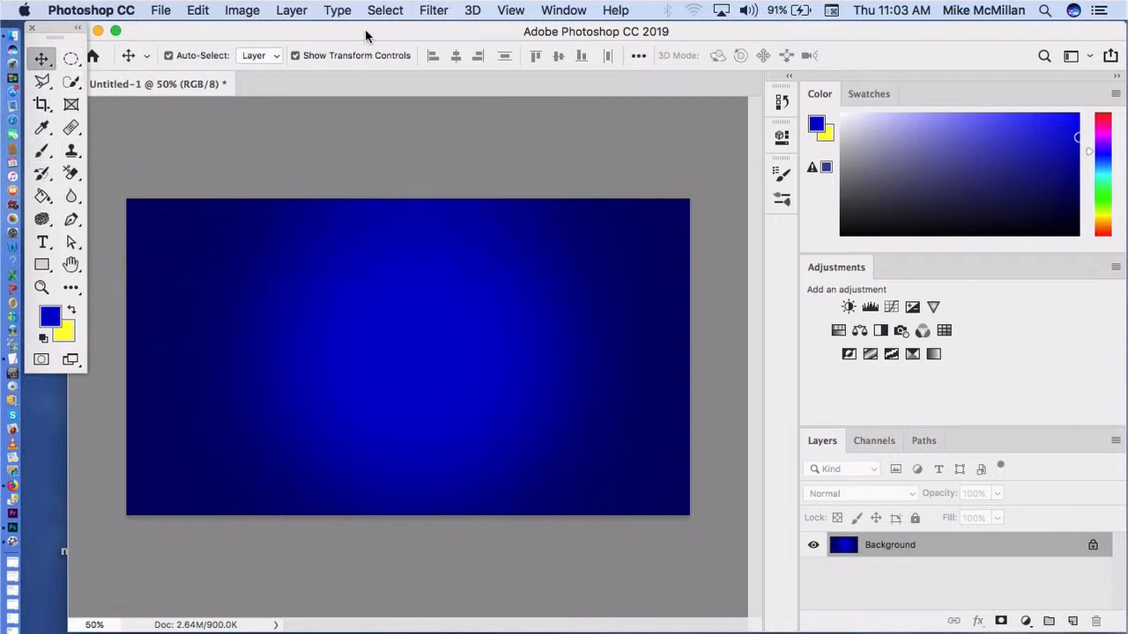
pyautogui.moveTo(366, 35); pyautogui.dragTo(495, 51)
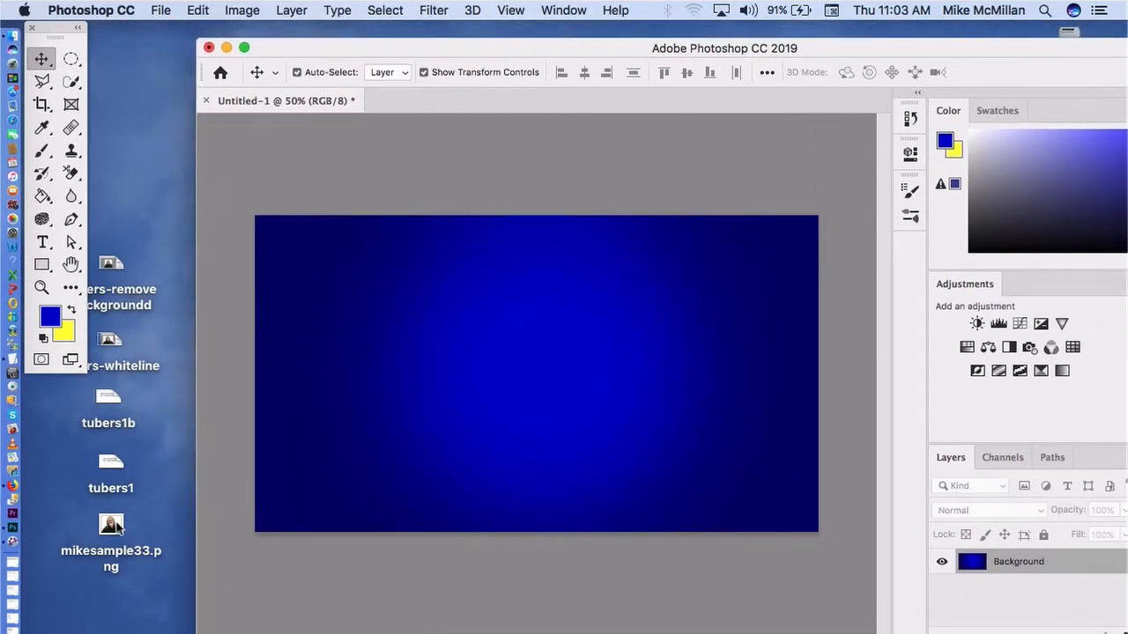
pyautogui.moveTo(113, 527); pyautogui.dragTo(617, 387)
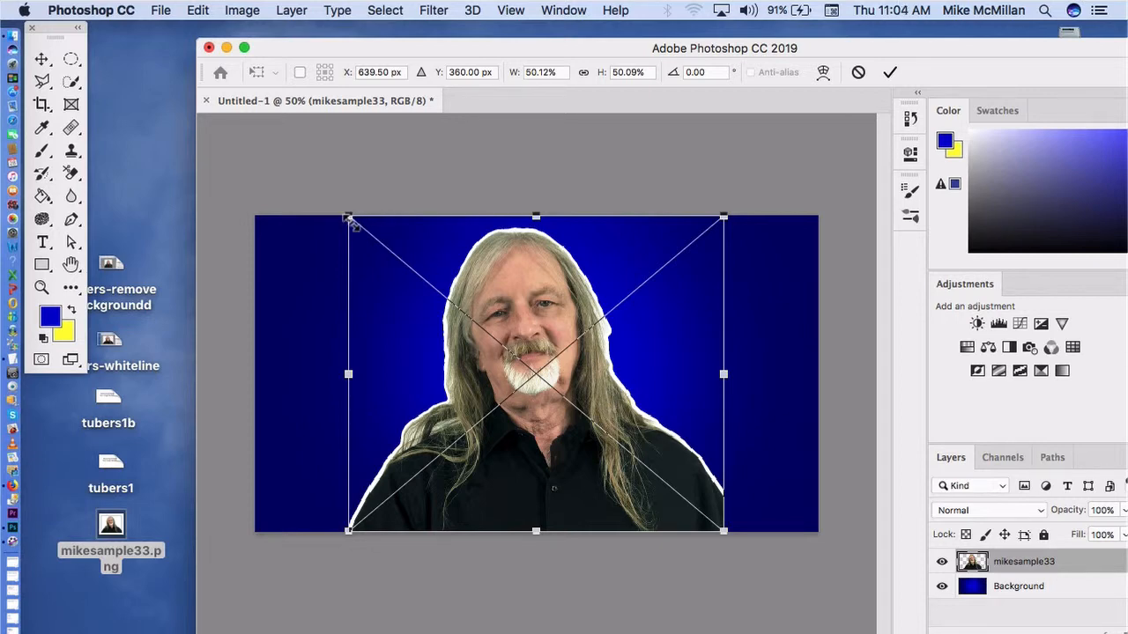
# Step: Scale the placed cut-out to about 38%, fit it into the canvas's lower-right corner and commit the placement
pyautogui.moveTo(349, 220); pyautogui.dragTo(491, 328)
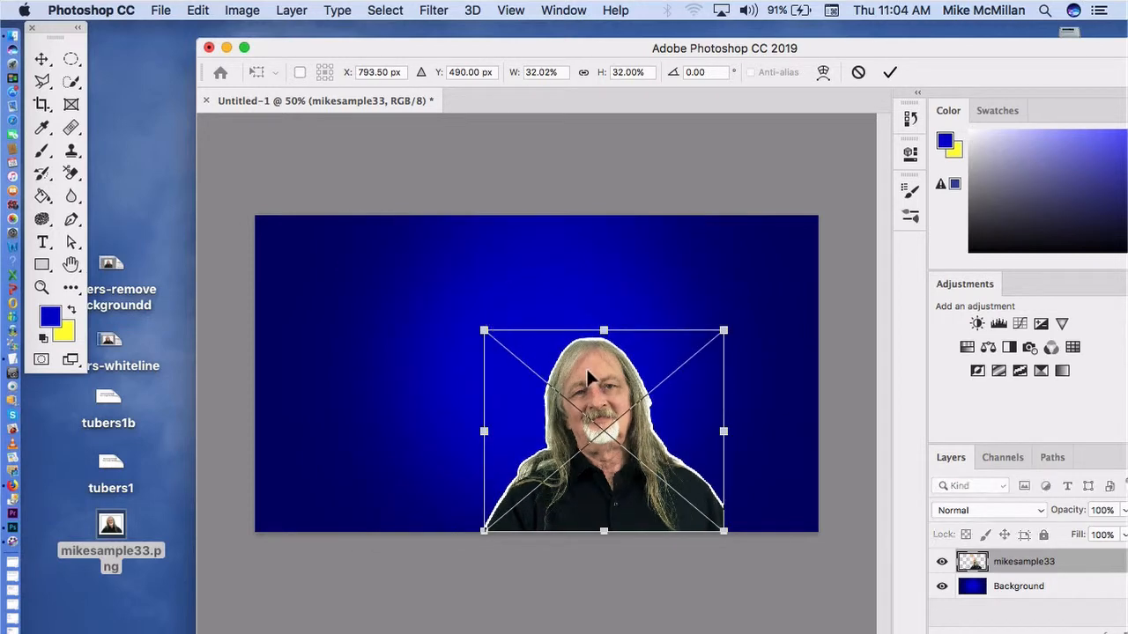
pyautogui.moveTo(627, 377); pyautogui.dragTo(704, 372)
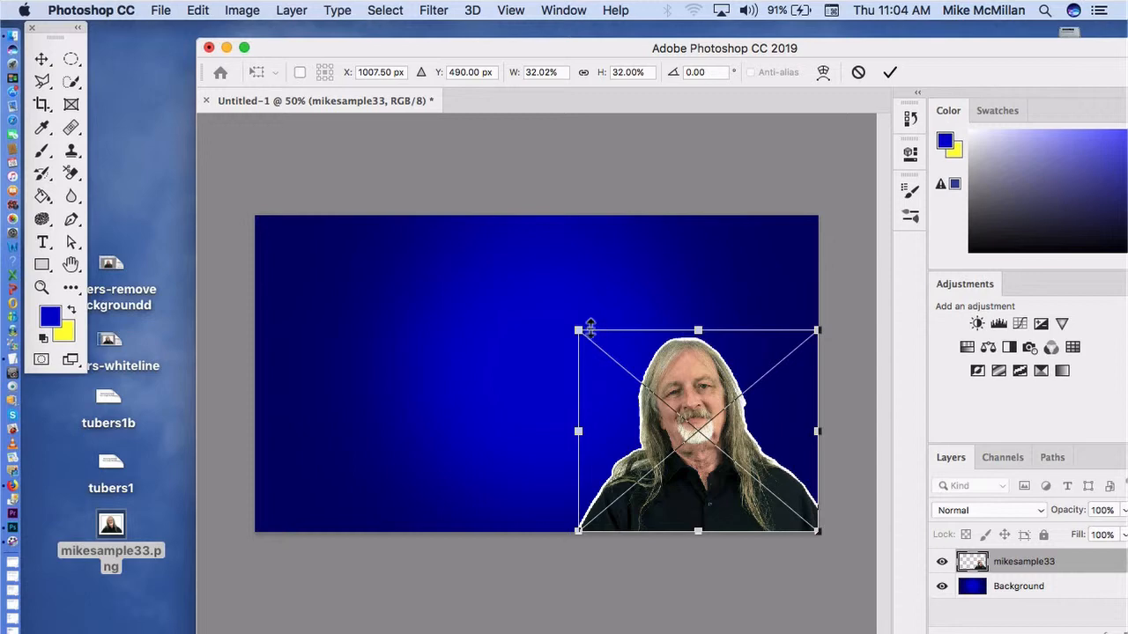
pyautogui.moveTo(578, 329); pyautogui.dragTo(531, 293)
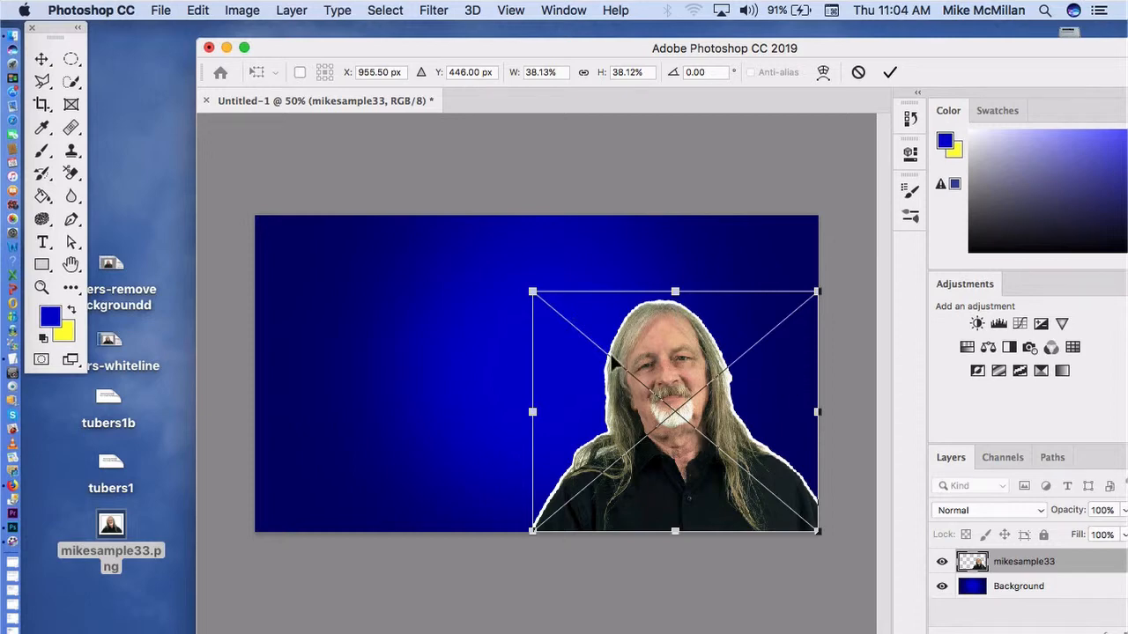
pyautogui.click(890, 73)
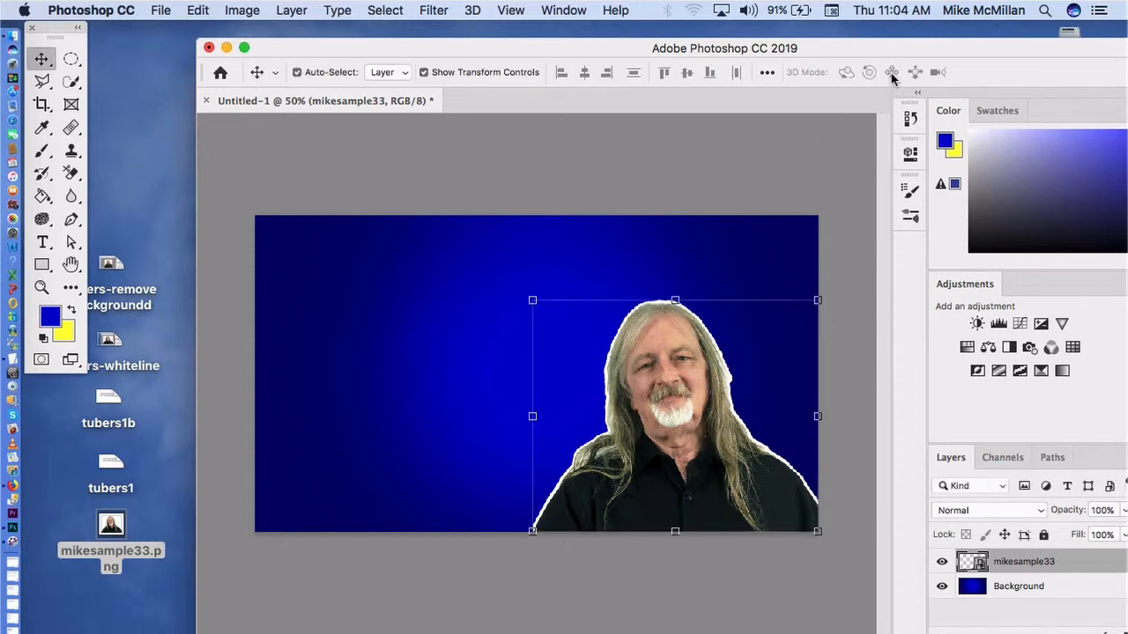
pyautogui.click(774, 178)
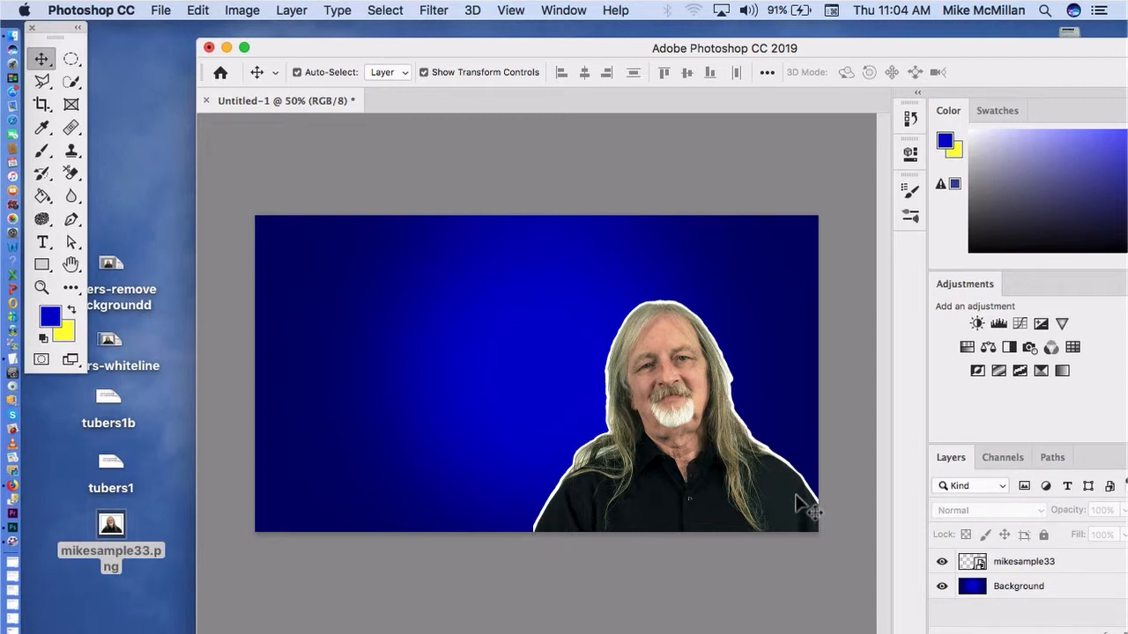
# Step: Set the foreground colour to white (ffffff)
pyautogui.press('super+minus')
pyautogui.press('super+minus')
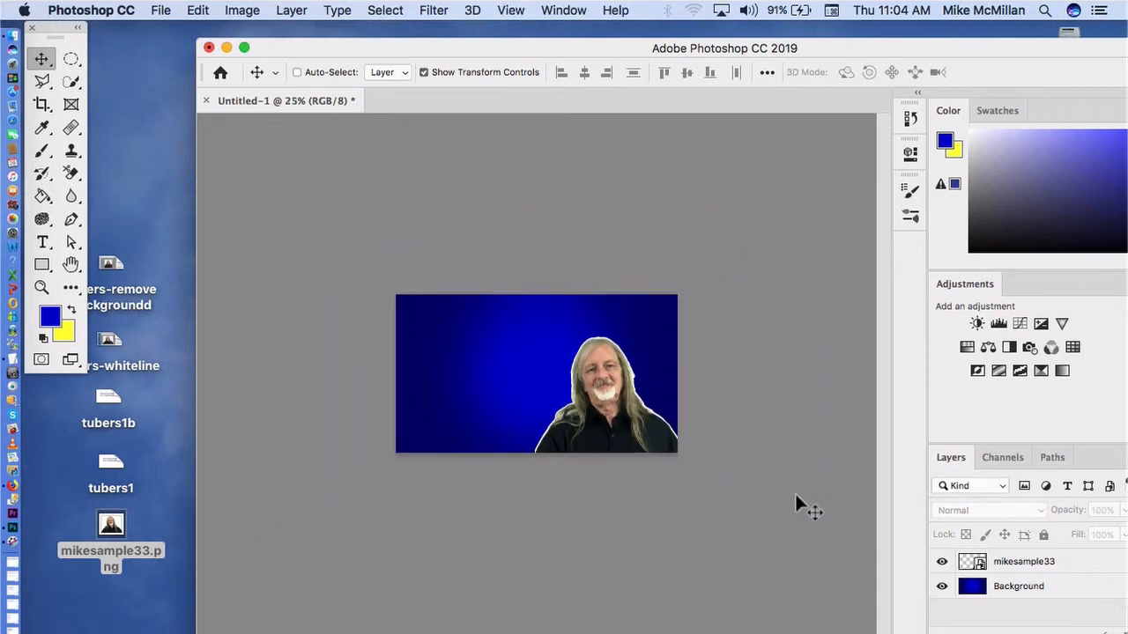
pyautogui.press('super+minus')
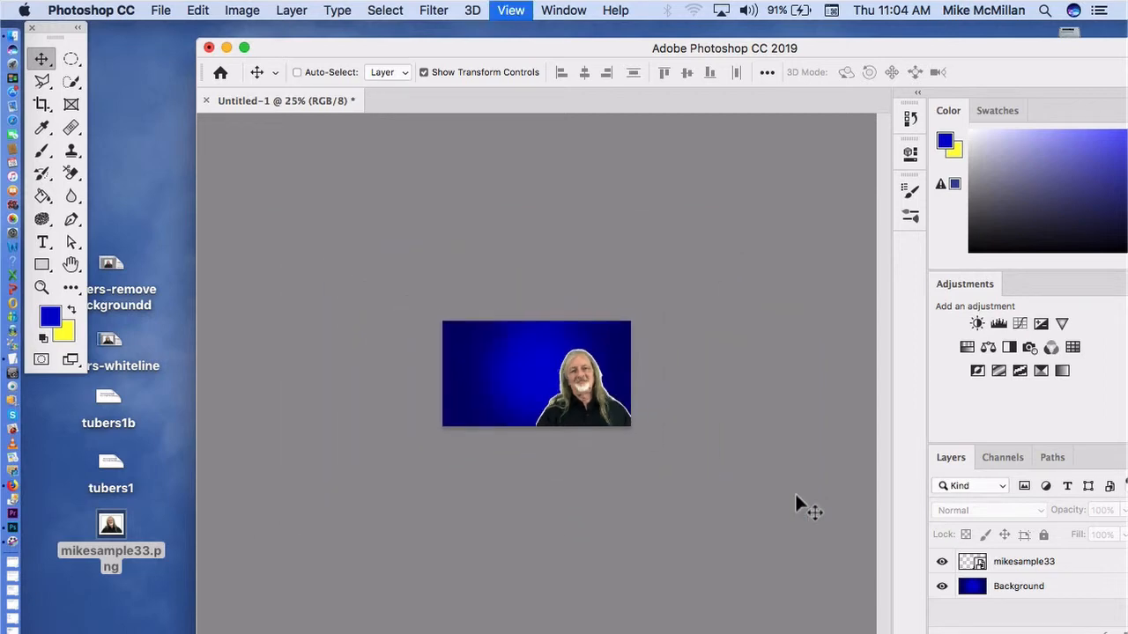
pyautogui.press('super+plus')
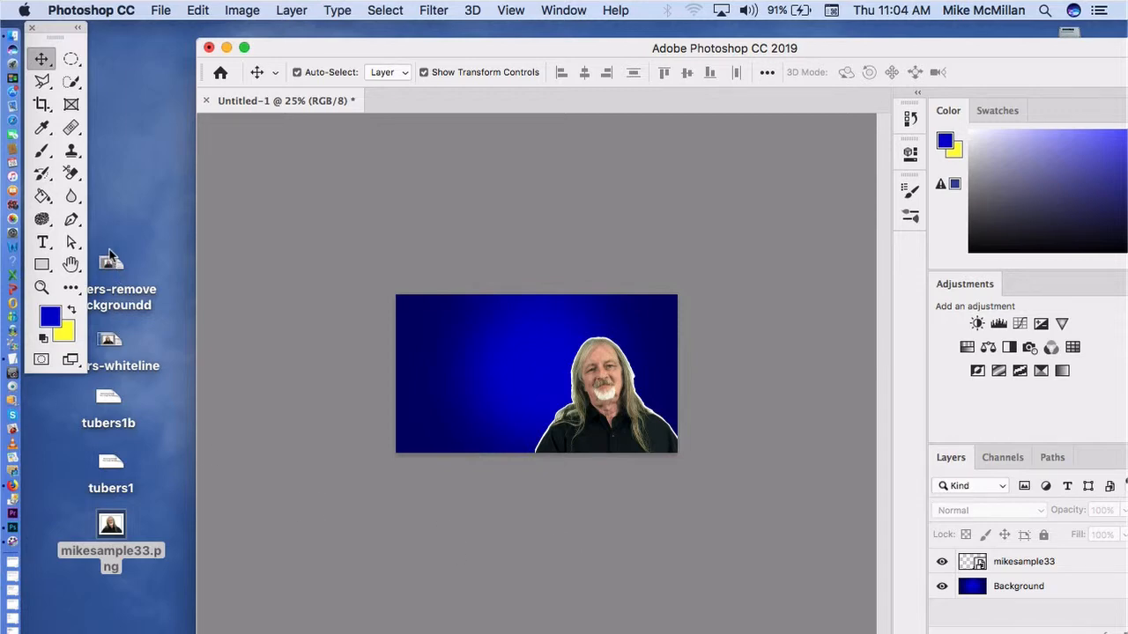
pyautogui.click(51, 319)
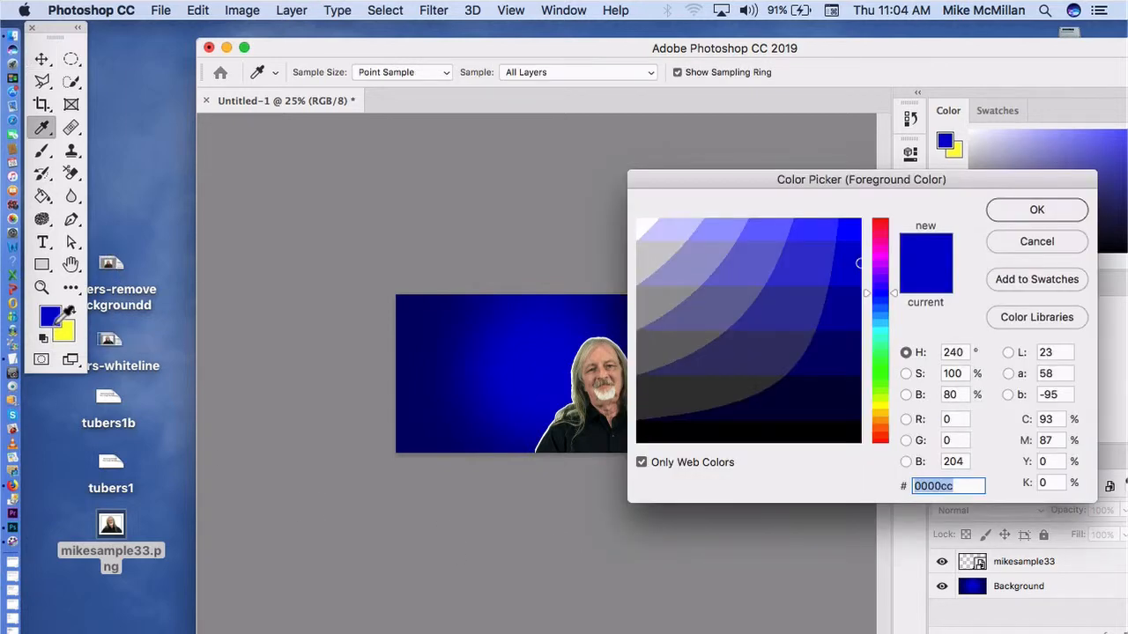
pyautogui.moveTo(776, 215); pyautogui.dragTo(638, 217)
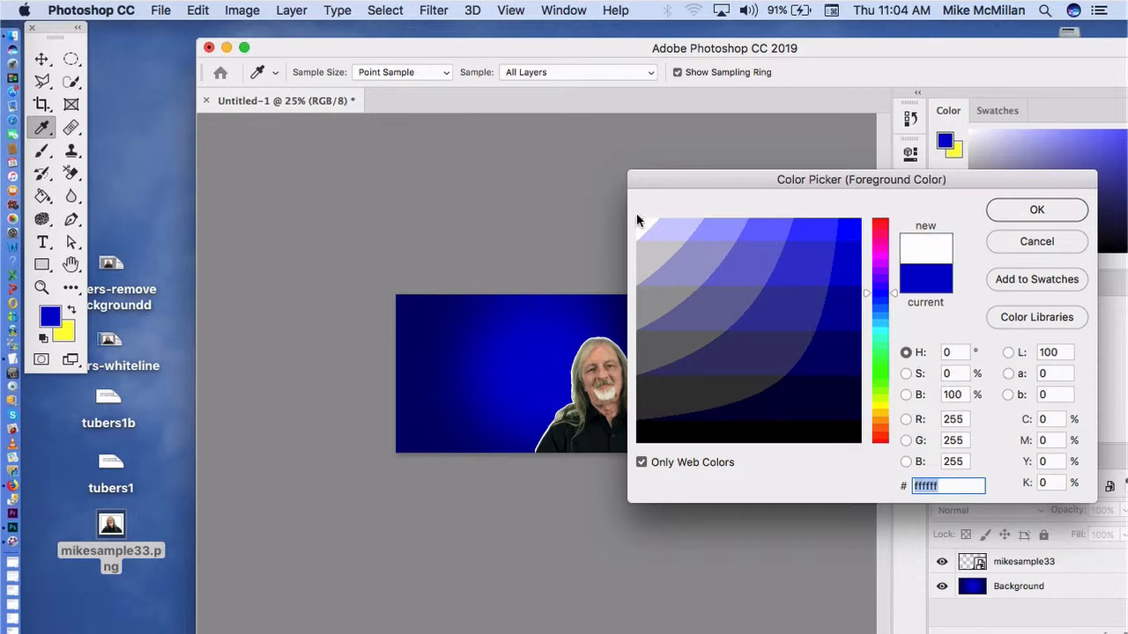
pyautogui.click(1037, 210)
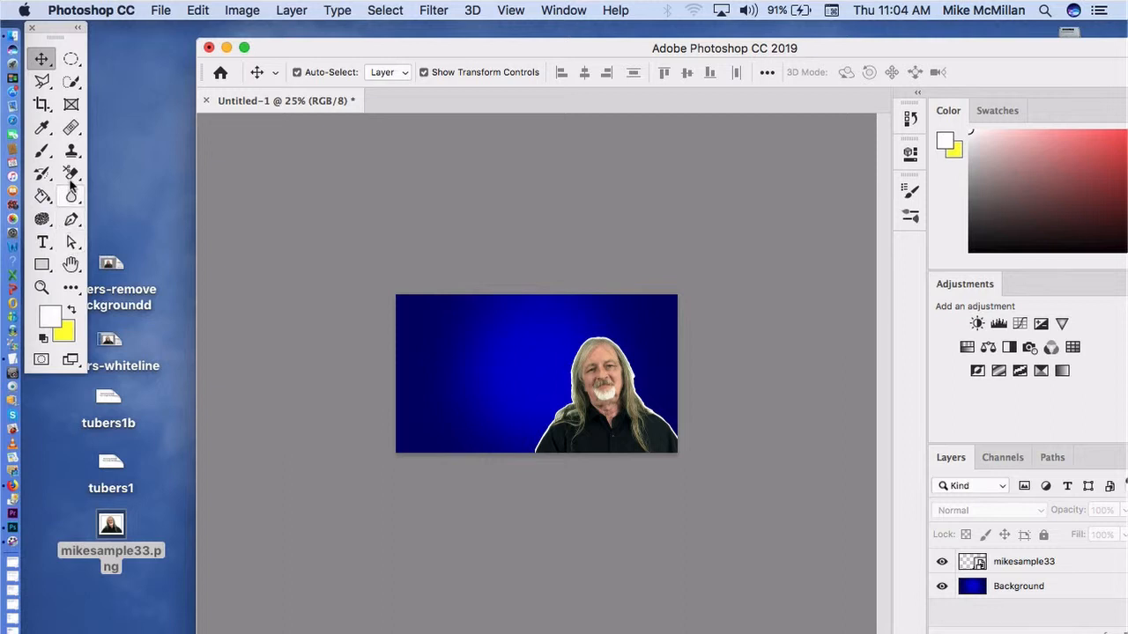
# Step: Draw a paragraph text box over most of the canvas with the Type tool and clear its placeholder text
pyautogui.click(44, 243)
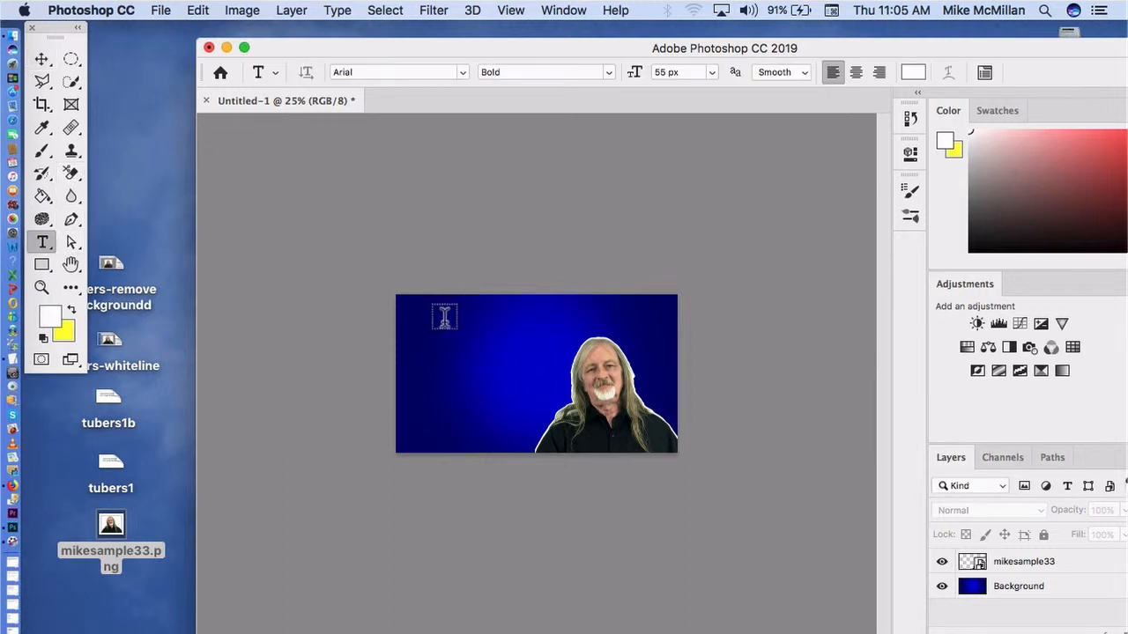
pyautogui.press('super+equal')
pyautogui.press('super+equal')
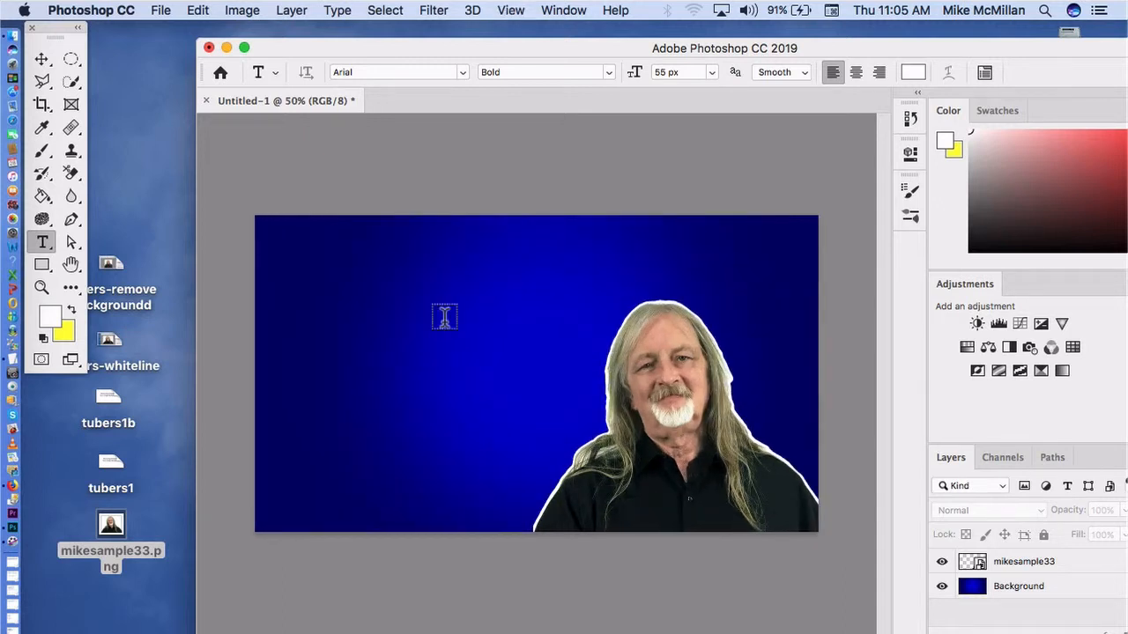
pyautogui.press('super+equal')
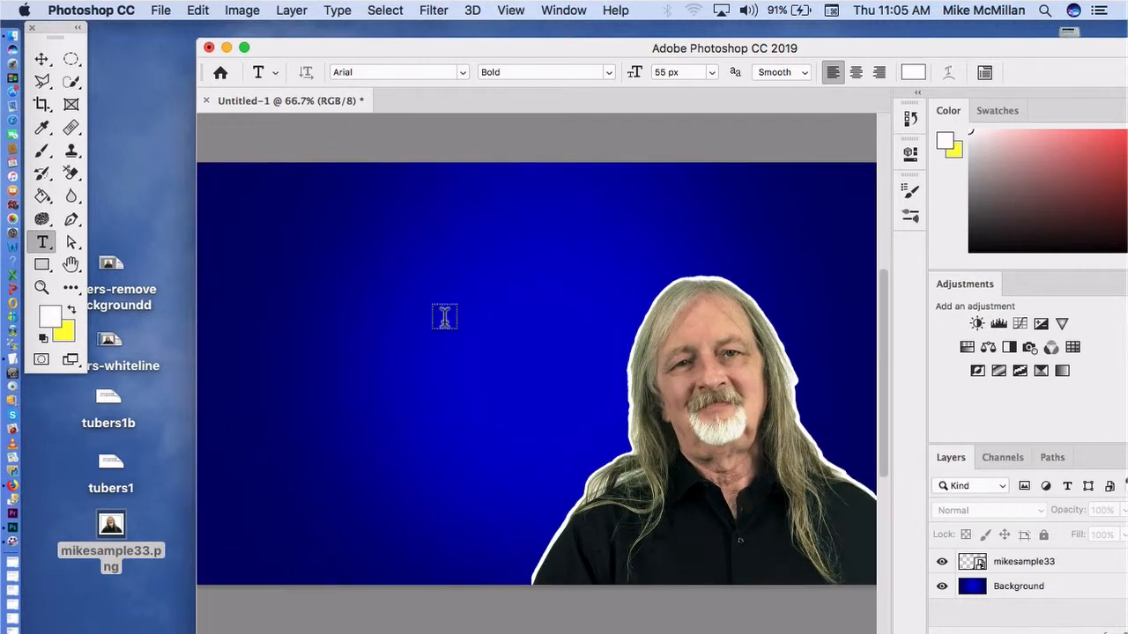
pyautogui.press('super+minus')
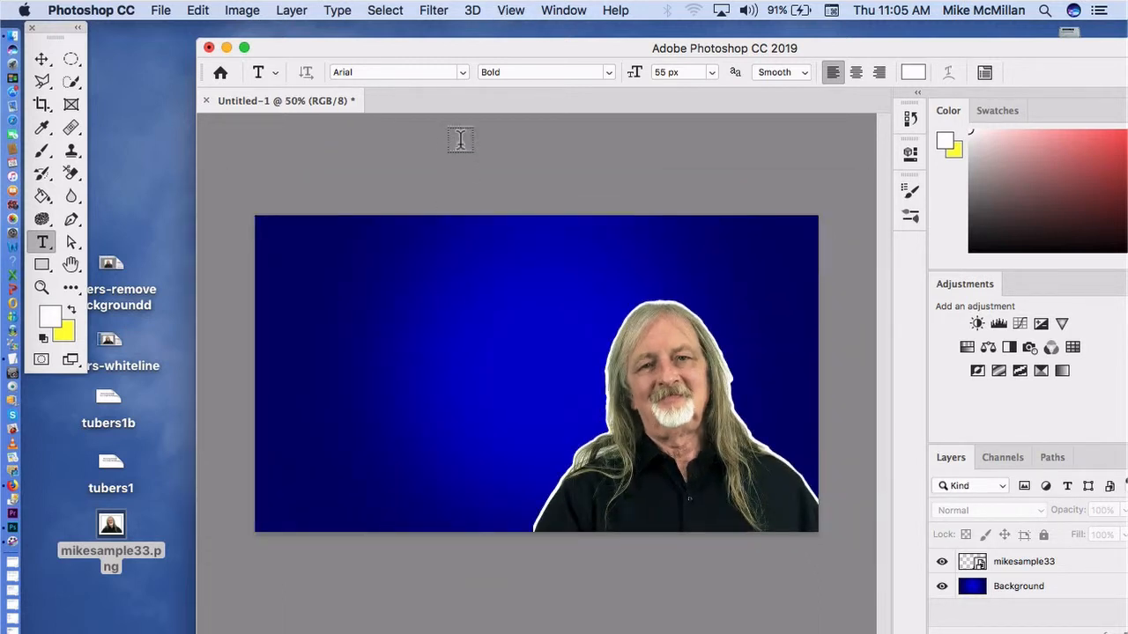
pyautogui.moveTo(474, 50); pyautogui.dragTo(377, 33)
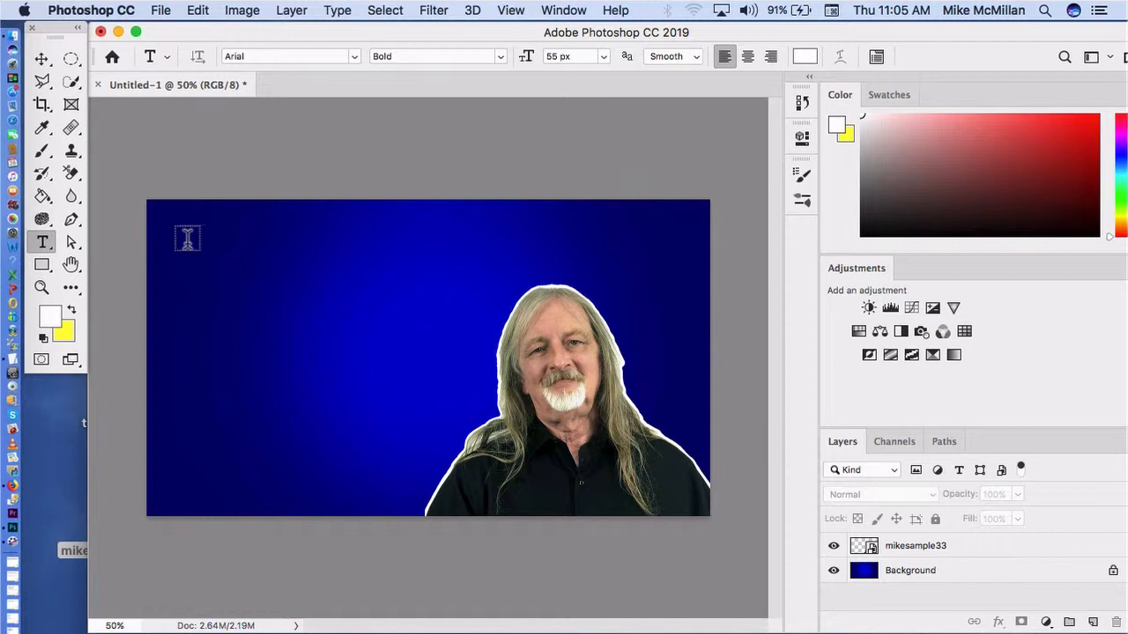
pyautogui.moveTo(178, 236); pyautogui.dragTo(659, 481)
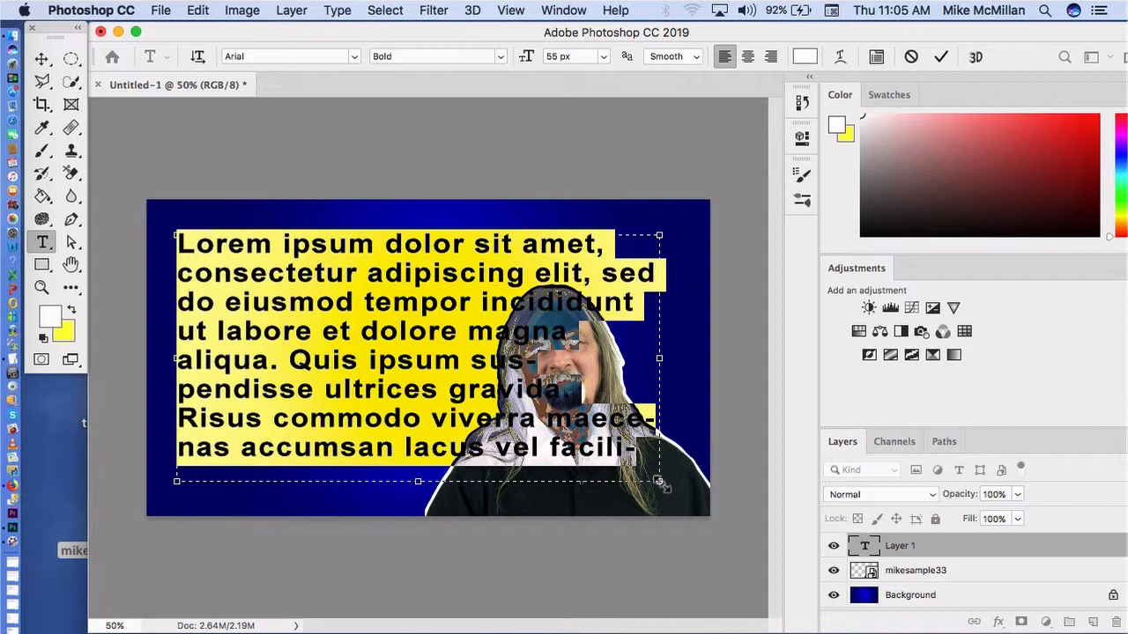
pyautogui.press('BackSpace')
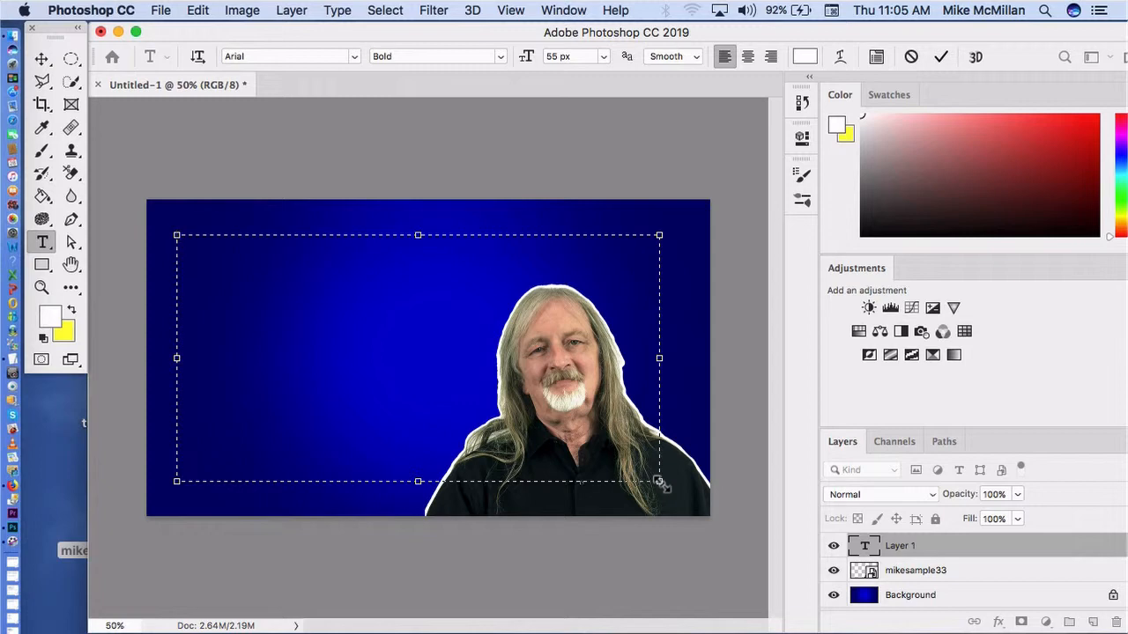
# Step: Enter the headline "TEN SECRETS TO KNOW FOR RUNNING A $5,000 WEBINAR" in the text box, with "$5,000 WEBINAR" on its own line
pyautogui.write('TEN ')
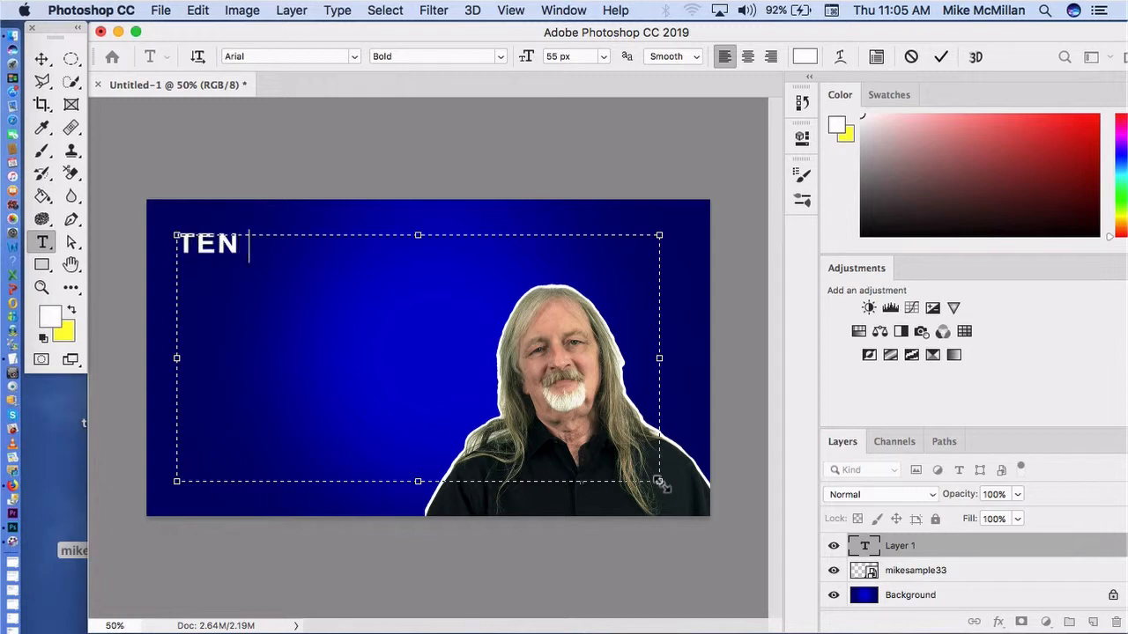
pyautogui.write('SECRETS')
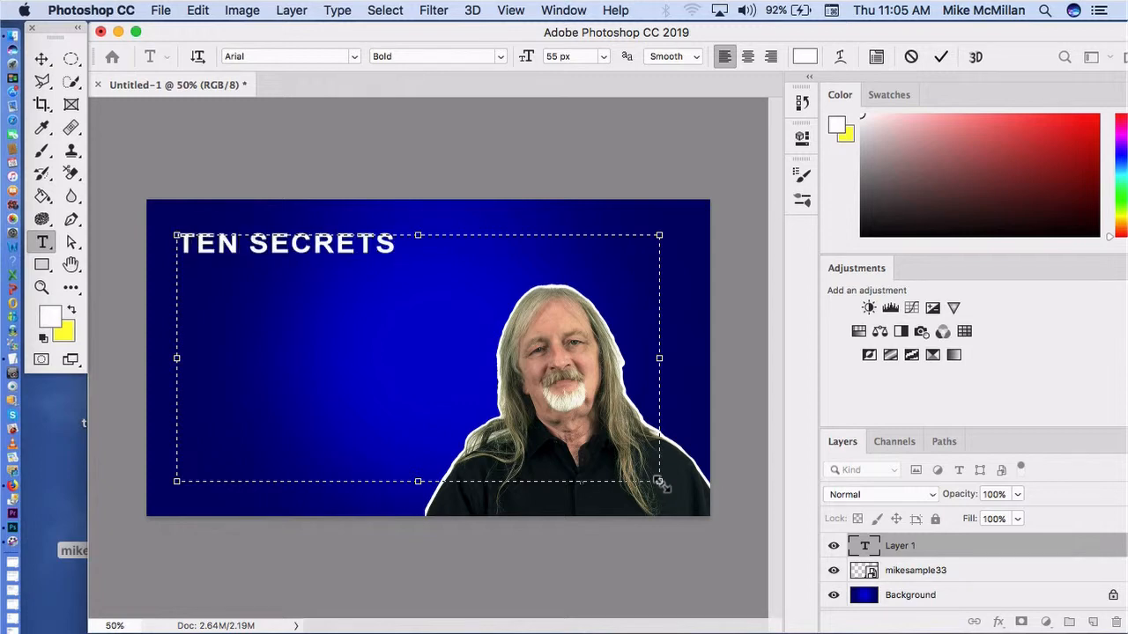
pyautogui.write(' TO KNOW ')
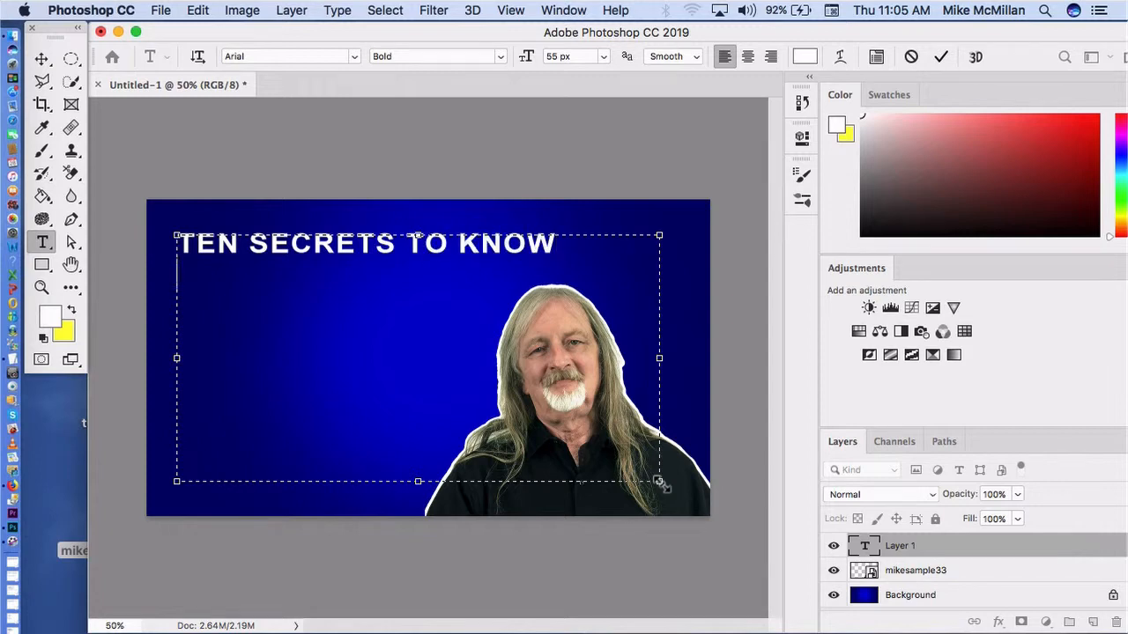
pyautogui.write('FOR RUN')
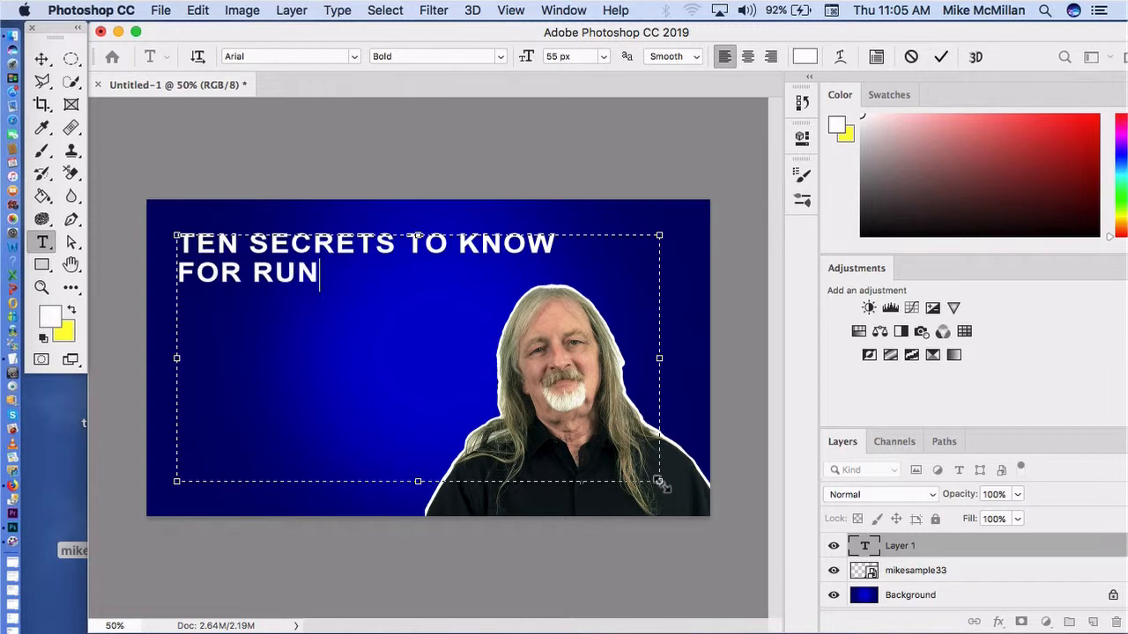
pyautogui.write('NING')
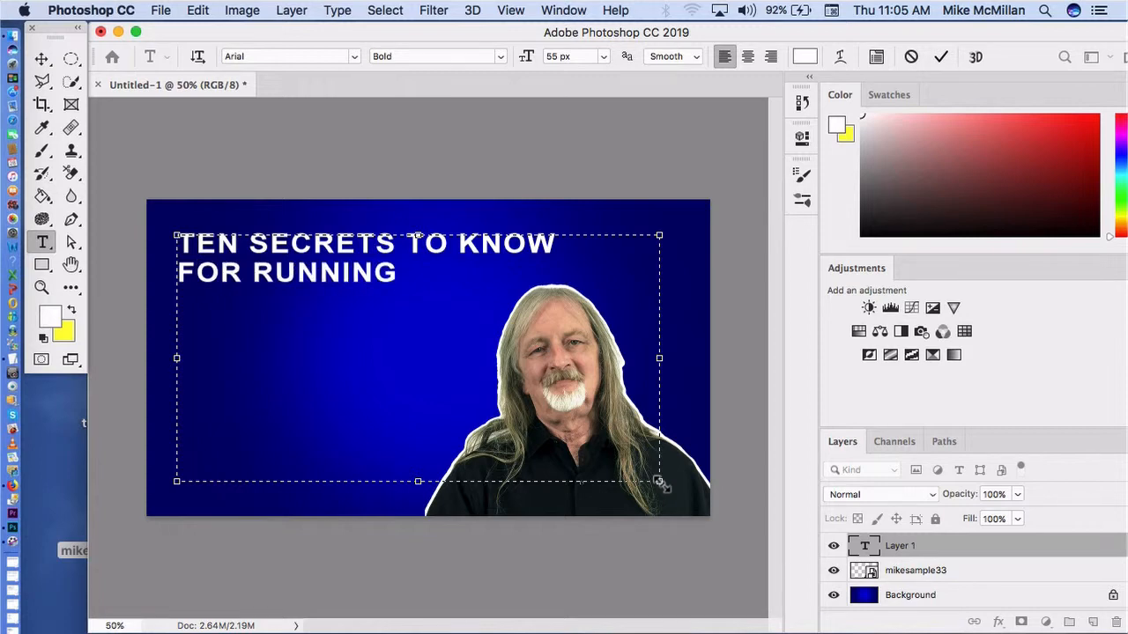
pyautogui.write(' A')
pyautogui.press('Return')
pyautogui.write('$5,000')
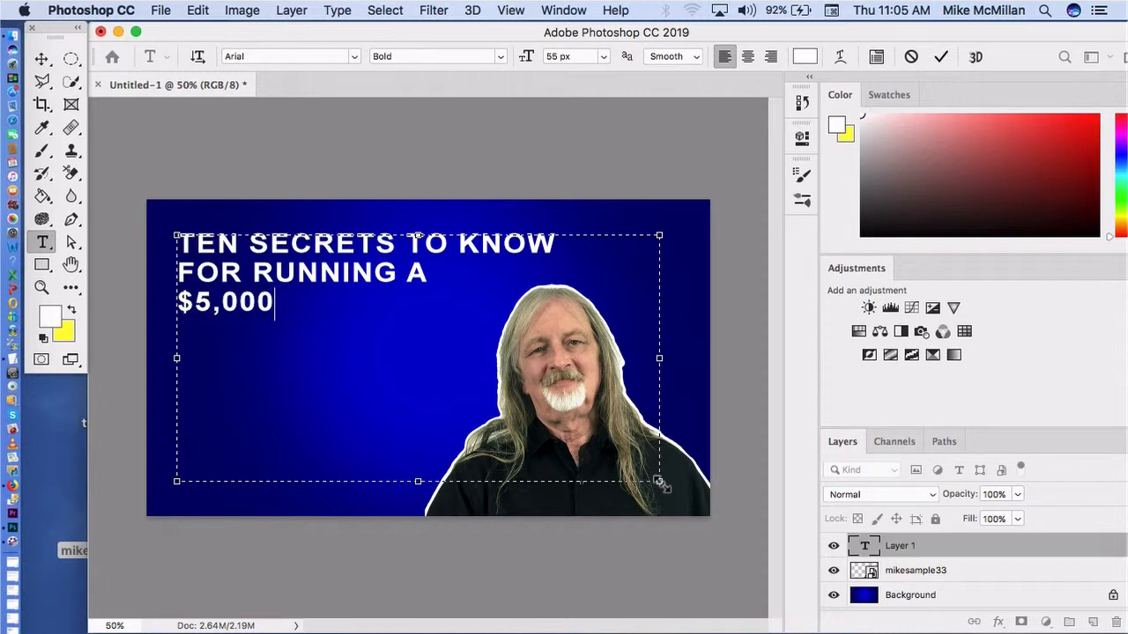
pyautogui.write(' WEBINAR')
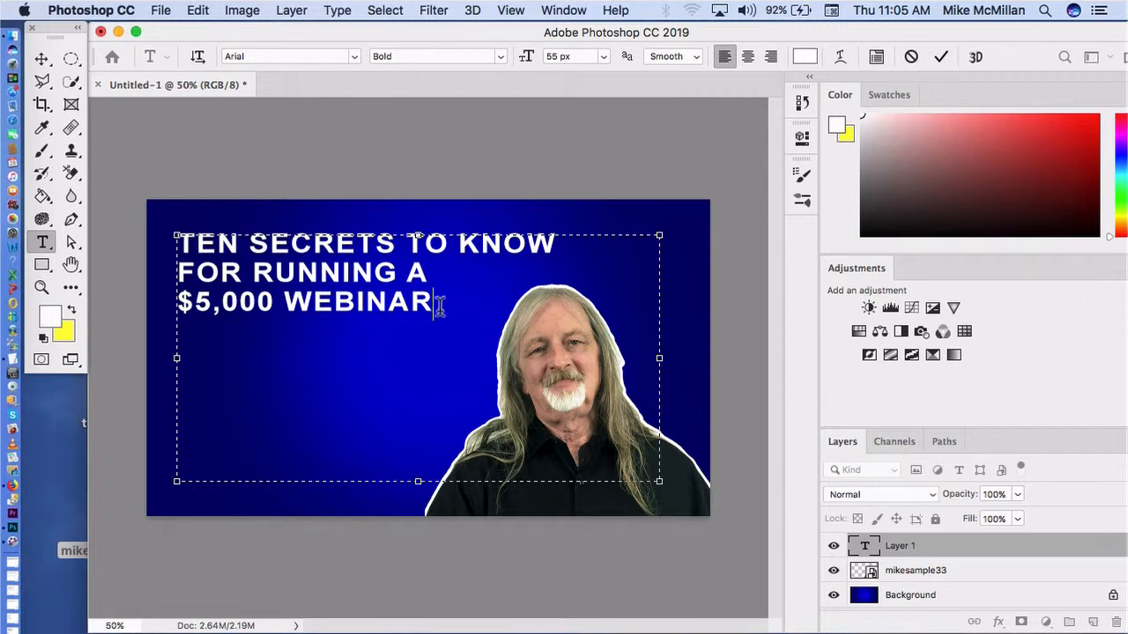
# Step: Select the whole headline and set its font size to 75 px
pyautogui.moveTo(435, 307); pyautogui.dragTo(178, 233)
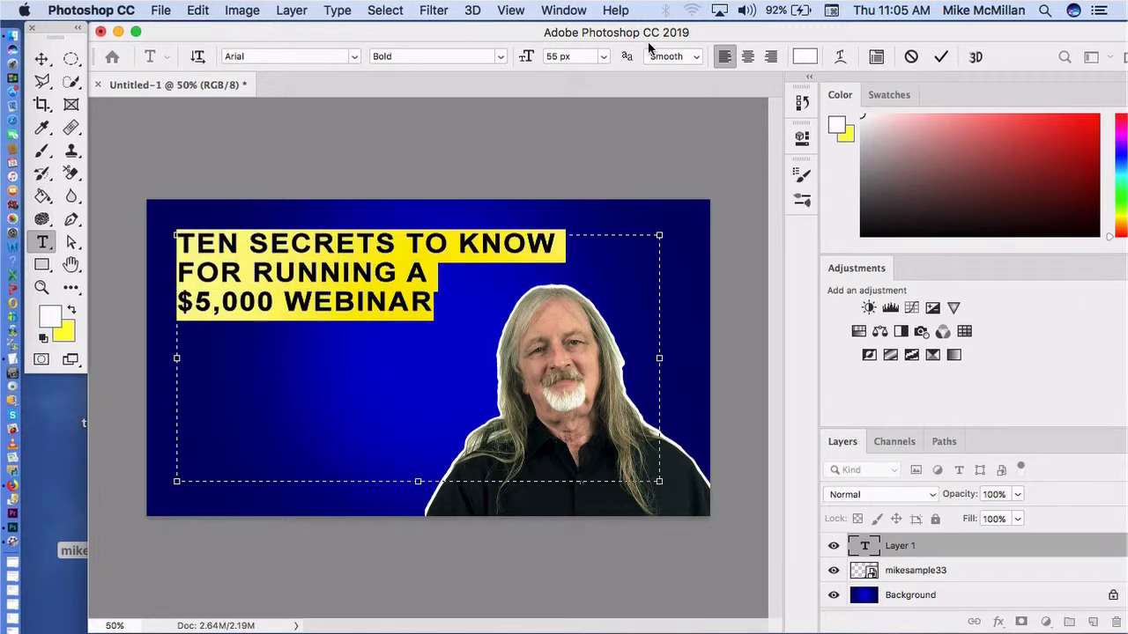
pyautogui.moveTo(558, 56); pyautogui.dragTo(539, 56)
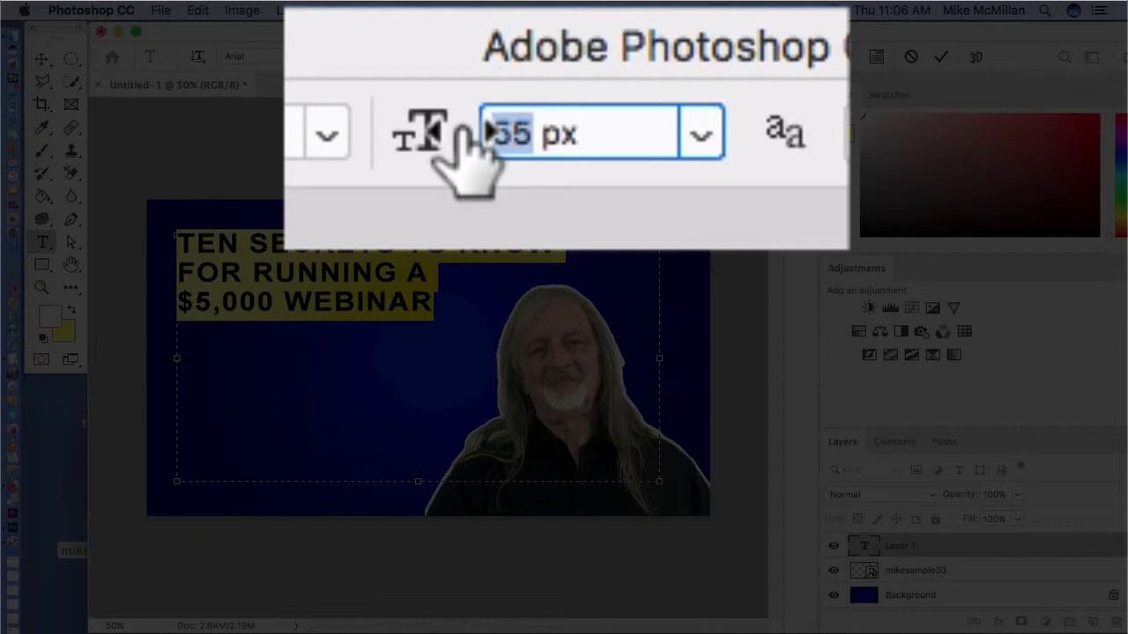
pyautogui.write('75')
pyautogui.press('Return')
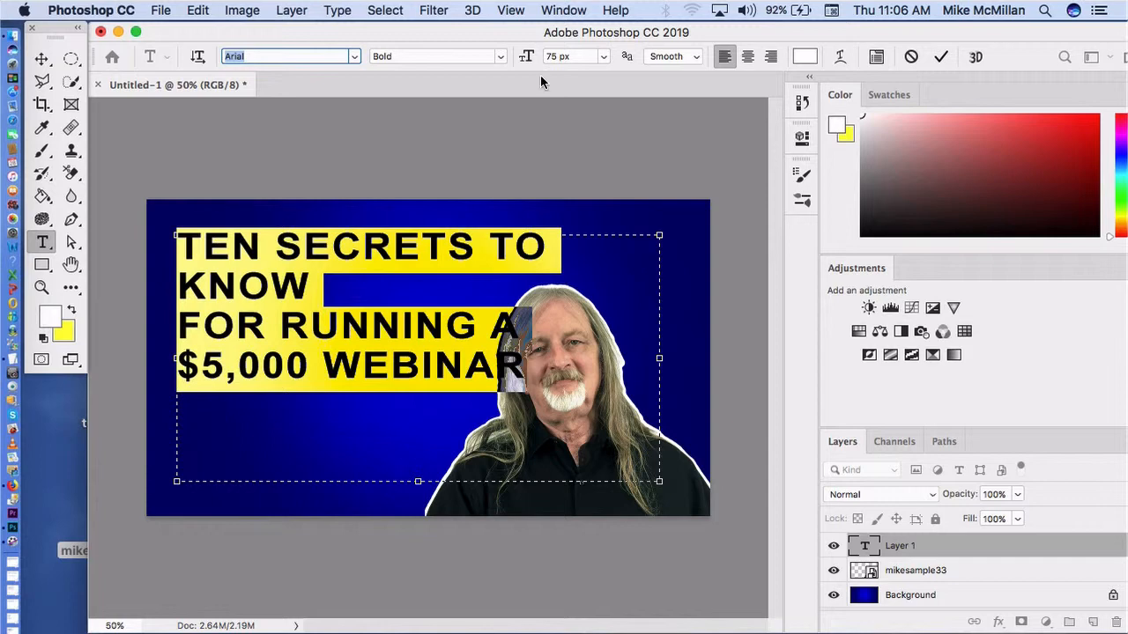
# Step: Set the headline's font size to 68 px, commit the text and activate the Move tool
pyautogui.click(559, 56)
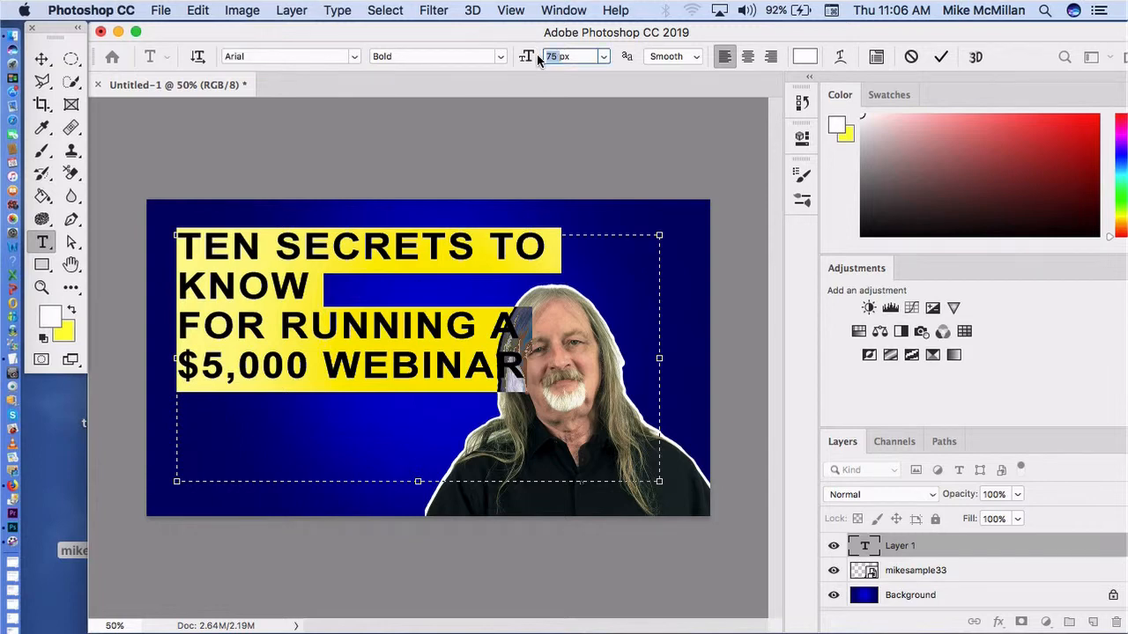
pyautogui.write('68')
pyautogui.press('Return')
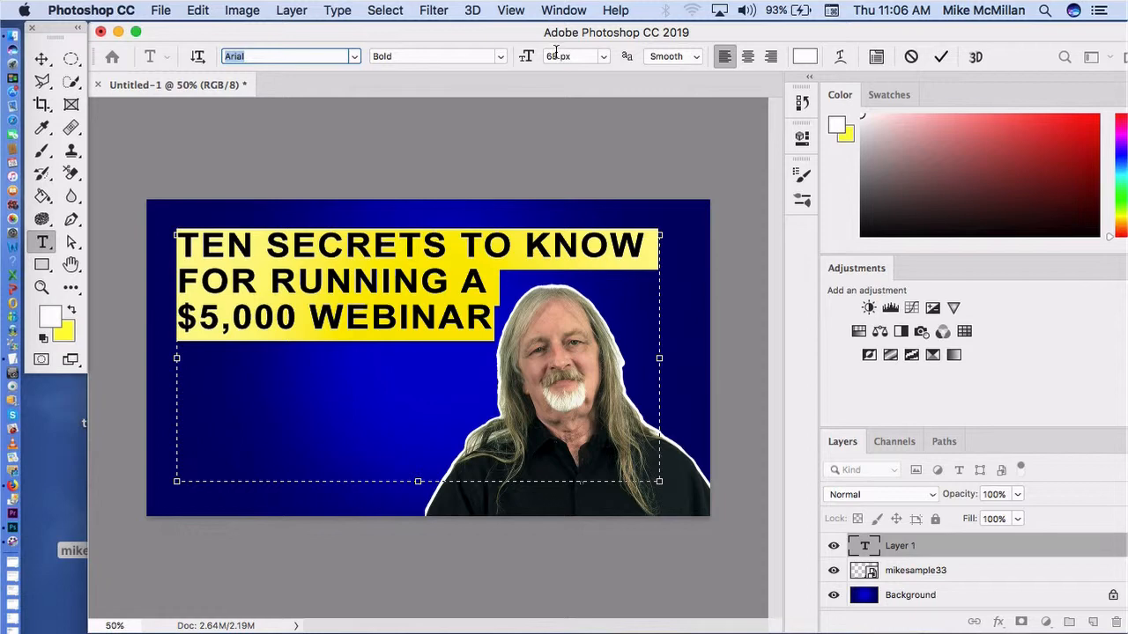
pyautogui.click(667, 147)
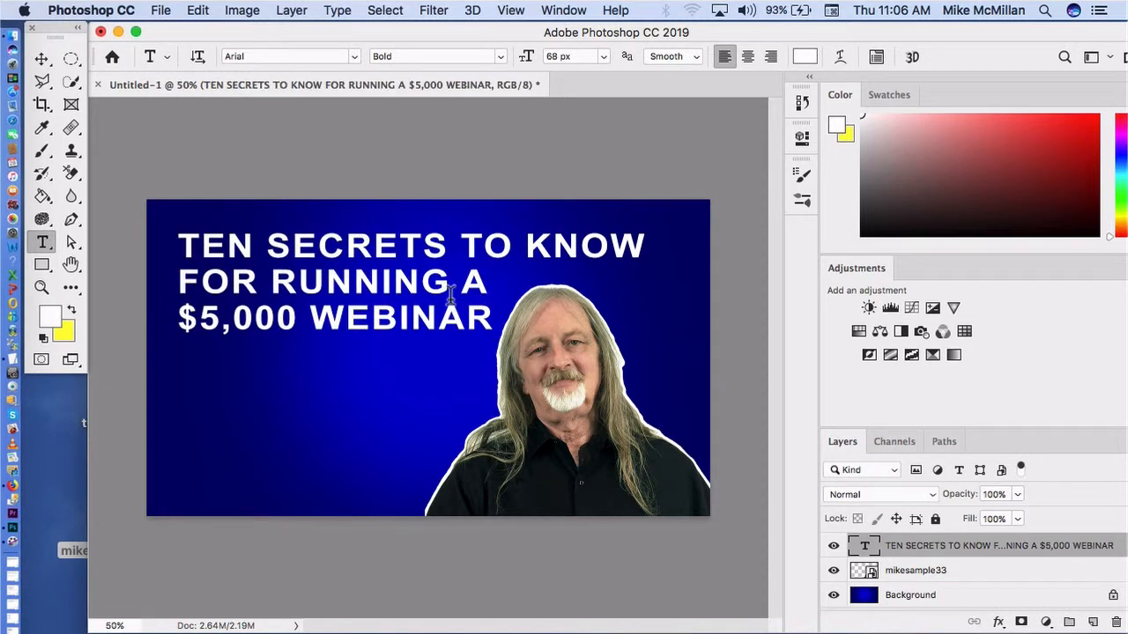
pyautogui.click(41, 58)
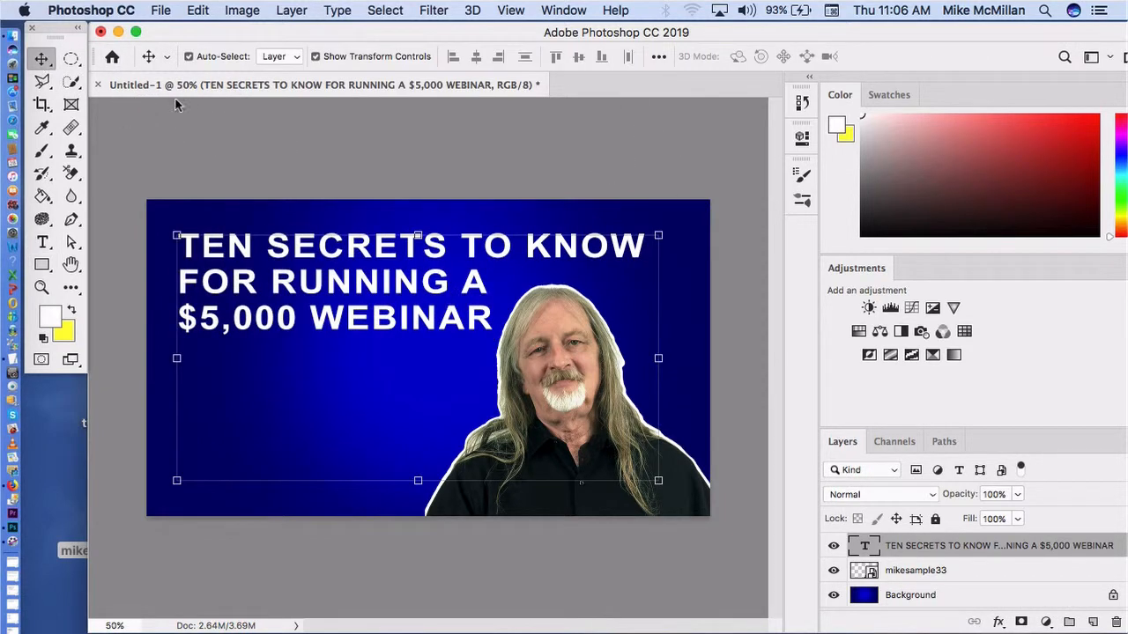
# Step: Move the headline slightly toward the canvas's upper-left corner and stretch only its height to about 180%, keeping the width at 100%
pyautogui.moveTo(389, 278); pyautogui.dragTo(372, 262)
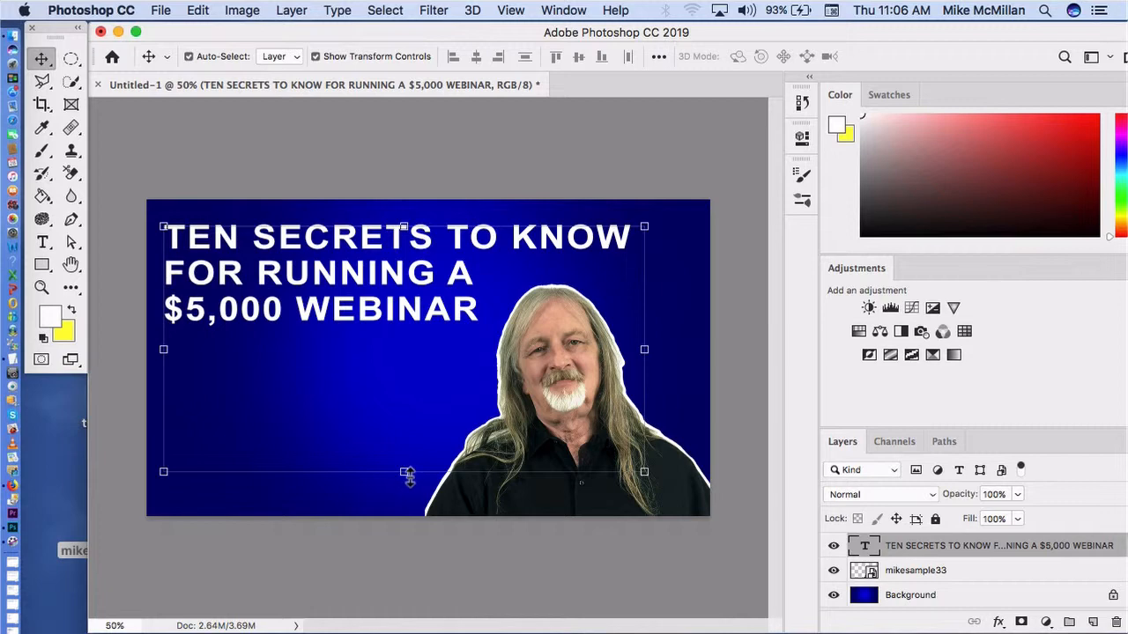
pyautogui.moveTo(406, 473); pyautogui.dragTo(413, 587)
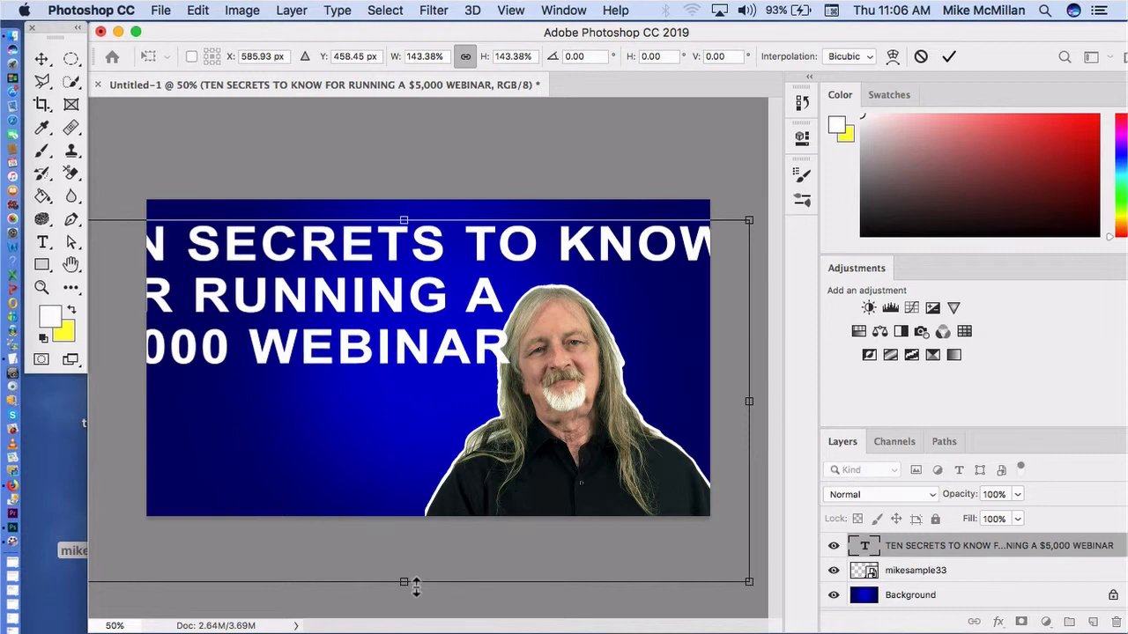
pyautogui.press('super+z')
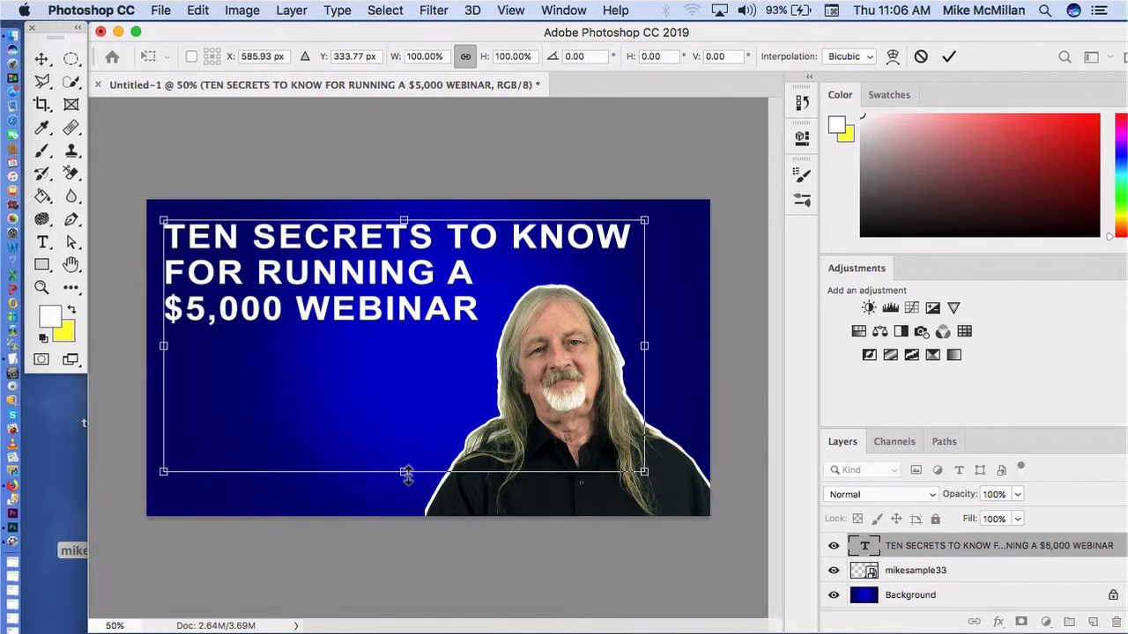
pyautogui.moveTo(407, 476); pyautogui.dragTo(432, 633)
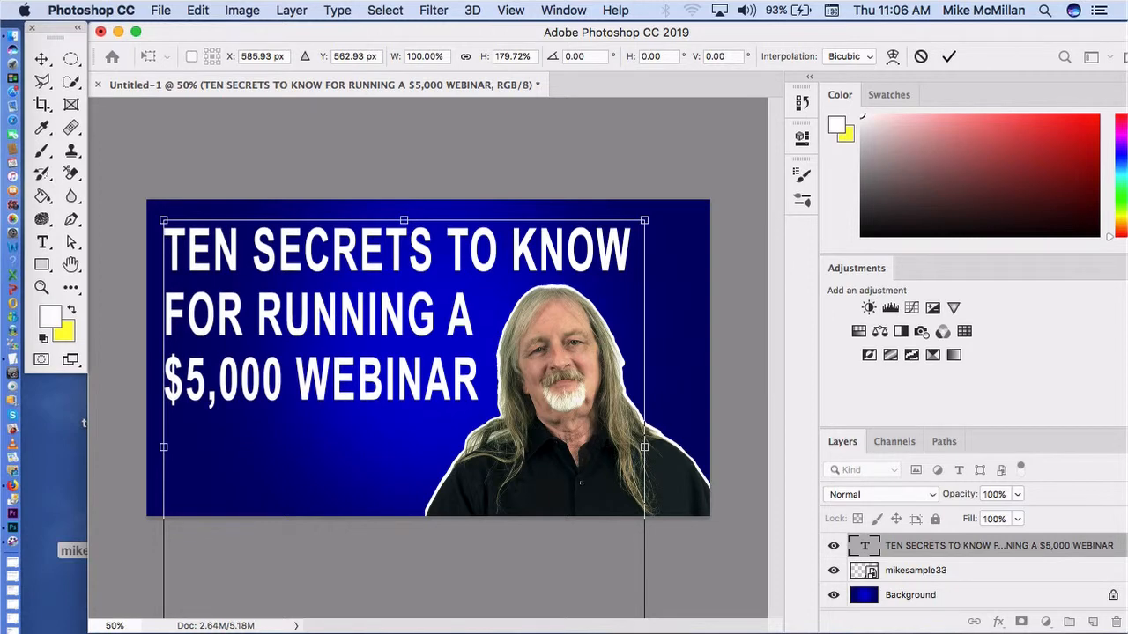
pyautogui.scroll(1, 348, 559)
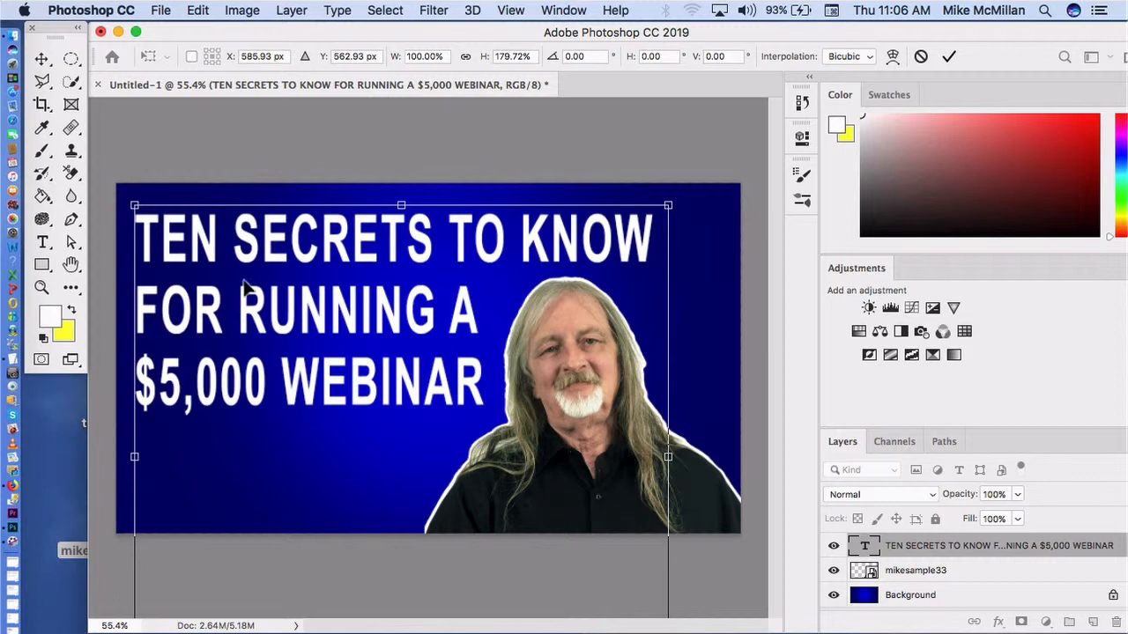
pyautogui.click(42, 59)
pyautogui.click(227, 173)
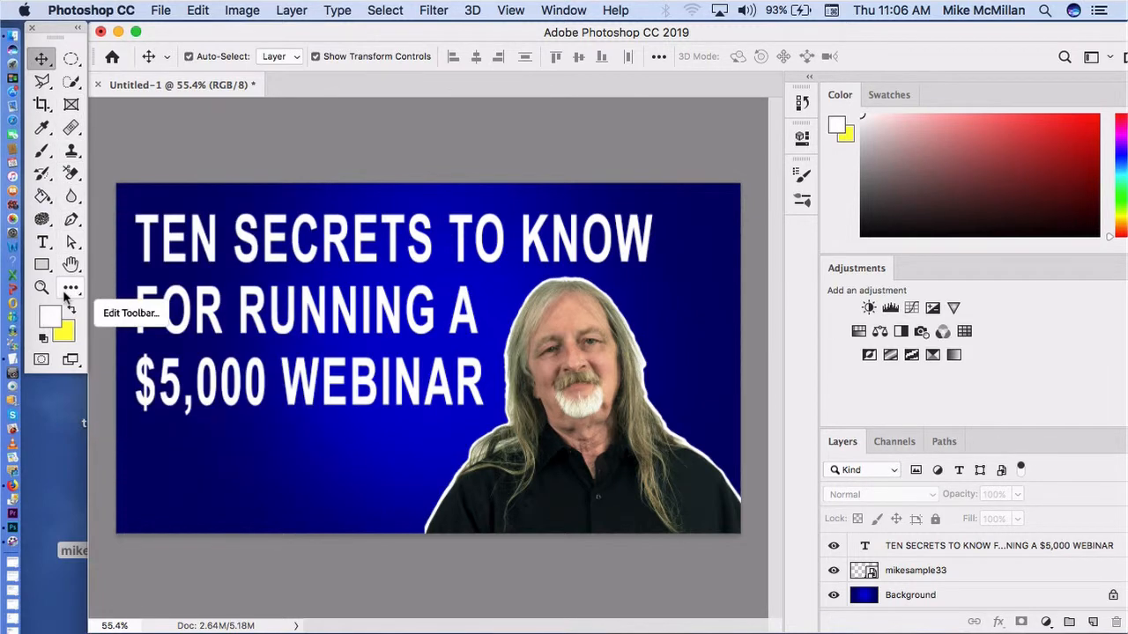
# Step: Select the headline layer, add a Drop Shadow effect to it and show the effect's settings
pyautogui.click(309, 280)
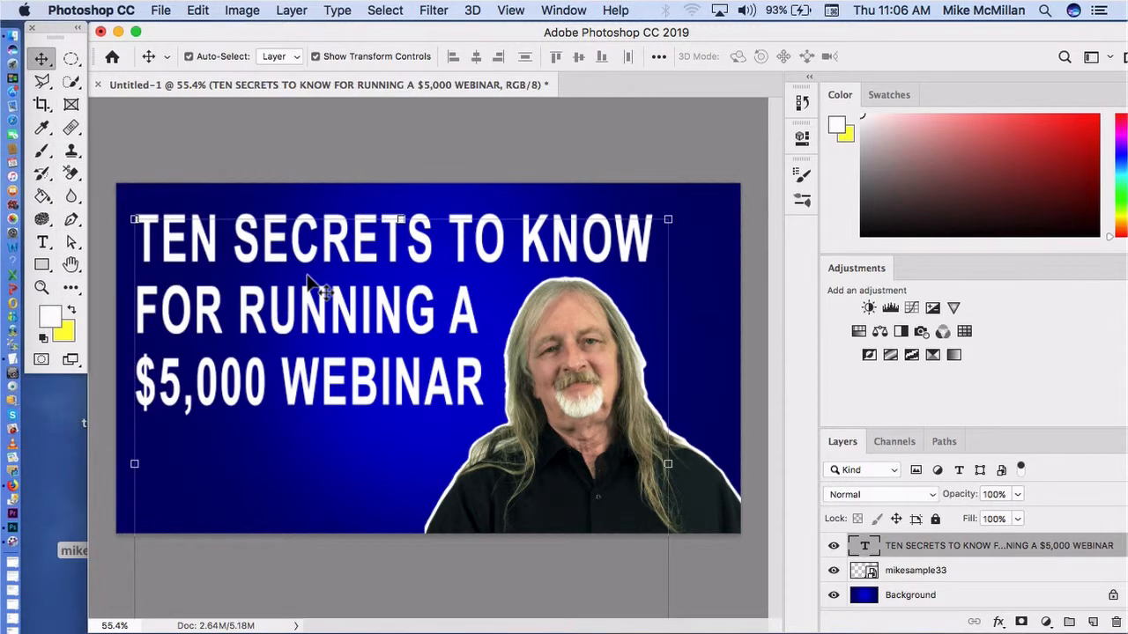
pyautogui.click(293, 10)
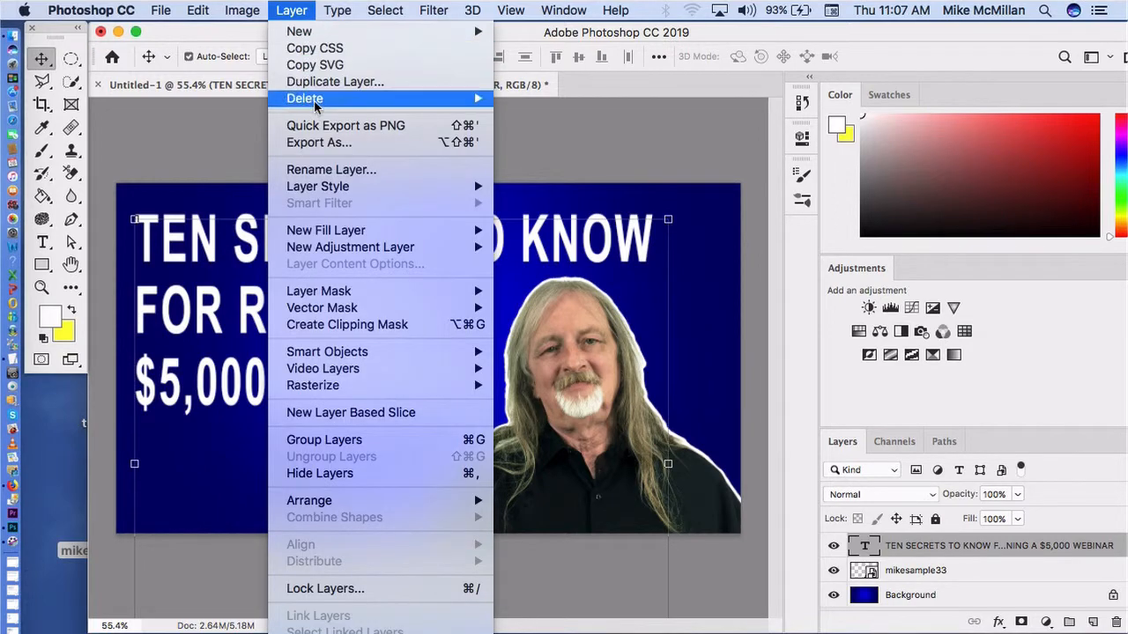
pyautogui.moveTo(318, 186)
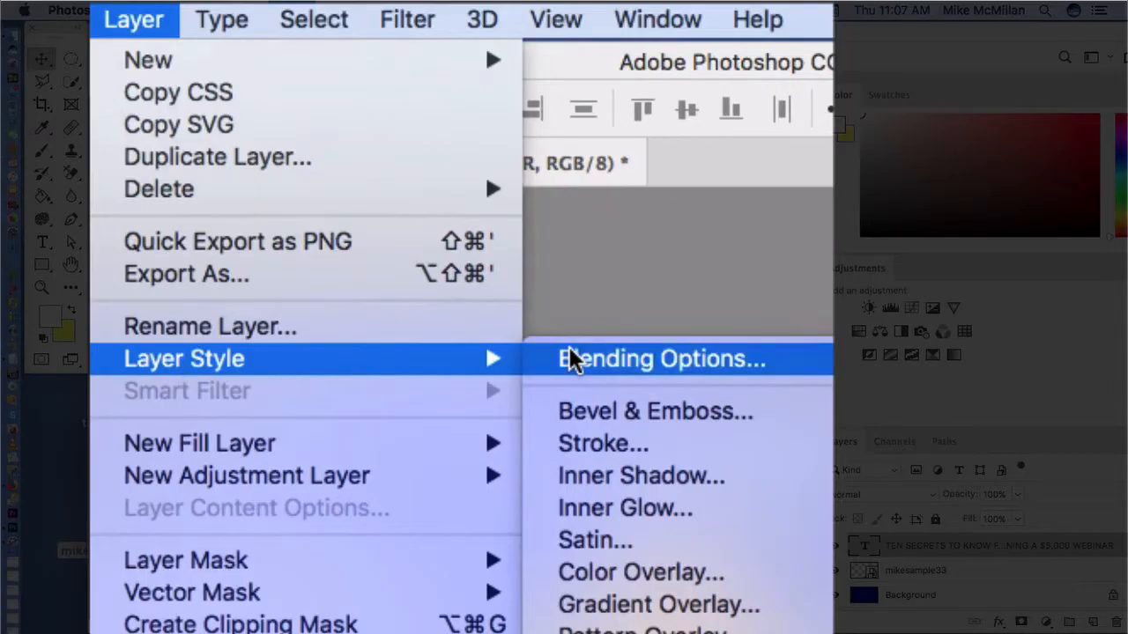
pyautogui.click(571, 359)
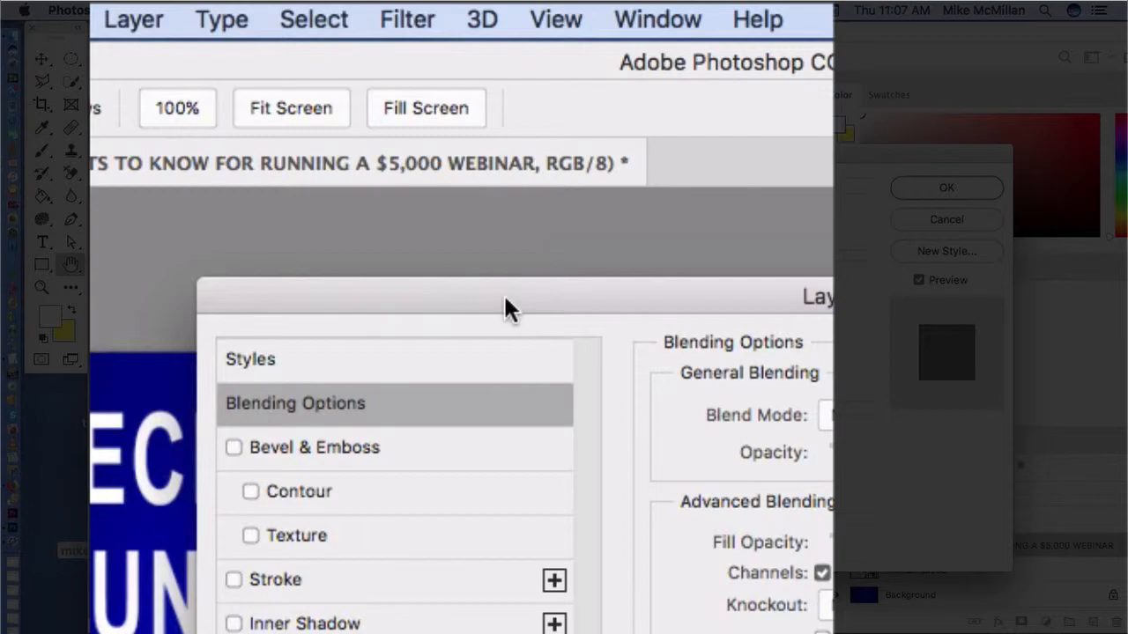
pyautogui.moveTo(504, 298); pyautogui.dragTo(743, 285)
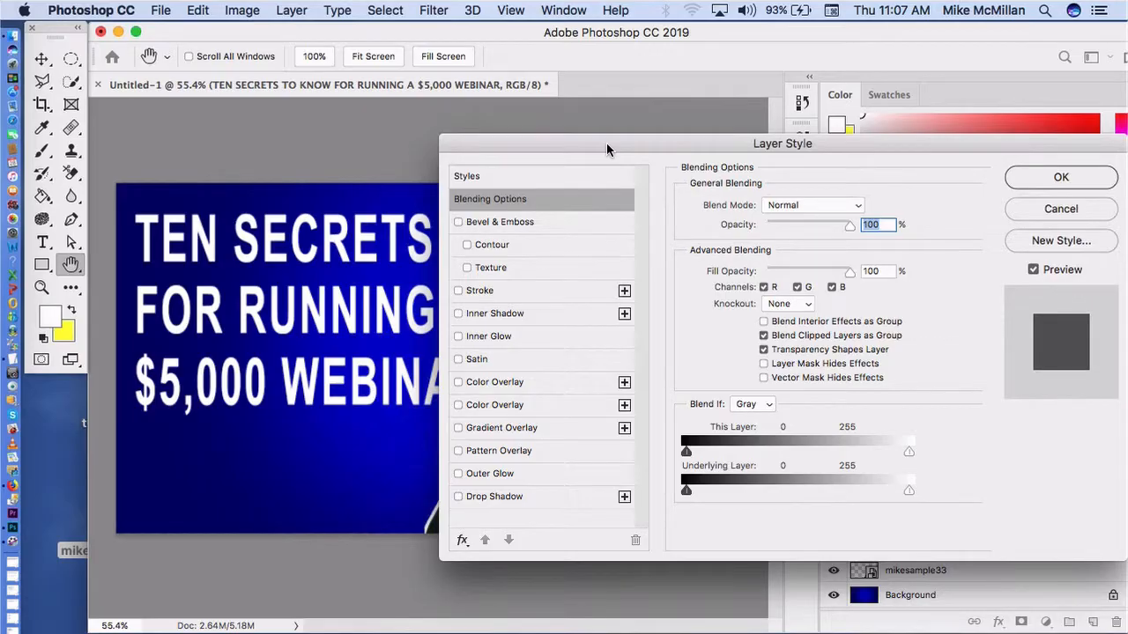
pyautogui.click(458, 497)
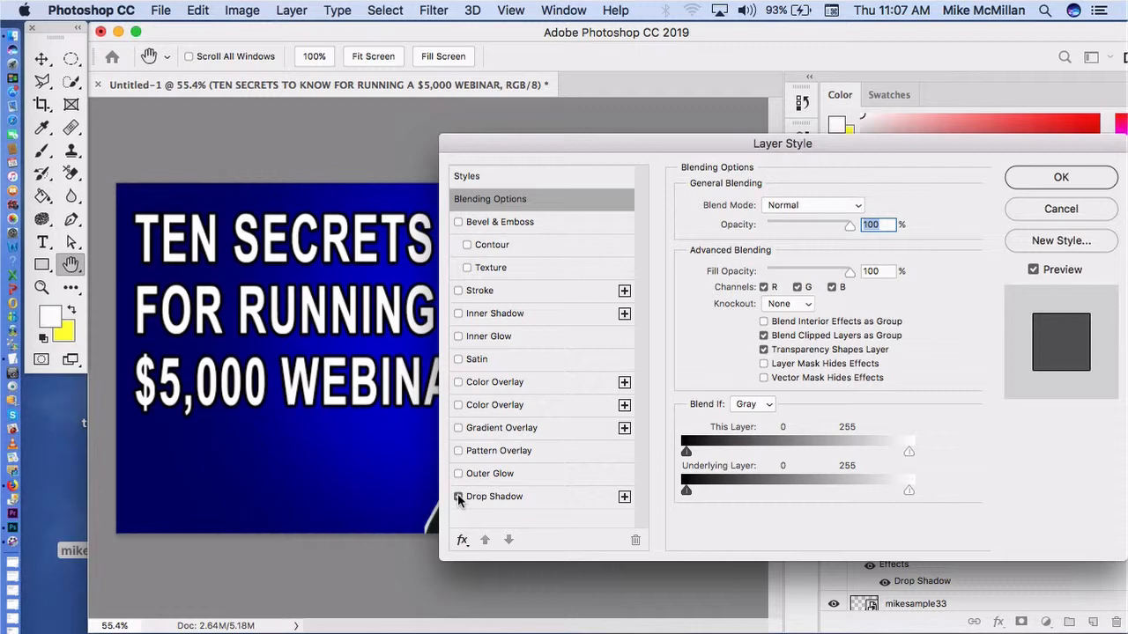
pyautogui.click(496, 497)
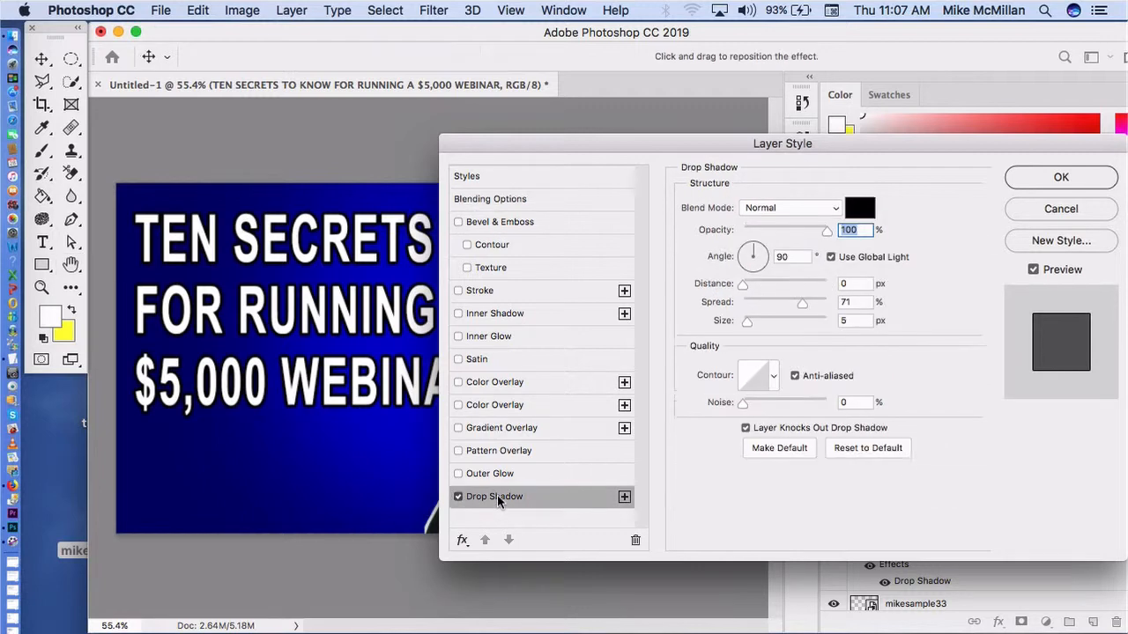
# Step: Try red ff0000 as the drop shadow colour, set it back to black 000000 and apply the layer style
pyautogui.click(859, 208)
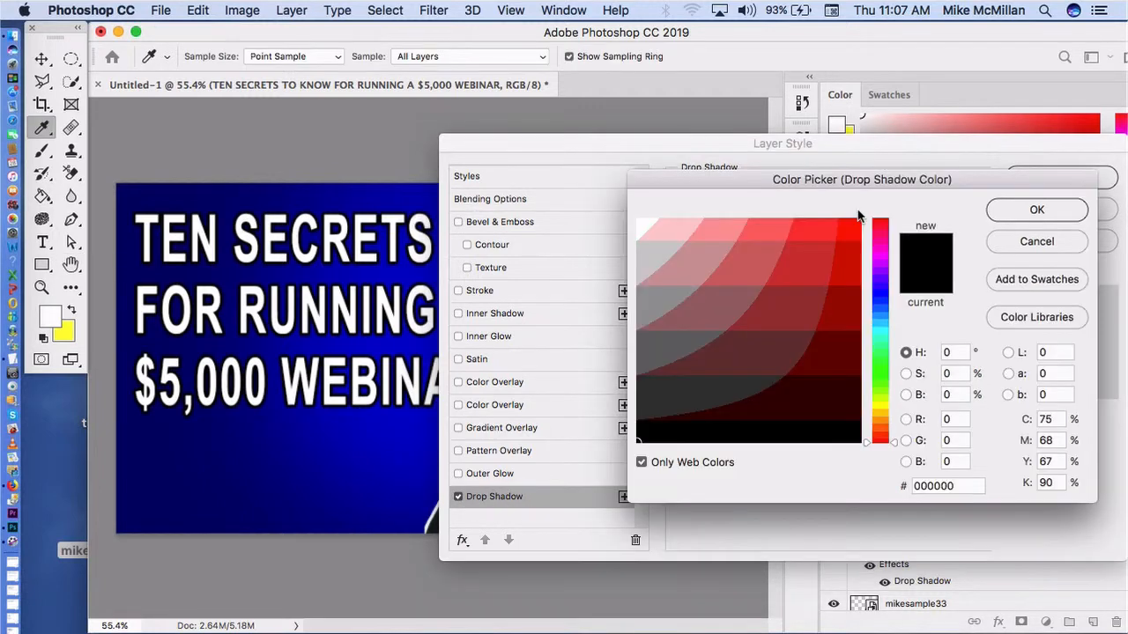
pyautogui.click(852, 230)
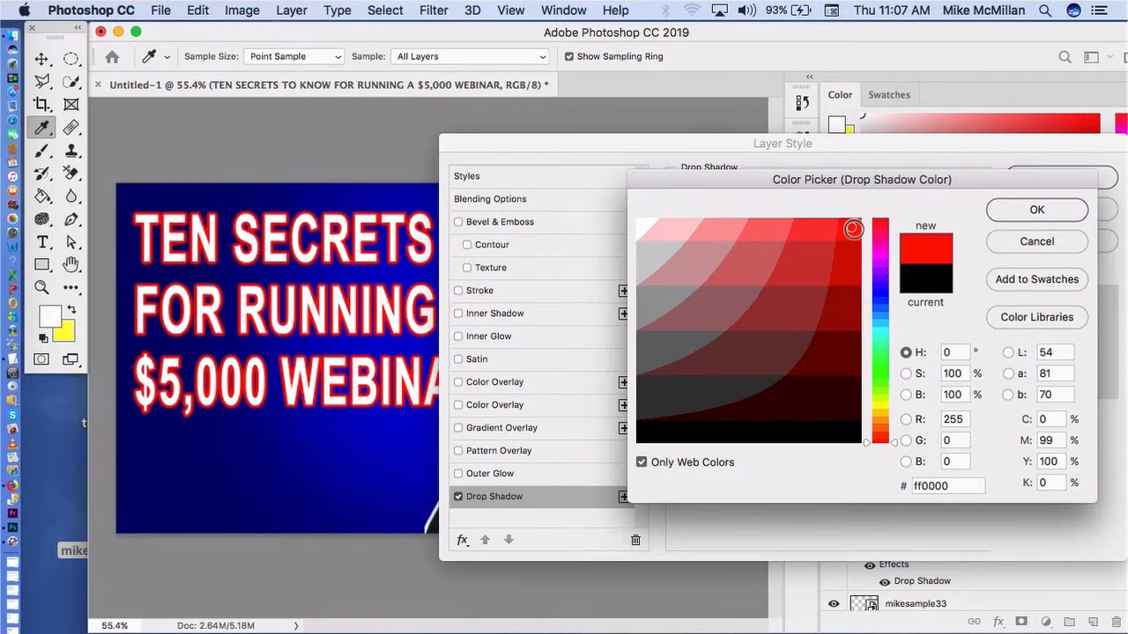
pyautogui.moveTo(852, 230)
pyautogui.mouseDown()
pyautogui.moveTo(849, 345)
pyautogui.moveTo(853, 316)
pyautogui.moveTo(830, 410)
pyautogui.moveTo(803, 373)
pyautogui.moveTo(864, 444)
pyautogui.mouseUp()
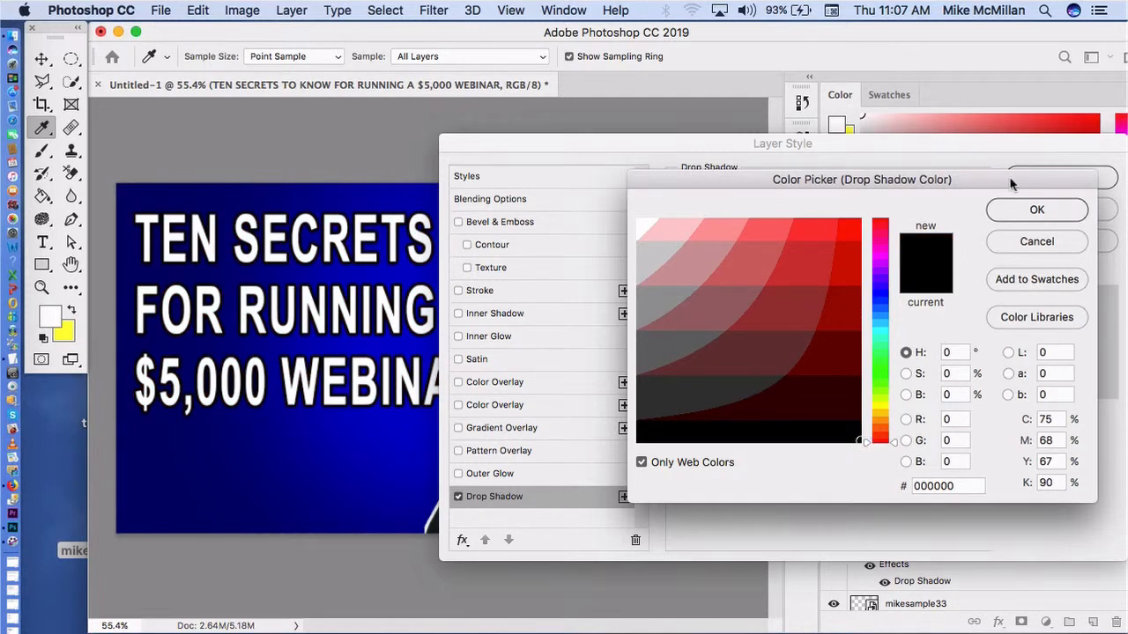
pyautogui.click(1042, 212)
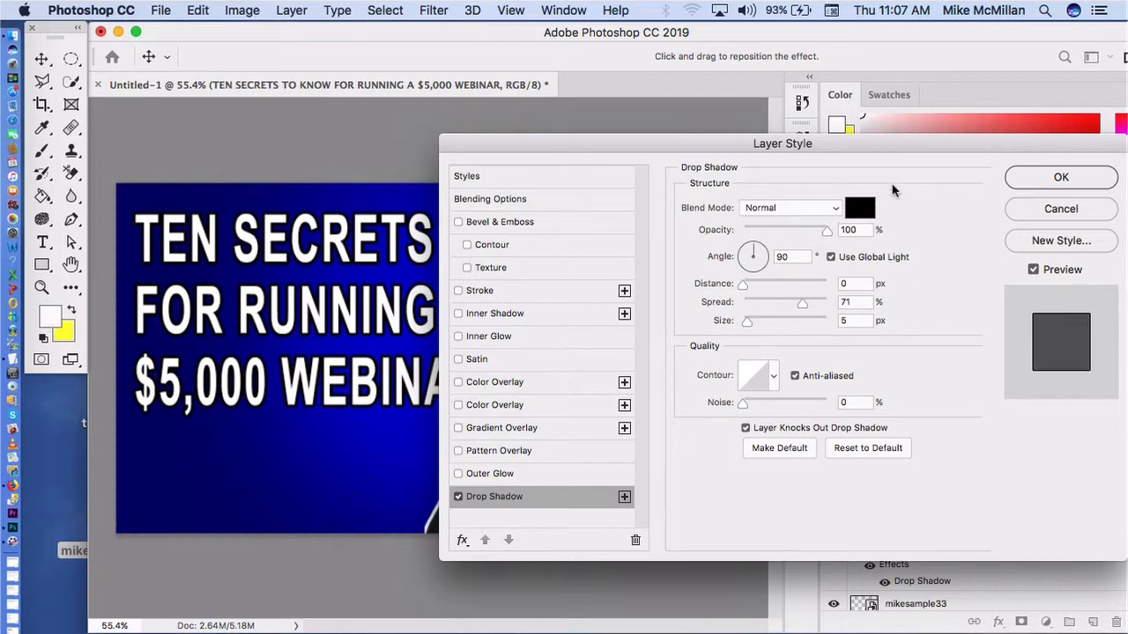
pyautogui.click(1059, 177)
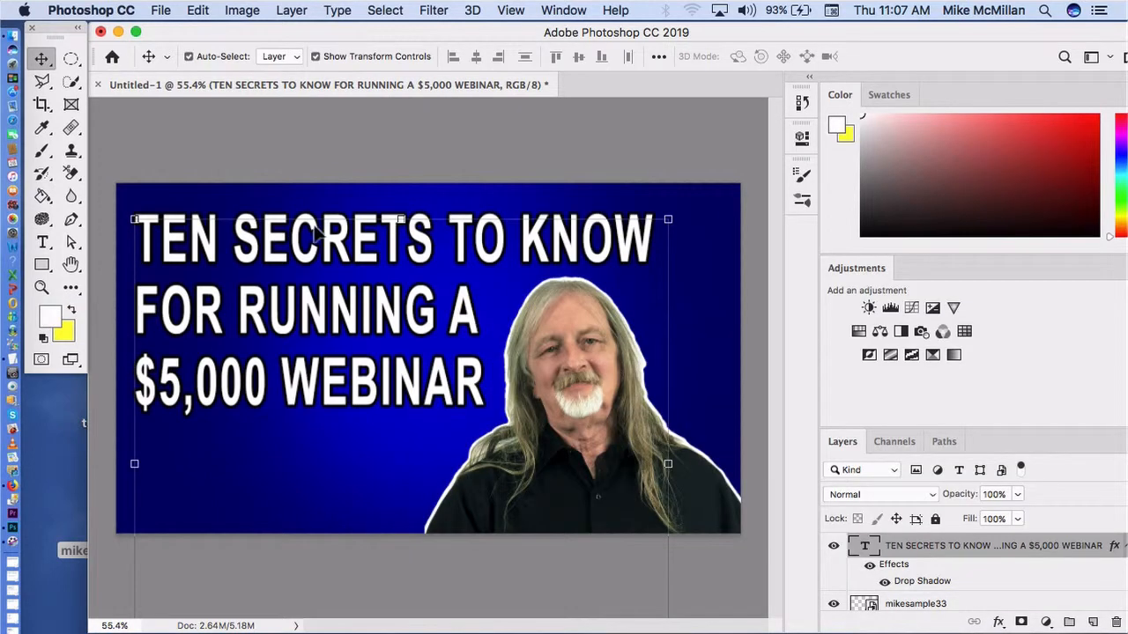
# Step: Set the foreground colour to dark red cc0000
pyautogui.click(53, 316)
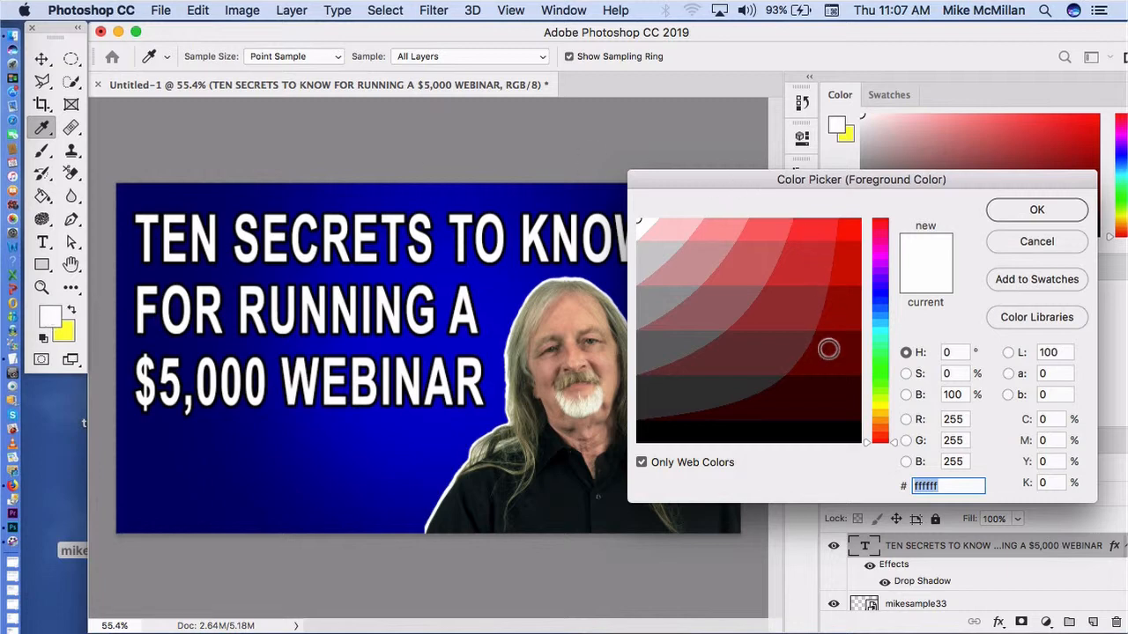
pyautogui.click(855, 264)
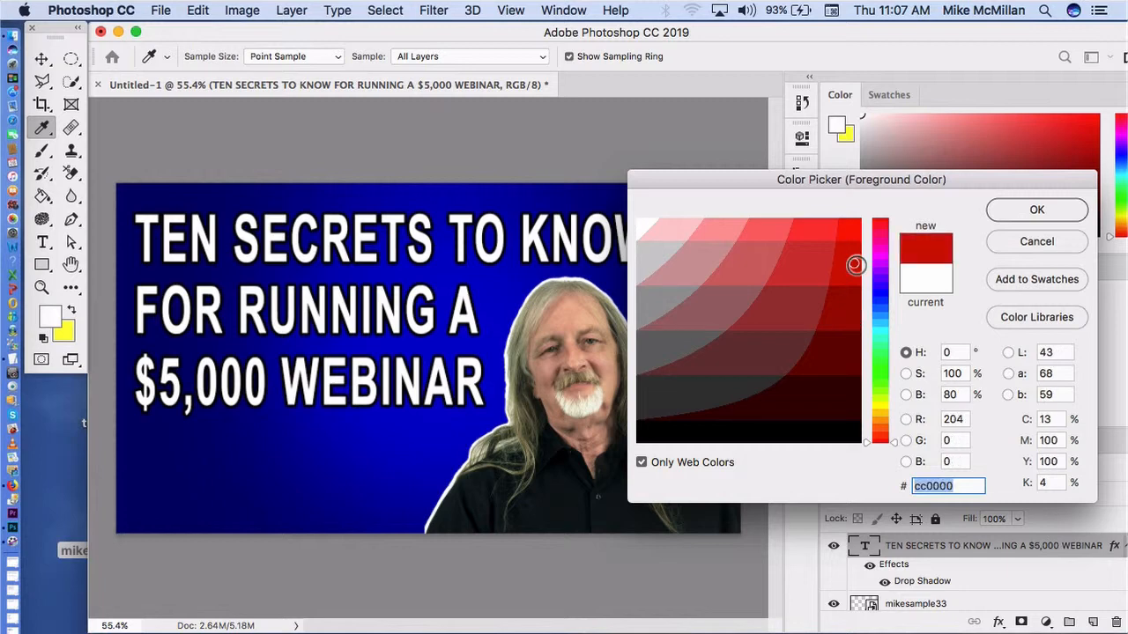
pyautogui.click(1027, 210)
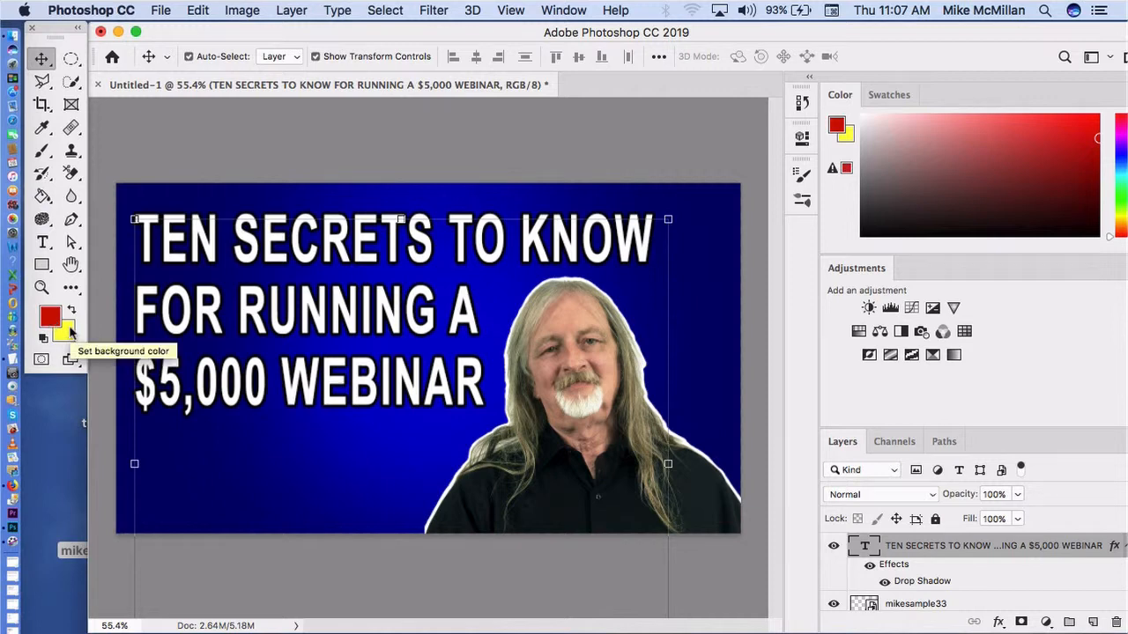
# Step: Apply a Gradient Overlay effect to the headline layer and deselect the layer
pyautogui.click(301, 10)
pyautogui.moveTo(347, 187)
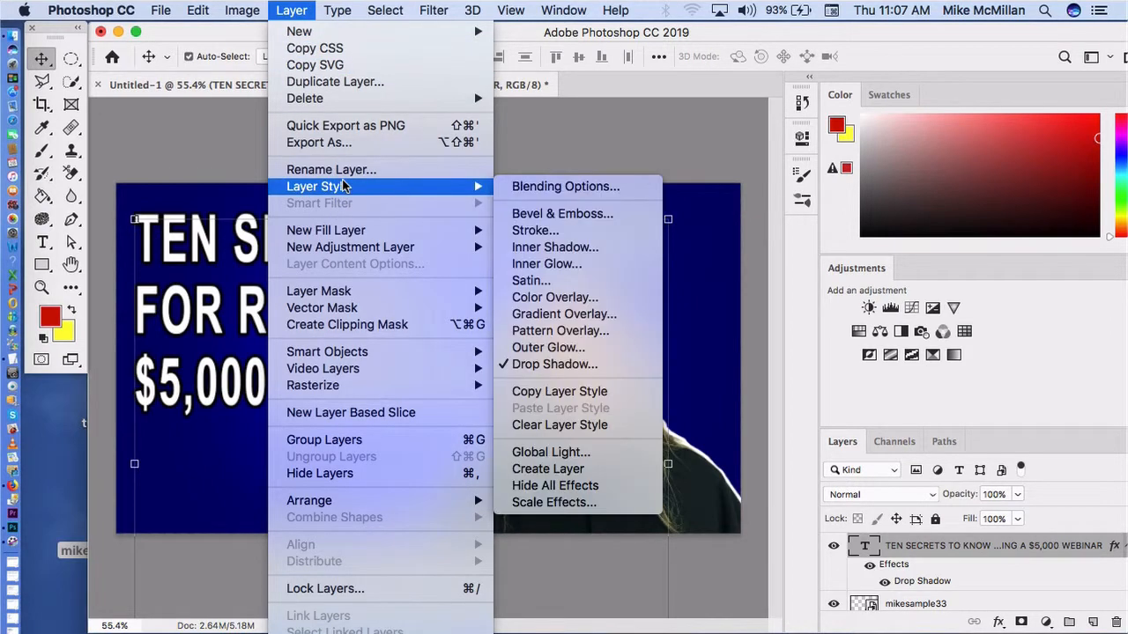
pyautogui.click(555, 188)
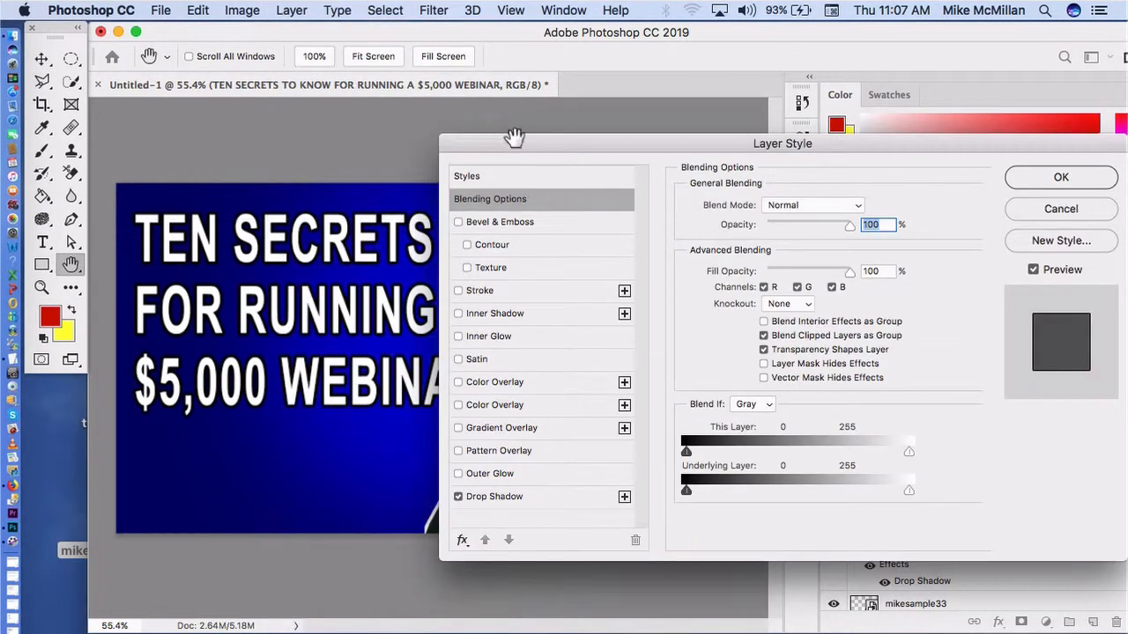
pyautogui.moveTo(529, 141); pyautogui.dragTo(709, 110)
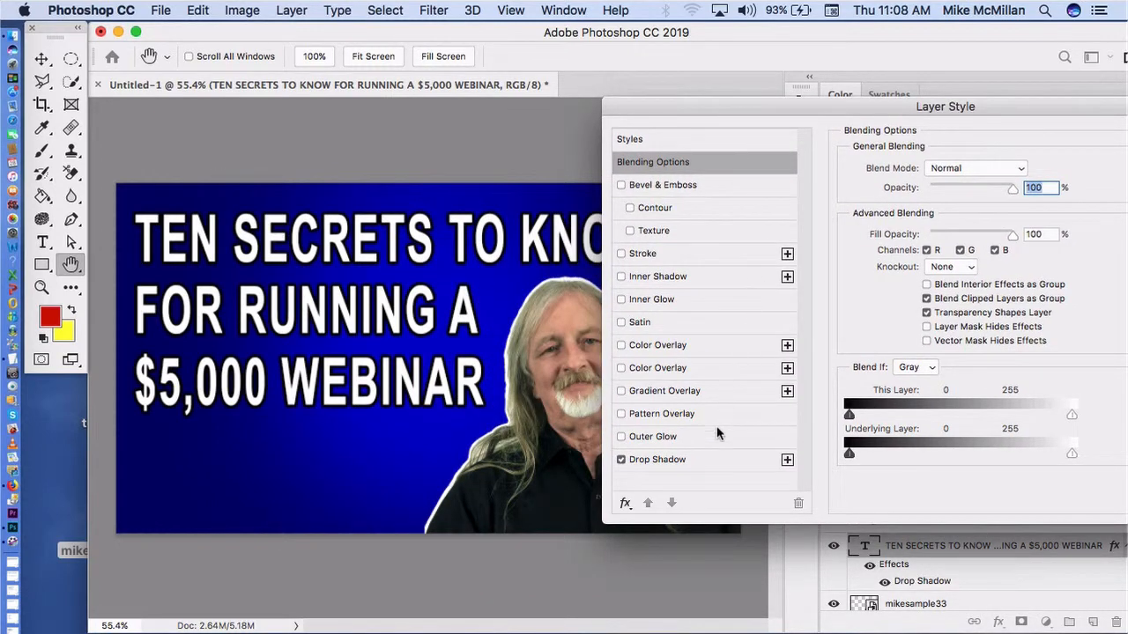
pyautogui.click(621, 390)
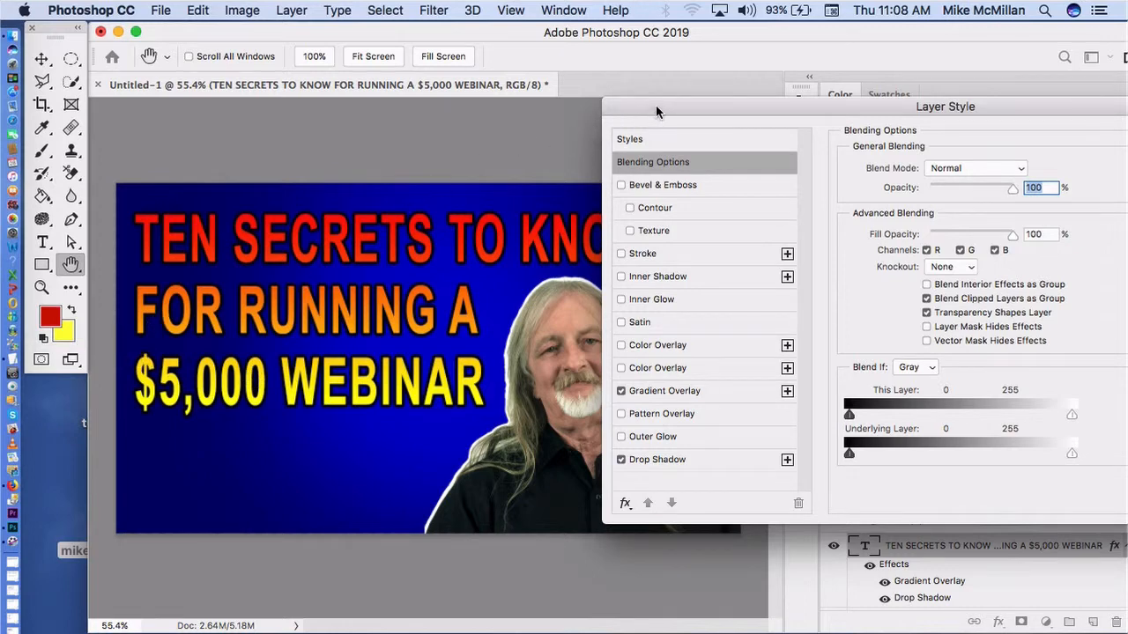
pyautogui.moveTo(656, 105); pyautogui.dragTo(517, 119)
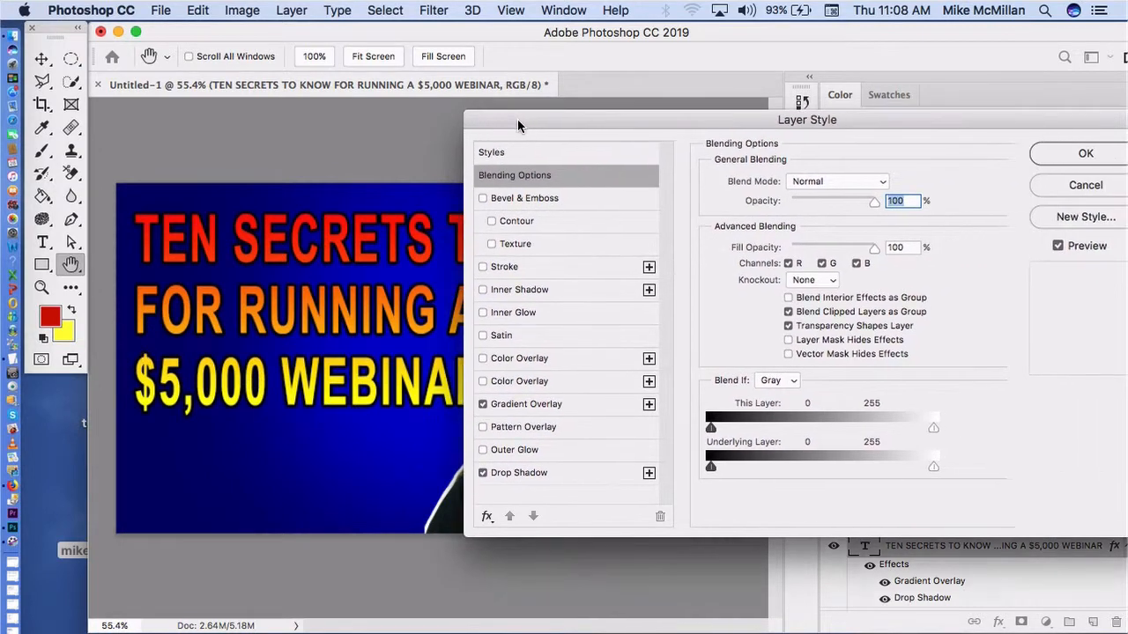
pyautogui.click(1071, 147)
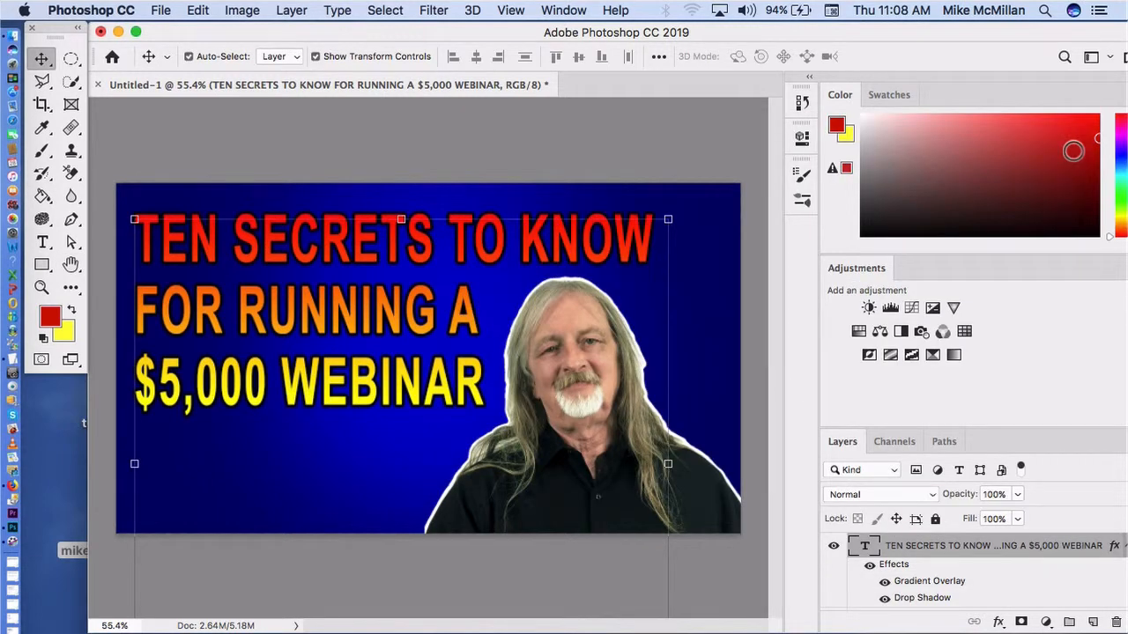
pyautogui.click(710, 134)
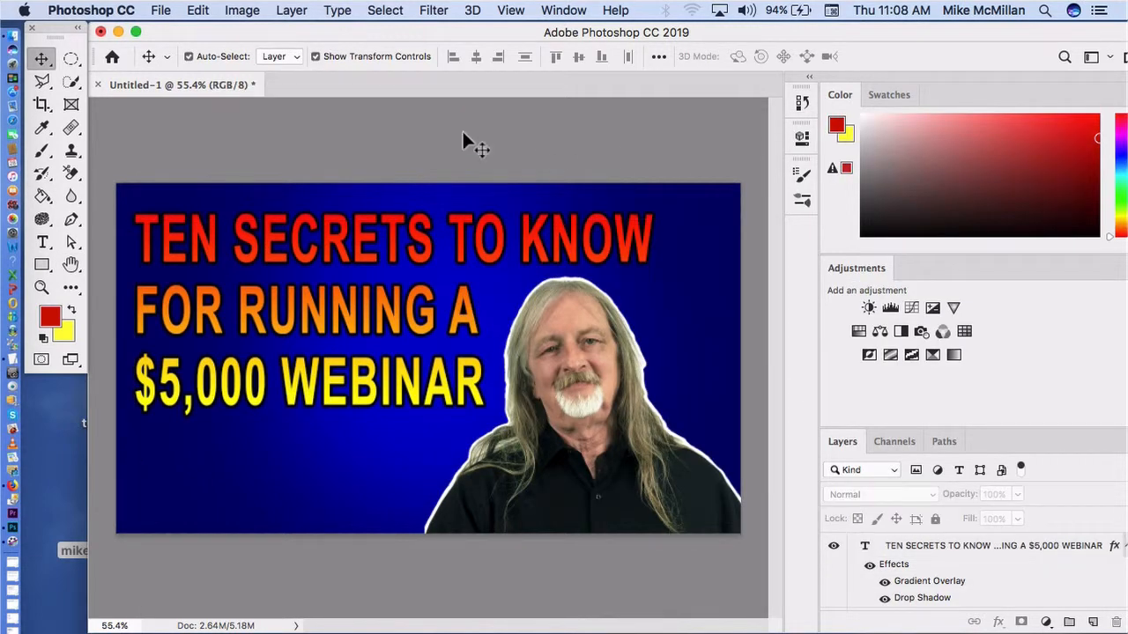
# Step: Turn off the headline's Gradient Overlay effect, keeping its Drop Shadow, and deselect the layer
pyautogui.click(193, 249)
pyautogui.click(291, 10)
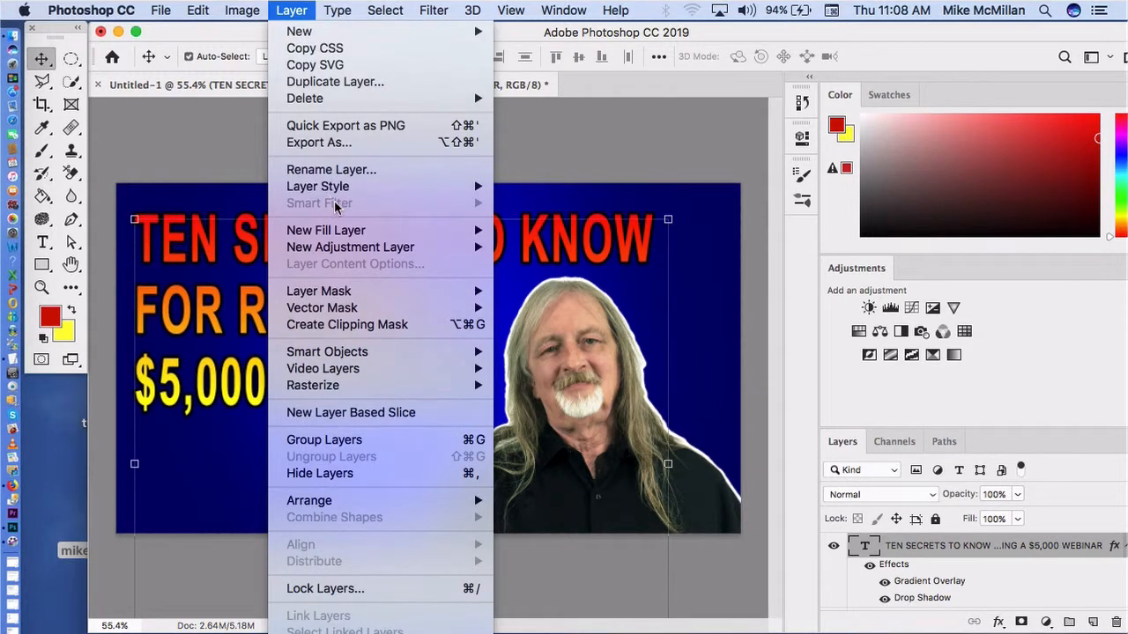
pyautogui.moveTo(352, 188)
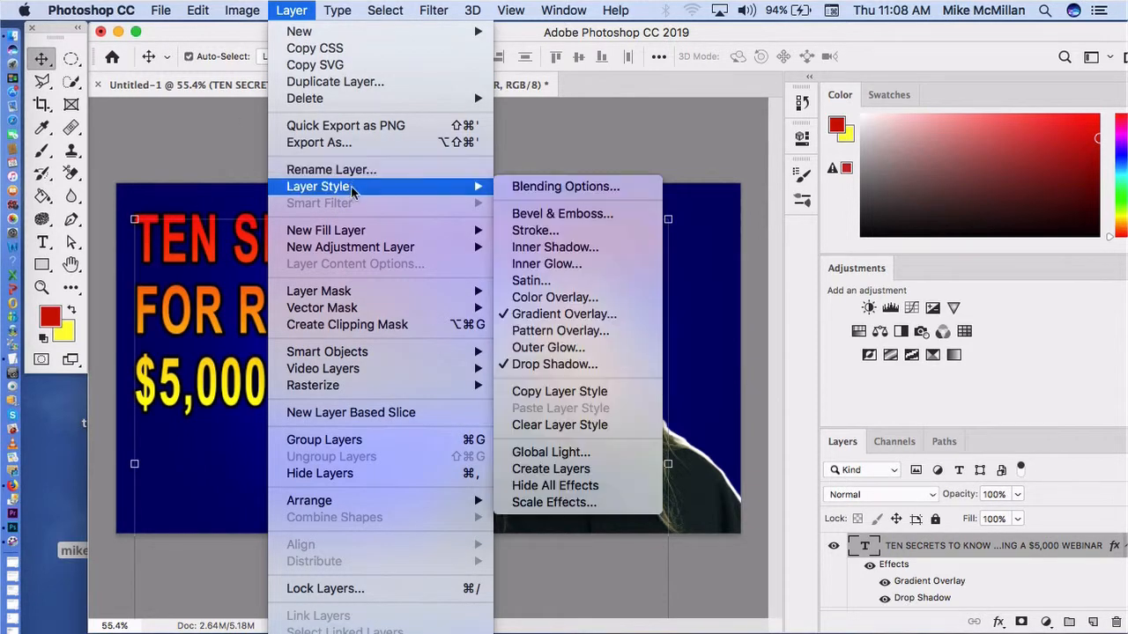
pyautogui.click(519, 186)
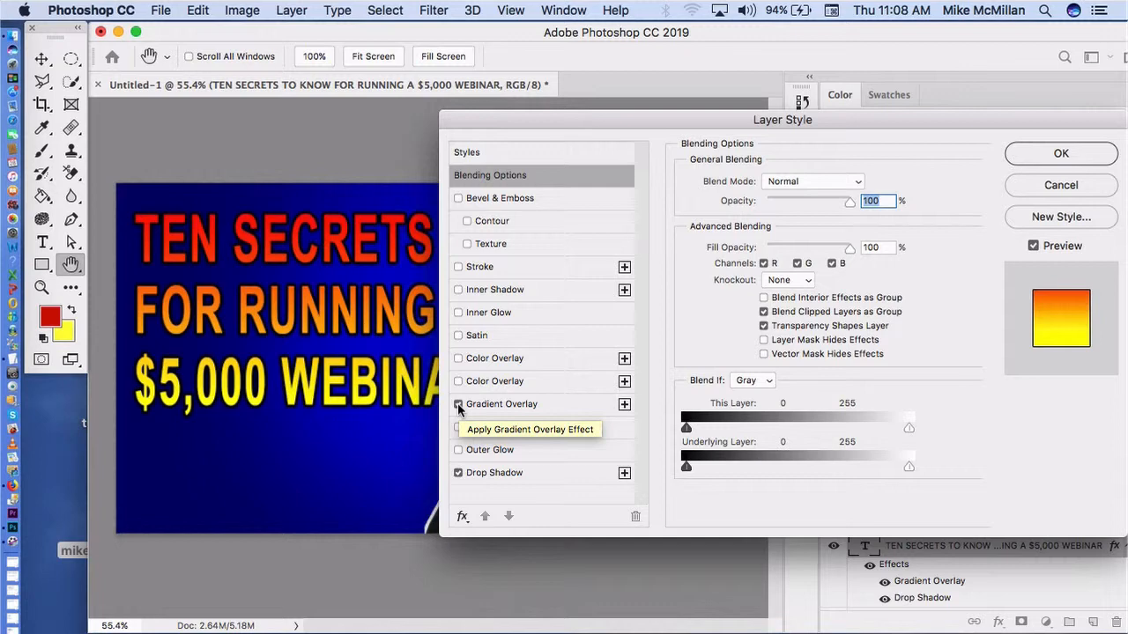
pyautogui.click(458, 405)
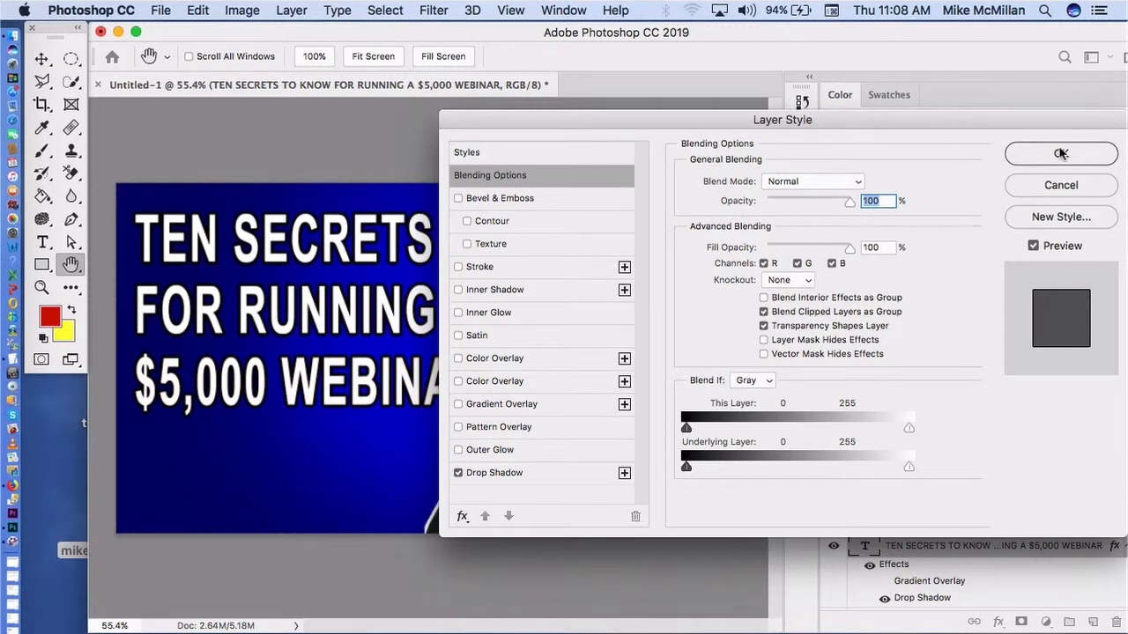
pyautogui.click(1061, 154)
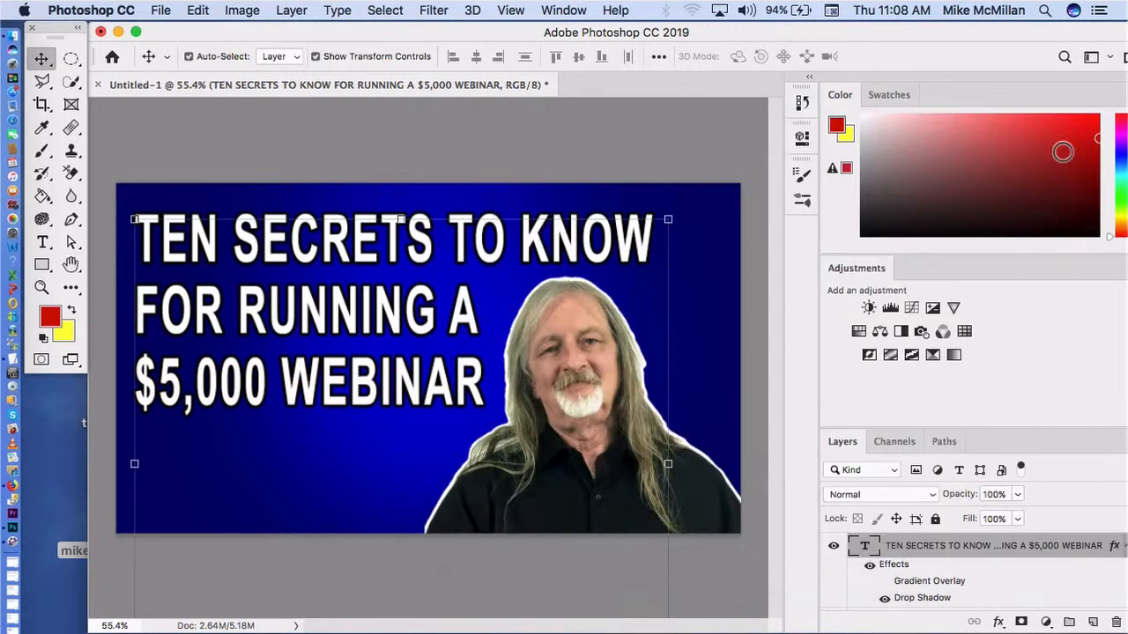
pyautogui.click(682, 131)
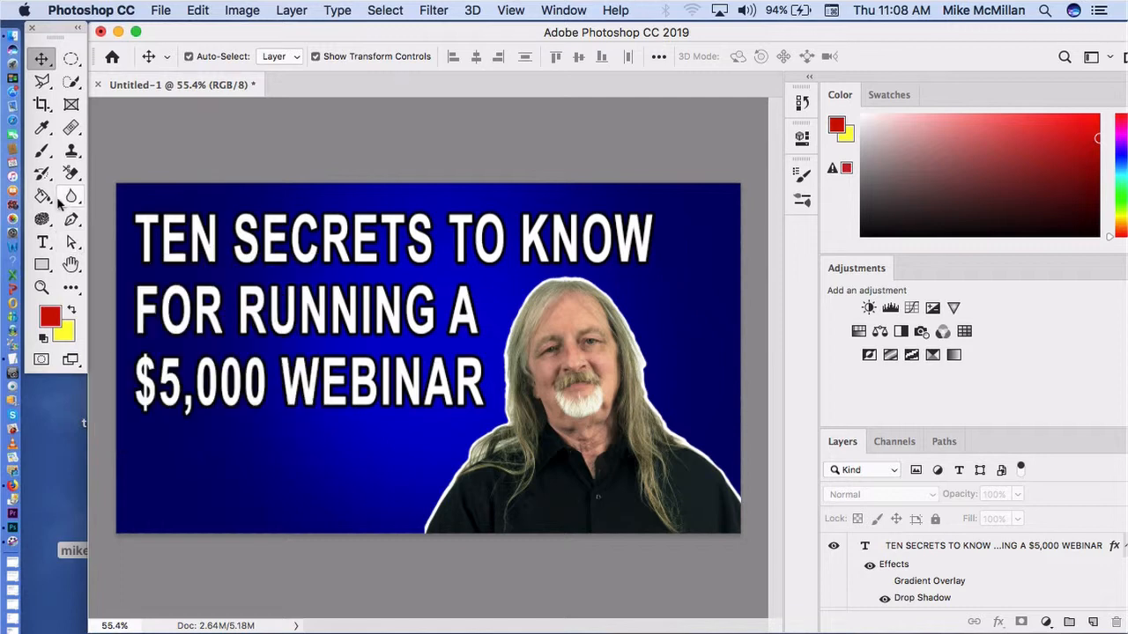
# Step: Add a text box below the headline reading "with" followed by the presenter's full name
pyautogui.click(42, 243)
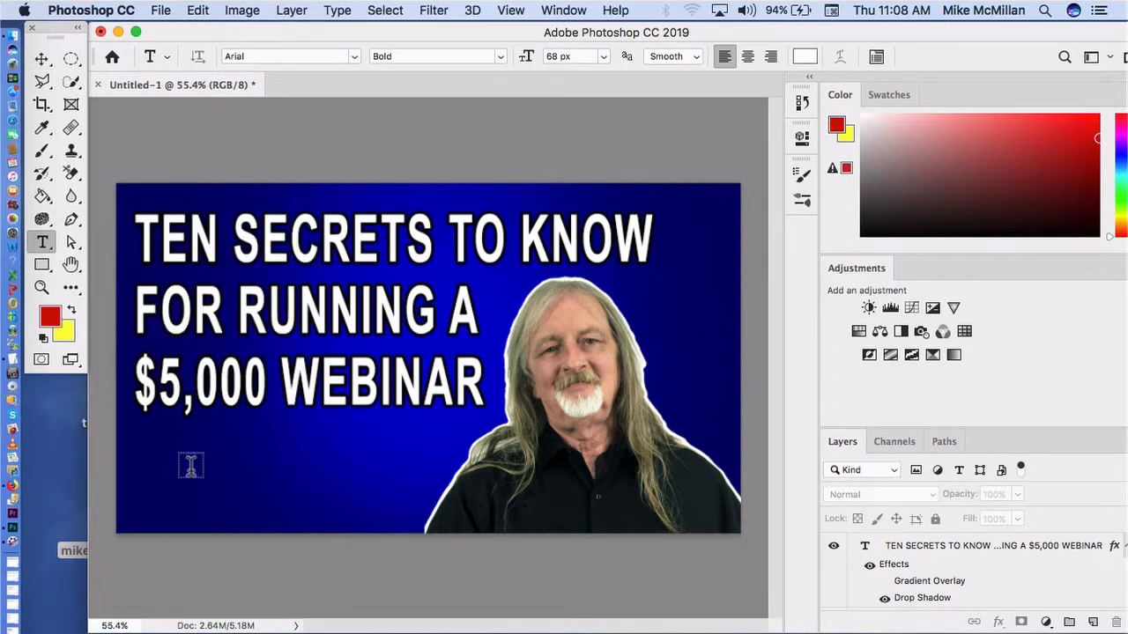
pyautogui.moveTo(163, 443); pyautogui.dragTo(546, 517)
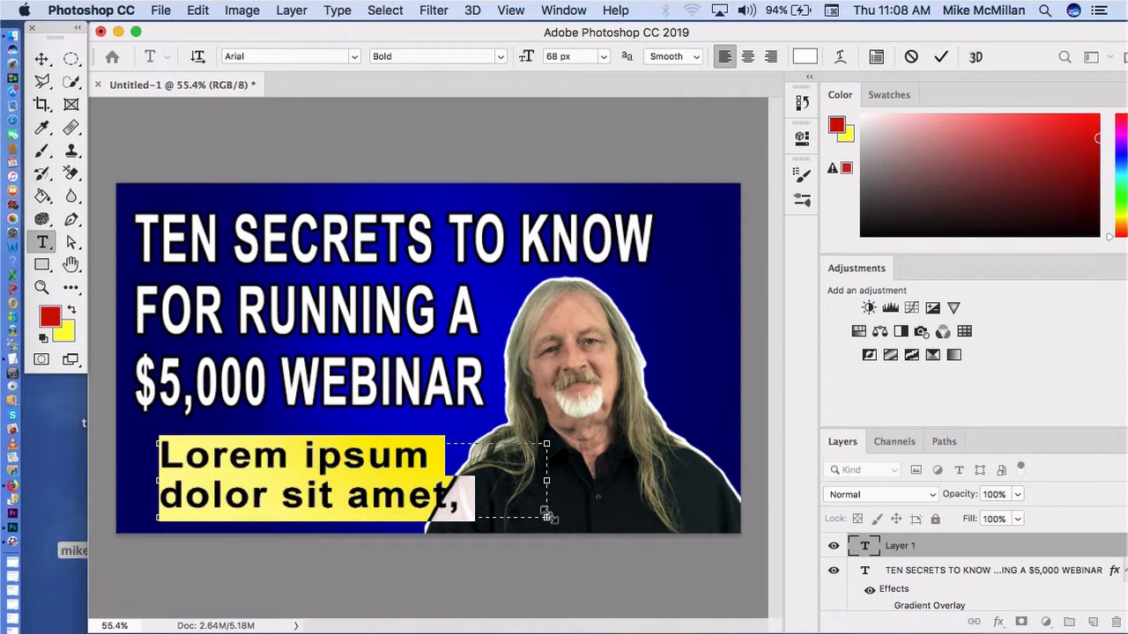
pyautogui.press('BackSpace')
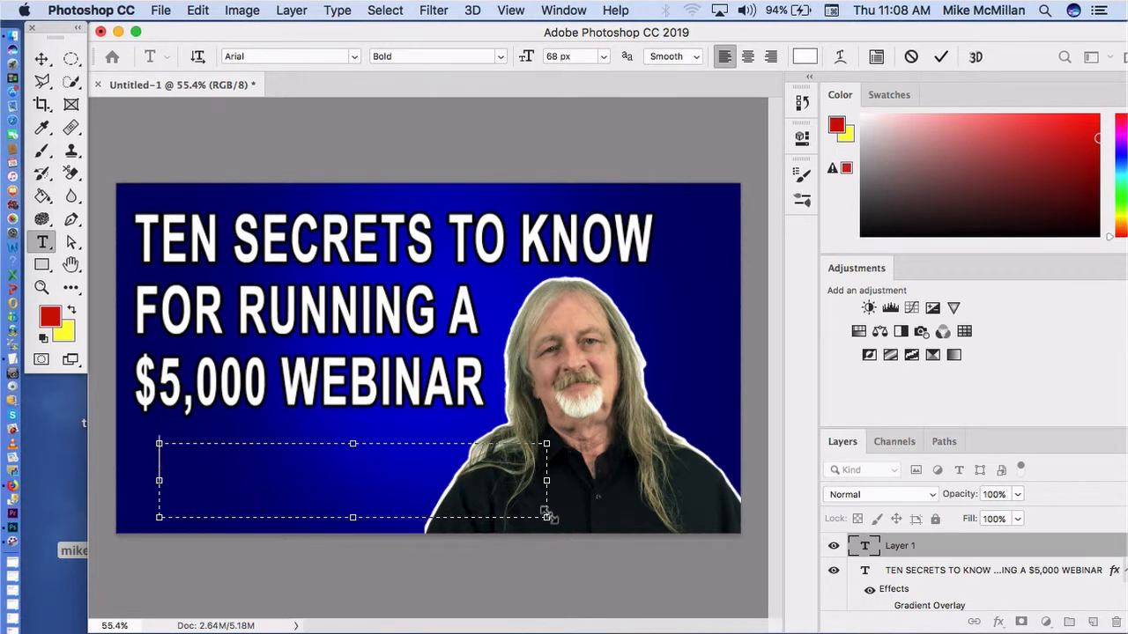
pyautogui.write('with ')
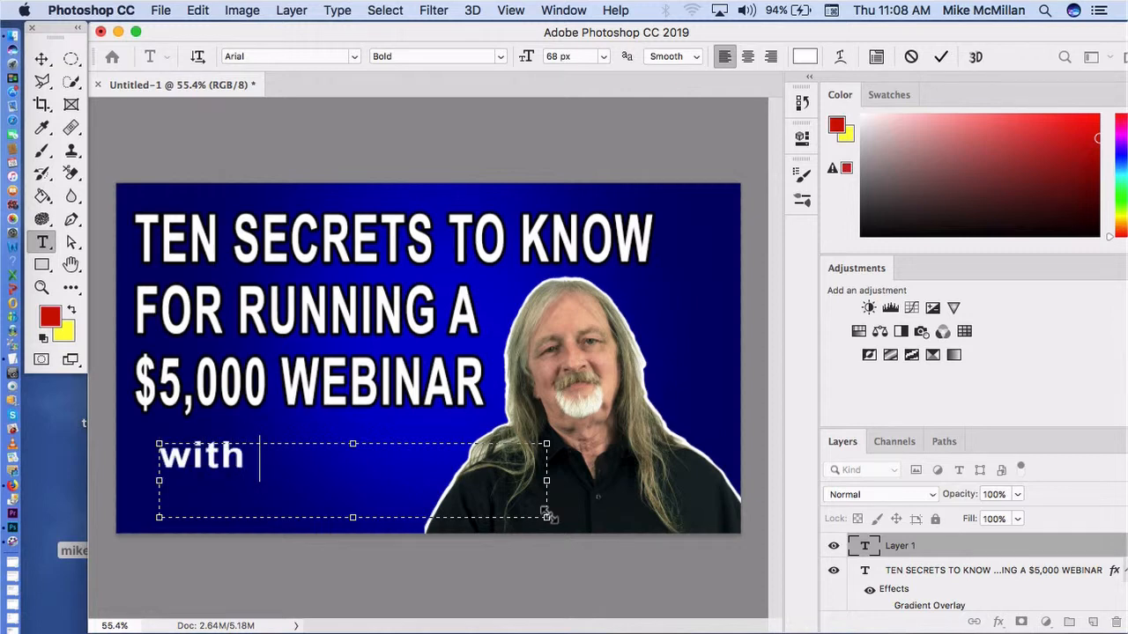
pyautogui.write('Mike M')
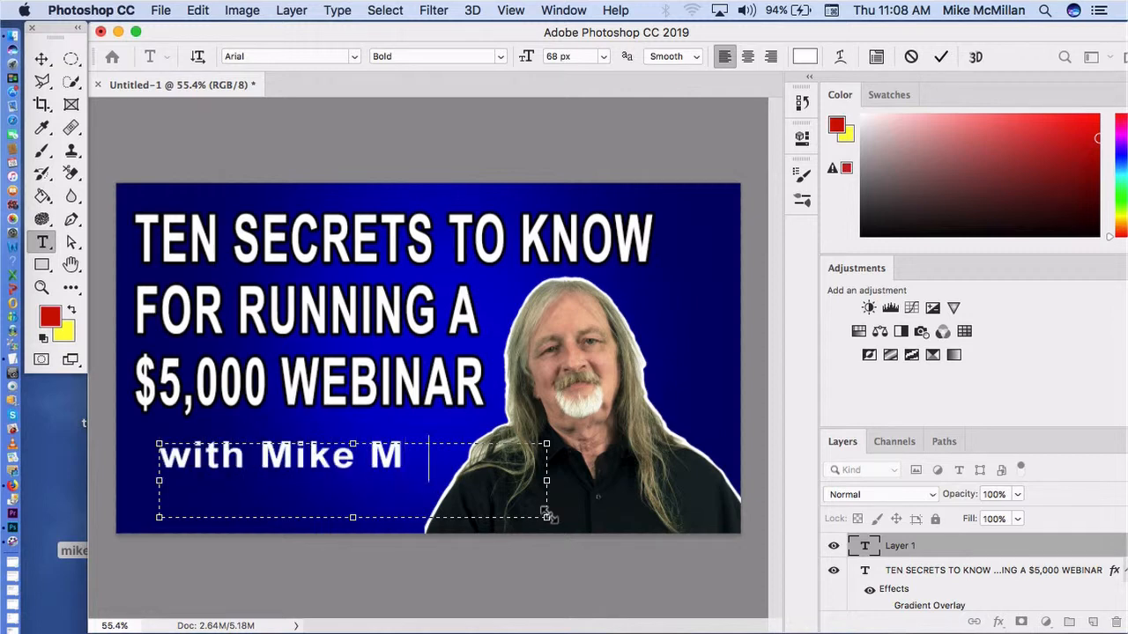
pyautogui.write('cMillan')
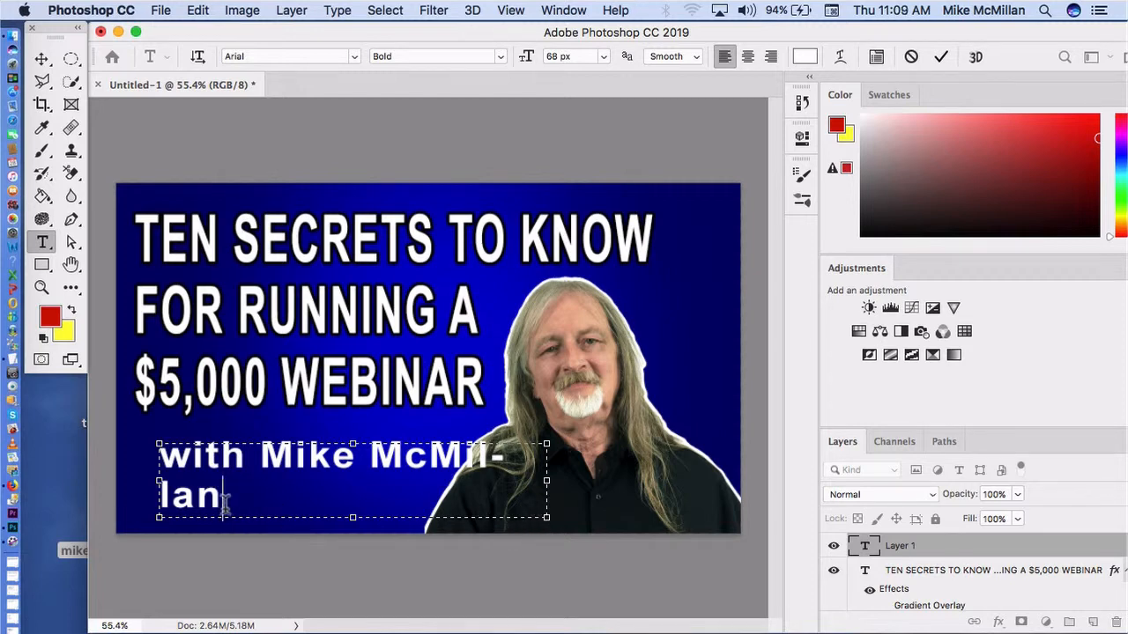
# Step: Try a 60 px font size on the presenter byline, set it to 54 px and commit the text
pyautogui.moveTo(222, 496); pyautogui.dragTo(161, 463)
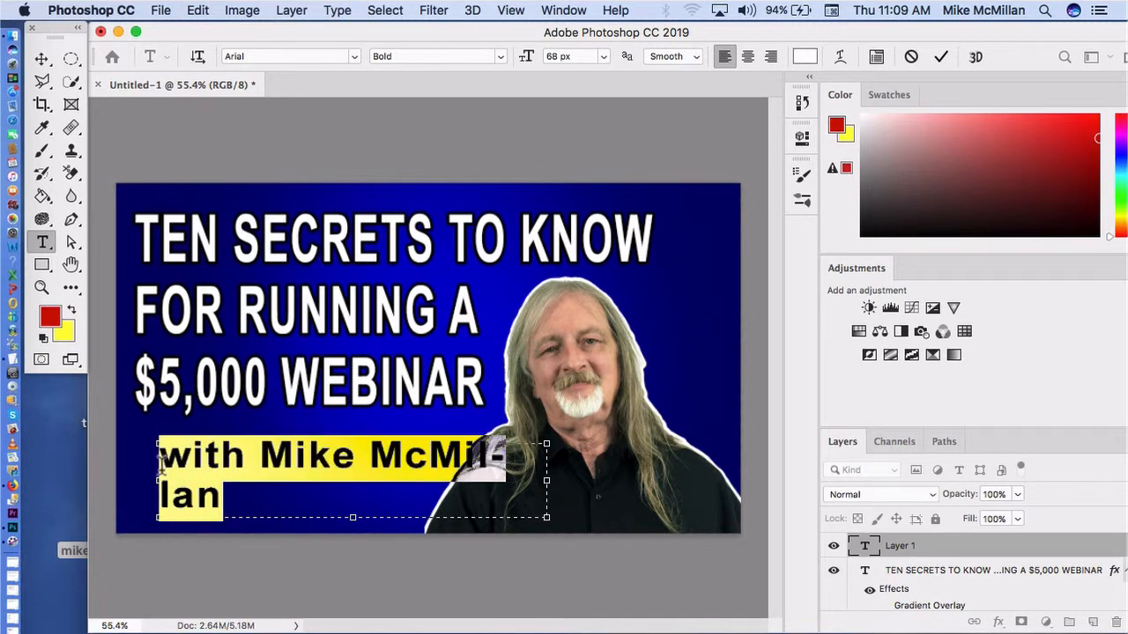
pyautogui.click(557, 56)
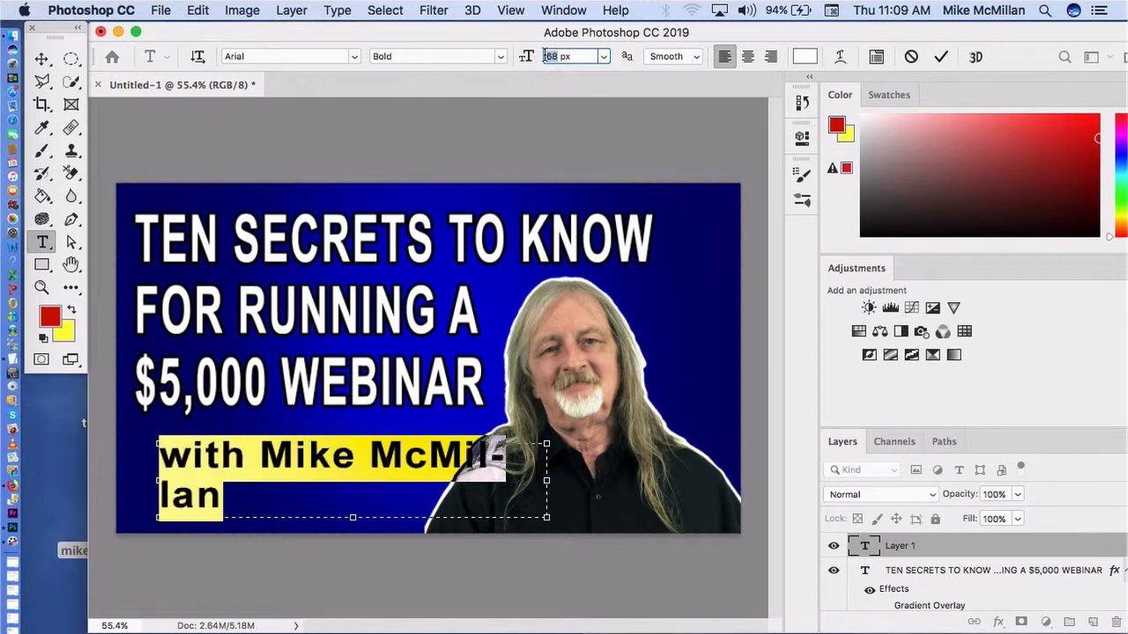
pyautogui.write('60')
pyautogui.press('Return')
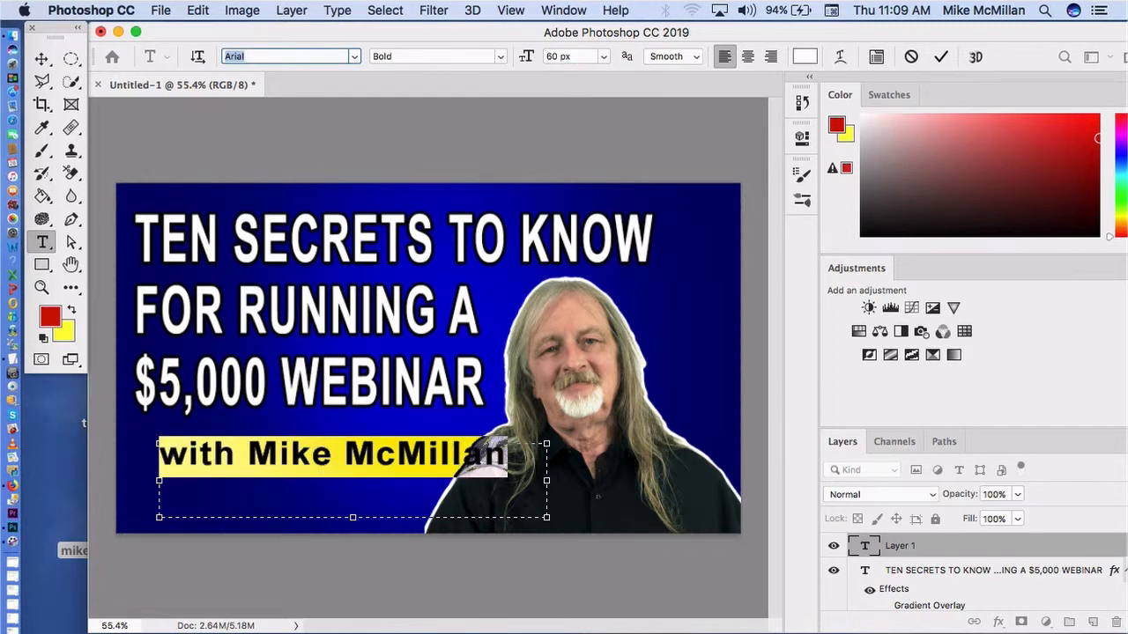
pyautogui.click(560, 55)
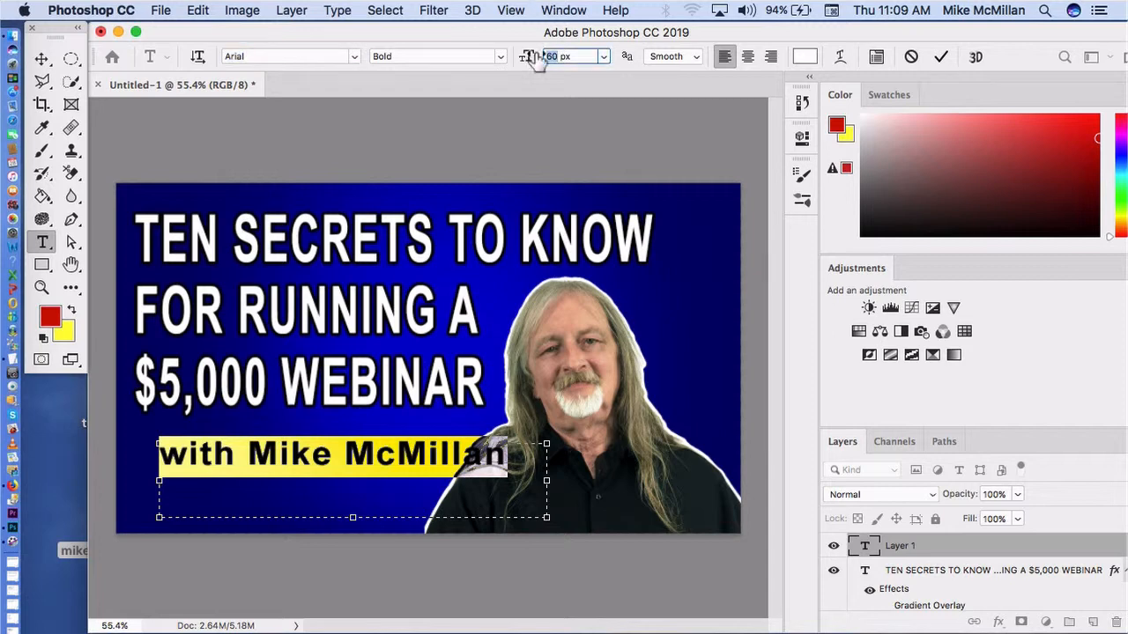
pyautogui.write('54')
pyautogui.press('Return')
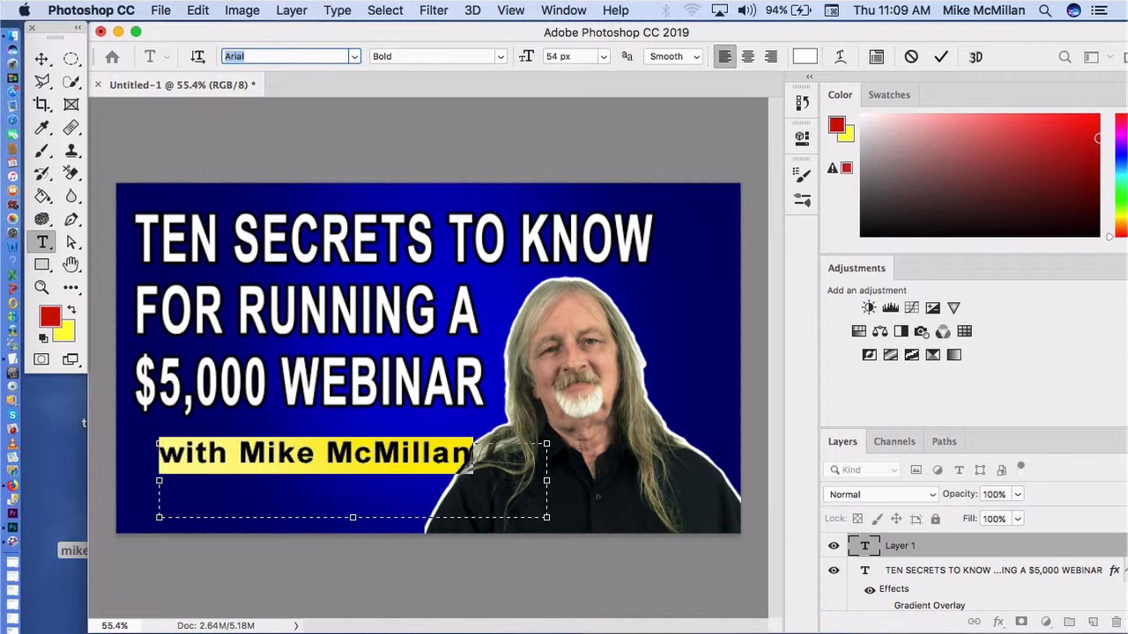
pyautogui.click(458, 118)
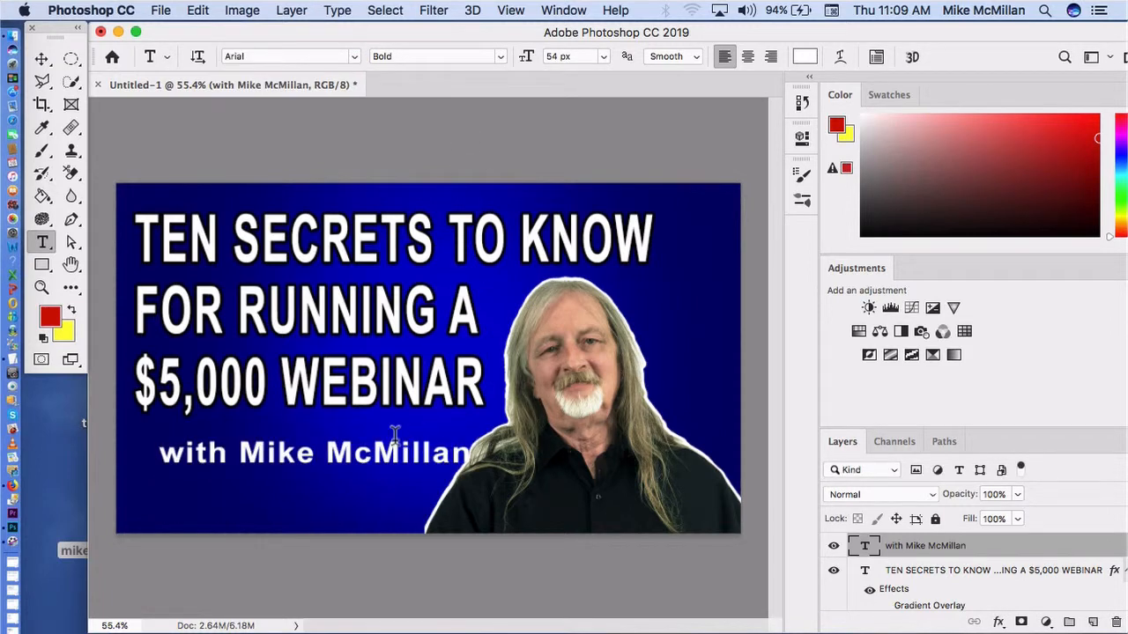
# Step: Align the byline with the headline's left edge, give it a Drop Shadow effect and deselect the layer
pyautogui.click(42, 58)
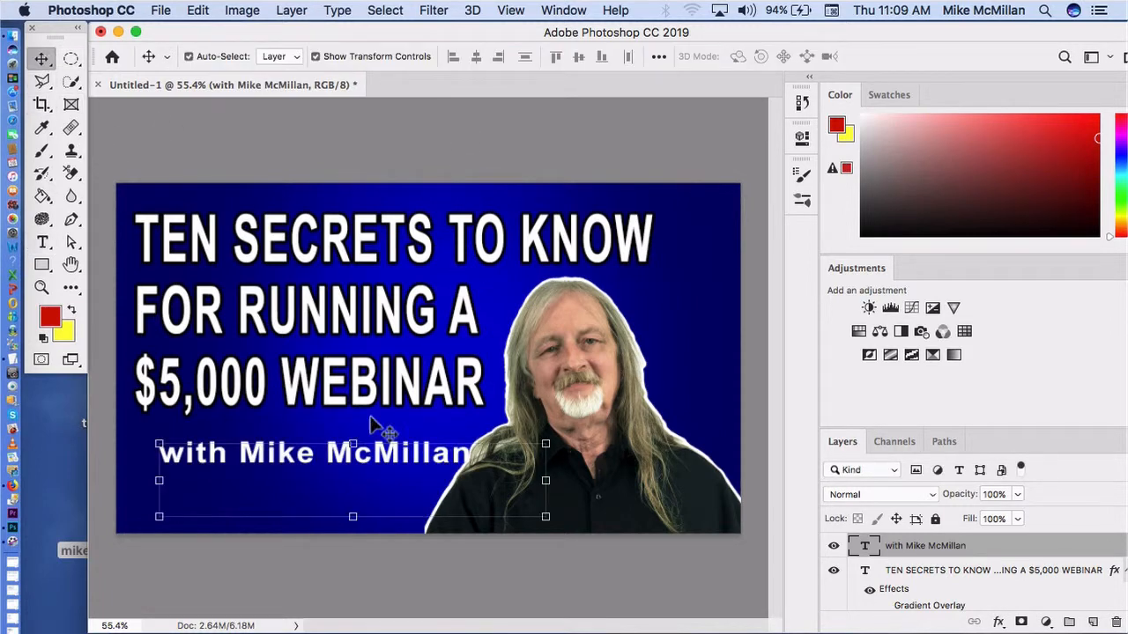
pyautogui.moveTo(405, 472); pyautogui.dragTo(380, 466)
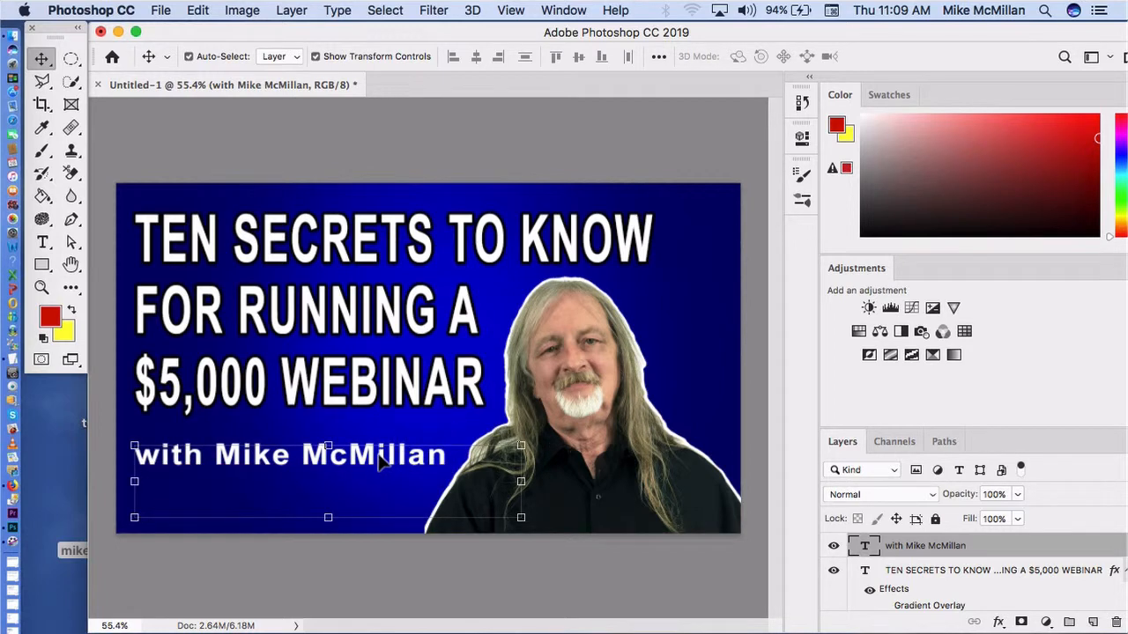
pyautogui.click(297, 10)
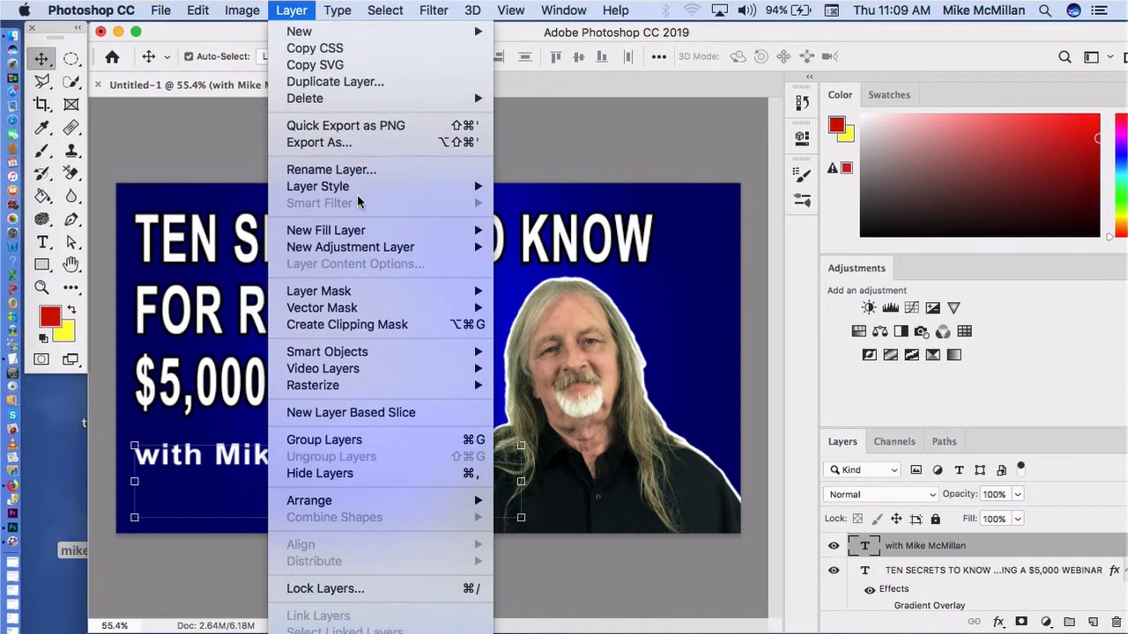
pyautogui.moveTo(367, 186)
pyautogui.click(549, 186)
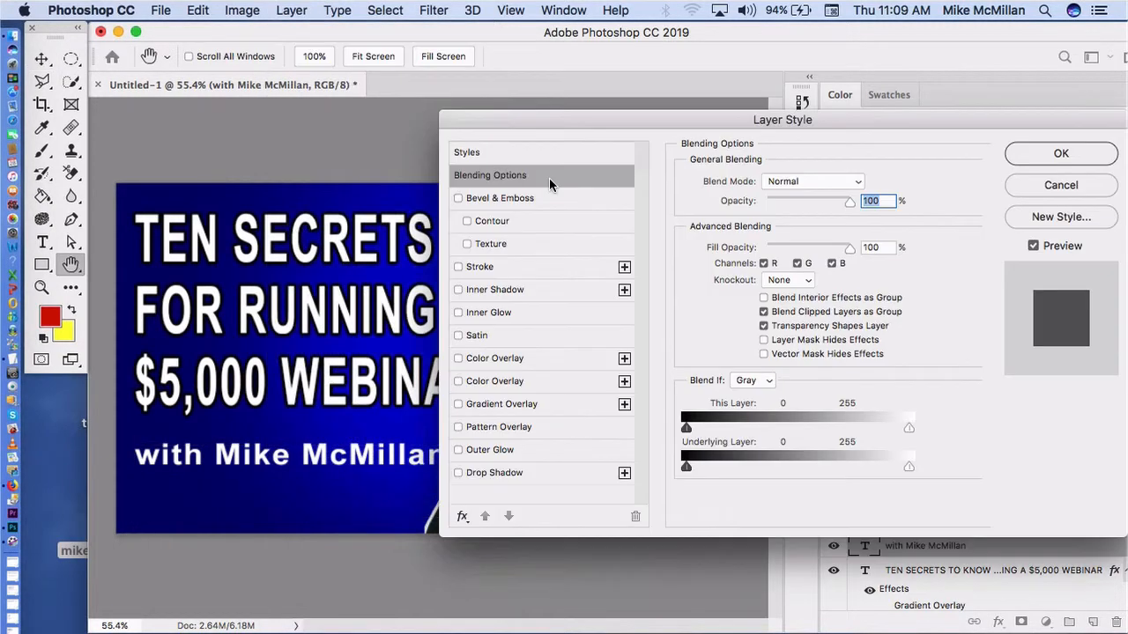
pyautogui.click(458, 474)
pyautogui.click(1089, 155)
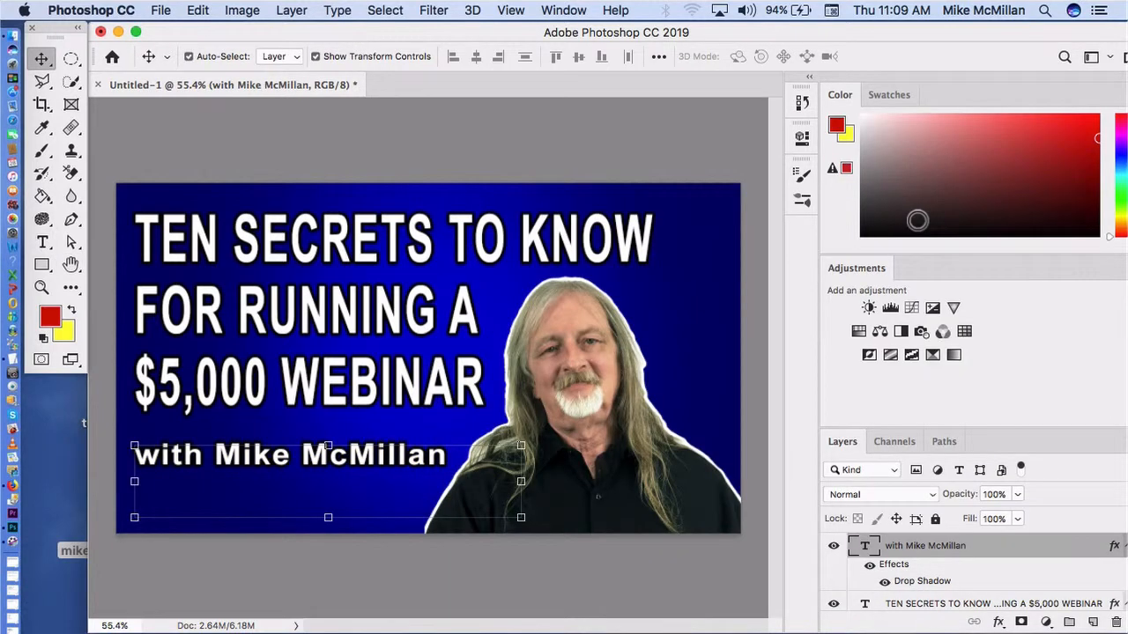
pyautogui.click(730, 137)
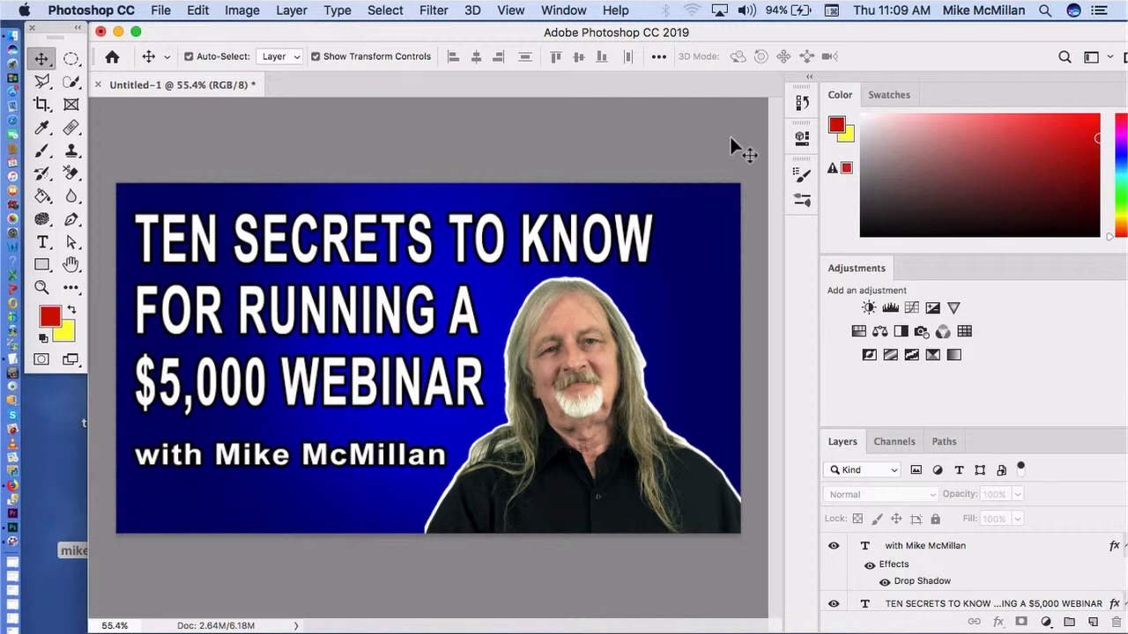
# Step: Hide the blue Background layer so only the text and portrait layers remain on transparency
pyautogui.press('super+minus')
pyautogui.press('super+minus')
pyautogui.press('super+minus')
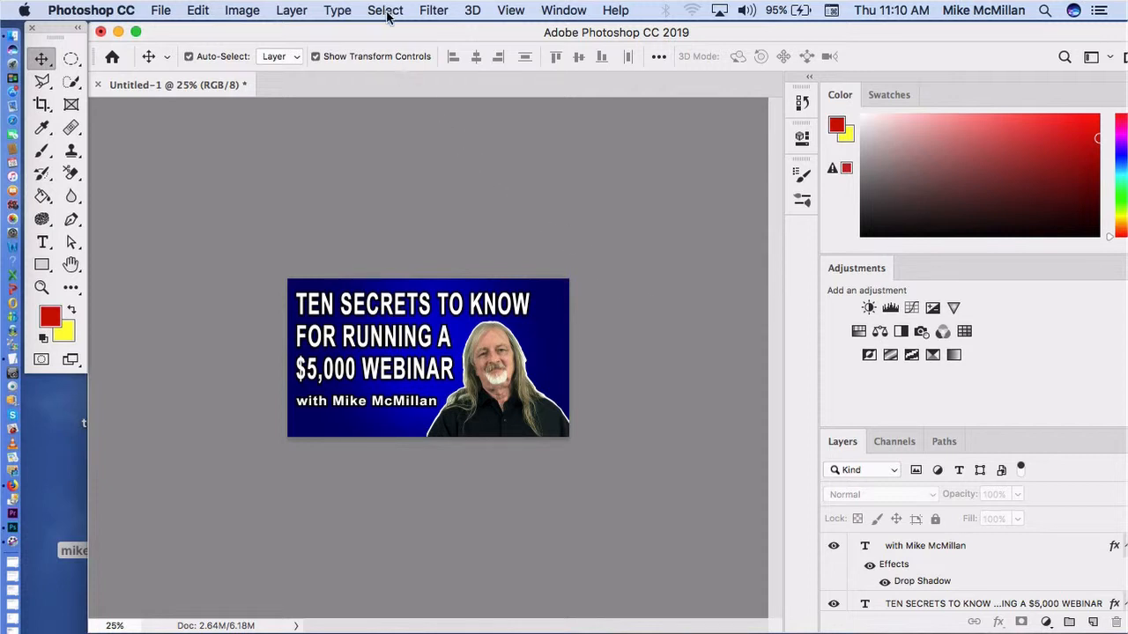
pyautogui.scroll(-3, 910, 547)
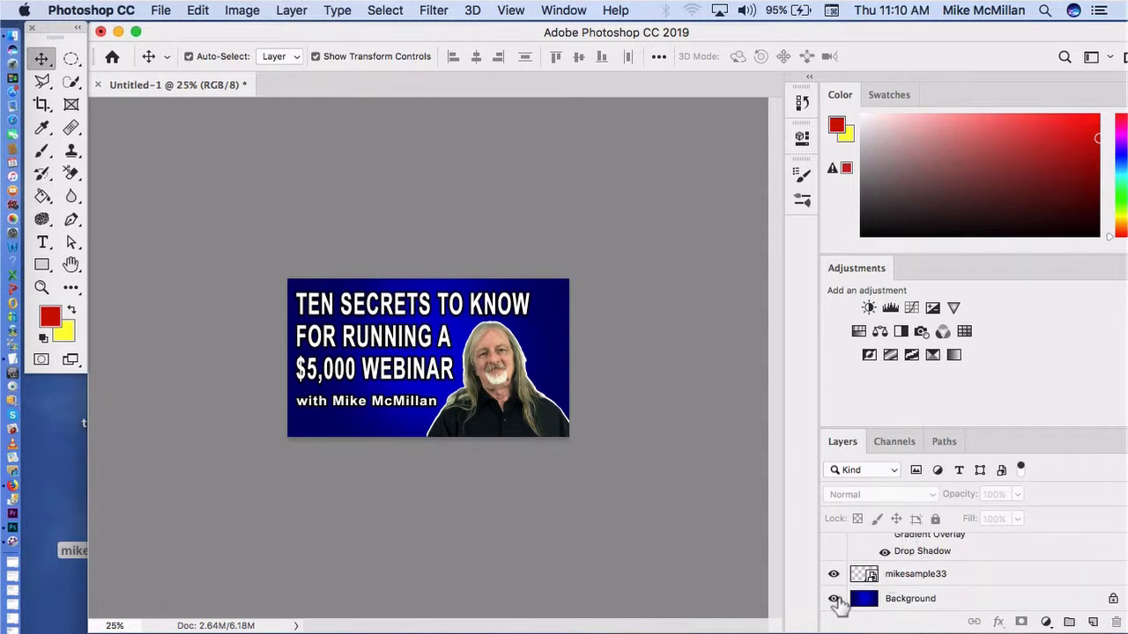
pyautogui.click(834, 600)
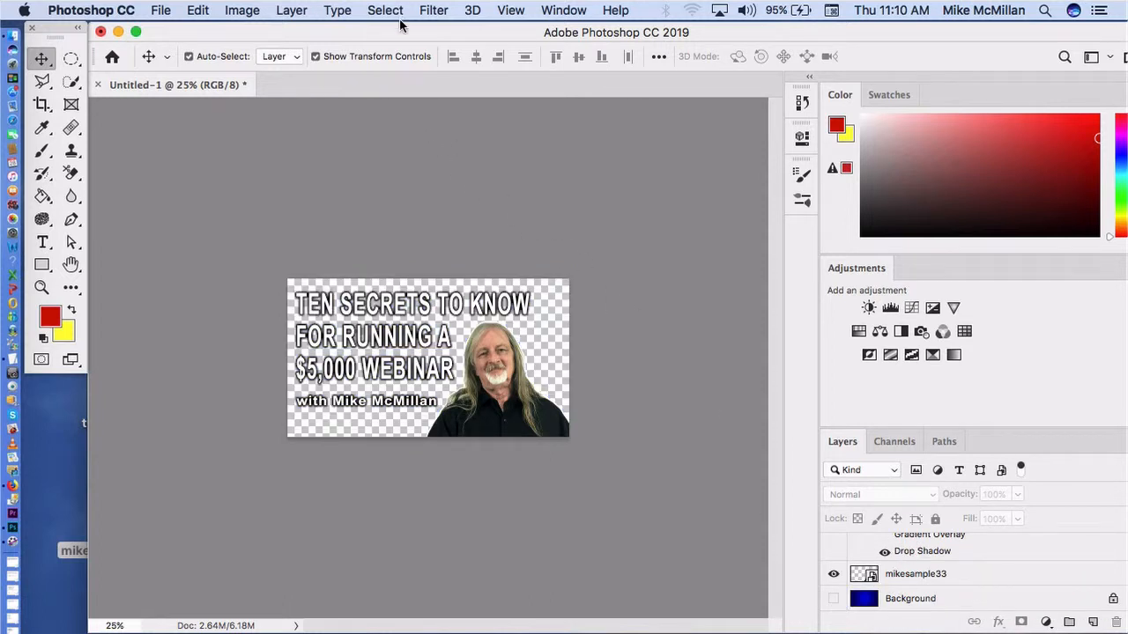
# Step: Open the ps folder in Finder and place Rectangle 1.png into the Photoshop thumbnail document
pyautogui.moveTo(412, 28); pyautogui.dragTo(391, 302)
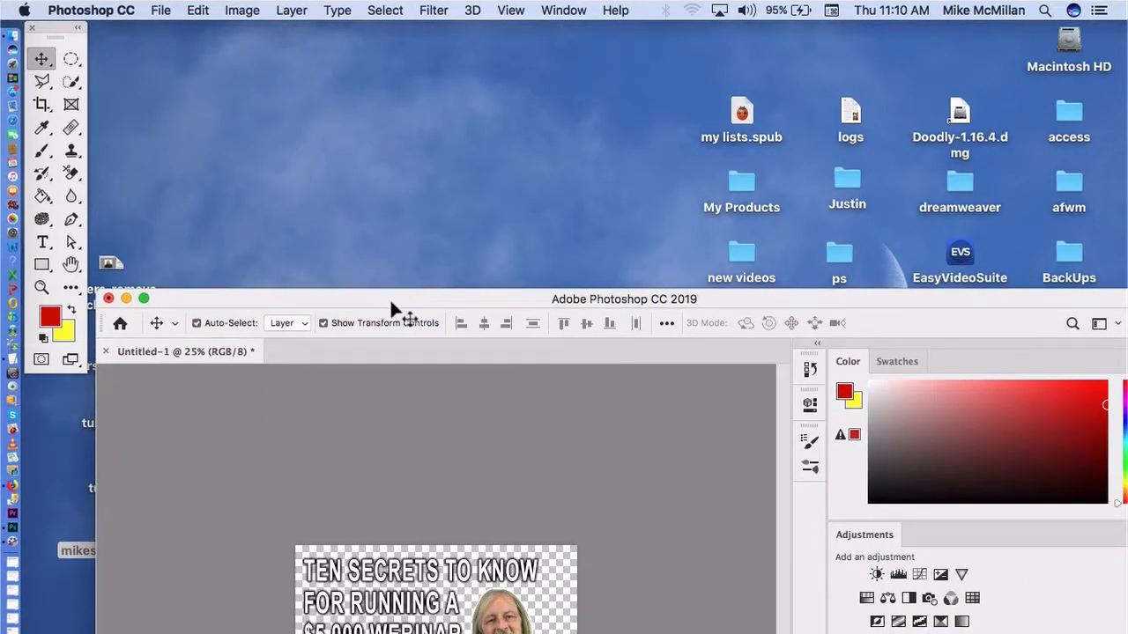
pyautogui.doubleClick(835, 256)
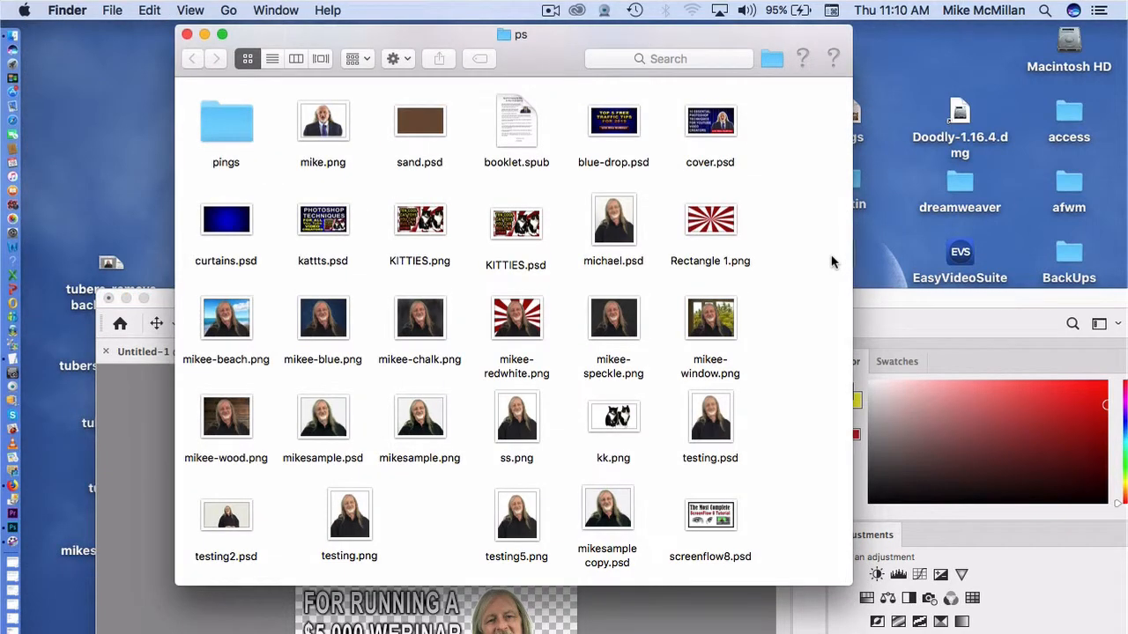
pyautogui.click(717, 222)
pyautogui.moveTo(718, 222); pyautogui.dragTo(420, 627)
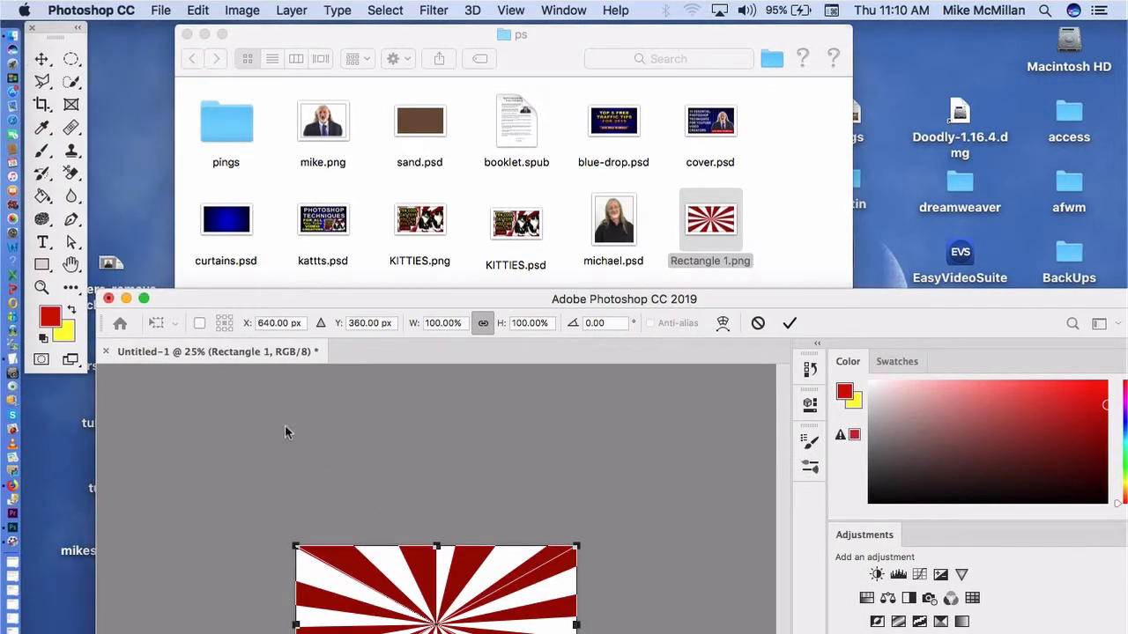
pyautogui.moveTo(276, 301); pyautogui.dragTo(280, 22)
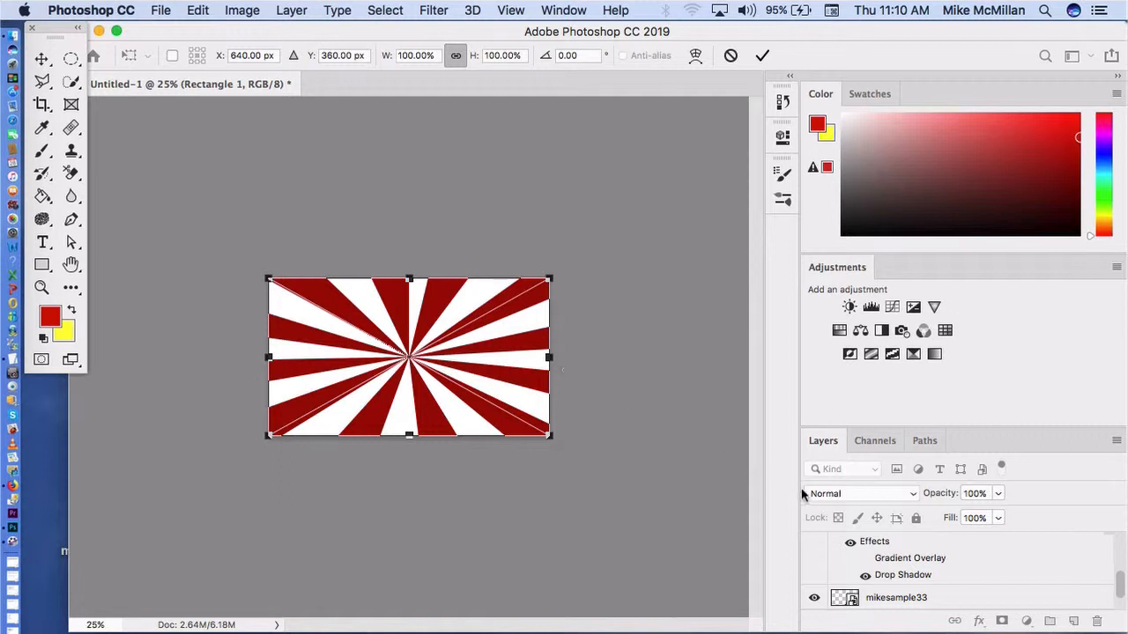
# Step: Commit the placed Rectangle 1 image and move its layer below the portrait layer, directly above Background
pyautogui.scroll(5, 929, 564)
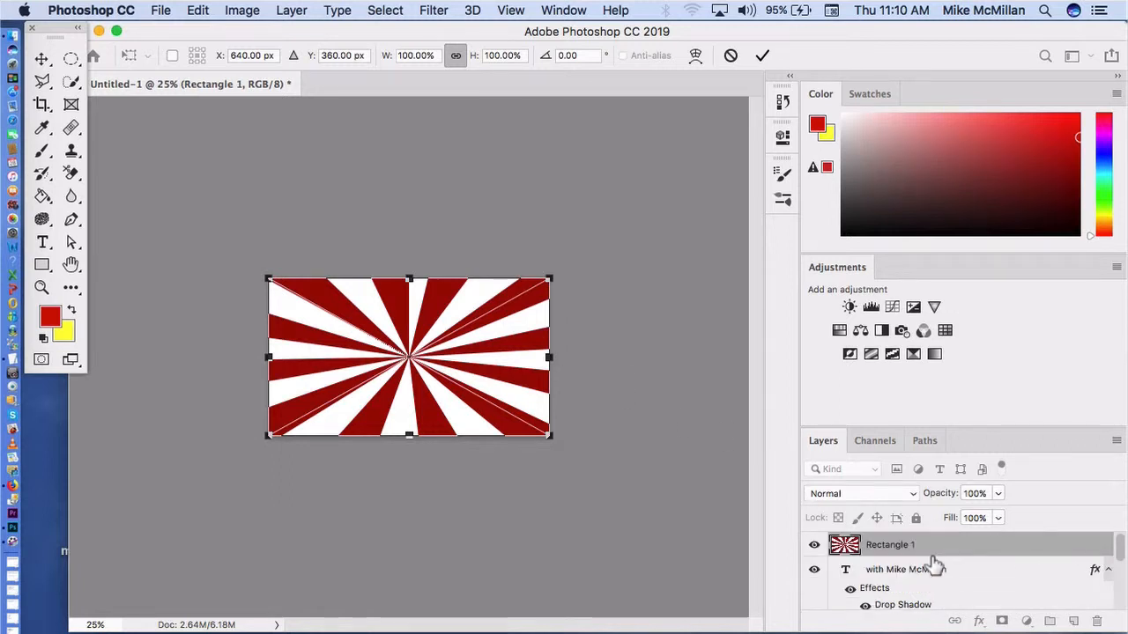
pyautogui.click(919, 550)
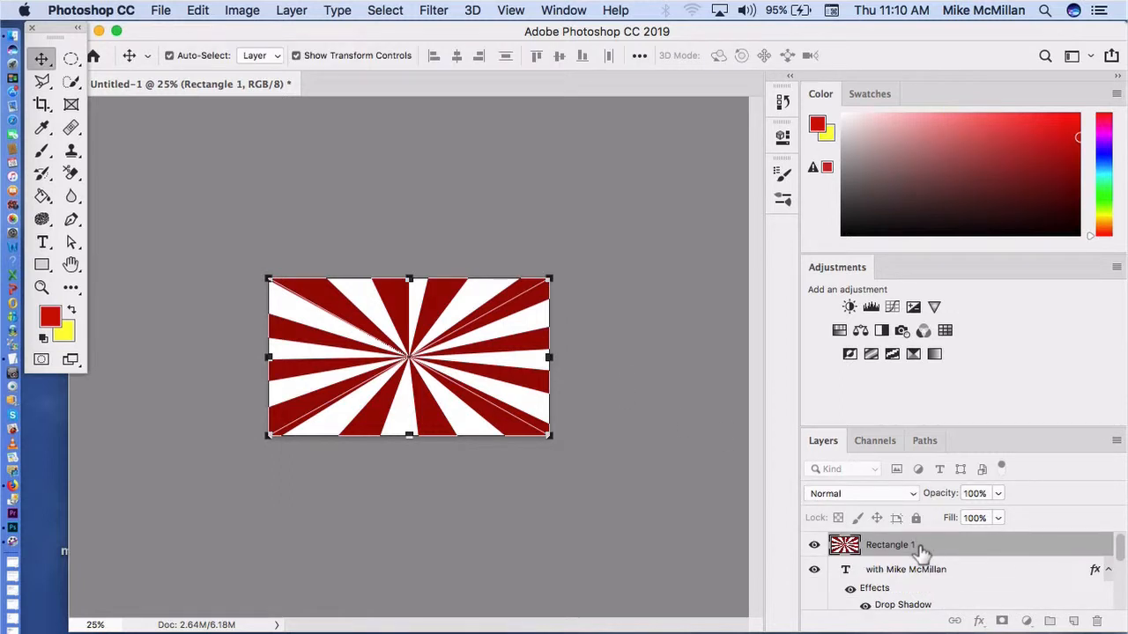
pyautogui.moveTo(921, 552); pyautogui.dragTo(919, 599)
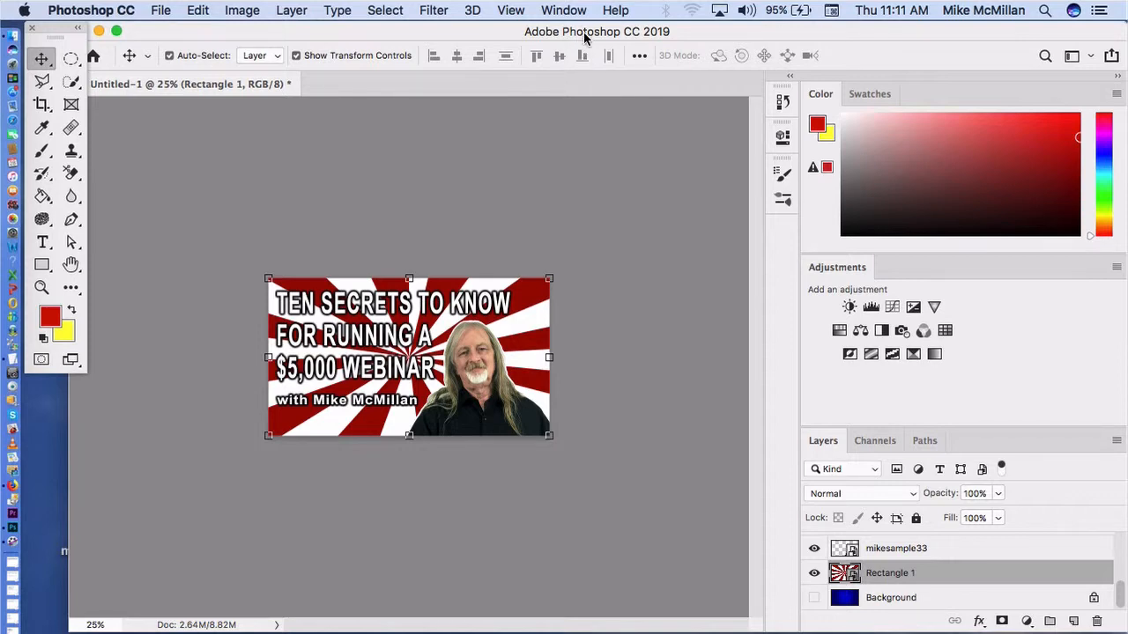
# Step: Place darker clouds.png from the pings folder in Finder above the Rectangle 1 layer, commit it and deselect
pyautogui.moveTo(587, 36); pyautogui.dragTo(664, 494)
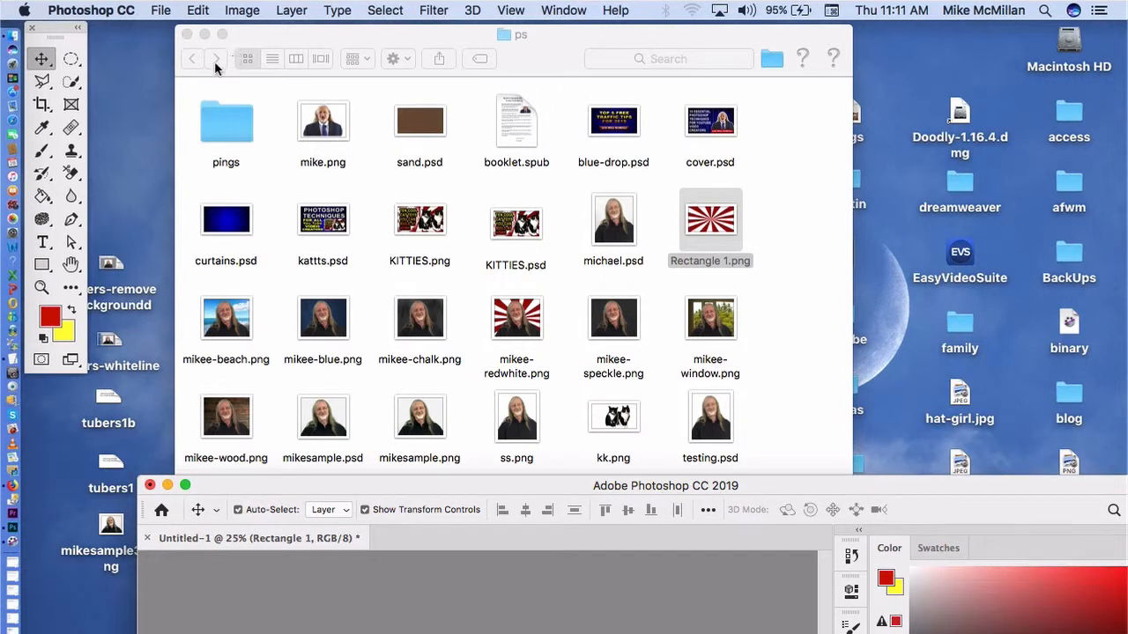
pyautogui.doubleClick(227, 119)
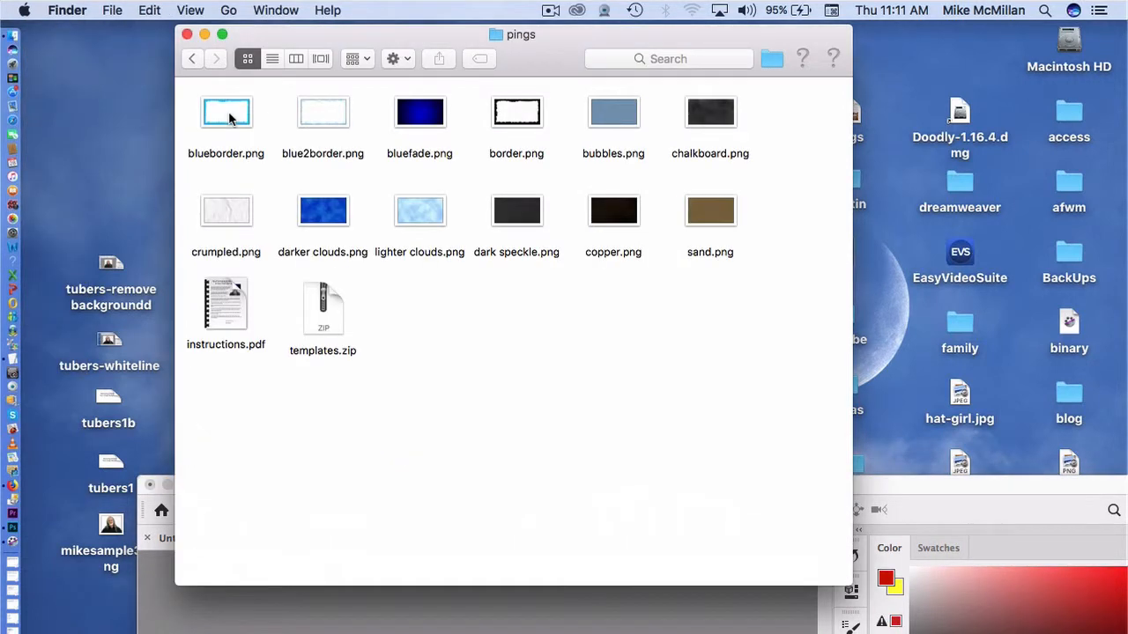
pyautogui.click(336, 216)
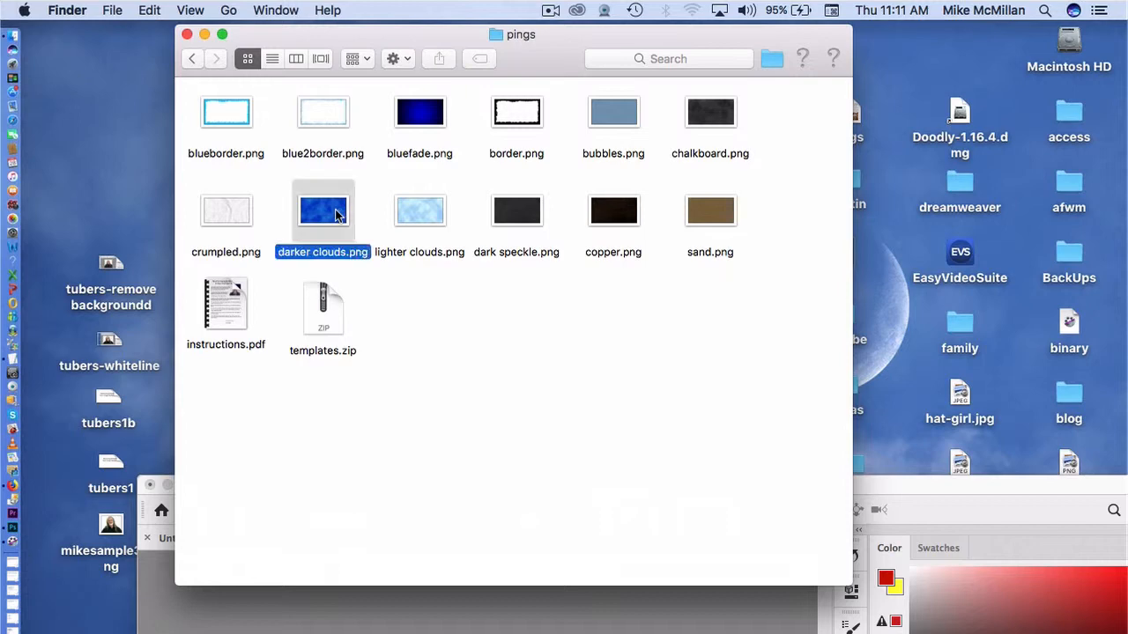
pyautogui.moveTo(337, 216); pyautogui.dragTo(522, 628)
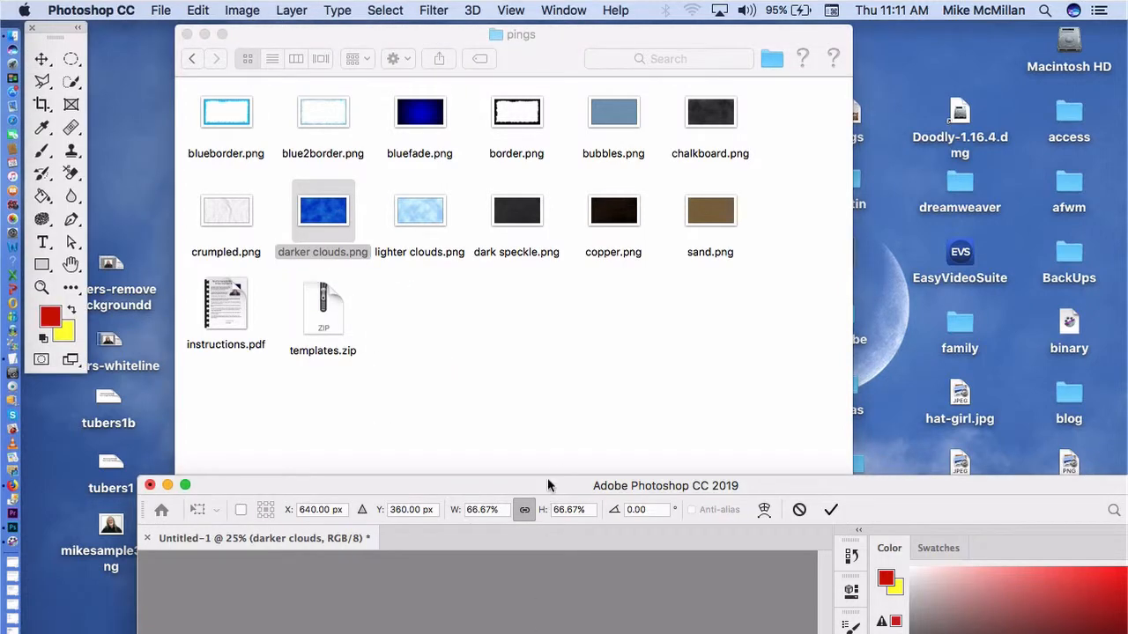
pyautogui.doubleClick(570, 486)
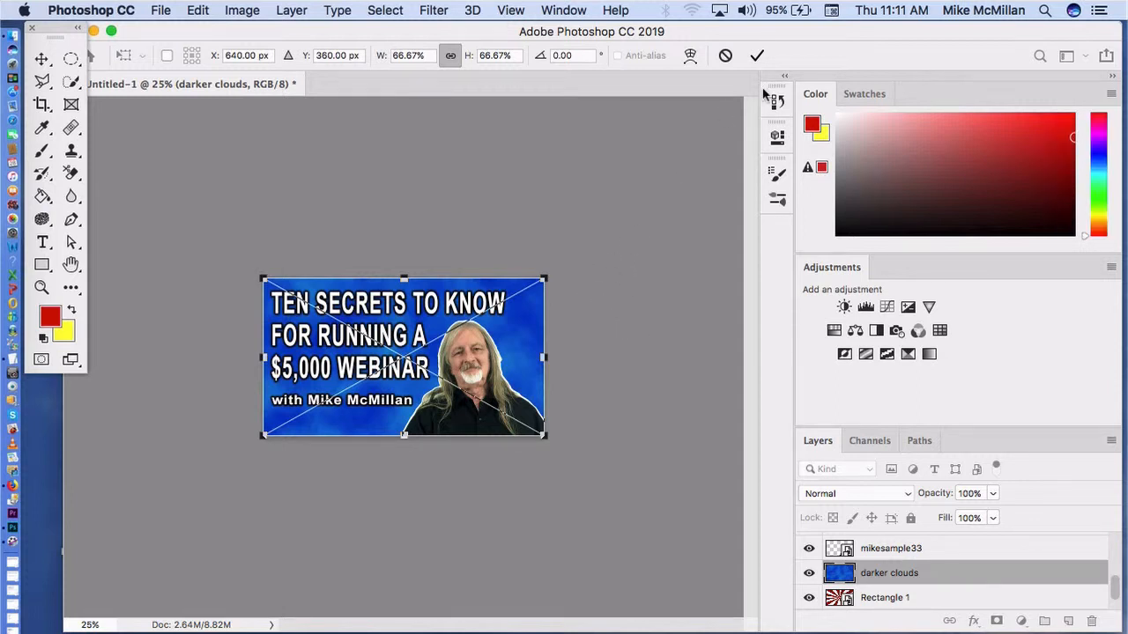
pyautogui.click(756, 57)
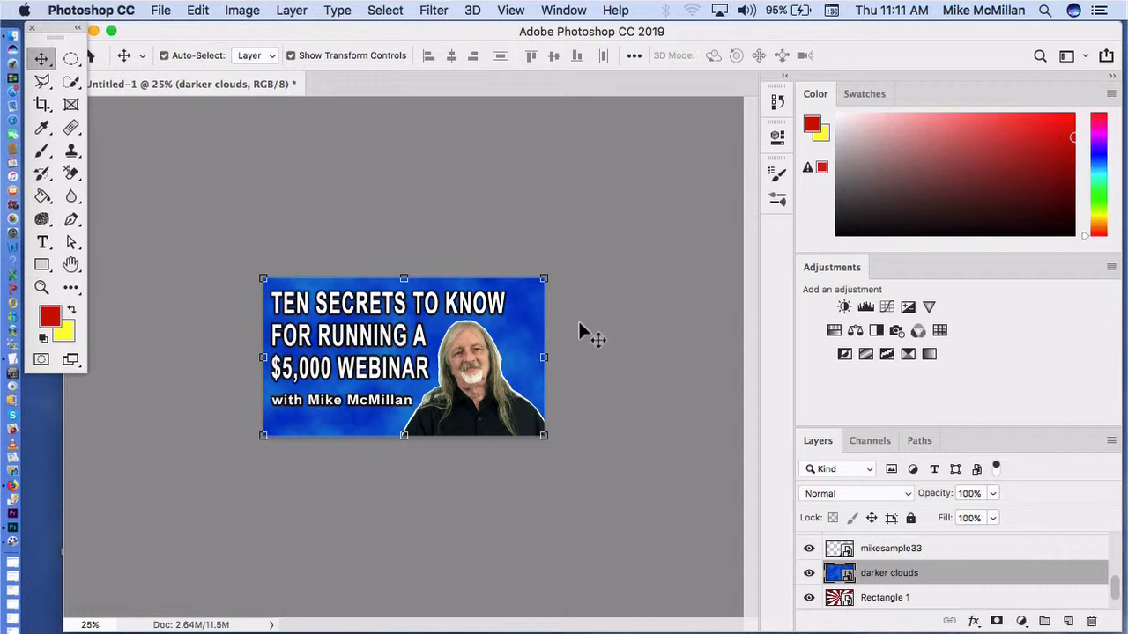
pyautogui.click(649, 353)
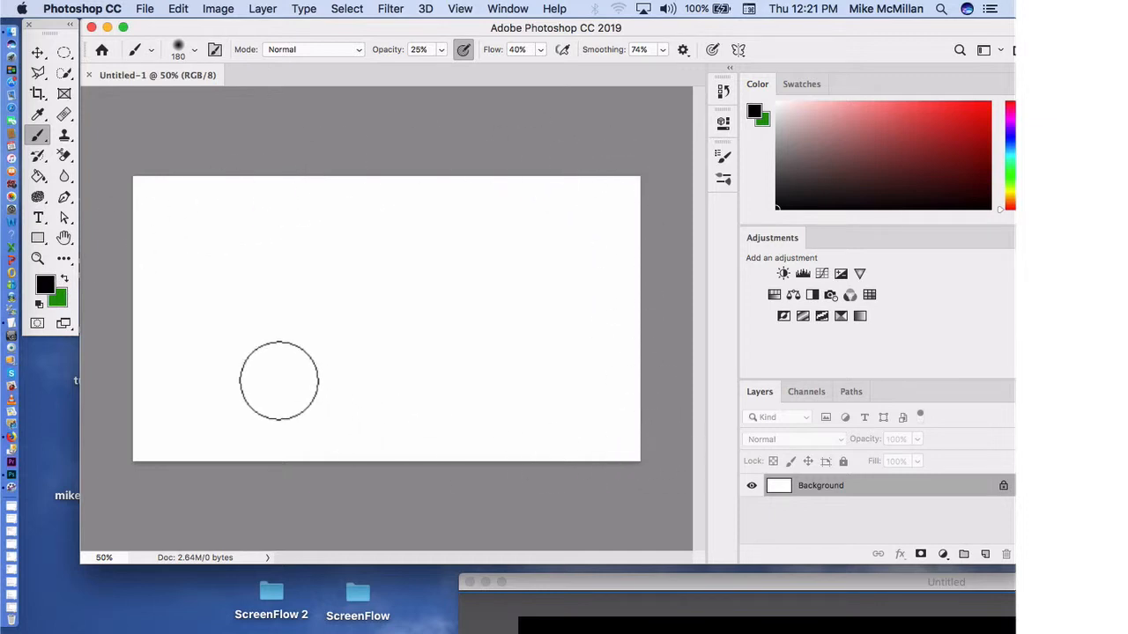
# Step: Set the foreground colour to blue 3366ff and the background colour to a light grey
pyautogui.click(46, 284)
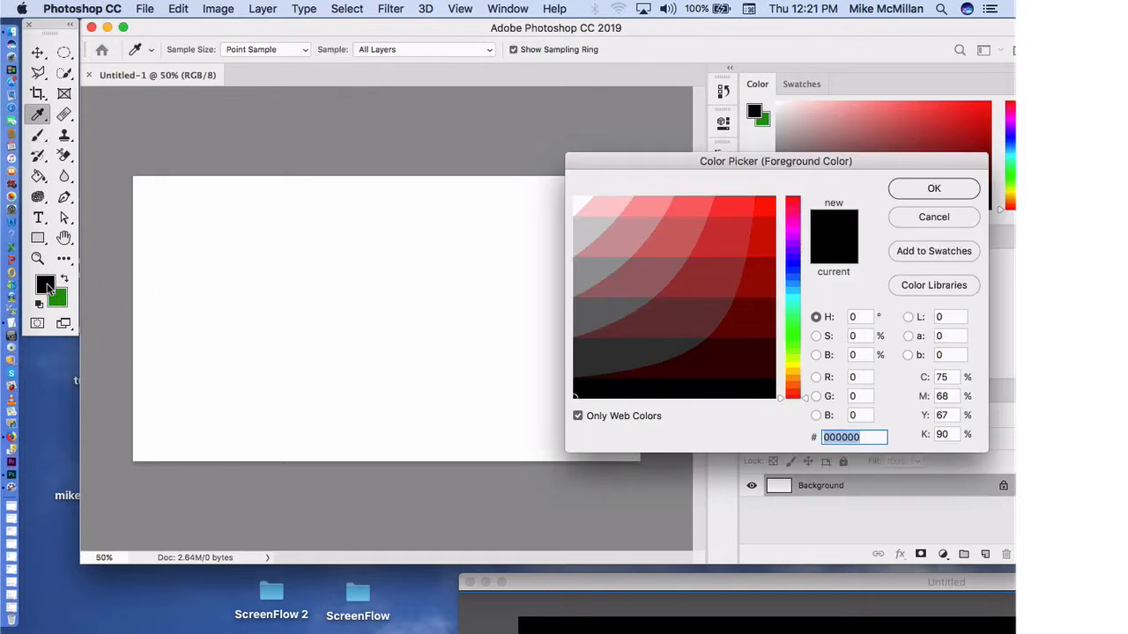
pyautogui.click(794, 270)
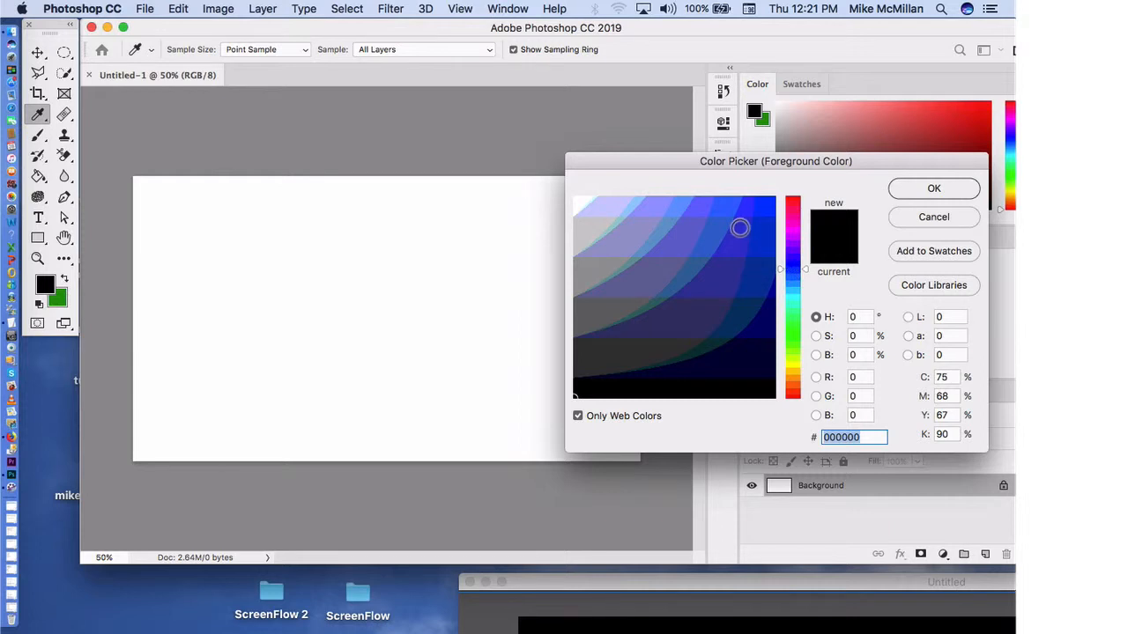
pyautogui.click(729, 209)
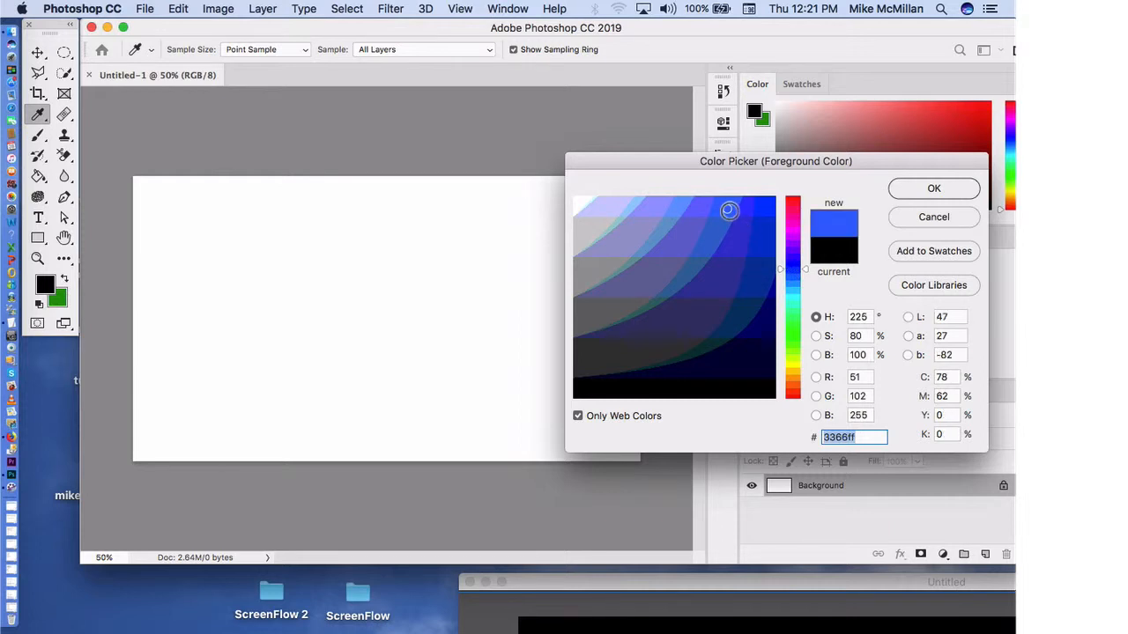
pyautogui.click(934, 189)
pyautogui.press('b')
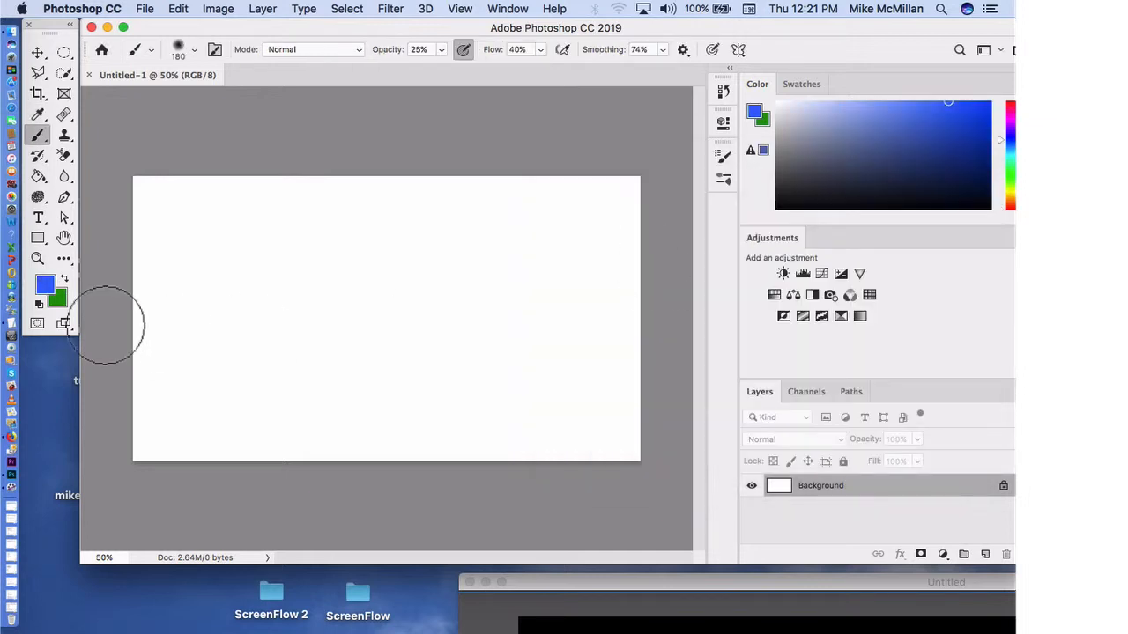
pyautogui.click(62, 302)
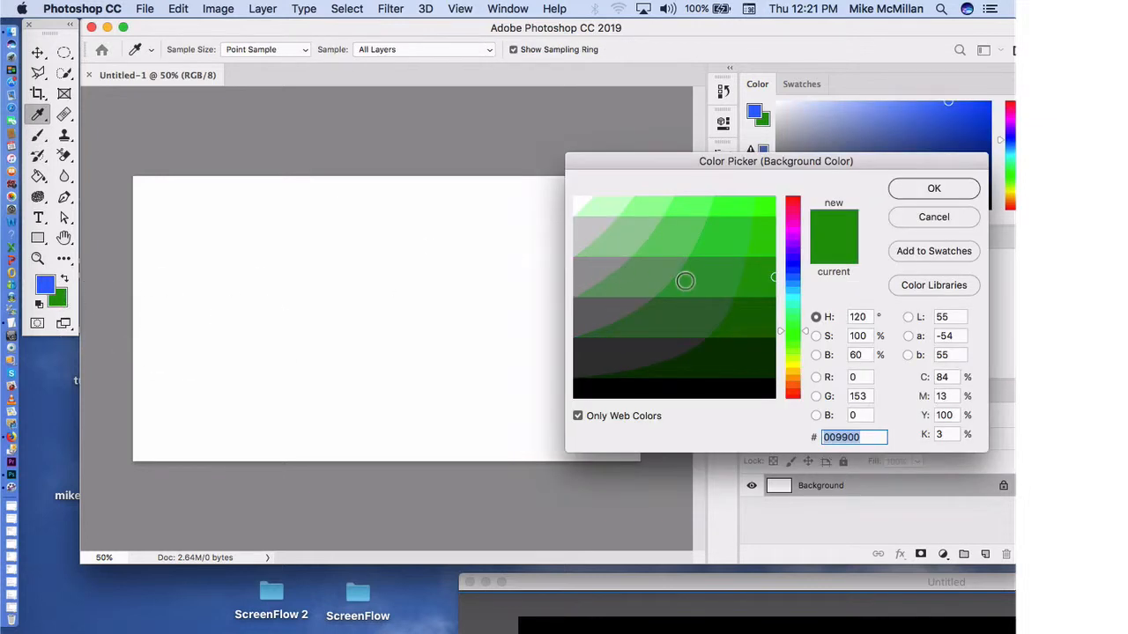
pyautogui.moveTo(685, 281)
pyautogui.mouseDown()
pyautogui.moveTo(577, 199)
pyautogui.moveTo(584, 233)
pyautogui.mouseUp()
pyautogui.click(934, 188)
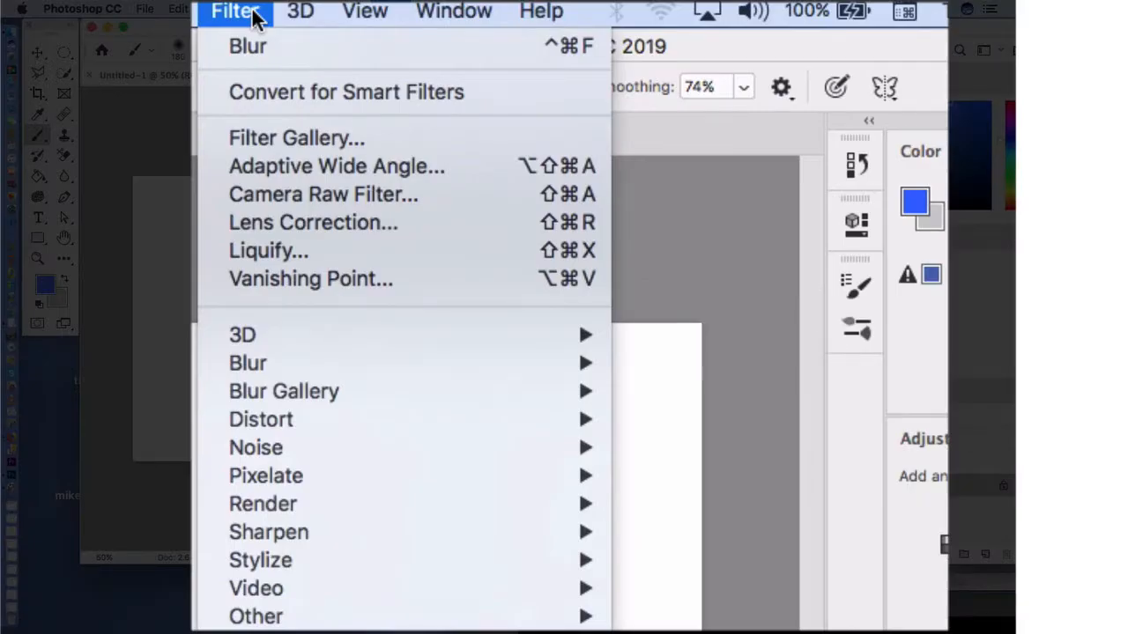
# Step: Render the Clouds filter on the blank Background layer using the blue and light grey colours
pyautogui.moveTo(367, 533)
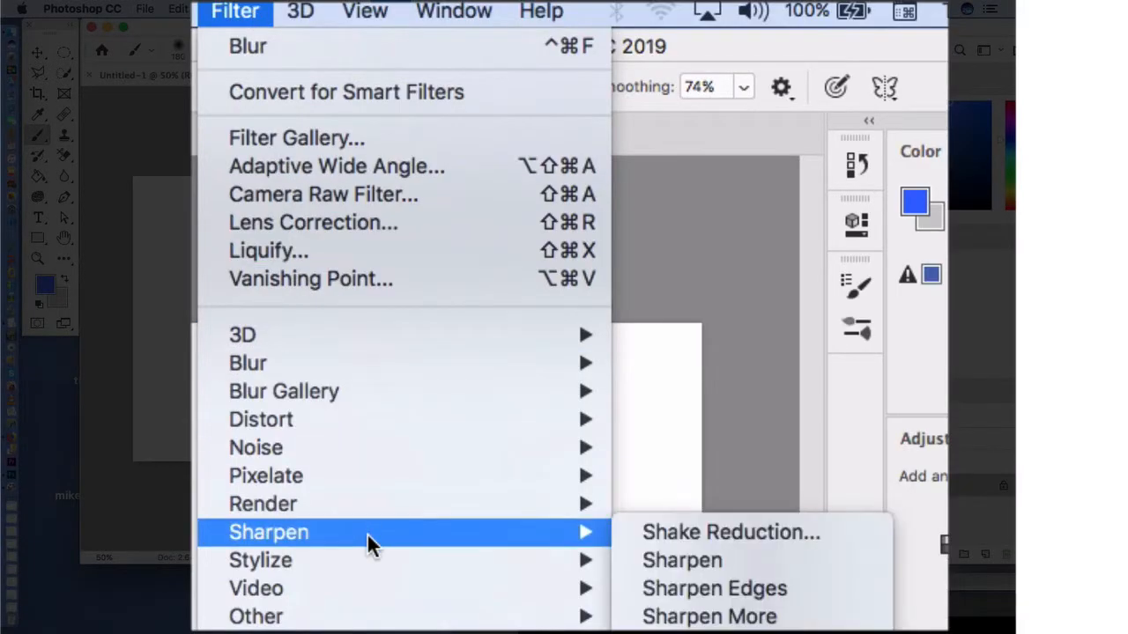
pyautogui.moveTo(365, 500)
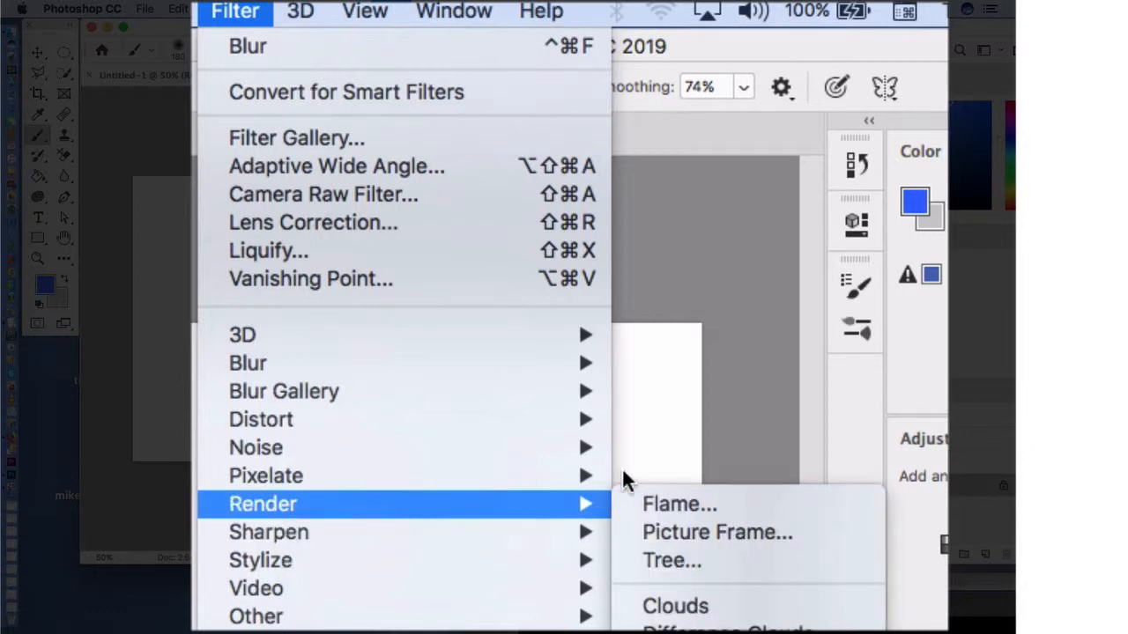
pyautogui.click(680, 606)
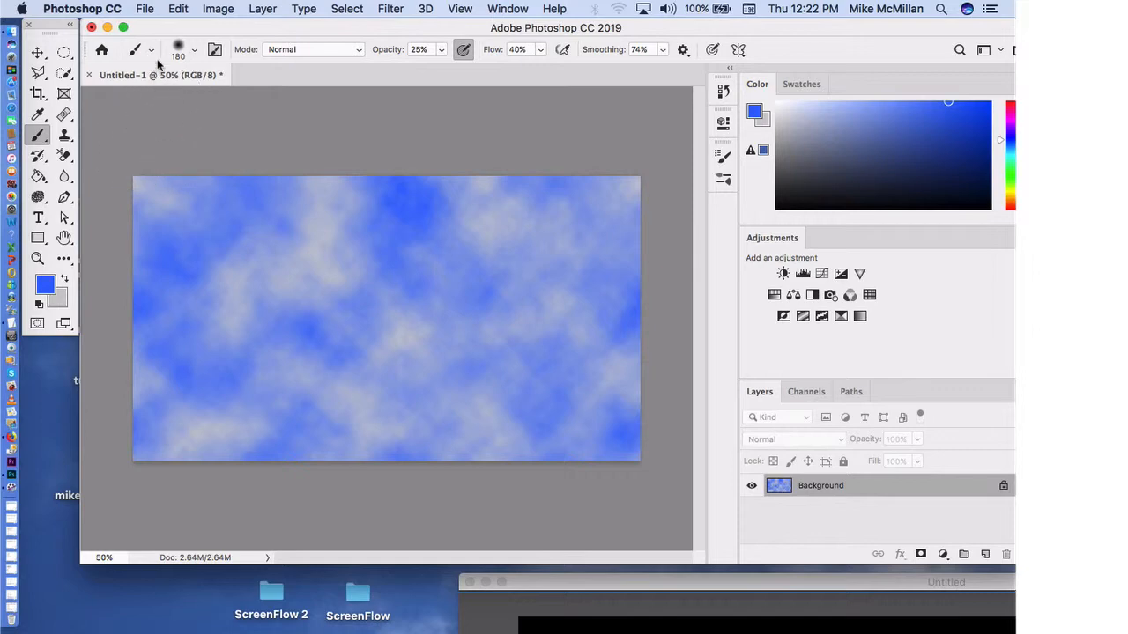
# Step: Paint blue over grey patches in the upper part of the clouds with the 180 px Soft Round brush
pyautogui.click(192, 50)
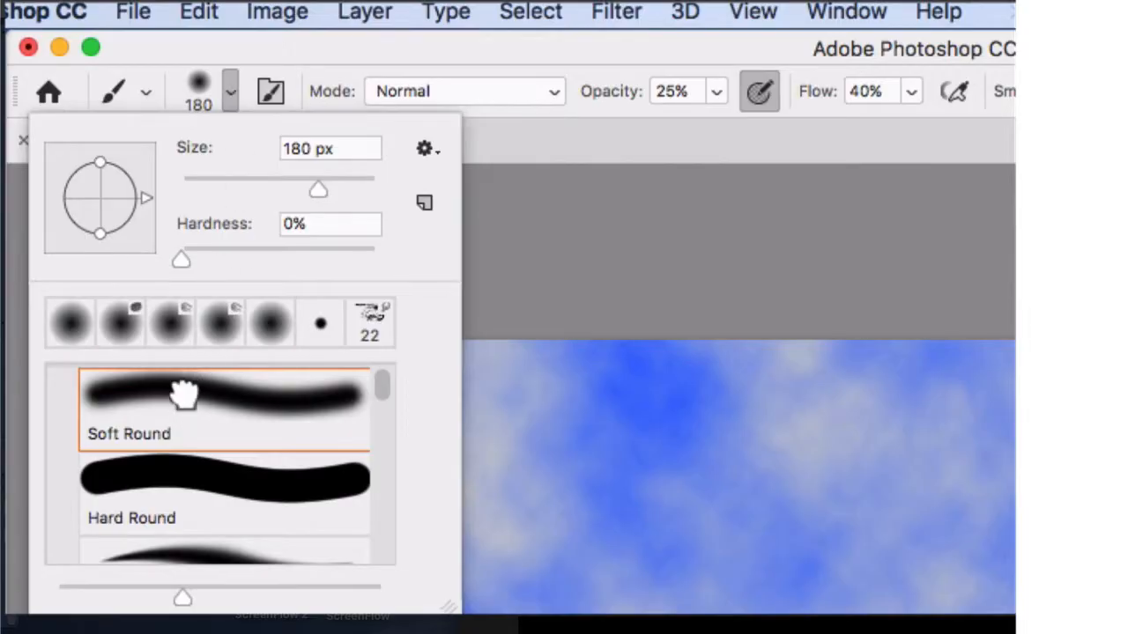
pyautogui.click(599, 269)
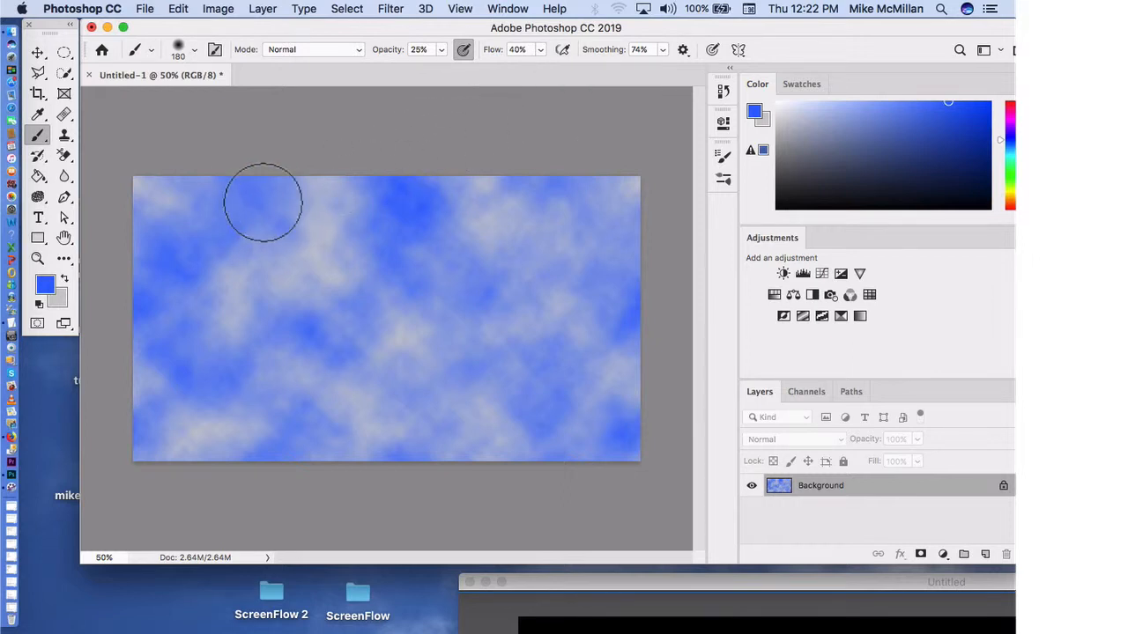
pyautogui.moveTo(264, 203); pyautogui.dragTo(279, 186)
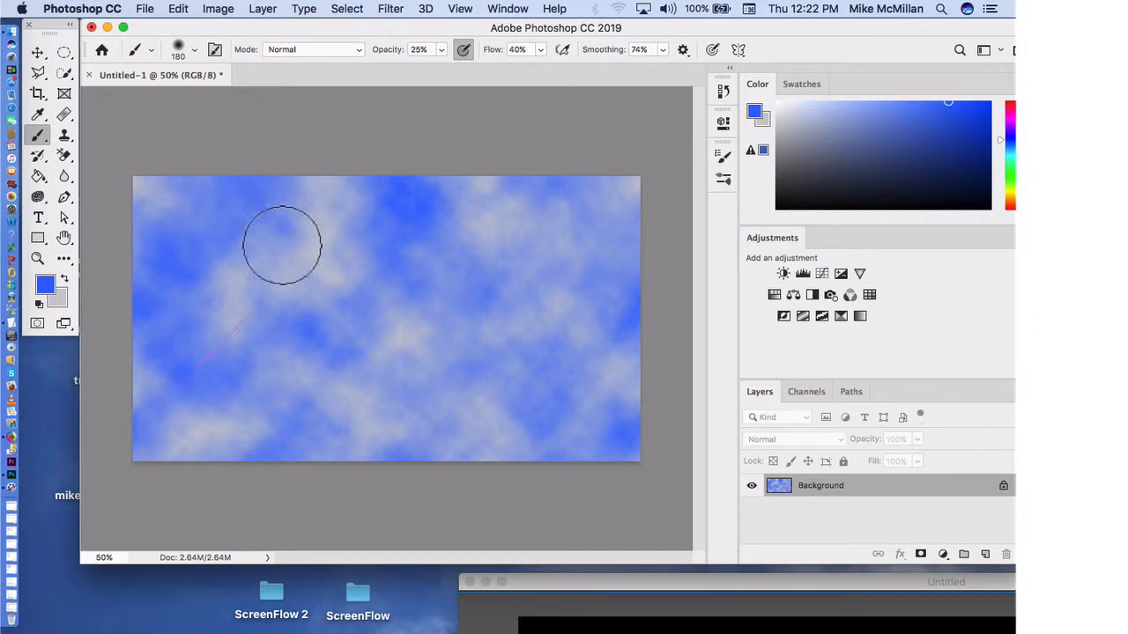
pyautogui.moveTo(282, 244)
pyautogui.mouseDown()
pyautogui.moveTo(201, 472)
pyautogui.moveTo(489, 59)
pyautogui.moveTo(236, 453)
pyautogui.moveTo(378, 276)
pyautogui.moveTo(453, 249)
pyautogui.moveTo(470, 285)
pyautogui.moveTo(711, 178)
pyautogui.moveTo(404, 205)
pyautogui.moveTo(605, 220)
pyautogui.moveTo(495, 227)
pyautogui.moveTo(277, 193)
pyautogui.moveTo(404, 184)
pyautogui.moveTo(247, 356)
pyautogui.moveTo(392, 221)
pyautogui.moveTo(280, 318)
pyautogui.moveTo(381, 266)
pyautogui.moveTo(237, 357)
pyautogui.moveTo(247, 285)
pyautogui.moveTo(185, 416)
pyautogui.moveTo(174, 470)
pyautogui.moveTo(162, 357)
pyautogui.moveTo(187, 465)
pyautogui.moveTo(406, 389)
pyautogui.moveTo(492, 399)
pyautogui.moveTo(414, 408)
pyautogui.moveTo(623, 238)
pyautogui.moveTo(652, 304)
pyautogui.moveTo(404, 367)
pyautogui.moveTo(561, 230)
pyautogui.moveTo(562, 367)
pyautogui.moveTo(631, 407)
pyautogui.moveTo(662, 447)
pyautogui.moveTo(344, 470)
pyautogui.moveTo(543, 462)
pyautogui.moveTo(604, 453)
pyautogui.moveTo(252, 465)
pyautogui.moveTo(295, 429)
pyautogui.moveTo(783, 385)
pyautogui.moveTo(634, 450)
pyautogui.moveTo(332, 416)
pyautogui.moveTo(150, 416)
pyautogui.moveTo(172, 337)
pyautogui.moveTo(379, 229)
pyautogui.moveTo(254, 311)
pyautogui.moveTo(267, 333)
pyautogui.moveTo(409, 200)
pyautogui.moveTo(244, 387)
pyautogui.moveTo(392, 254)
pyautogui.moveTo(327, 359)
pyautogui.moveTo(417, 370)
pyautogui.moveTo(361, 411)
pyautogui.moveTo(434, 316)
pyautogui.moveTo(303, 450)
pyautogui.moveTo(599, 304)
pyautogui.moveTo(525, 430)
pyautogui.moveTo(580, 495)
pyautogui.moveTo(600, 260)
pyautogui.moveTo(610, 328)
pyautogui.moveTo(627, 347)
pyautogui.moveTo(534, 238)
pyautogui.moveTo(482, 241)
pyautogui.moveTo(548, 301)
pyautogui.moveTo(570, 230)
pyautogui.moveTo(585, 230)
pyautogui.moveTo(490, 231)
pyautogui.moveTo(408, 427)
pyautogui.moveTo(410, 368)
pyautogui.moveTo(524, 452)
pyautogui.moveTo(463, 331)
pyautogui.moveTo(590, 344)
pyautogui.moveTo(181, 411)
pyautogui.moveTo(256, 412)
pyautogui.moveTo(169, 478)
pyautogui.moveTo(235, 456)
pyautogui.moveTo(279, 482)
pyautogui.moveTo(158, 460)
pyautogui.moveTo(156, 428)
pyautogui.moveTo(466, 293)
pyautogui.moveTo(413, 370)
pyautogui.moveTo(177, 306)
pyautogui.moveTo(332, 171)
pyautogui.moveTo(365, 194)
pyautogui.moveTo(153, 189)
pyautogui.moveTo(642, 168)
pyautogui.moveTo(534, 220)
pyautogui.moveTo(644, 205)
pyautogui.moveTo(658, 320)
pyautogui.moveTo(647, 182)
pyautogui.moveTo(653, 482)
pyautogui.moveTo(282, 470)
pyautogui.moveTo(159, 320)
pyautogui.moveTo(169, 154)
pyautogui.moveTo(151, 177)
pyautogui.moveTo(153, 194)
pyautogui.moveTo(493, 302)
pyautogui.moveTo(403, 495)
pyautogui.moveTo(642, 474)
pyautogui.moveTo(629, 353)
pyautogui.moveTo(653, 228)
pyautogui.mouseUp()
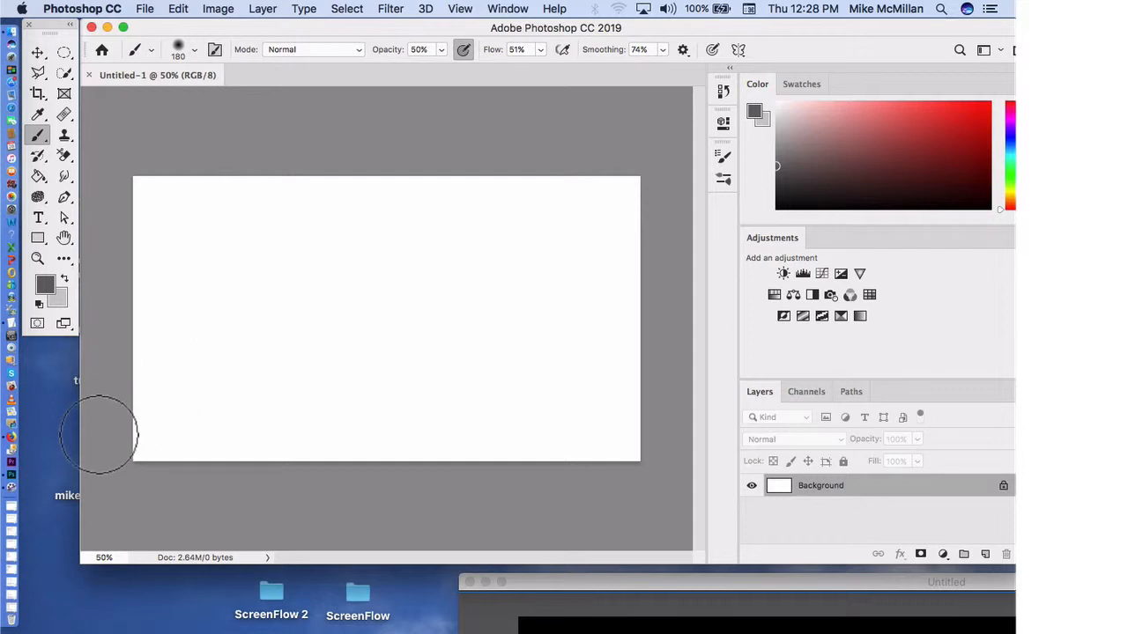
# Step: Set the foreground colour to black and fill the blank canvas with it using the Paint Bucket
pyautogui.click(46, 285)
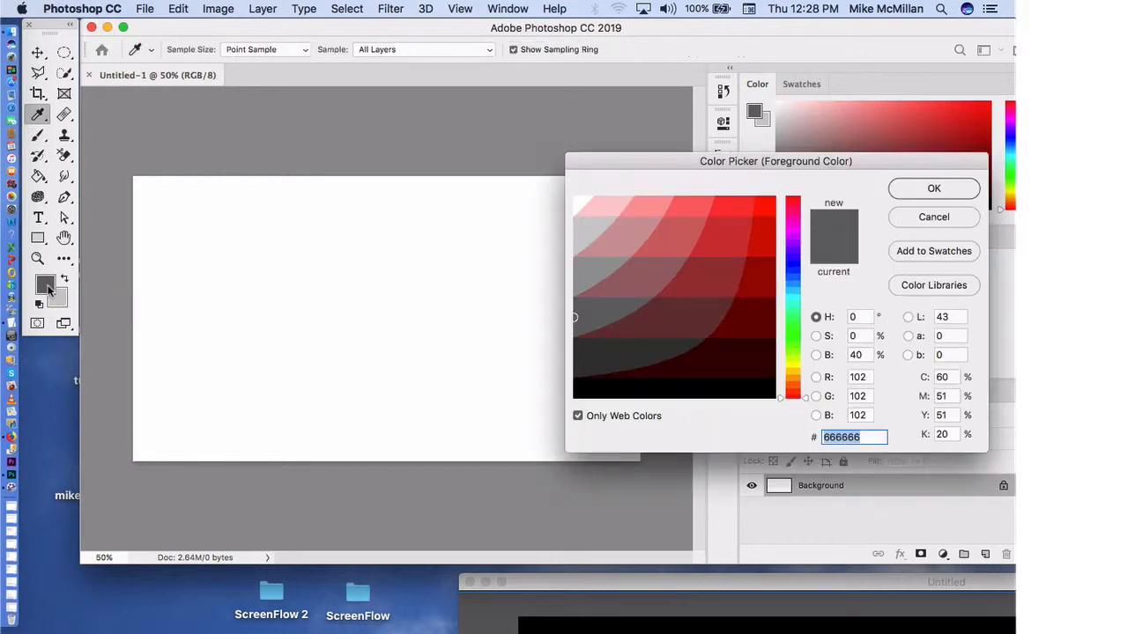
pyautogui.click(776, 399)
pyautogui.click(902, 187)
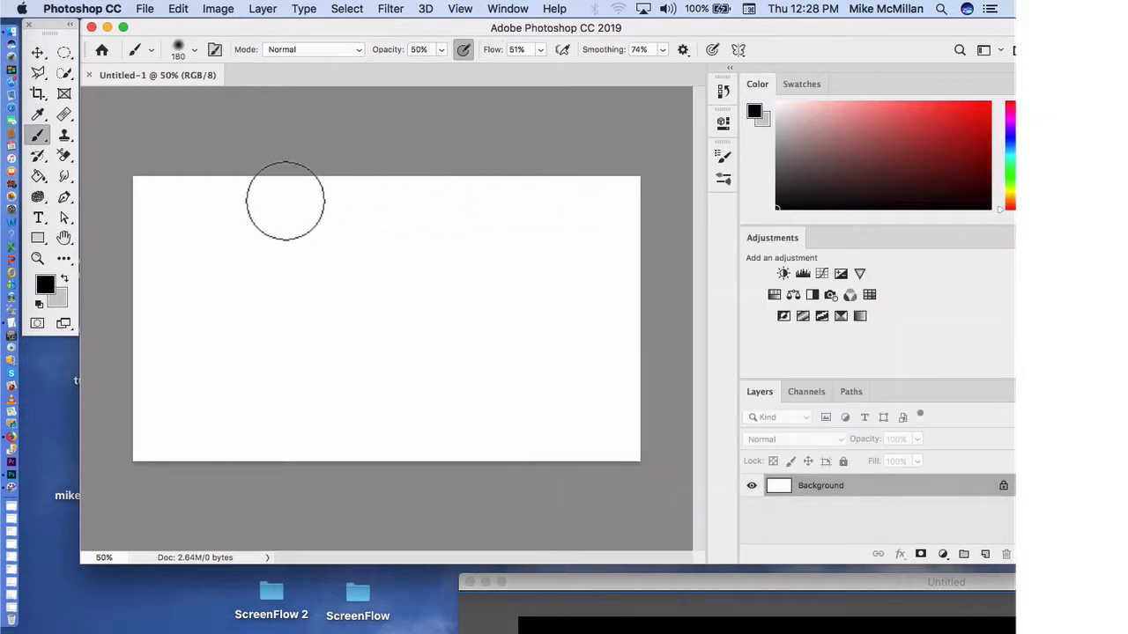
pyautogui.click(43, 176)
pyautogui.click(245, 253)
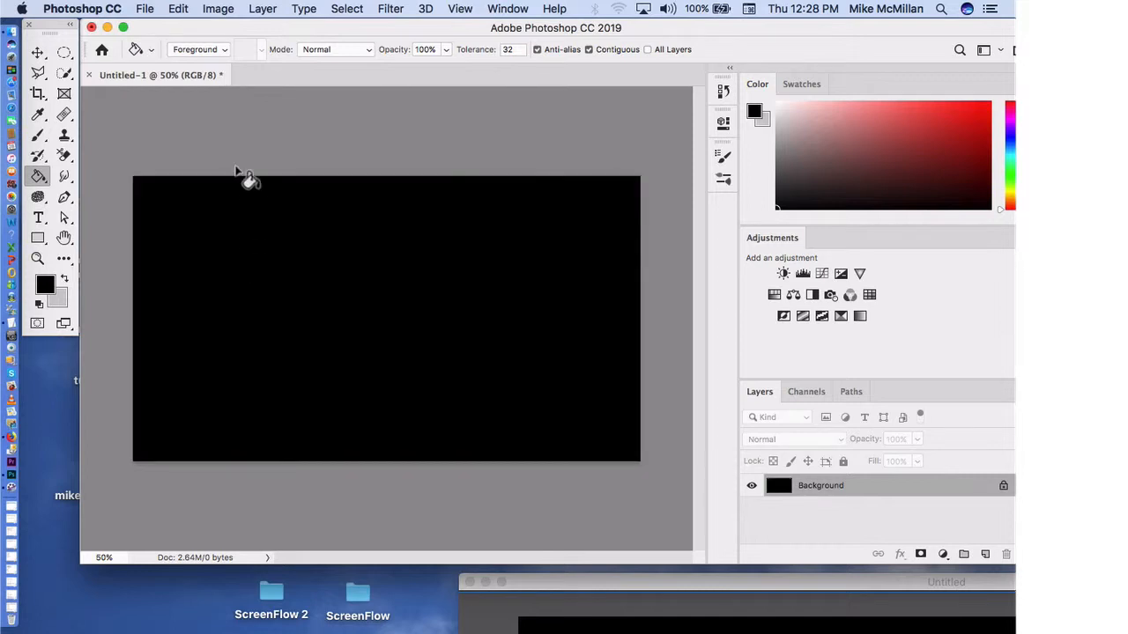
# Step: Set the foreground colour to dark grey 666666
pyautogui.click(46, 285)
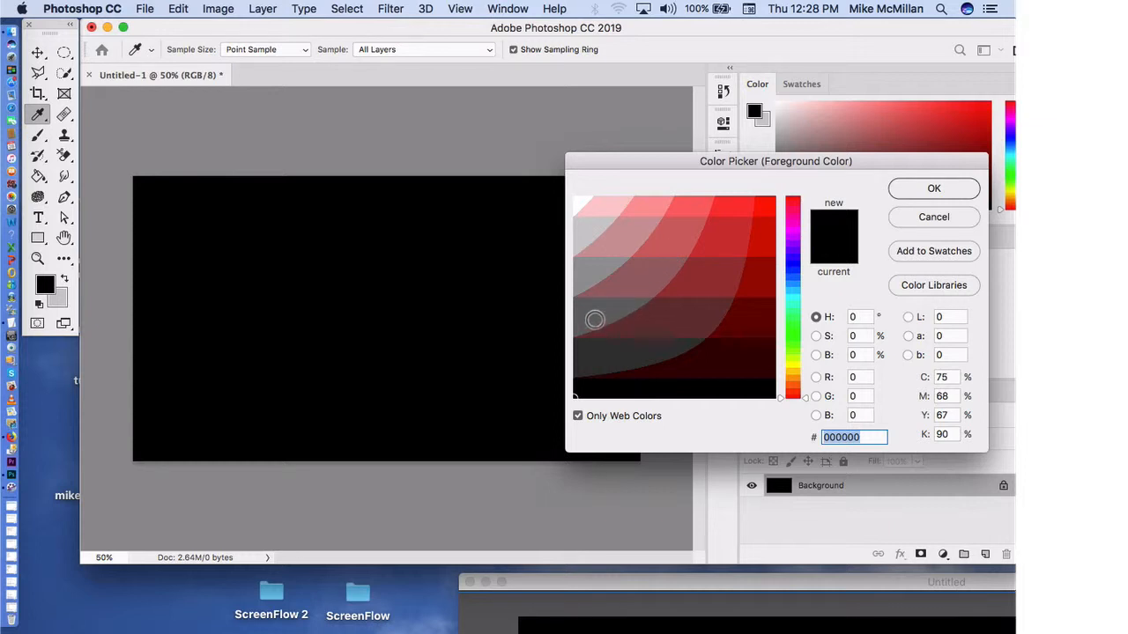
pyautogui.click(595, 322)
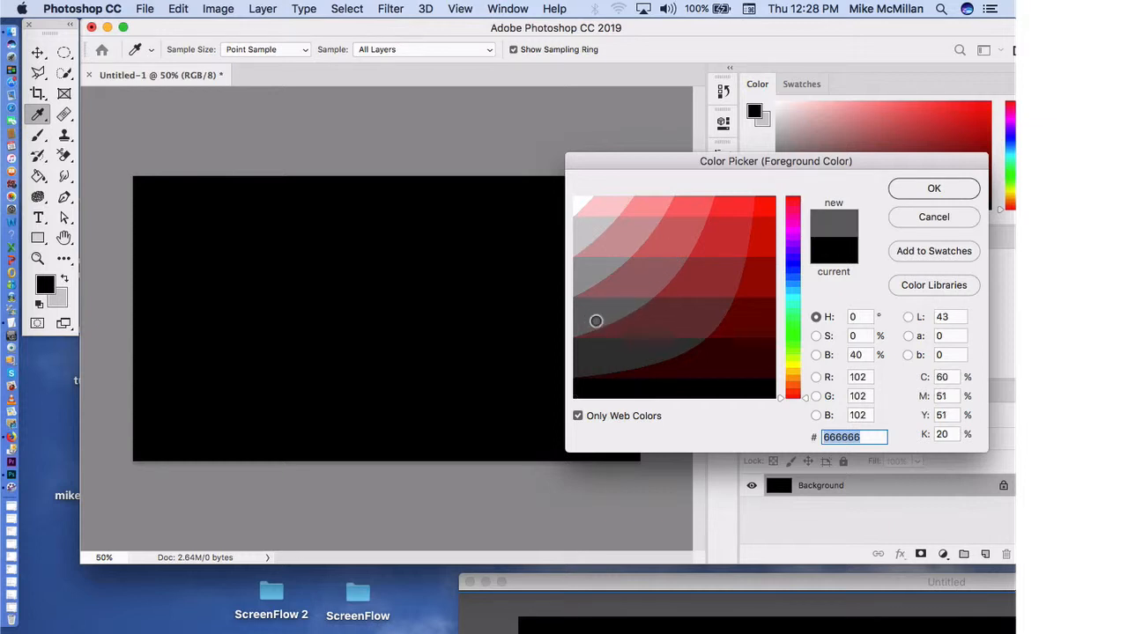
pyautogui.click(936, 191)
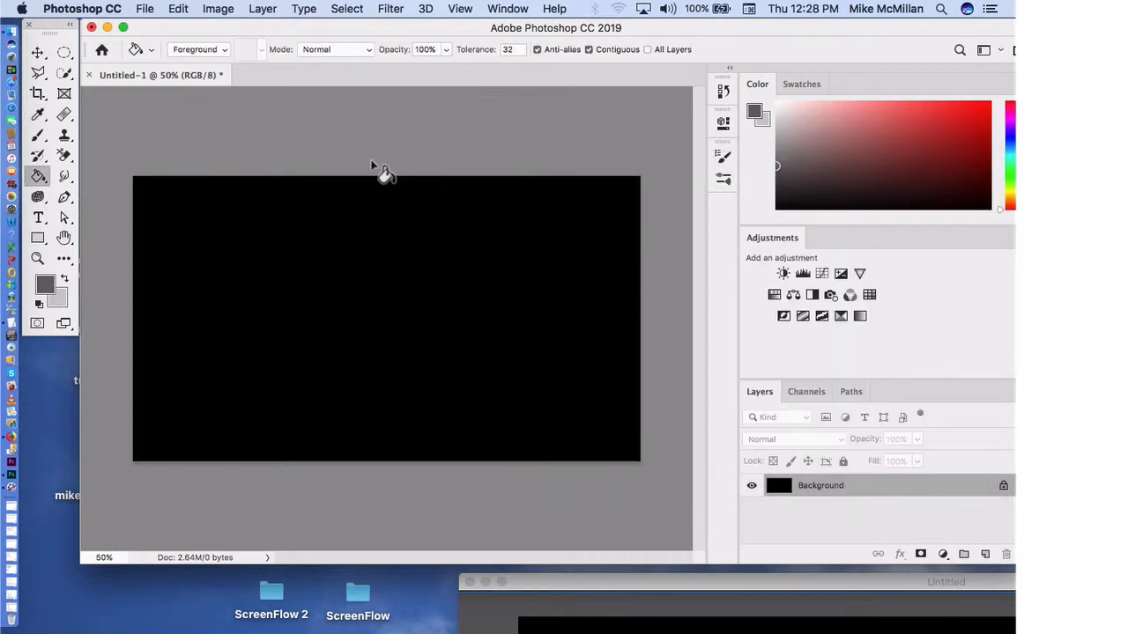
# Step: Paint loose, overlapping dark grey smoky strokes across the black canvas with the 180 px Soft Round brush
pyautogui.click(40, 135)
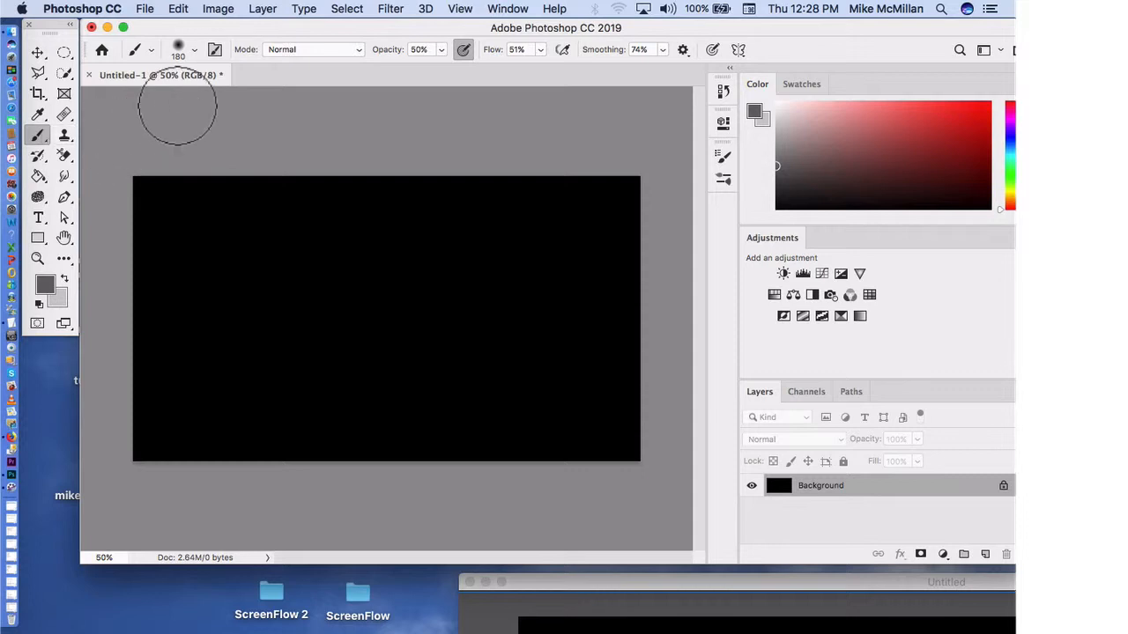
pyautogui.click(195, 51)
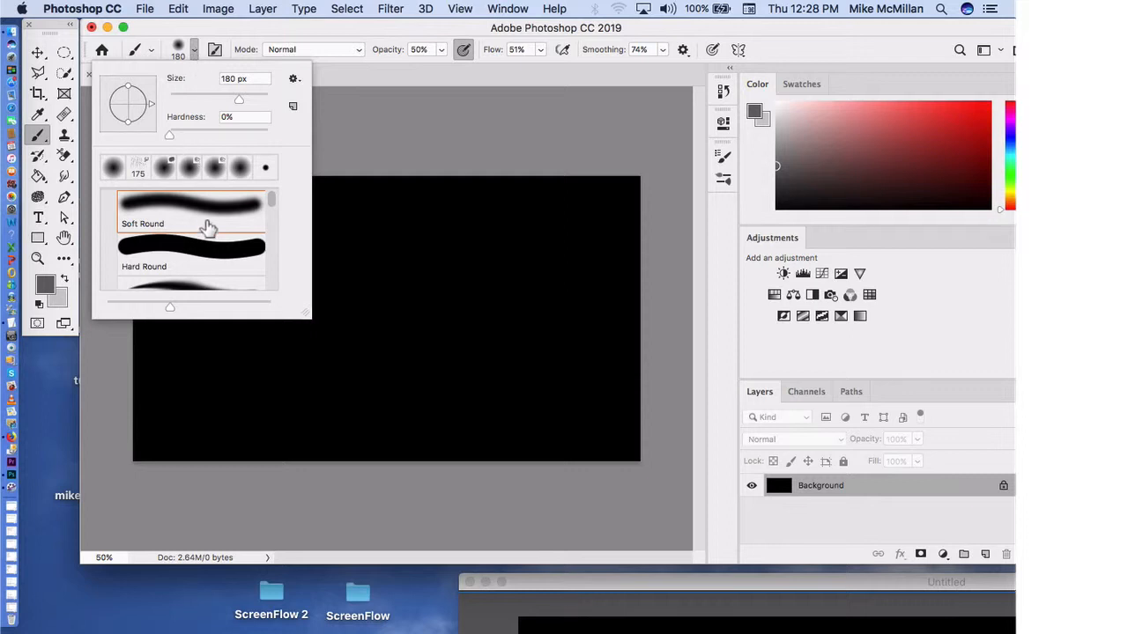
pyautogui.click(420, 156)
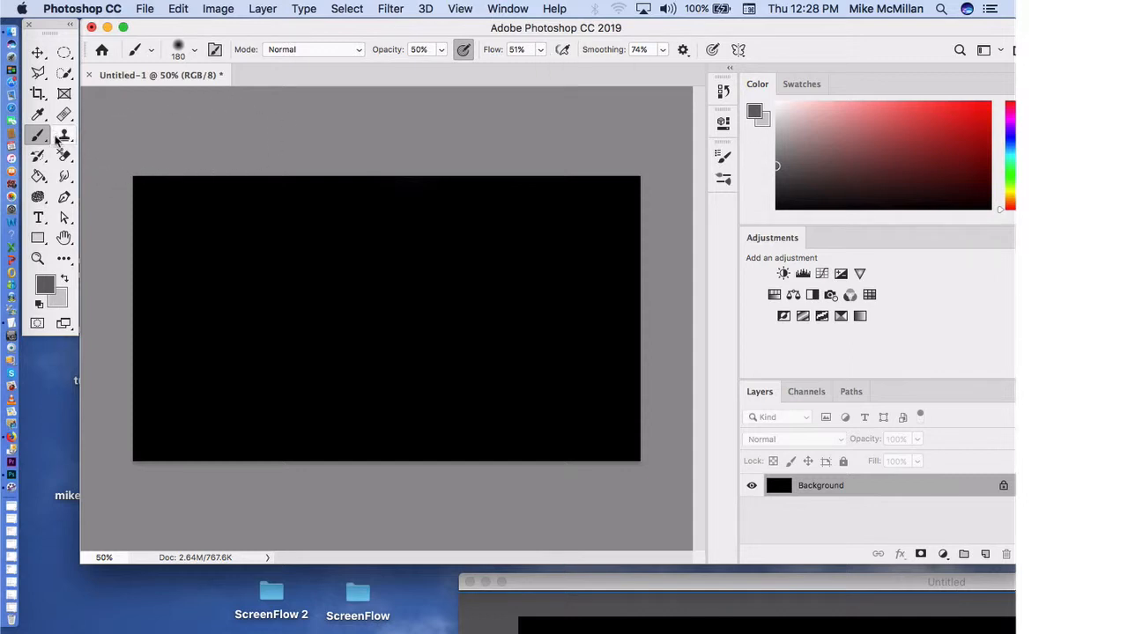
pyautogui.moveTo(255, 235)
pyautogui.mouseDown()
pyautogui.moveTo(225, 289)
pyautogui.moveTo(253, 405)
pyautogui.moveTo(271, 418)
pyautogui.moveTo(238, 305)
pyautogui.moveTo(284, 290)
pyautogui.mouseUp()
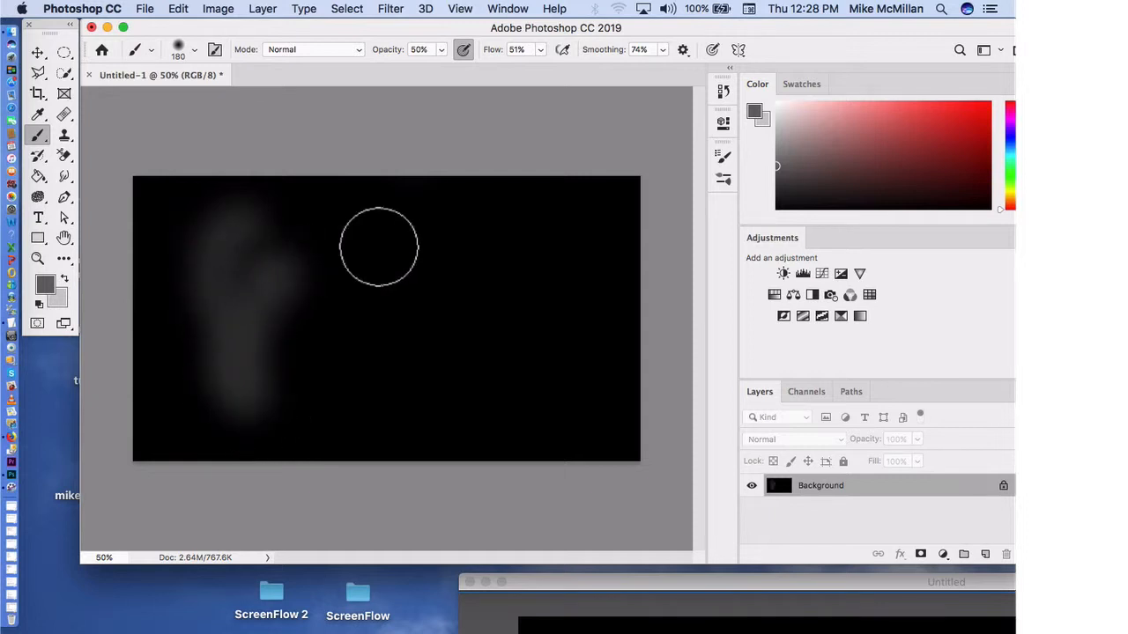
pyautogui.moveTo(442, 223)
pyautogui.mouseDown()
pyautogui.moveTo(546, 235)
pyautogui.moveTo(446, 282)
pyautogui.moveTo(559, 308)
pyautogui.moveTo(456, 372)
pyautogui.moveTo(508, 354)
pyautogui.moveTo(439, 322)
pyautogui.moveTo(305, 310)
pyautogui.mouseUp()
pyautogui.moveTo(181, 199)
pyautogui.mouseDown()
pyautogui.moveTo(181, 400)
pyautogui.moveTo(174, 205)
pyautogui.moveTo(232, 411)
pyautogui.moveTo(393, 397)
pyautogui.moveTo(627, 279)
pyautogui.moveTo(652, 385)
pyautogui.moveTo(600, 337)
pyautogui.moveTo(577, 237)
pyautogui.moveTo(579, 296)
pyautogui.mouseUp()
pyautogui.moveTo(466, 285)
pyautogui.mouseDown()
pyautogui.moveTo(261, 291)
pyautogui.moveTo(465, 294)
pyautogui.moveTo(323, 359)
pyautogui.moveTo(433, 295)
pyautogui.moveTo(373, 322)
pyautogui.mouseUp()
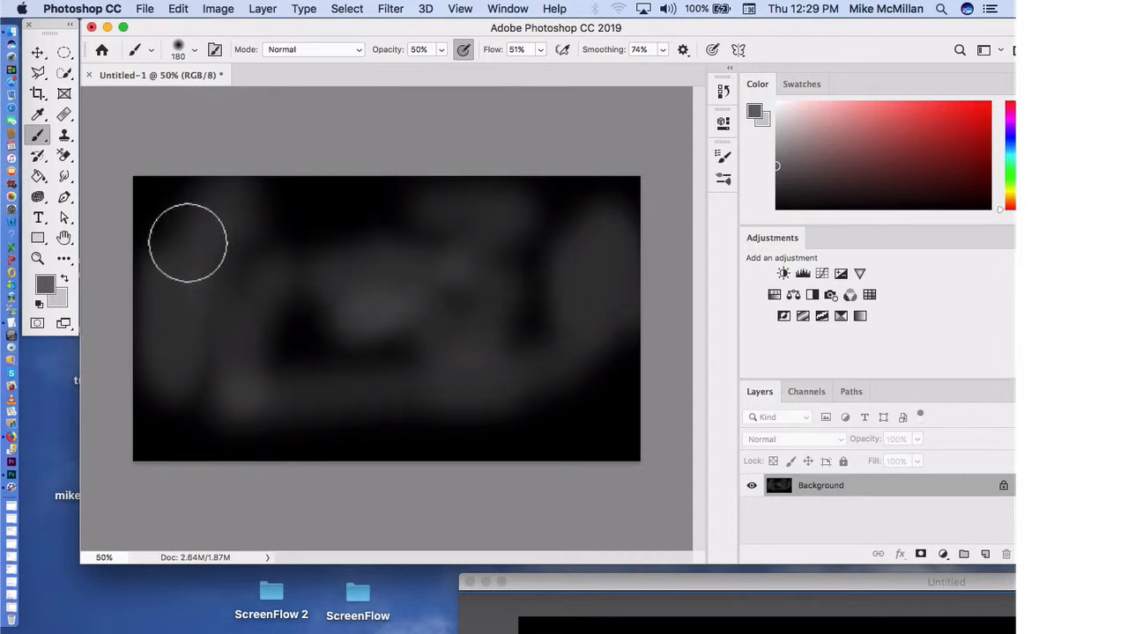
pyautogui.moveTo(172, 214)
pyautogui.mouseDown()
pyautogui.moveTo(177, 479)
pyautogui.moveTo(148, 391)
pyautogui.moveTo(176, 496)
pyautogui.moveTo(380, 441)
pyautogui.moveTo(653, 411)
pyautogui.moveTo(507, 391)
pyautogui.moveTo(257, 460)
pyautogui.moveTo(272, 347)
pyautogui.moveTo(612, 172)
pyautogui.moveTo(452, 197)
pyautogui.moveTo(211, 200)
pyautogui.moveTo(580, 169)
pyautogui.moveTo(618, 258)
pyautogui.moveTo(639, 461)
pyautogui.moveTo(620, 254)
pyautogui.moveTo(543, 348)
pyautogui.moveTo(523, 309)
pyautogui.moveTo(632, 423)
pyautogui.moveTo(636, 448)
pyautogui.moveTo(333, 264)
pyautogui.moveTo(229, 213)
pyautogui.moveTo(173, 216)
pyautogui.moveTo(218, 347)
pyautogui.moveTo(192, 364)
pyautogui.moveTo(209, 171)
pyautogui.moveTo(209, 356)
pyautogui.moveTo(430, 322)
pyautogui.moveTo(328, 366)
pyautogui.moveTo(441, 341)
pyautogui.moveTo(521, 220)
pyautogui.moveTo(507, 295)
pyautogui.moveTo(583, 417)
pyautogui.moveTo(629, 421)
pyautogui.moveTo(639, 449)
pyautogui.moveTo(554, 460)
pyautogui.moveTo(620, 281)
pyautogui.moveTo(392, 174)
pyautogui.moveTo(300, 332)
pyautogui.moveTo(184, 452)
pyautogui.moveTo(521, 315)
pyautogui.moveTo(378, 227)
pyautogui.moveTo(214, 277)
pyautogui.mouseUp()
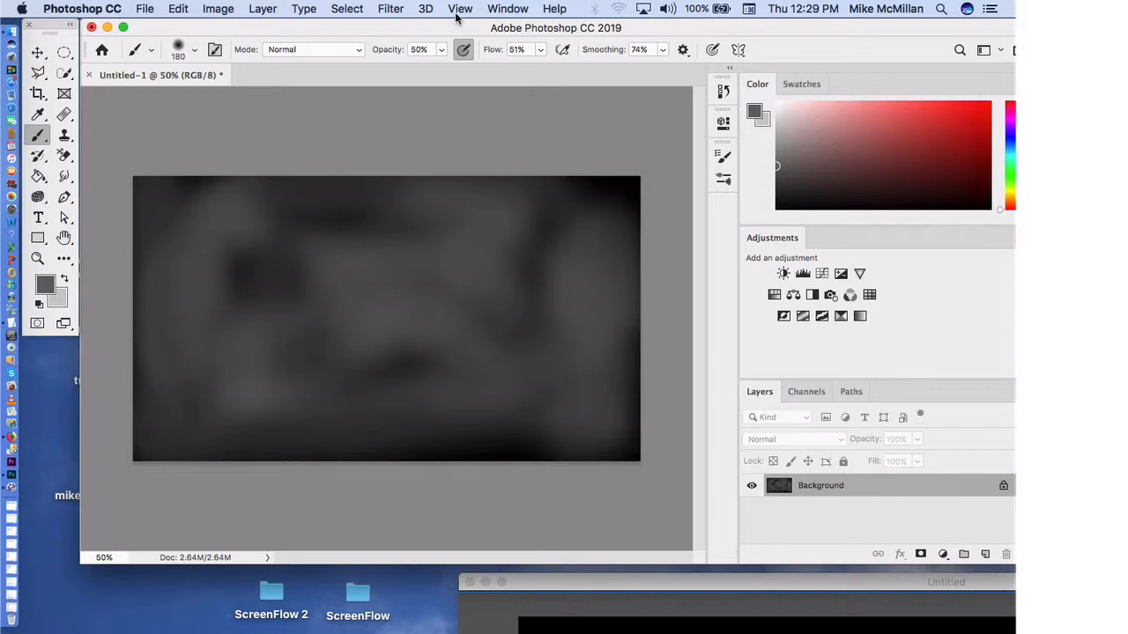
# Step: Apply a Gaussian Blur with a radius of 45.8 pixels to the painted Background layer
pyautogui.click(393, 9)
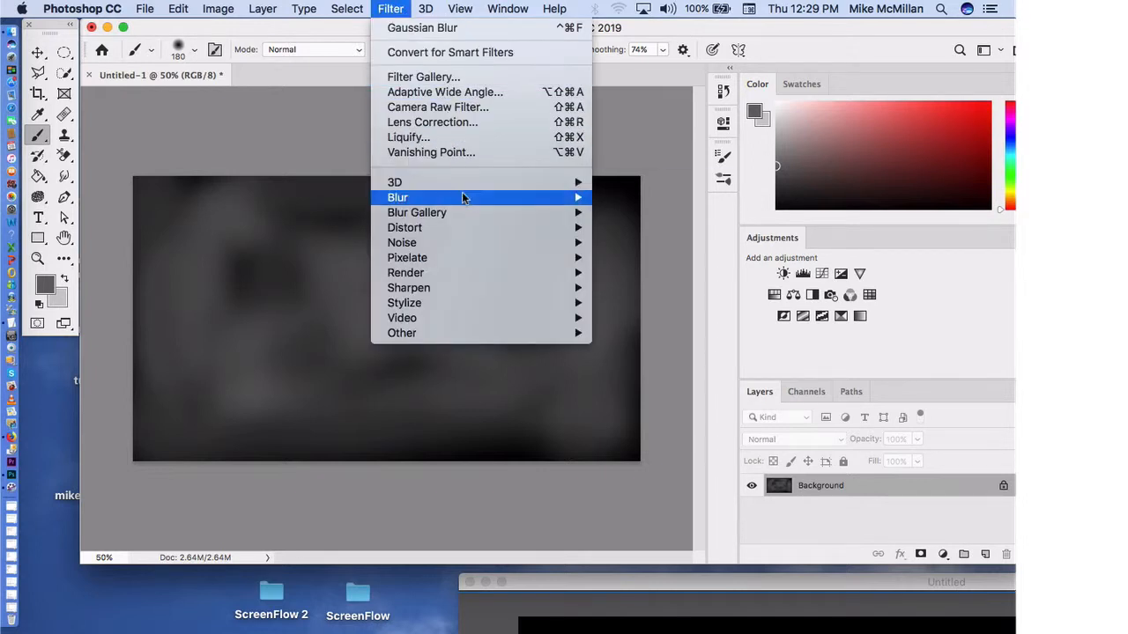
pyautogui.moveTo(608, 193)
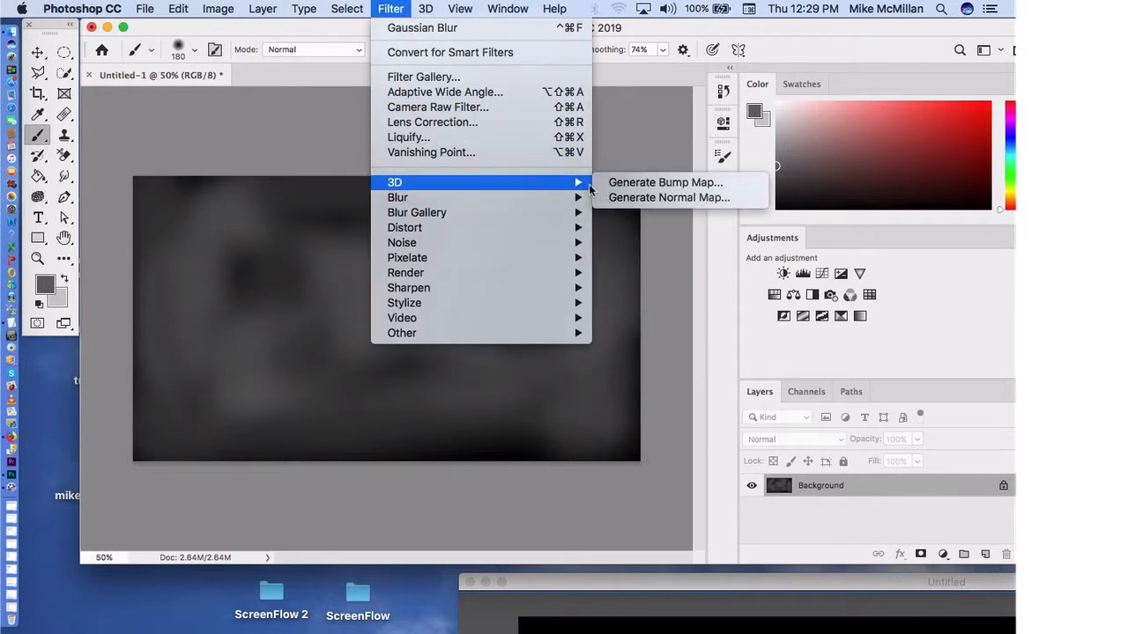
pyautogui.moveTo(573, 199)
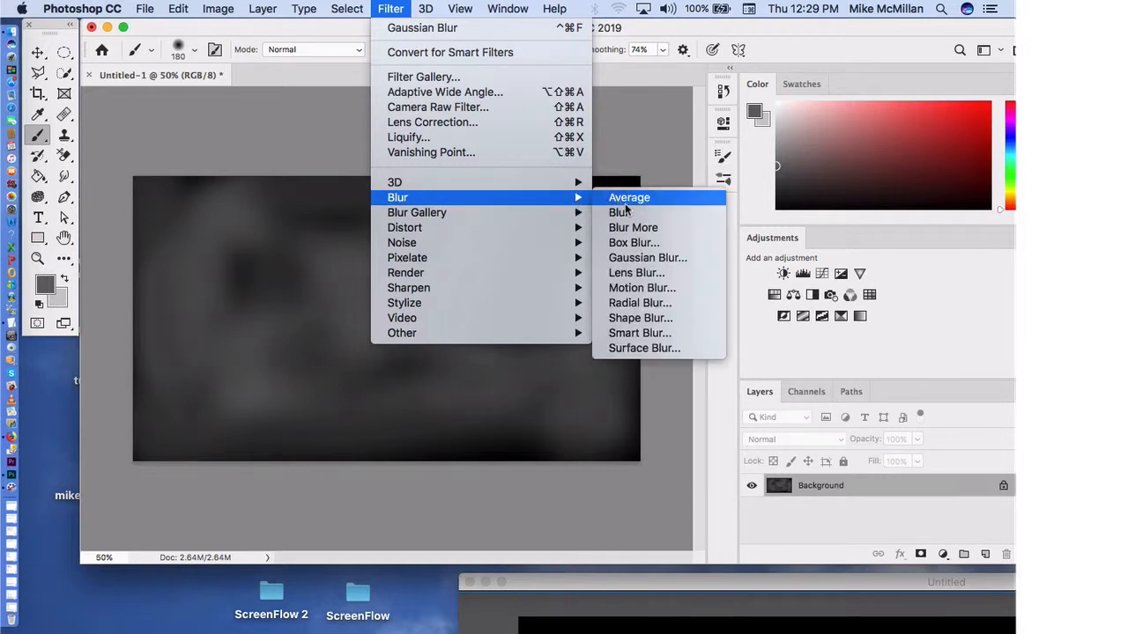
pyautogui.click(642, 258)
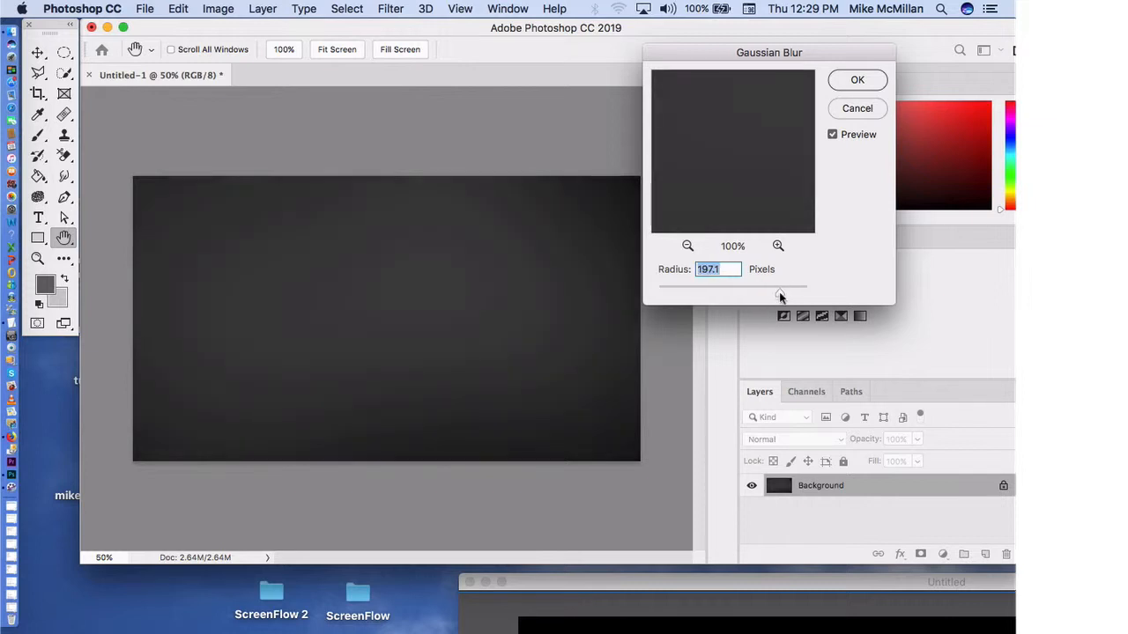
pyautogui.moveTo(779, 291); pyautogui.dragTo(703, 301)
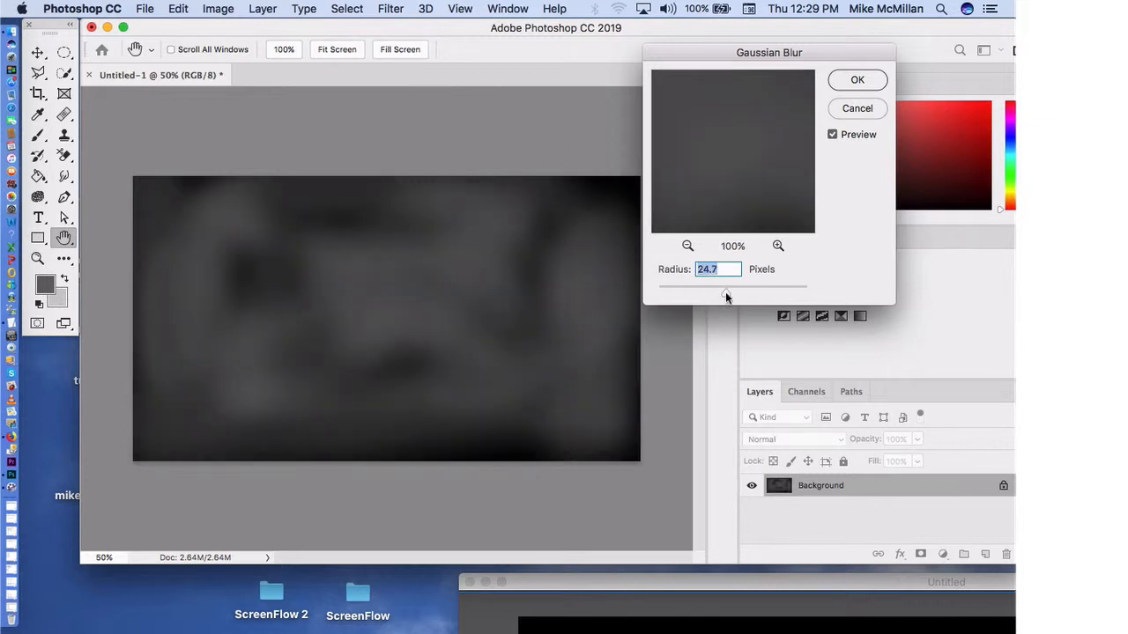
pyautogui.moveTo(725, 292); pyautogui.dragTo(746, 298)
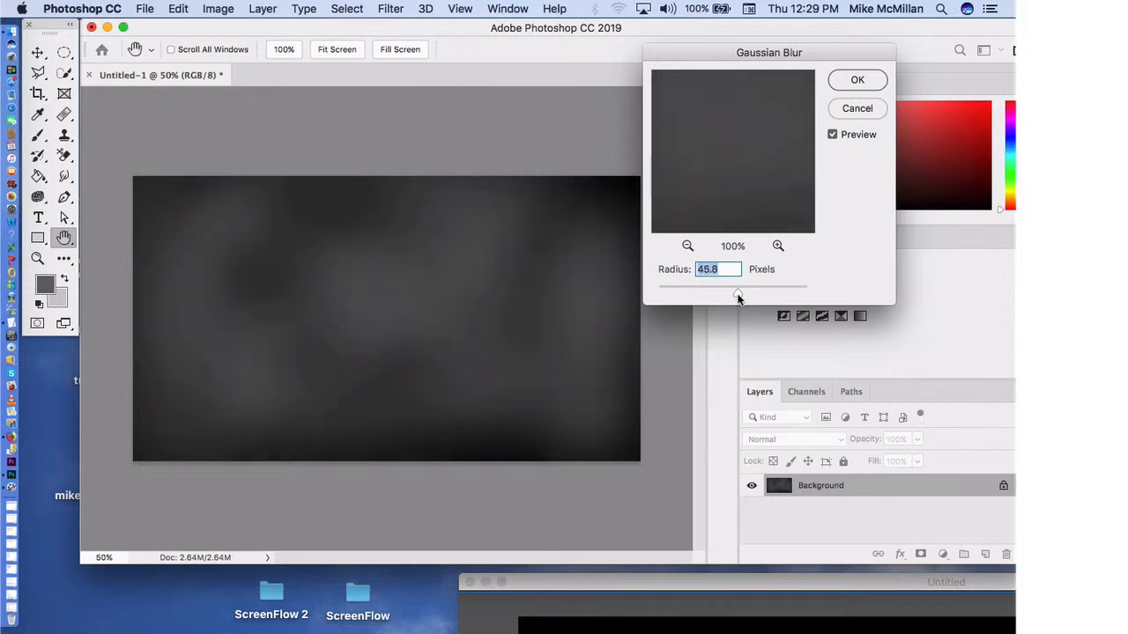
pyautogui.click(857, 80)
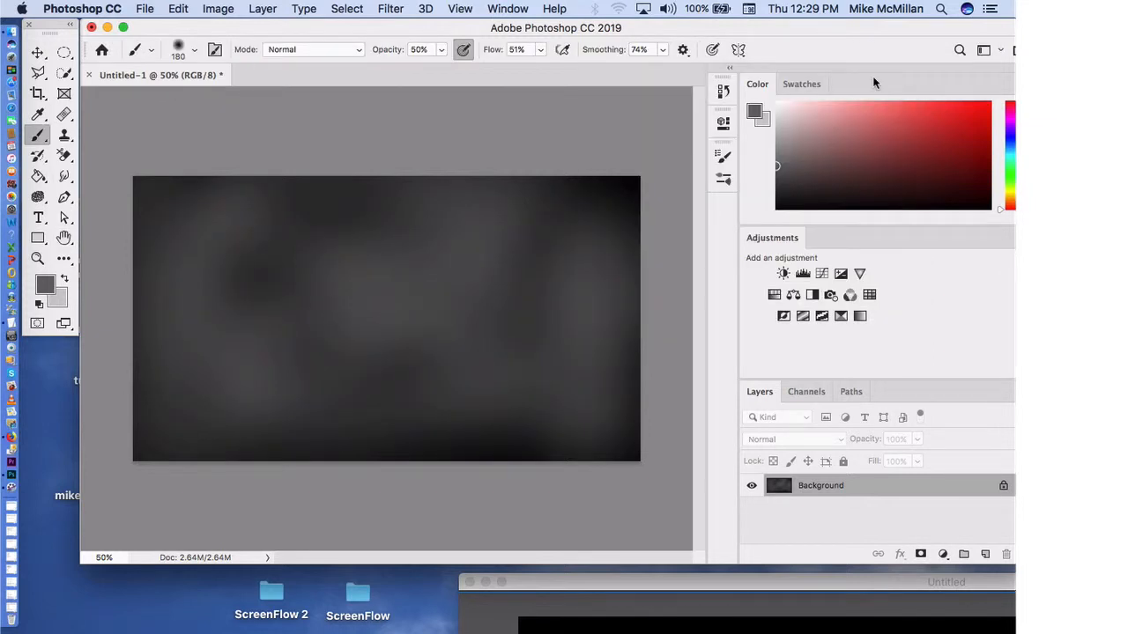
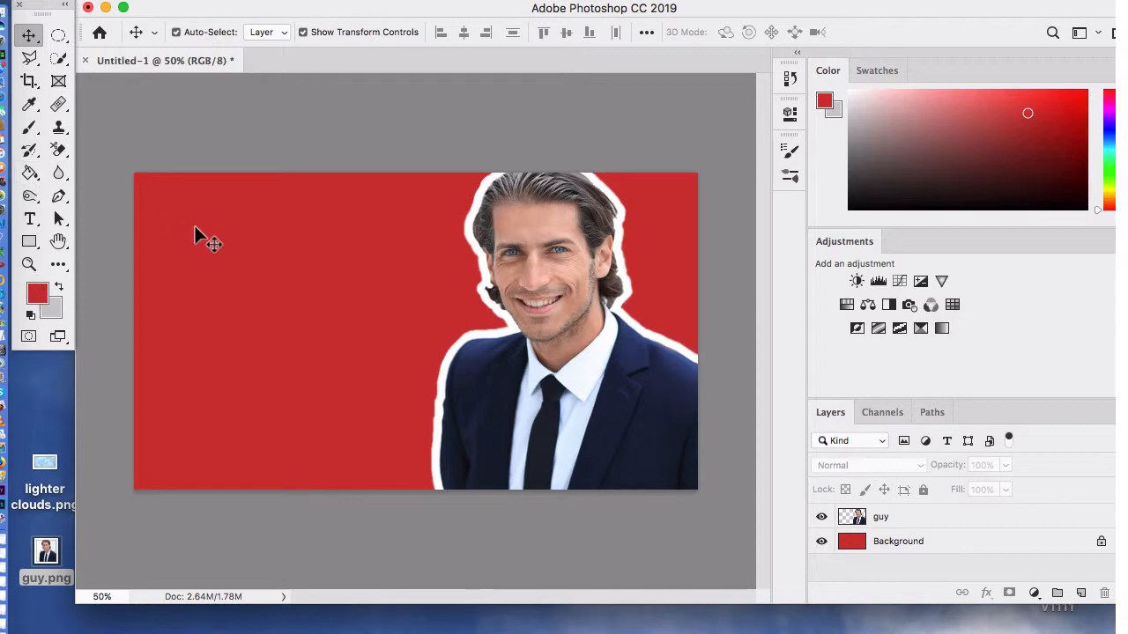
# Step: Set the foreground colour to white ffffff
pyautogui.click(41, 294)
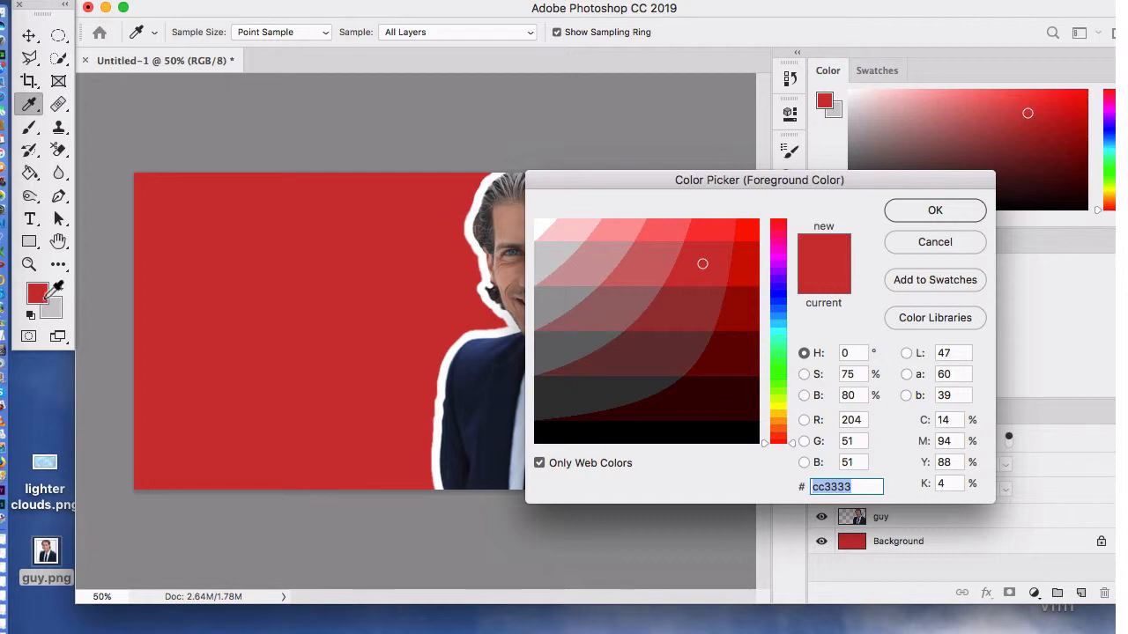
pyautogui.click(536, 220)
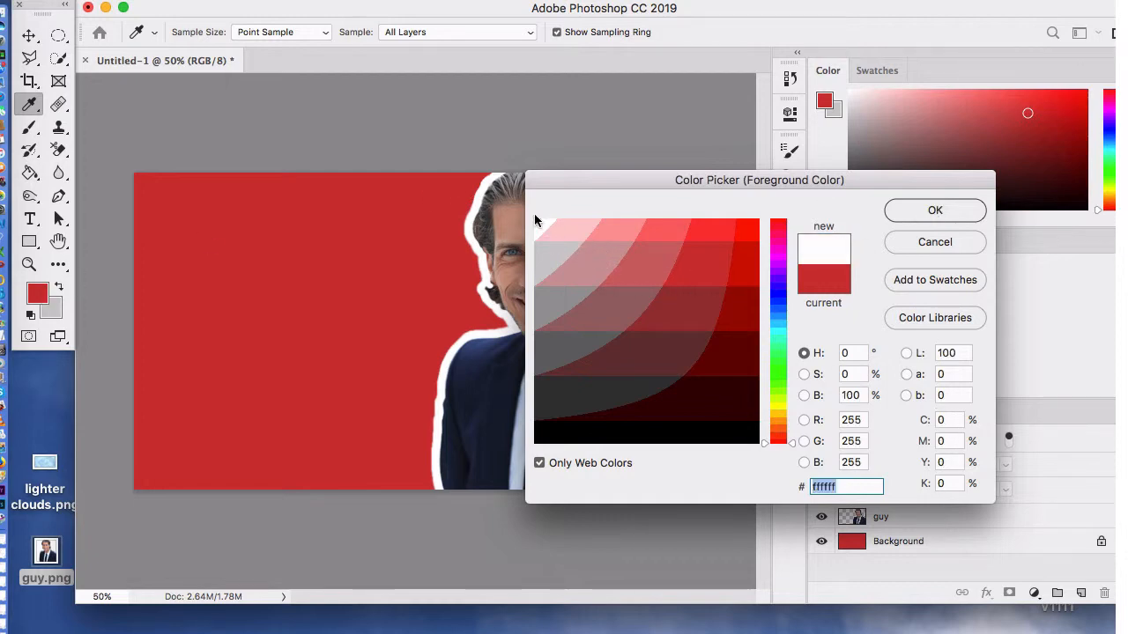
pyautogui.click(964, 212)
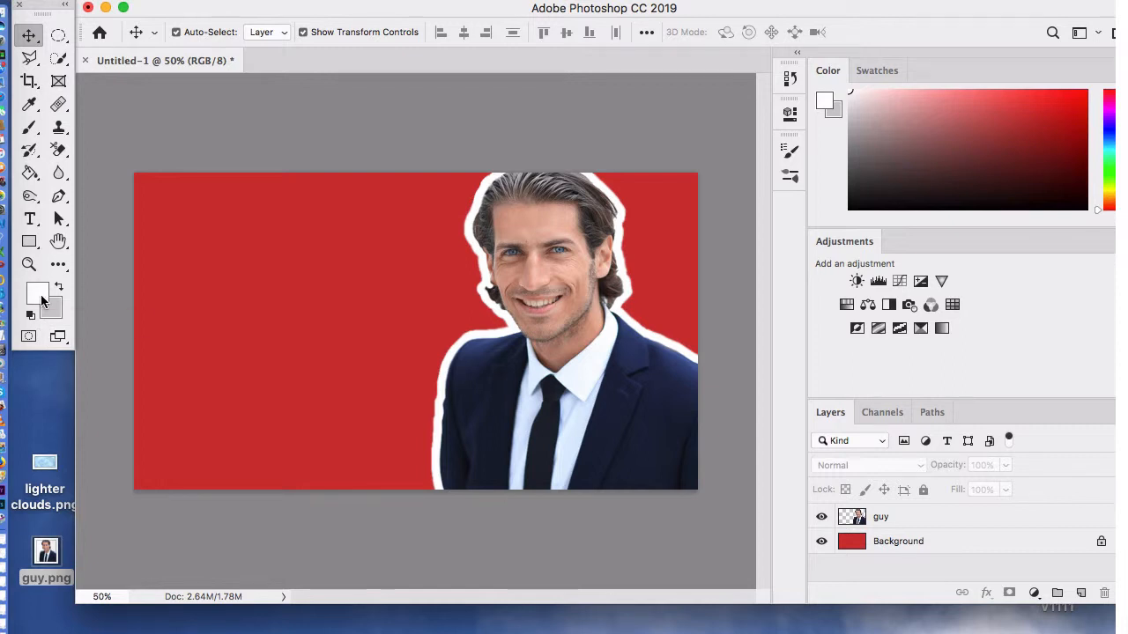
# Step: Add a text box beside the portrait reading OPEN HOUSE TODAY in white Arial Black, and extend the box below the canvas
pyautogui.click(29, 218)
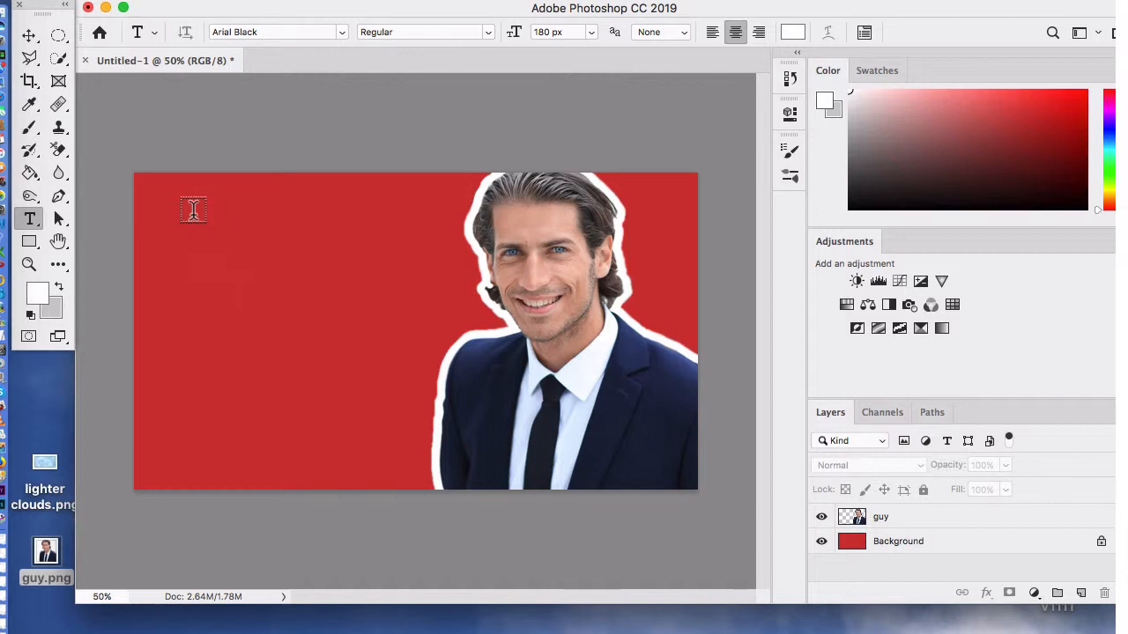
pyautogui.moveTo(189, 208)
pyautogui.mouseDown()
pyautogui.moveTo(438, 457)
pyautogui.moveTo(498, 471)
pyautogui.mouseUp()
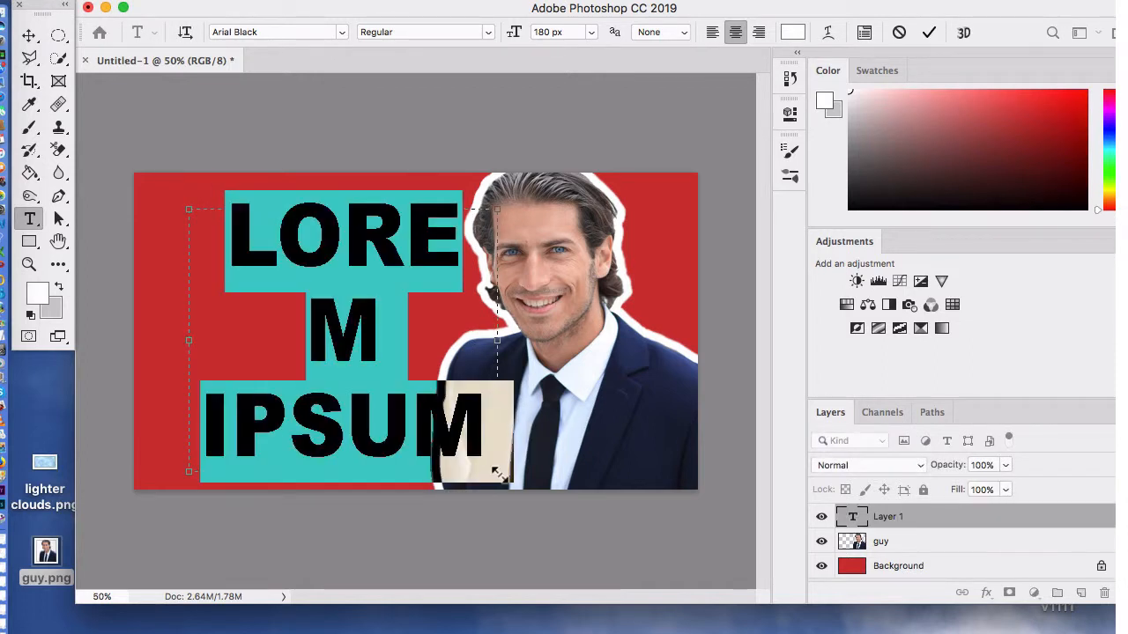
pyautogui.press('BackSpace')
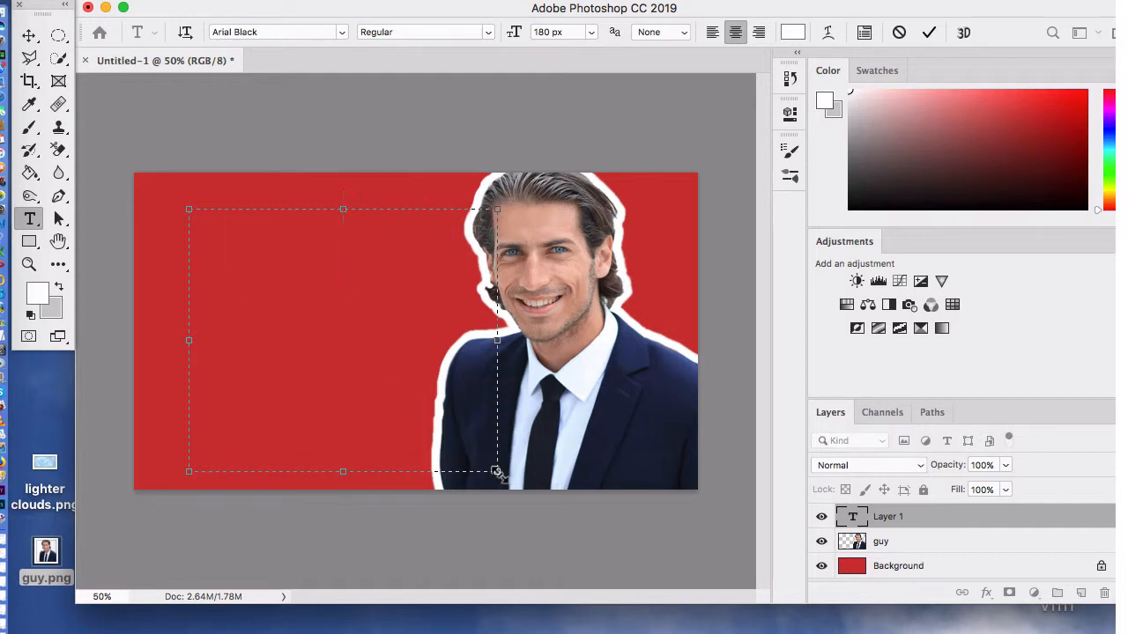
pyautogui.write('OPEN')
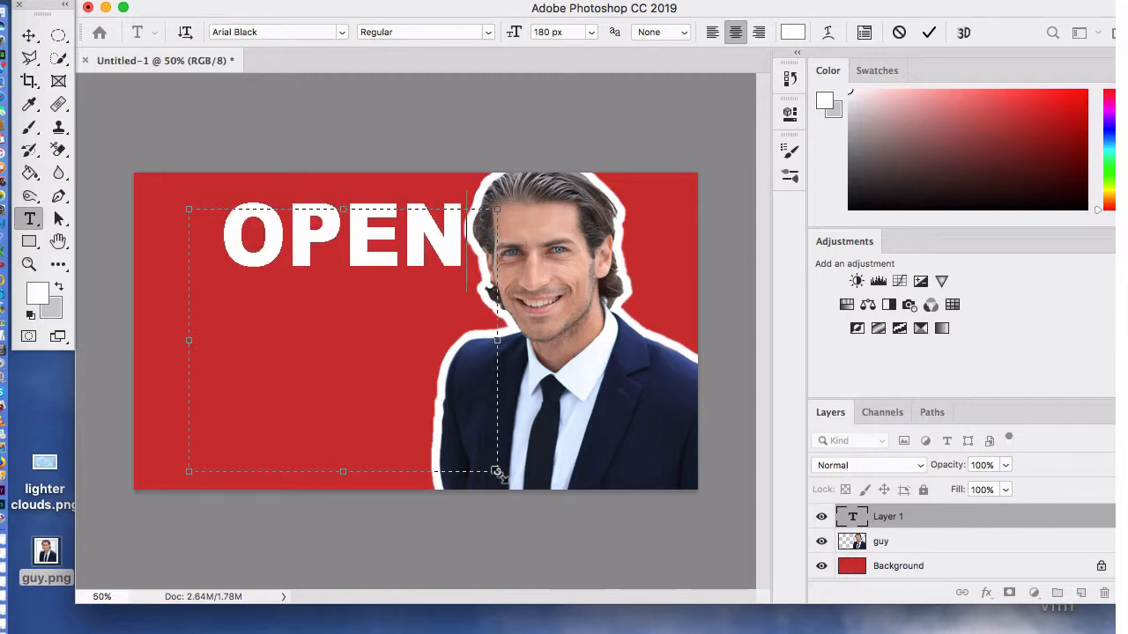
pyautogui.write(' HOUSE')
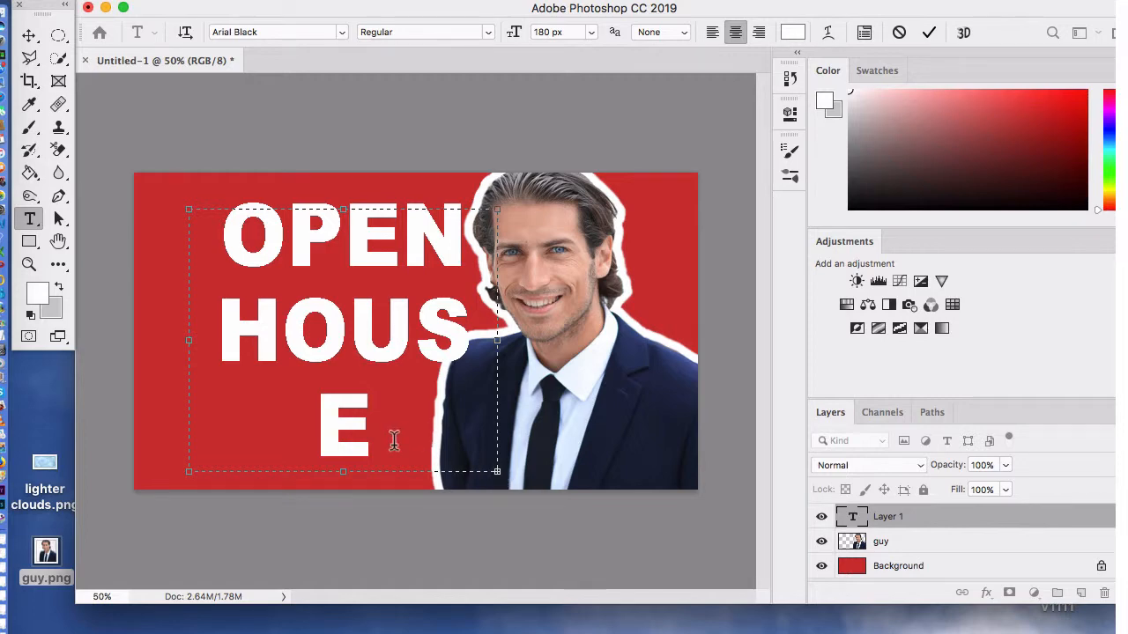
pyautogui.moveTo(346, 472); pyautogui.dragTo(352, 589)
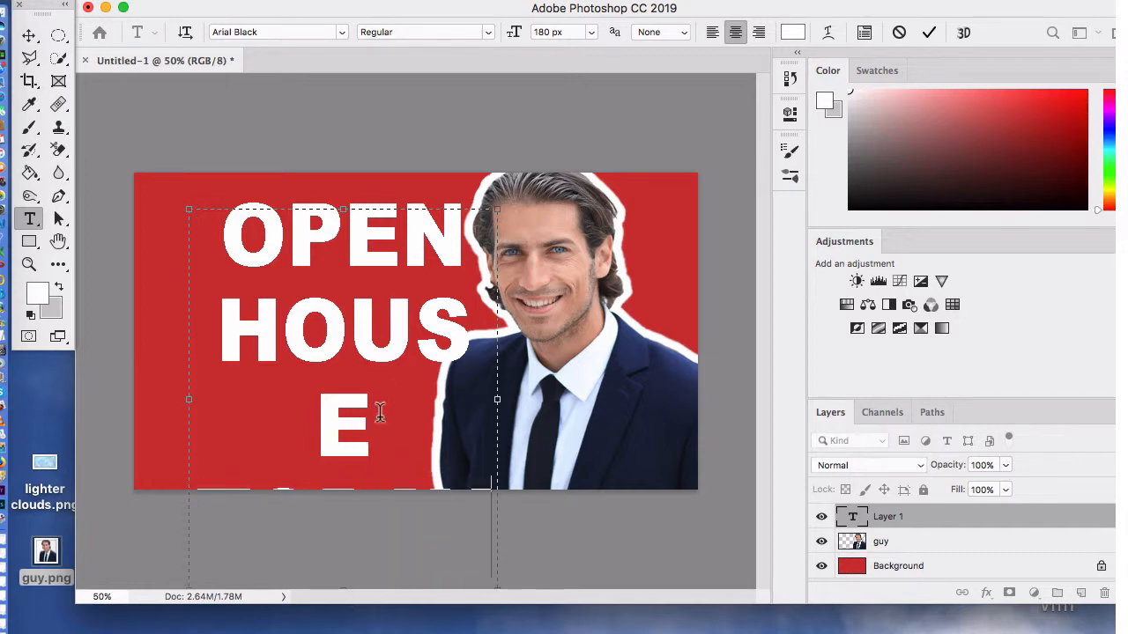
# Step: Try font sizes of 120 px and 150 px on the whole OPEN HOUSE TODAY headline
pyautogui.press('super+a')
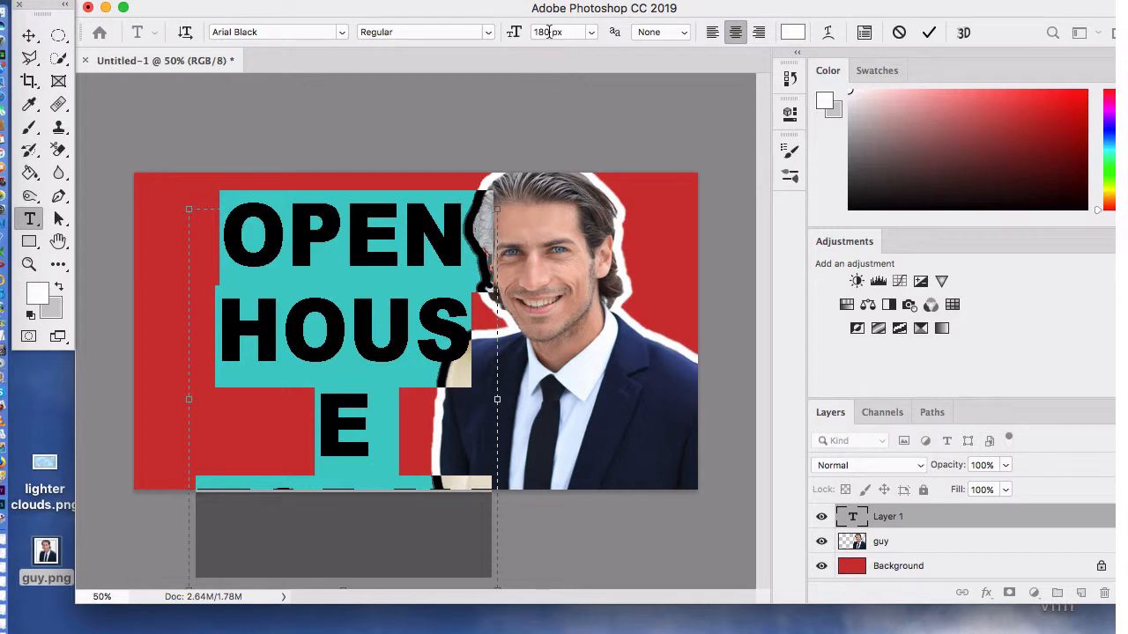
pyautogui.moveTo(552, 32); pyautogui.dragTo(529, 33)
pyautogui.write('120')
pyautogui.press('Return')
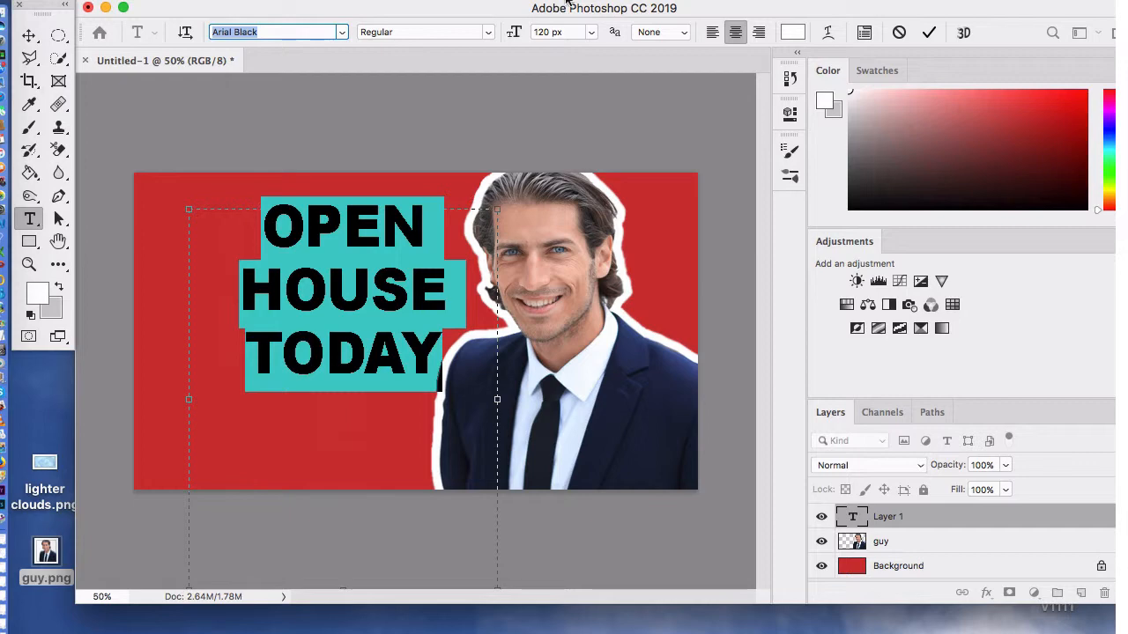
pyautogui.click(548, 32)
pyautogui.moveTo(547, 31); pyautogui.dragTo(528, 33)
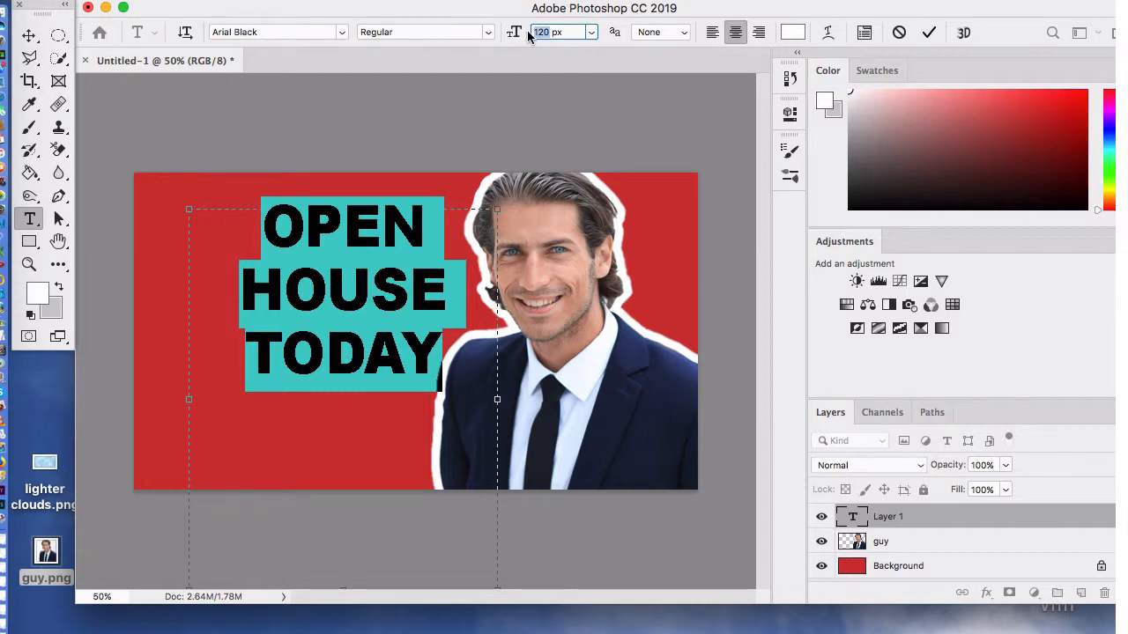
pyautogui.write('150')
pyautogui.press('Return')
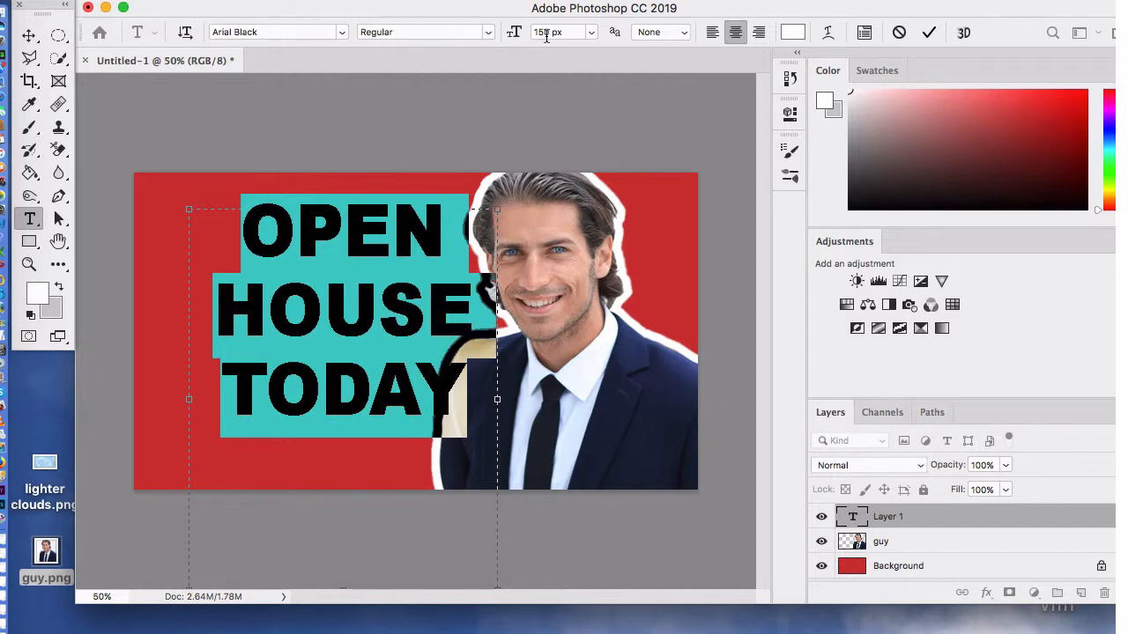
# Step: Set the headline's font size to 110 px and commit the text
pyautogui.moveTo(550, 32); pyautogui.dragTo(539, 33)
pyautogui.write('130')
pyautogui.press('BackSpace')
pyautogui.press('BackSpace')
pyautogui.write('10')
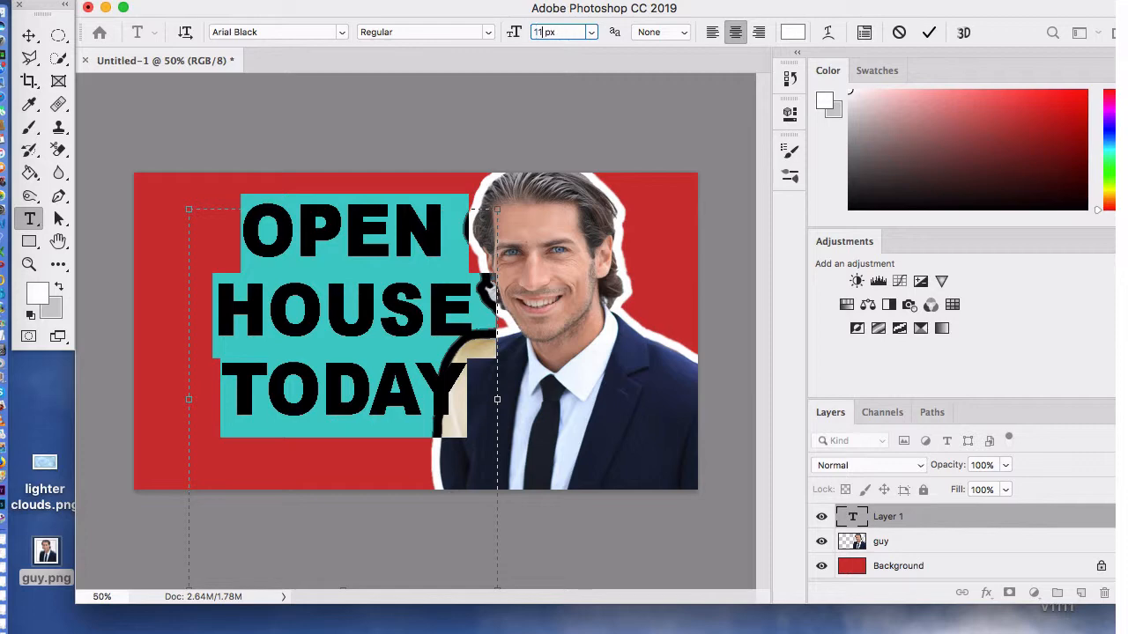
pyautogui.press('Return')
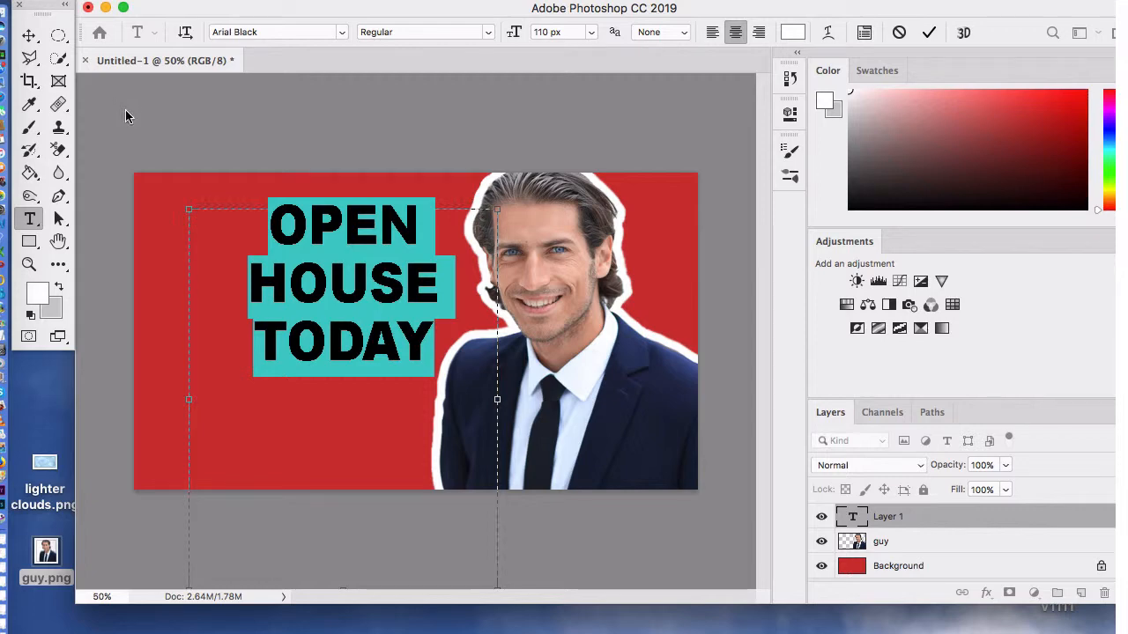
pyautogui.click(160, 104)
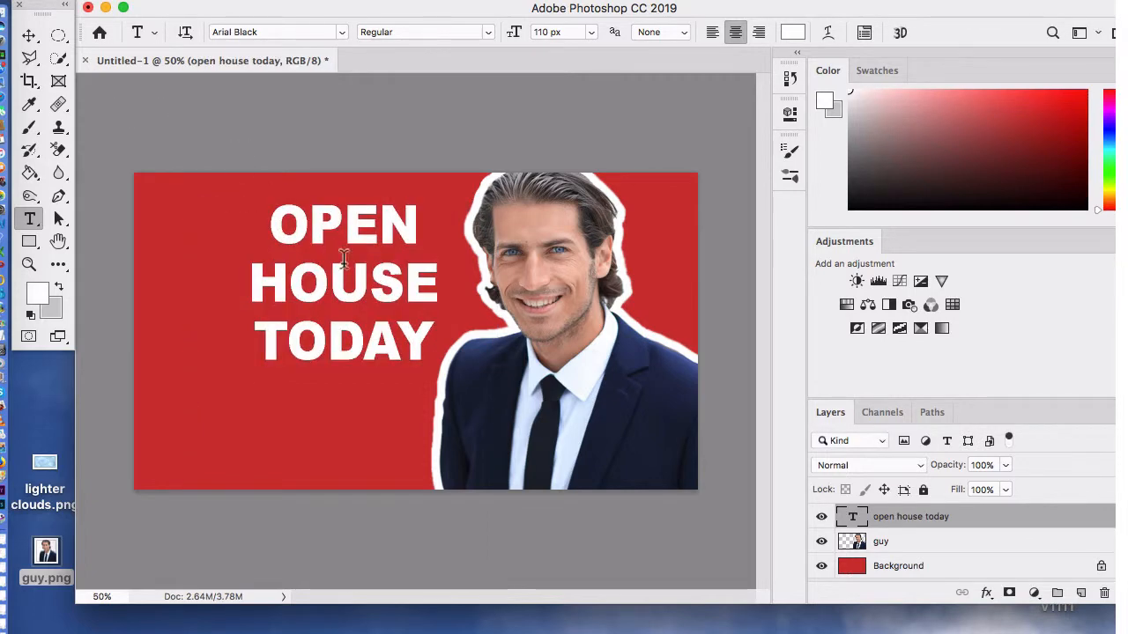
# Step: Shift the headline left, away from the portrait, and scale it to about 99%
pyautogui.click(31, 38)
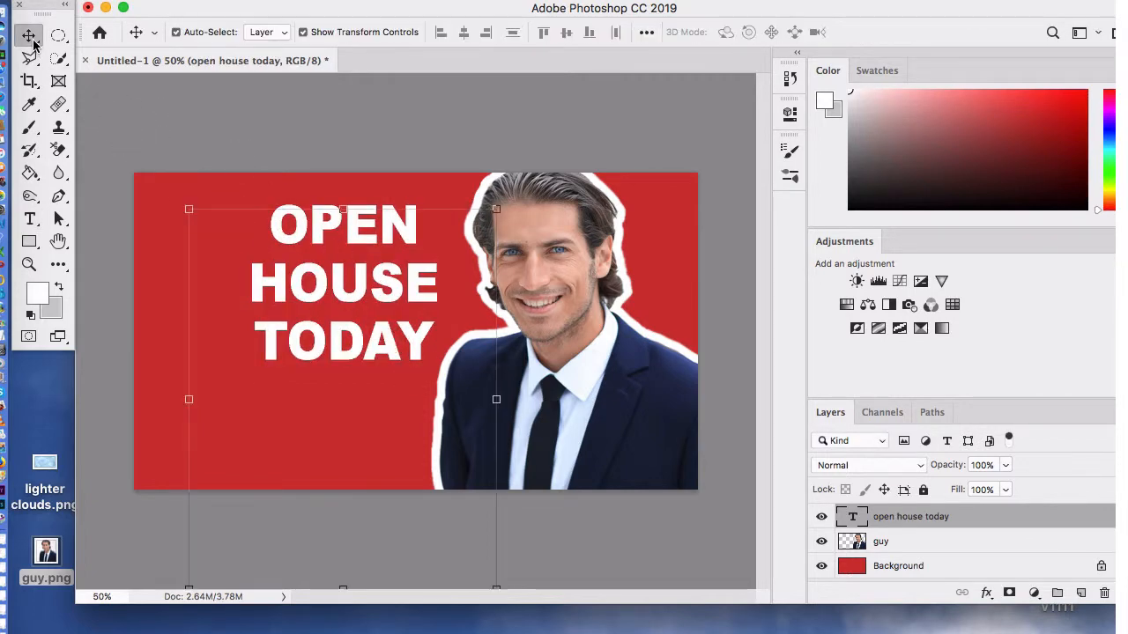
pyautogui.moveTo(368, 289); pyautogui.dragTo(327, 294)
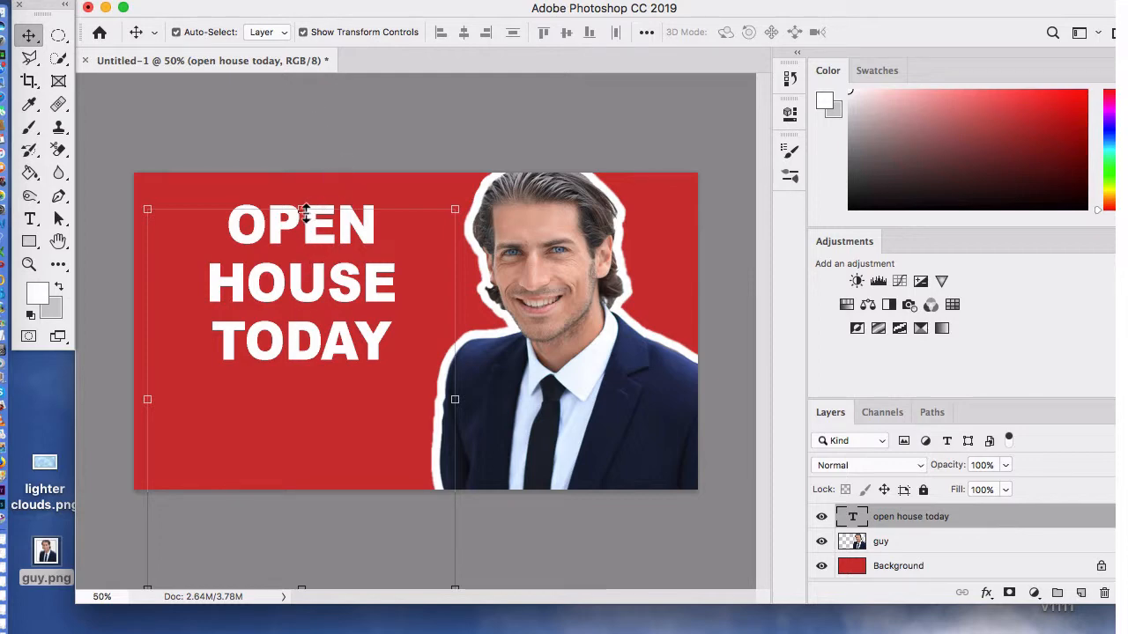
pyautogui.moveTo(305, 213)
pyautogui.mouseDown()
pyautogui.moveTo(303, 171)
pyautogui.moveTo(303, 210)
pyautogui.mouseUp()
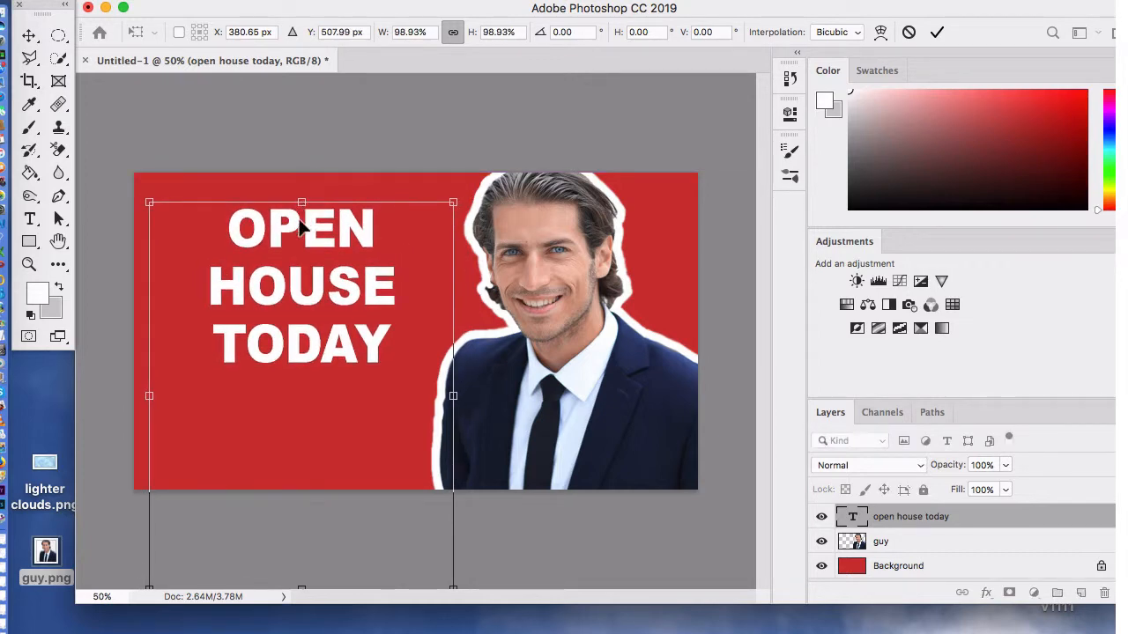
# Step: Stretch the headline vertically to about 150% height and reposition it so all three lines fill the red area beside the portrait
pyautogui.moveTo(303, 204); pyautogui.dragTo(297, 95)
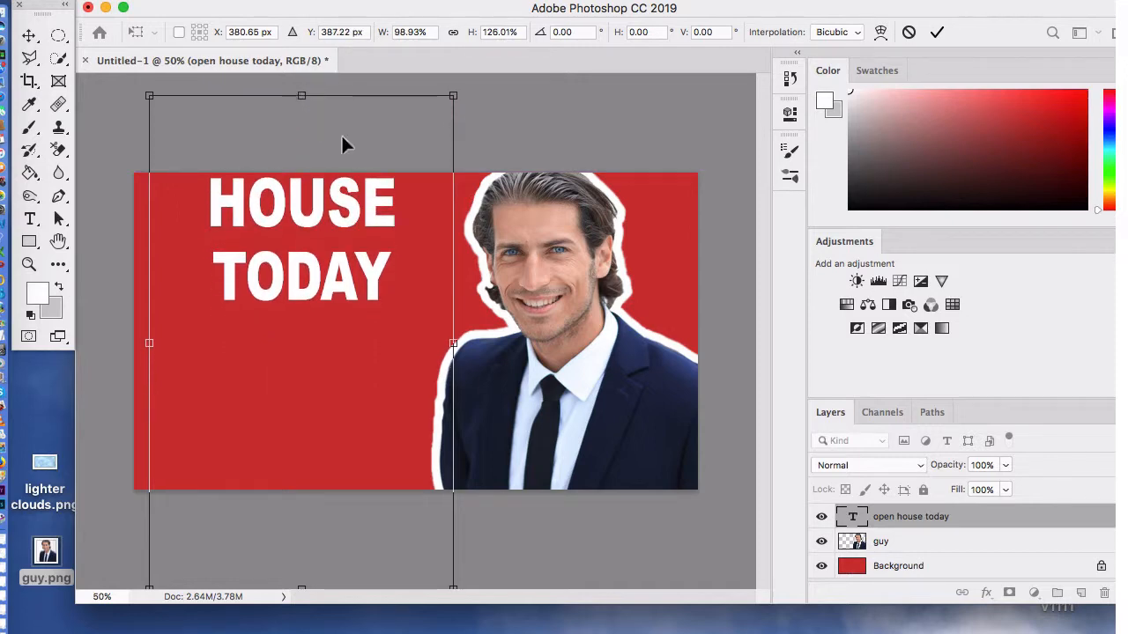
pyautogui.moveTo(343, 143); pyautogui.dragTo(333, 271)
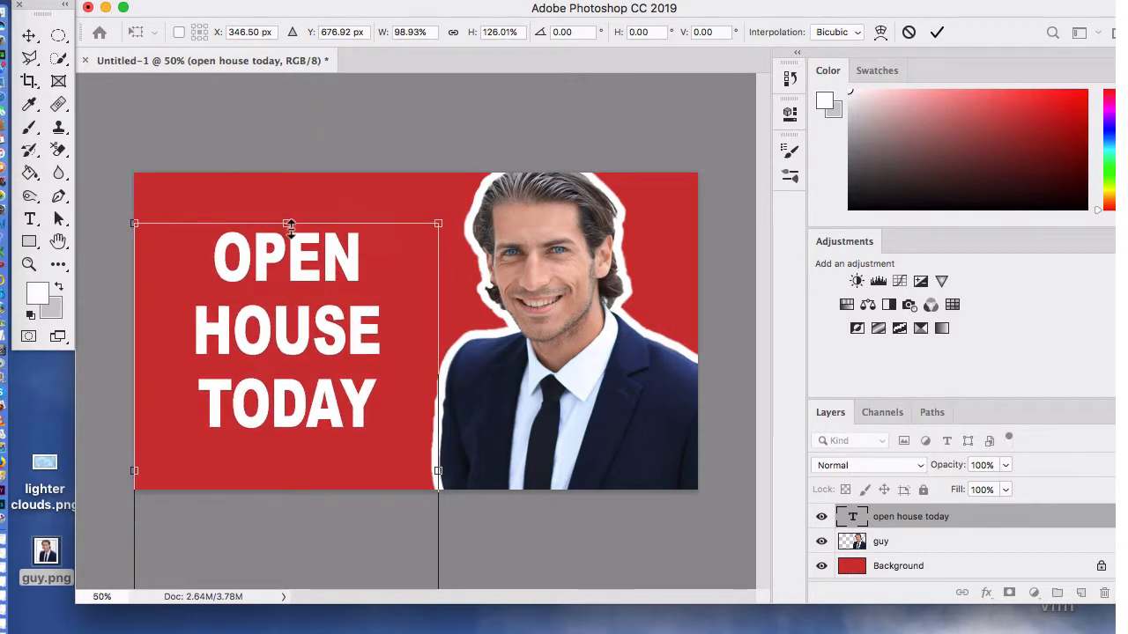
pyautogui.moveTo(288, 223); pyautogui.dragTo(289, 130)
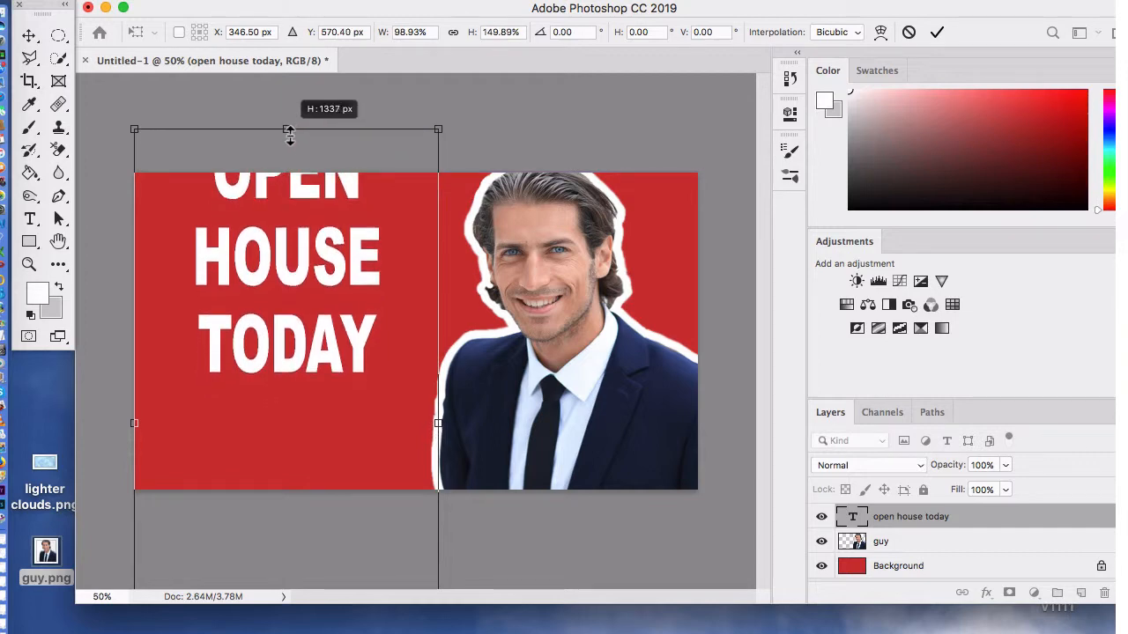
pyautogui.moveTo(305, 226); pyautogui.dragTo(304, 308)
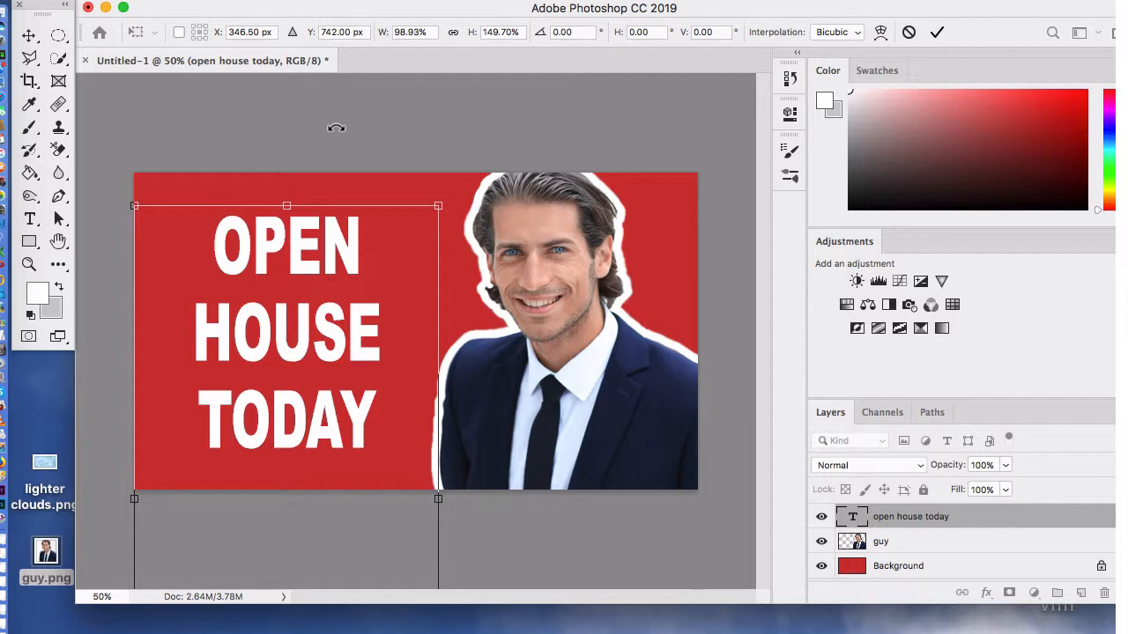
pyautogui.click(30, 35)
pyautogui.click(287, 123)
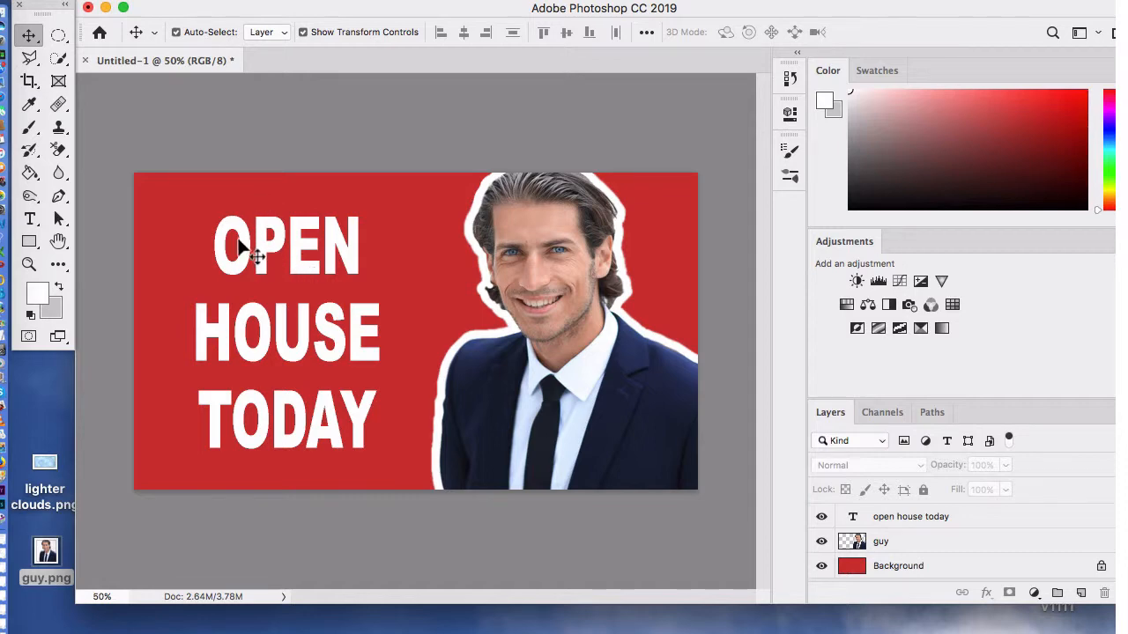
# Step: Add a Drop Shadow layer style to the OPEN HOUSE TODAY text layer
pyautogui.click(30, 218)
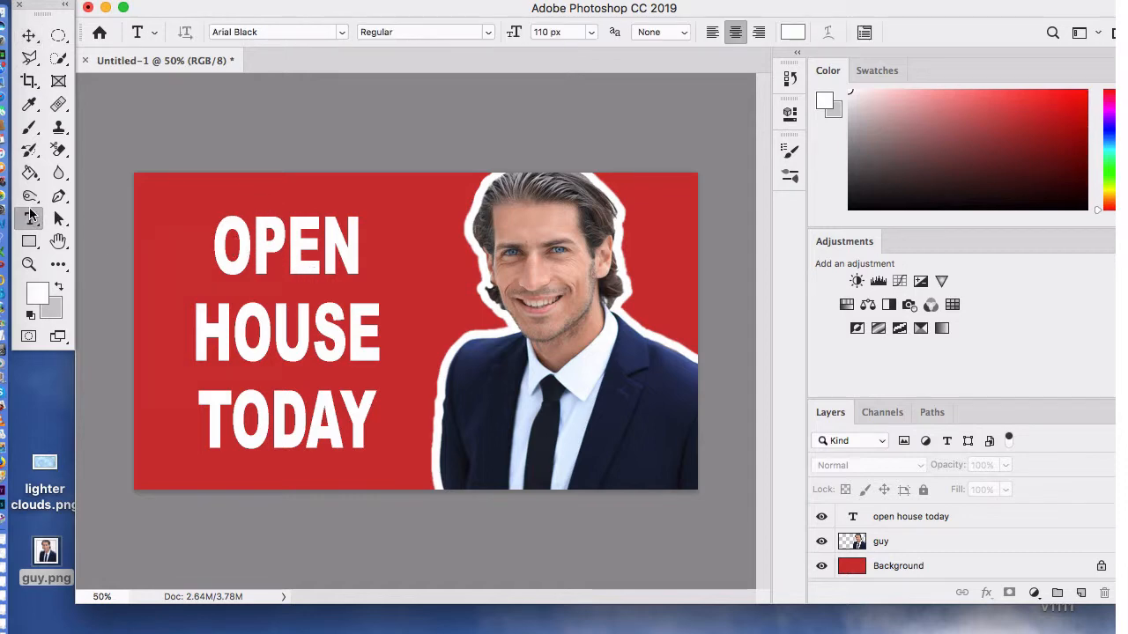
pyautogui.click(40, 38)
pyautogui.click(291, 274)
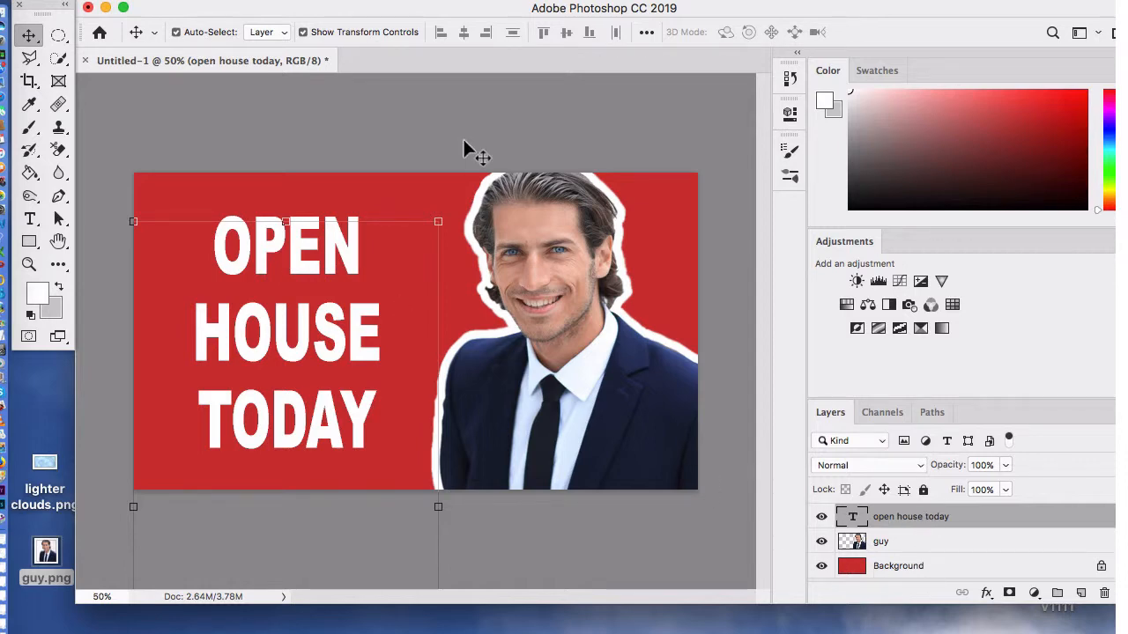
pyautogui.click(277, 0)
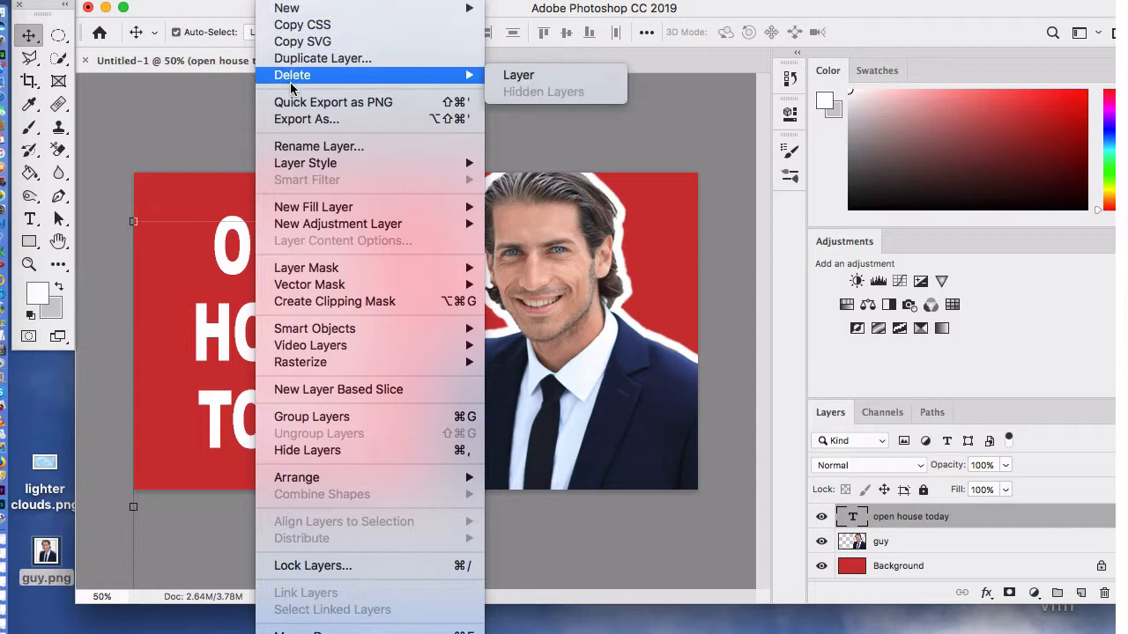
pyautogui.moveTo(304, 165)
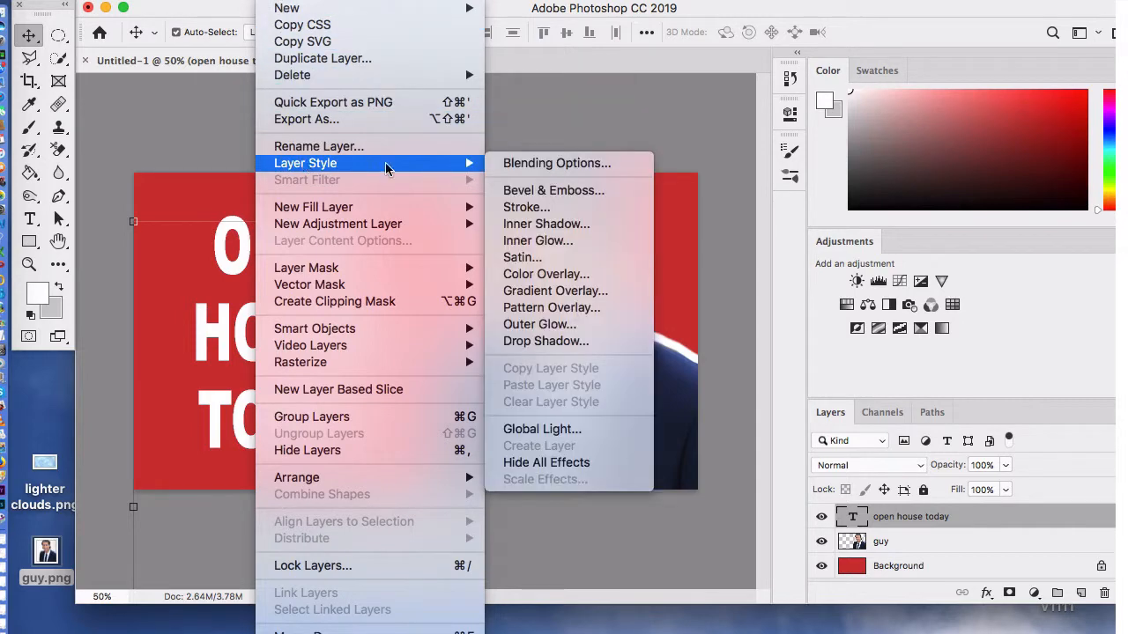
pyautogui.click(518, 165)
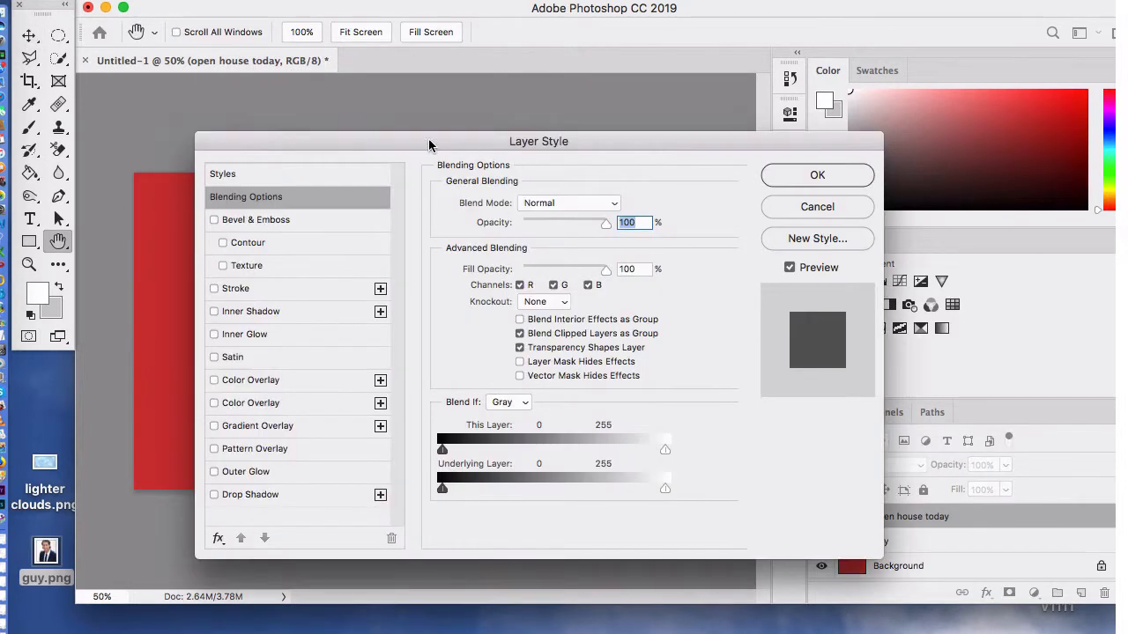
pyautogui.moveTo(449, 111); pyautogui.dragTo(629, 98)
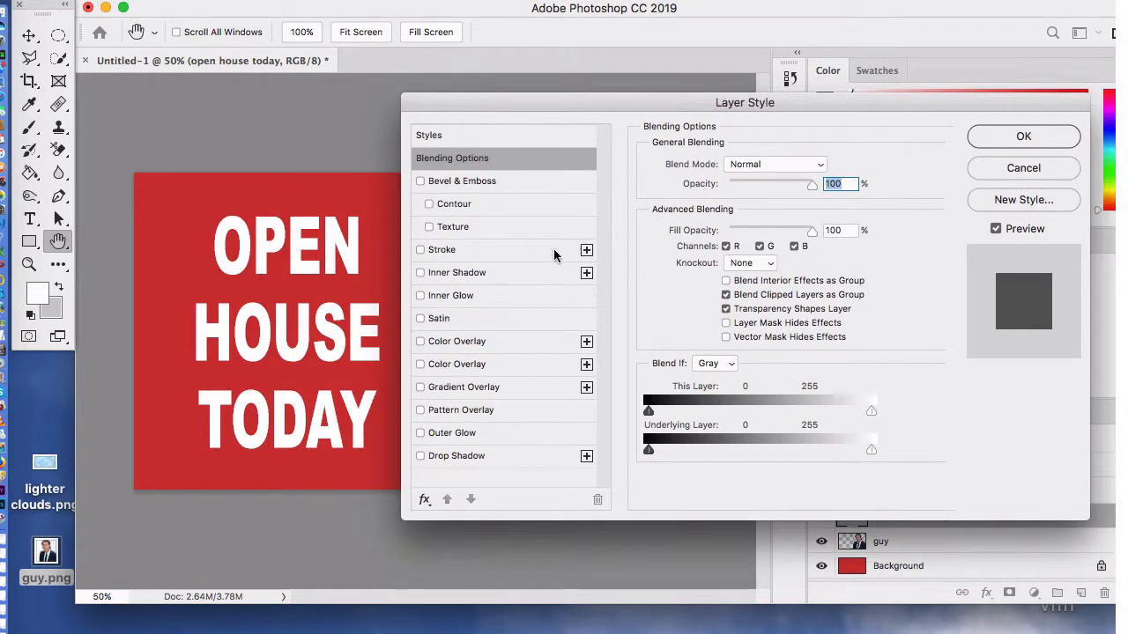
pyautogui.click(420, 456)
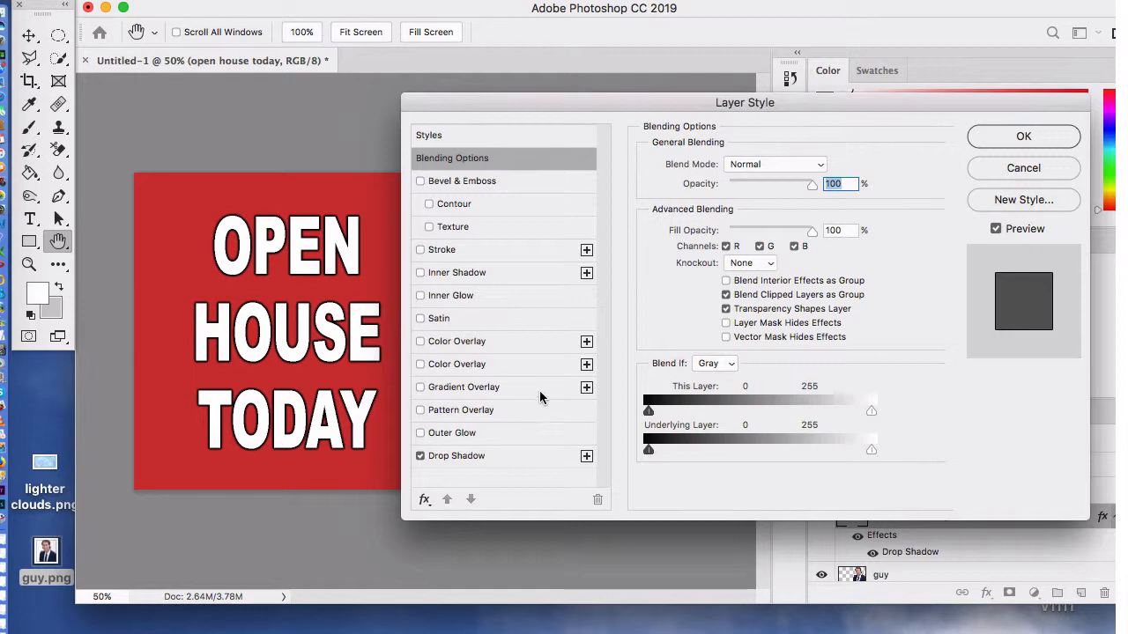
pyautogui.click(1007, 142)
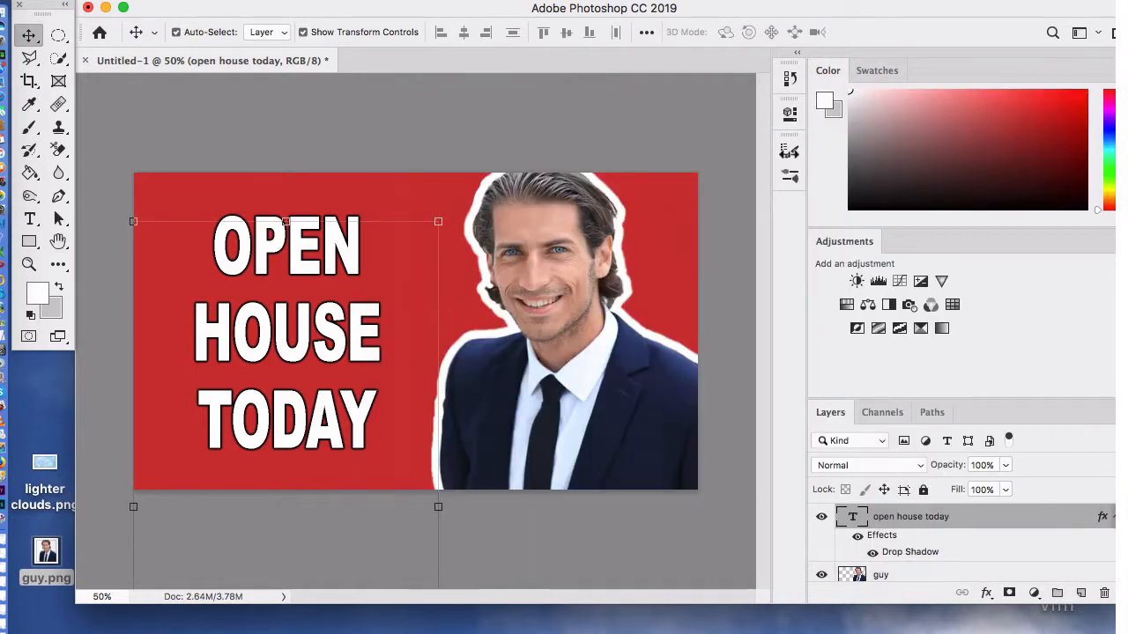
pyautogui.click(690, 118)
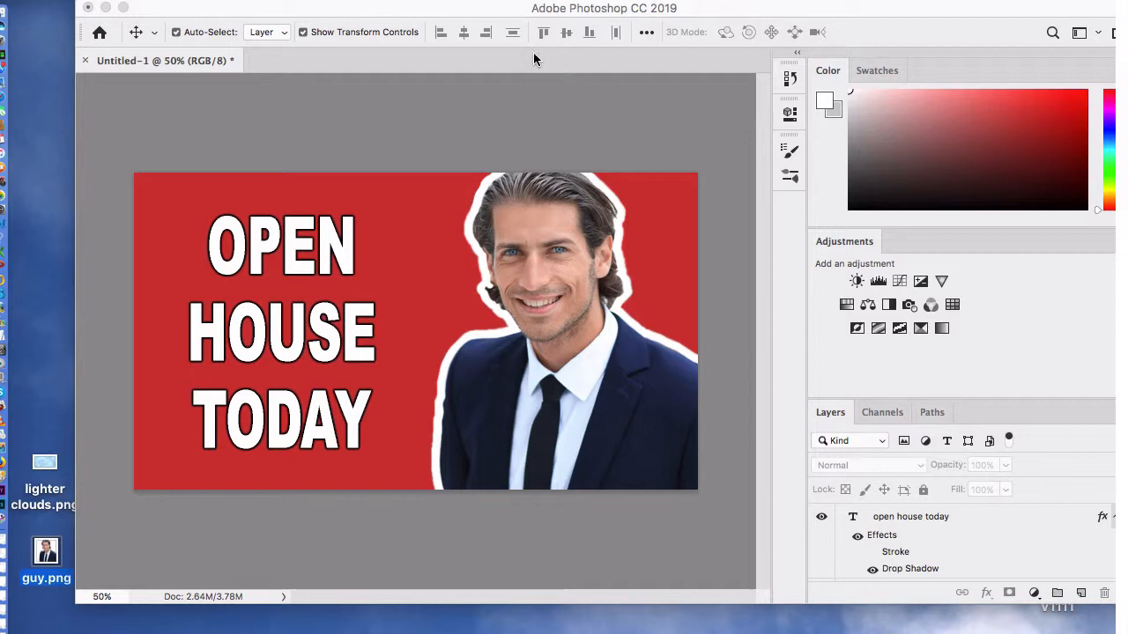
# Step: Enable a black Stroke in the layer style of the open house today text layer and show its settings
pyautogui.click(342, 273)
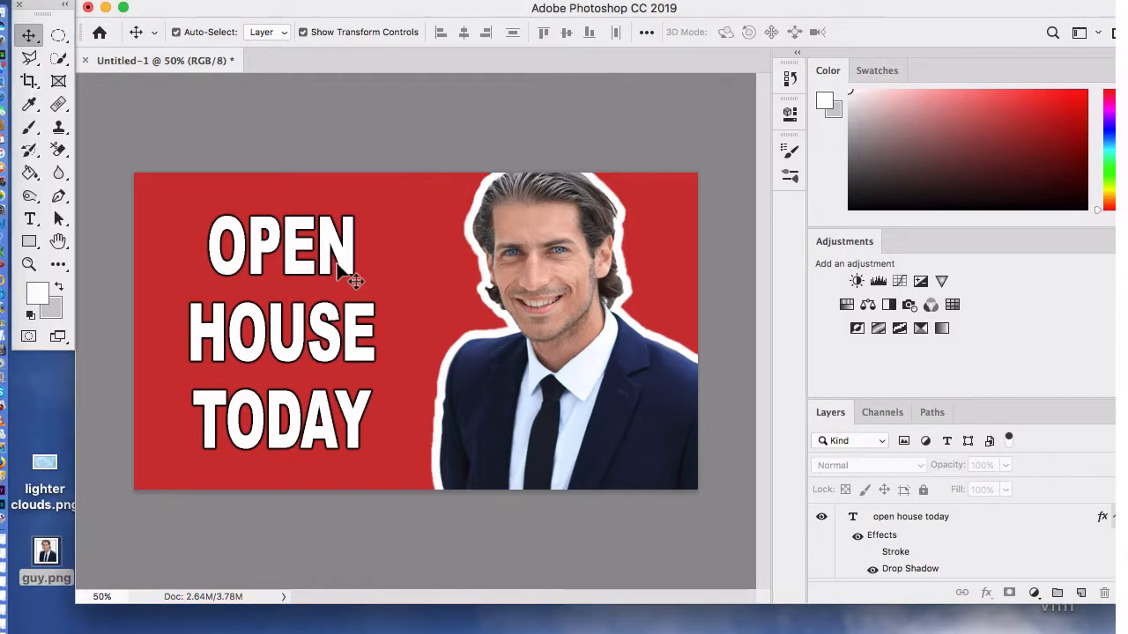
pyautogui.click(344, 270)
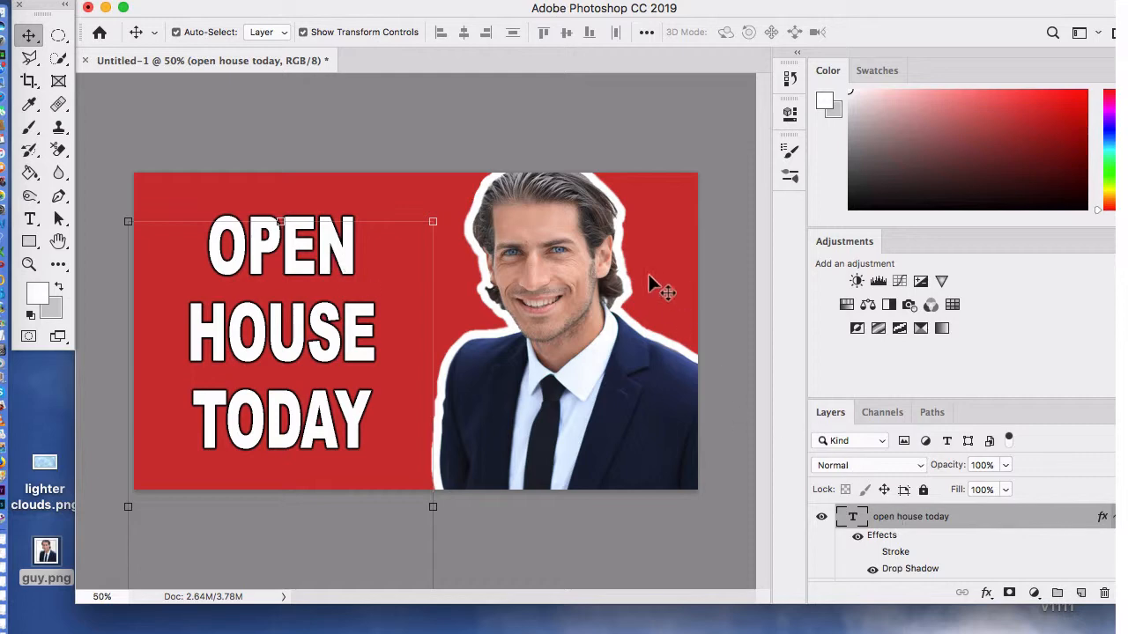
pyautogui.click(304, 2)
pyautogui.moveTo(337, 167)
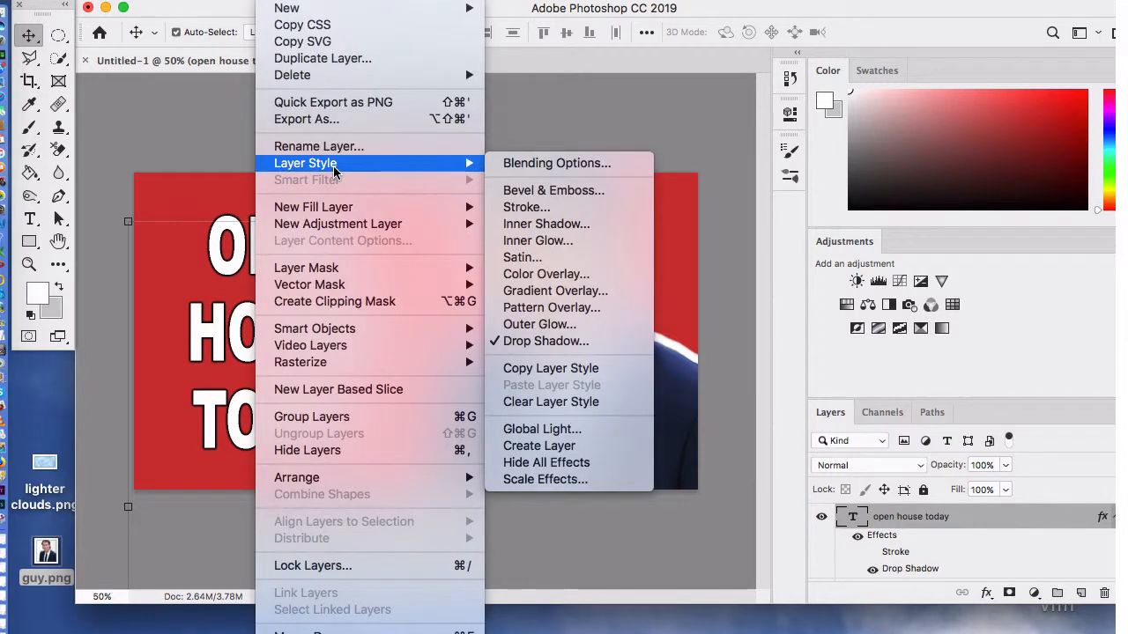
pyautogui.click(518, 164)
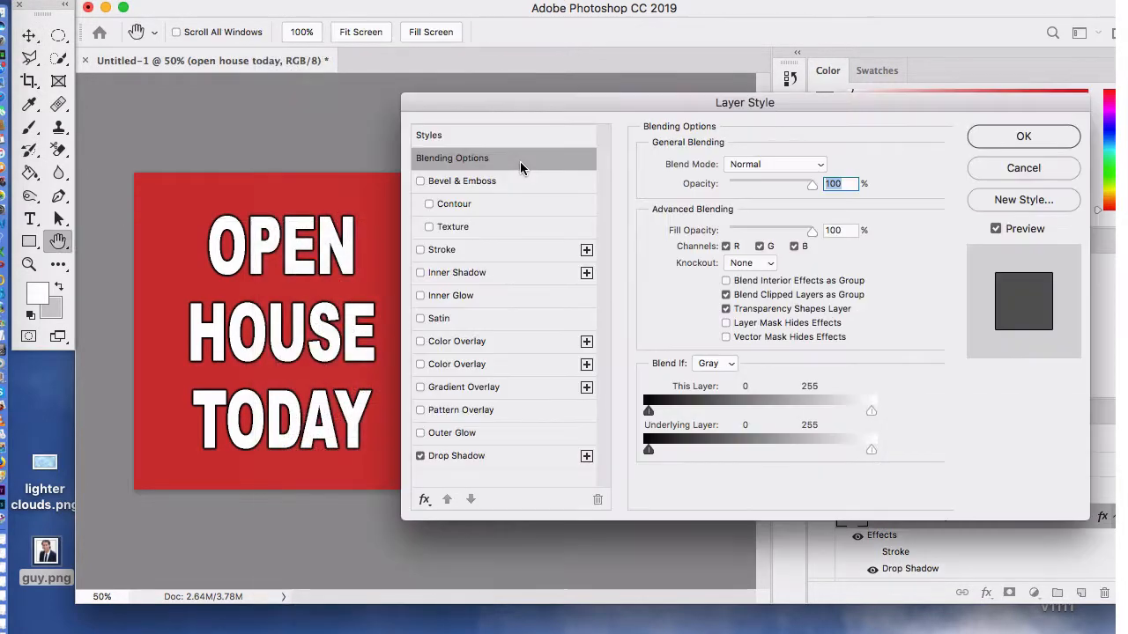
pyautogui.click(421, 251)
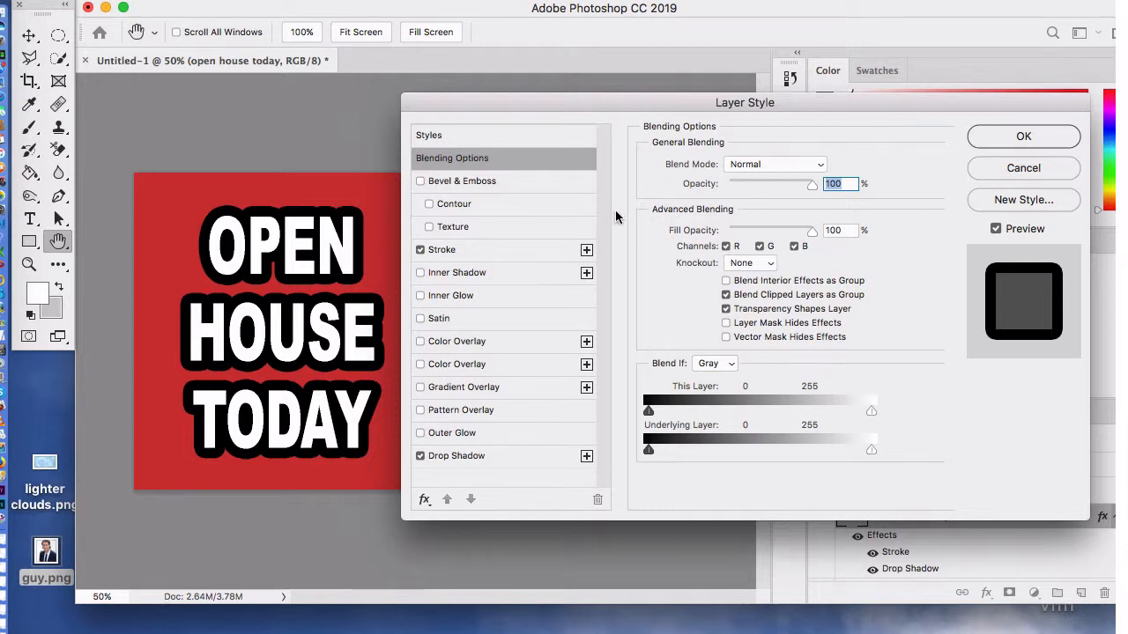
pyautogui.click(453, 252)
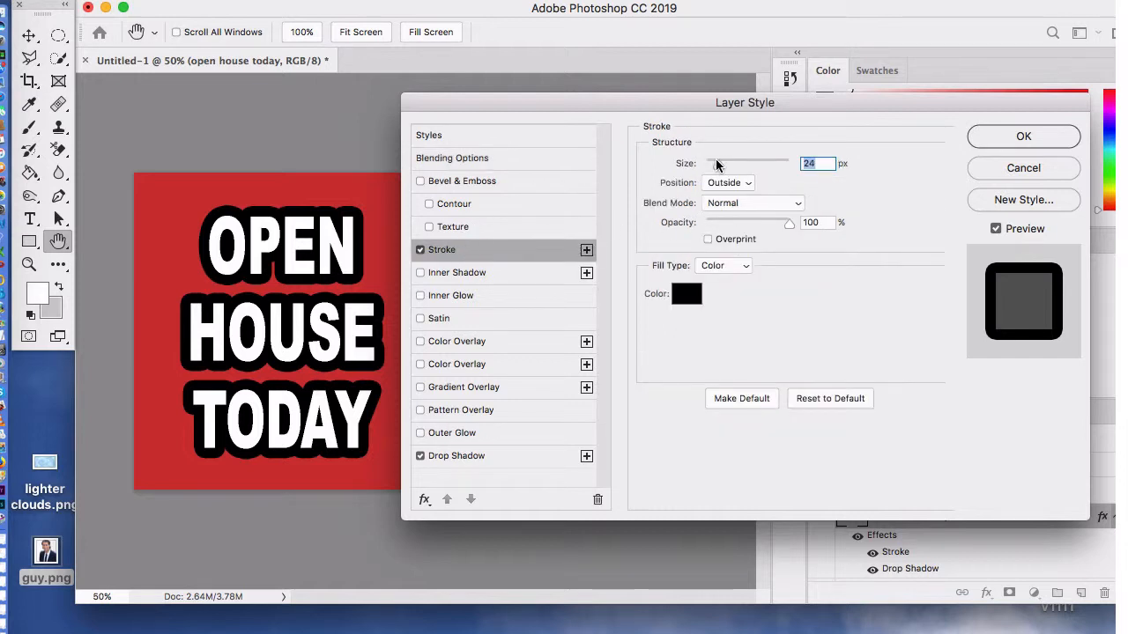
# Step: Try thinner and thicker outlines on the headline, settle on a 24 px stroke size, and apply the layer style
pyautogui.moveTo(718, 164); pyautogui.dragTo(715, 168)
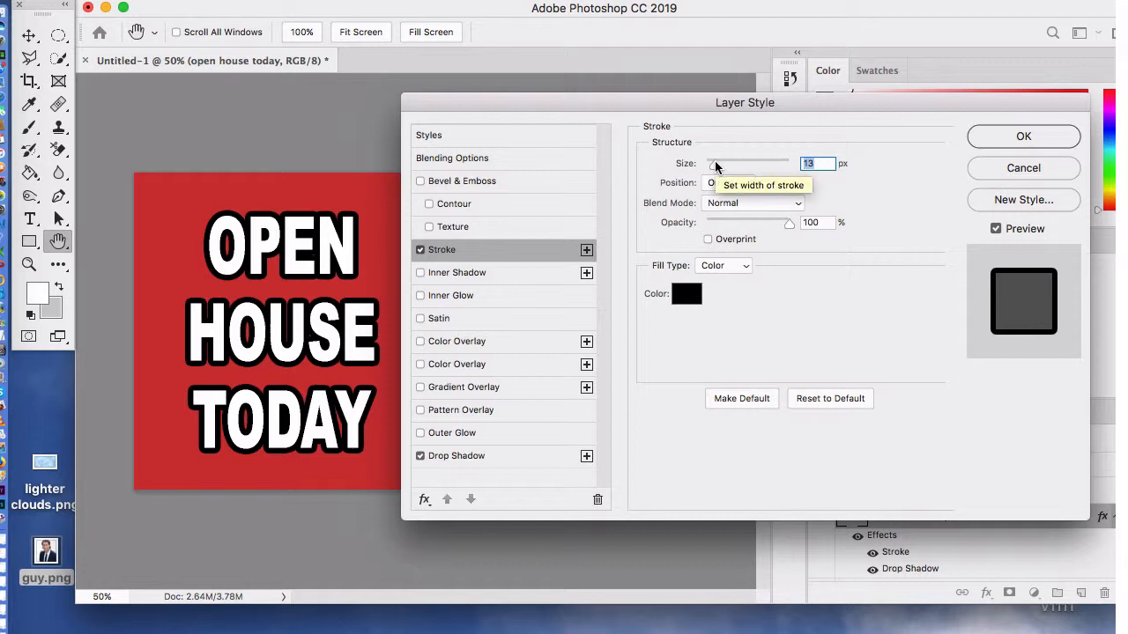
pyautogui.moveTo(615, 106)
pyautogui.mouseDown()
pyautogui.moveTo(836, 97)
pyautogui.moveTo(623, 102)
pyautogui.mouseUp()
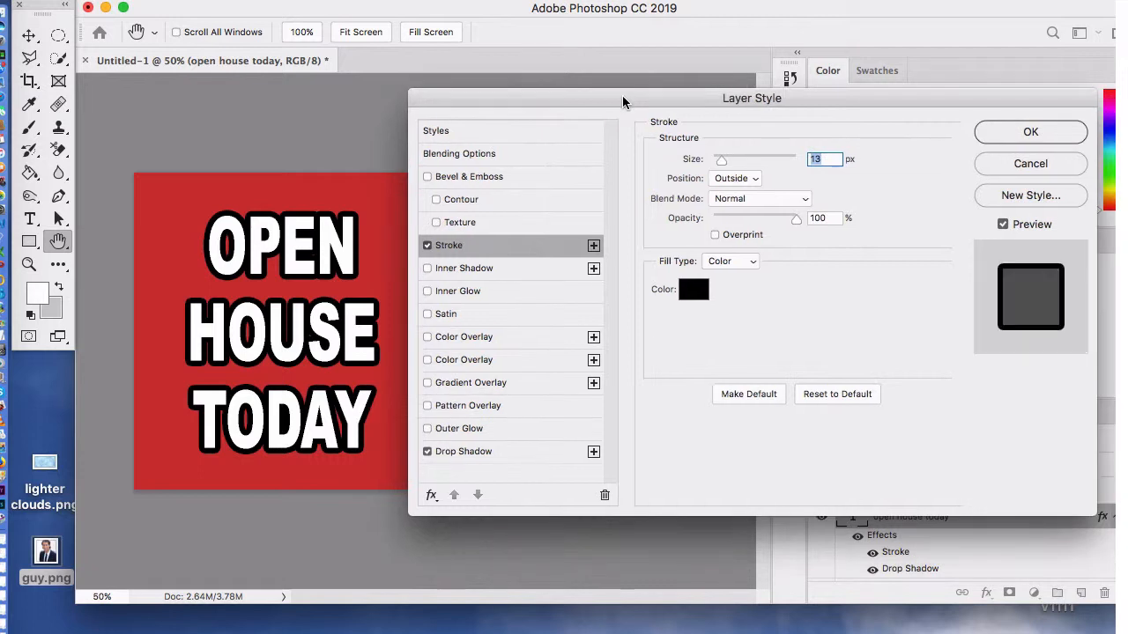
pyautogui.moveTo(724, 164); pyautogui.dragTo(732, 168)
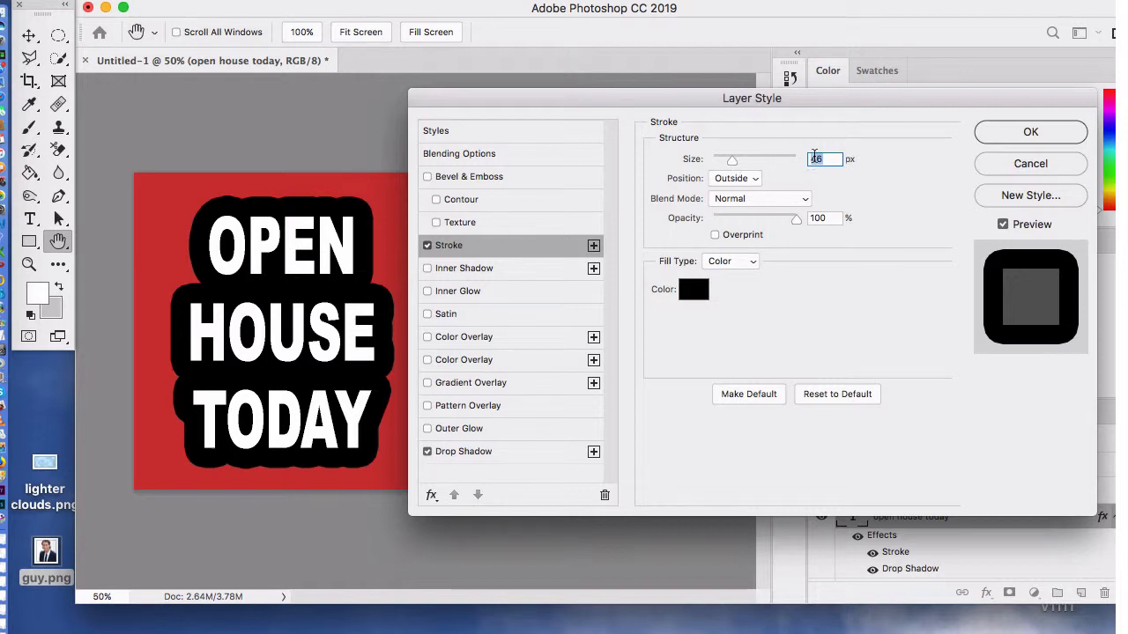
pyautogui.moveTo(702, 101); pyautogui.dragTo(992, 137)
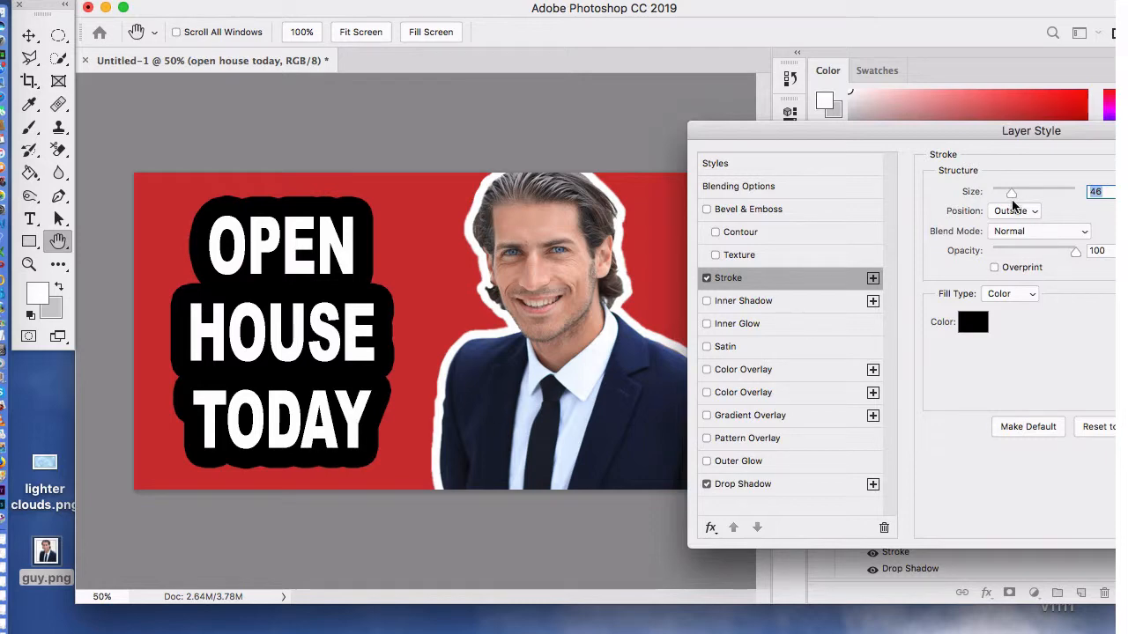
pyautogui.moveTo(1012, 194); pyautogui.dragTo(1005, 198)
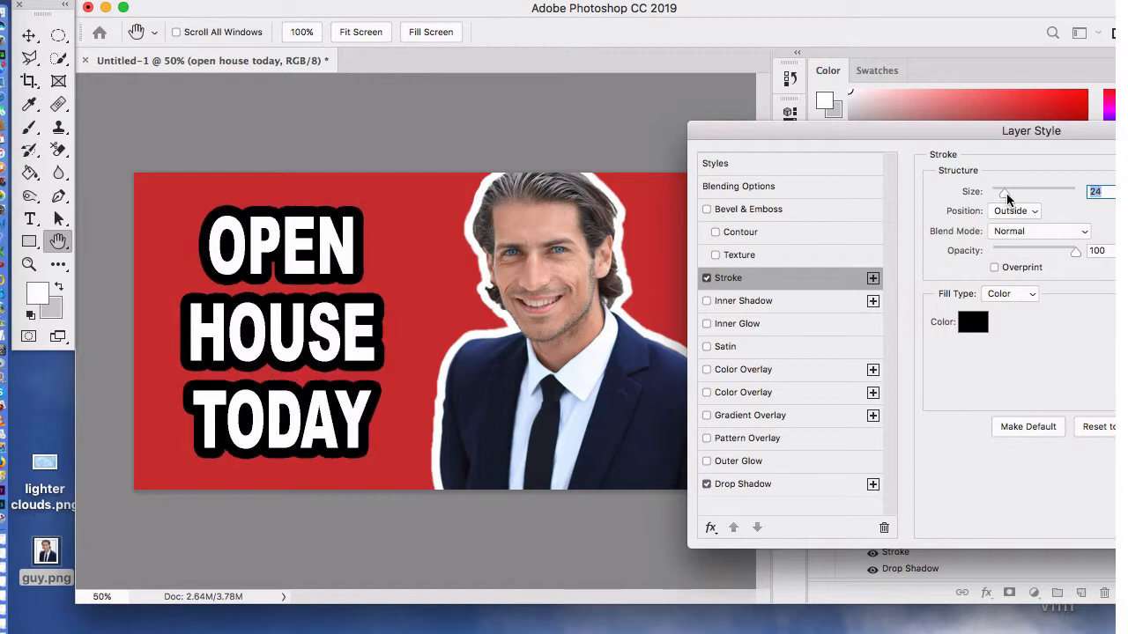
pyautogui.moveTo(1085, 133); pyautogui.dragTo(835, 101)
pyautogui.click(1068, 132)
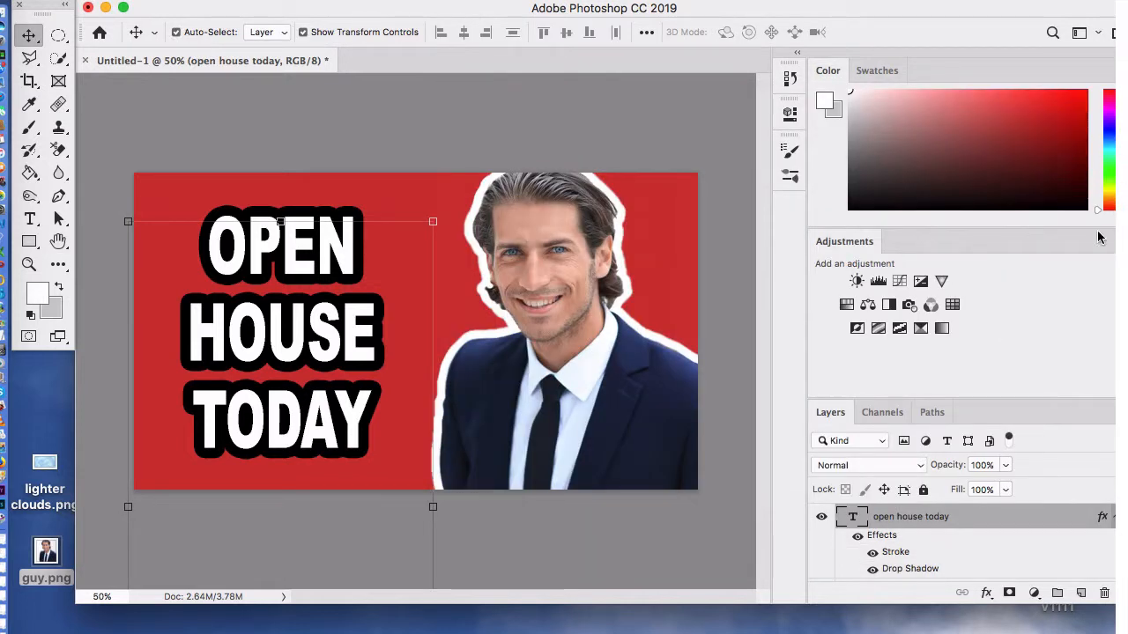
pyautogui.click(701, 129)
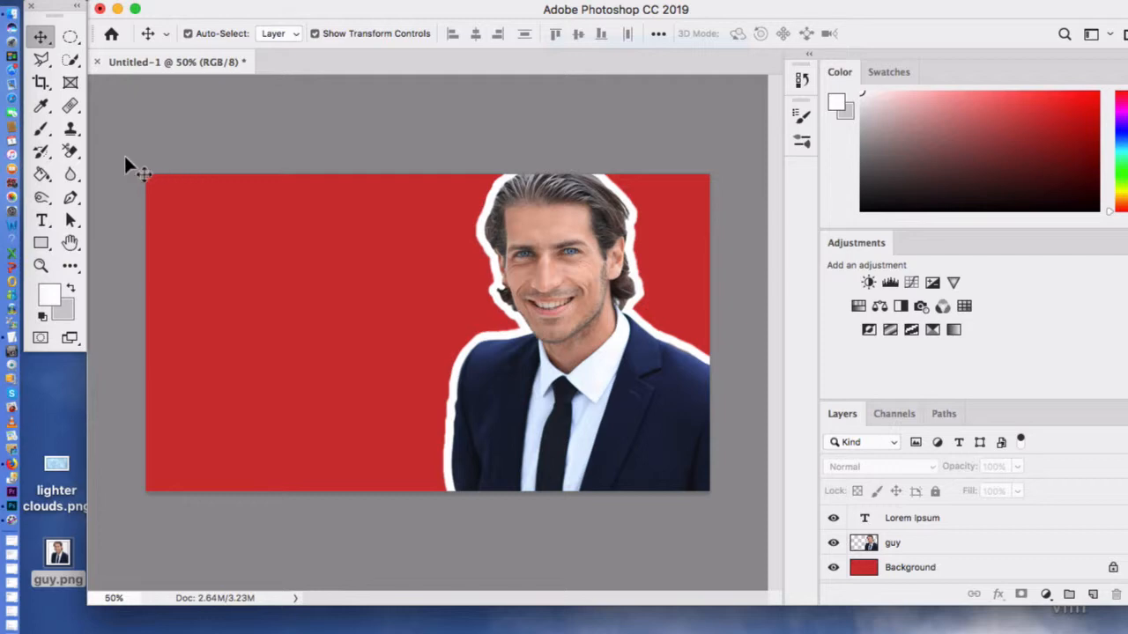
# Step: Add a text box on the red area beside the portrait reading OPEN HOUSE TODAY on three lines, and commit it
pyautogui.click(41, 220)
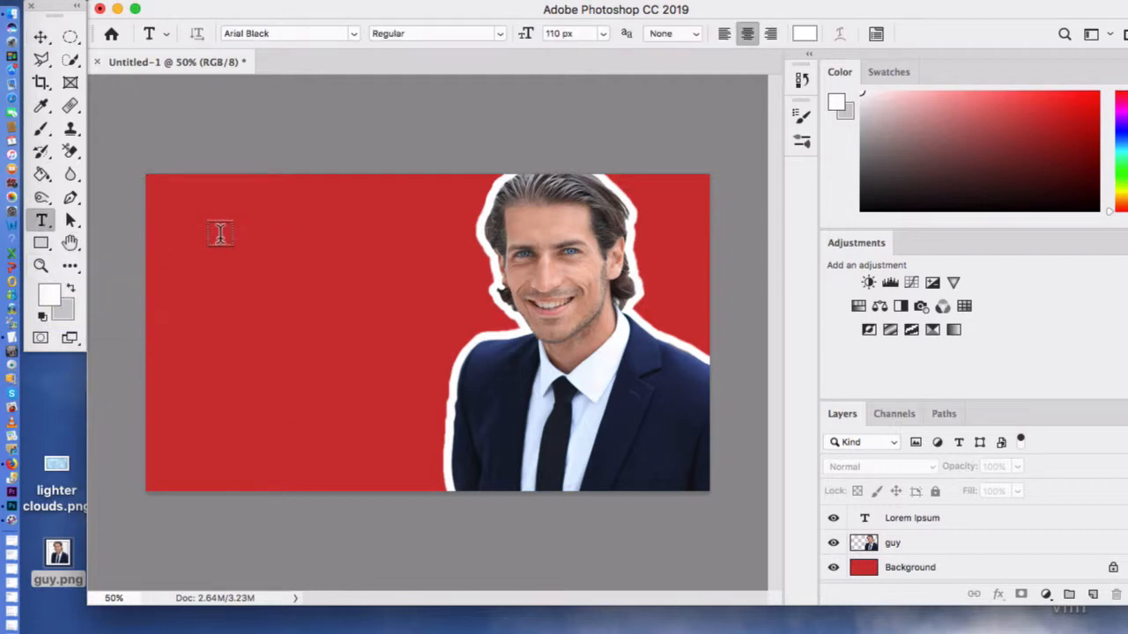
pyautogui.moveTo(214, 218); pyautogui.dragTo(477, 471)
pyautogui.write('OPEN')
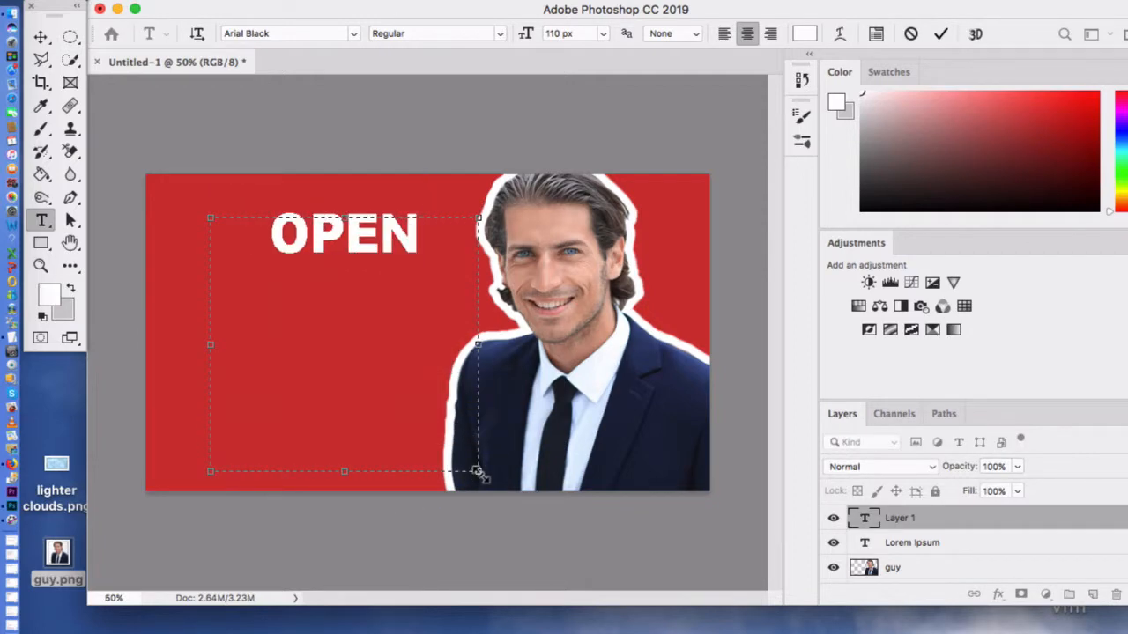
pyautogui.press('Return')
pyautogui.write('HOUSE')
pyautogui.press('Return')
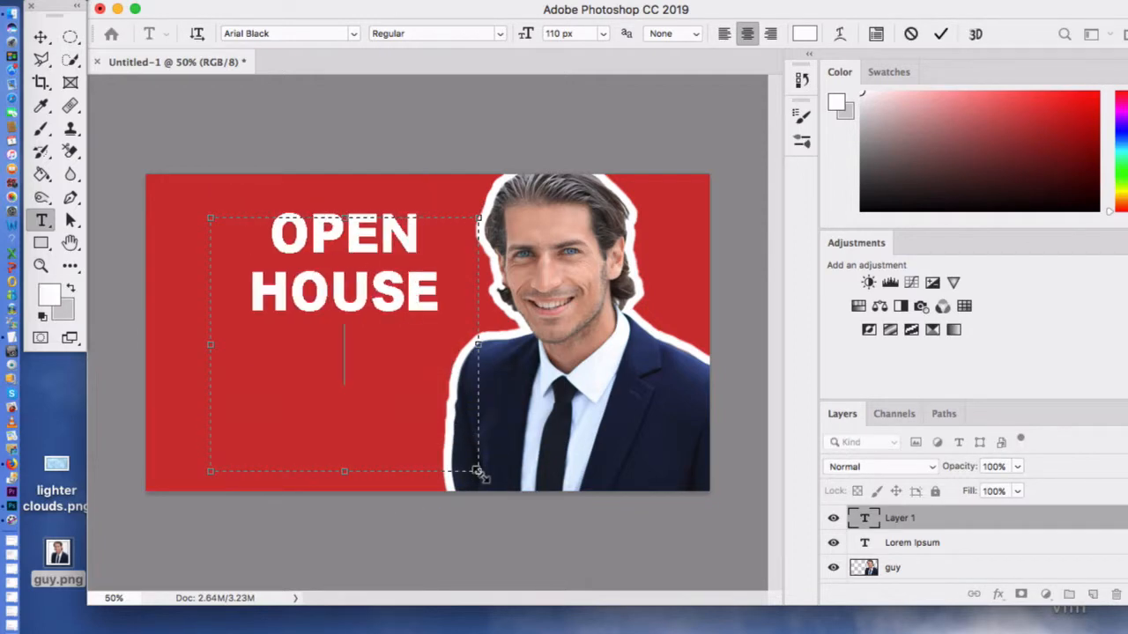
pyautogui.write('TODAY')
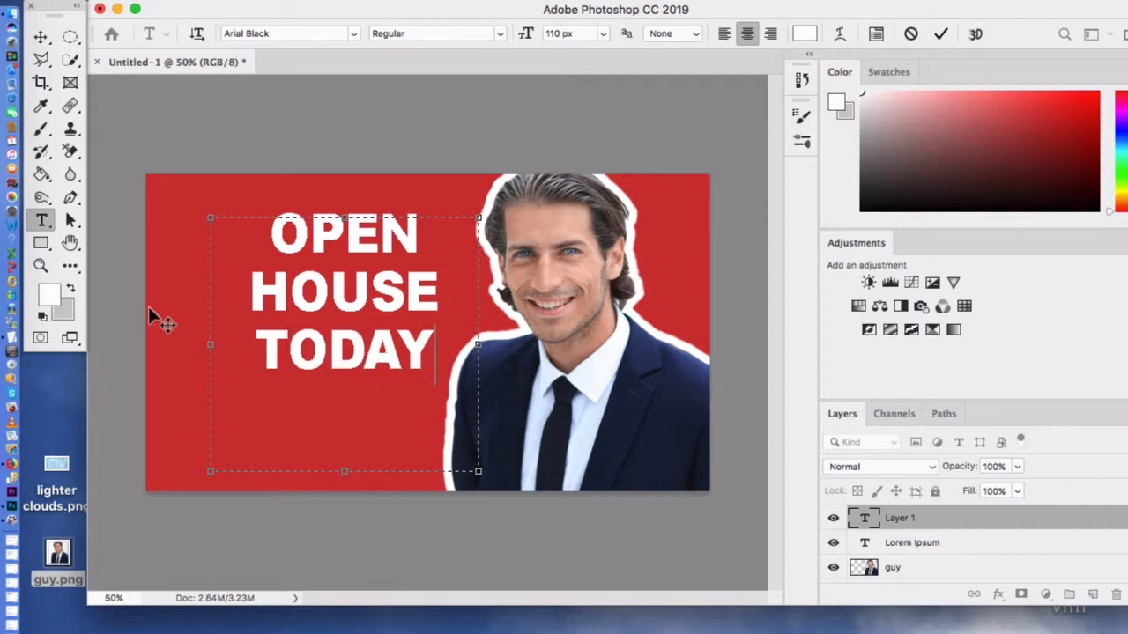
pyautogui.click(139, 129)
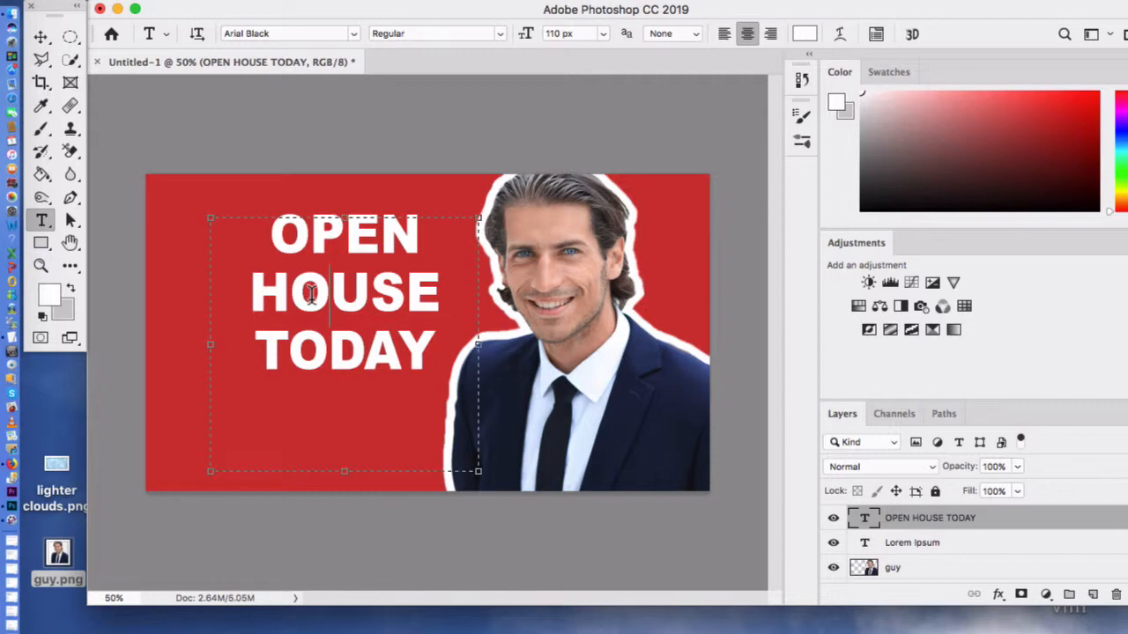
# Step: Move the OPEN HOUSE TODAY headline left and slightly down, clear of the portrait, and deselect it
pyautogui.click(41, 37)
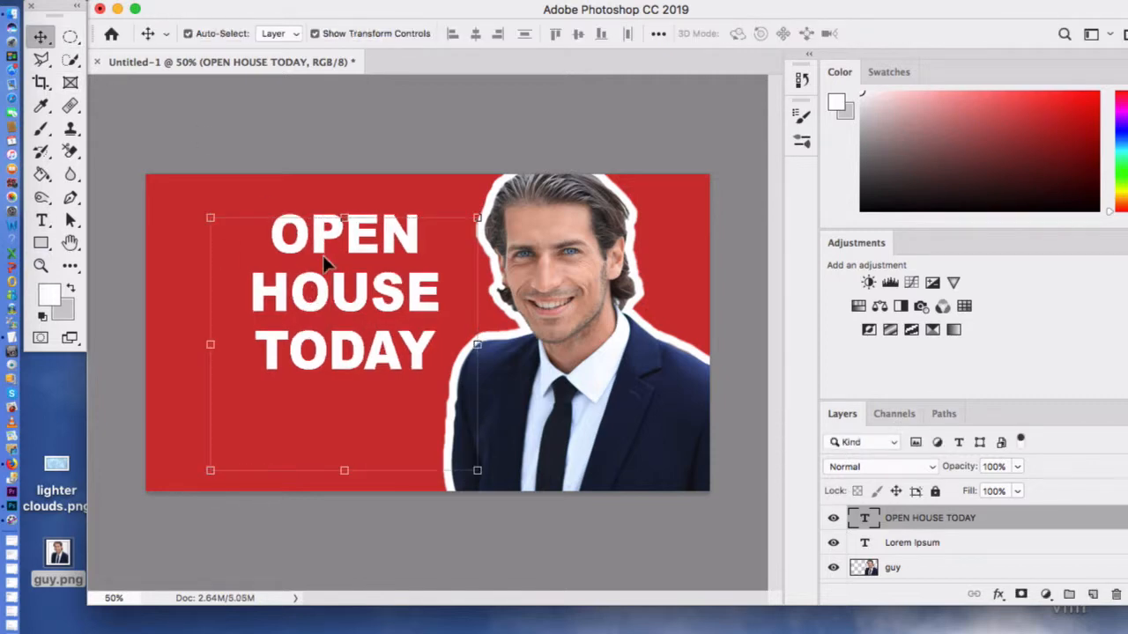
pyautogui.moveTo(323, 257); pyautogui.dragTo(302, 290)
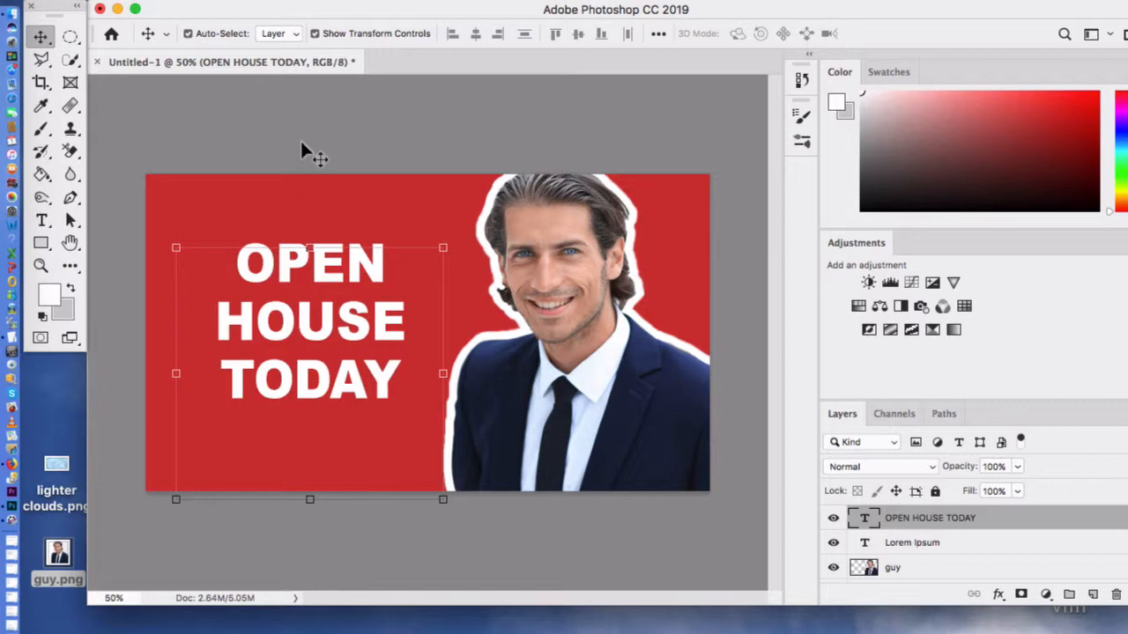
pyautogui.click(236, 134)
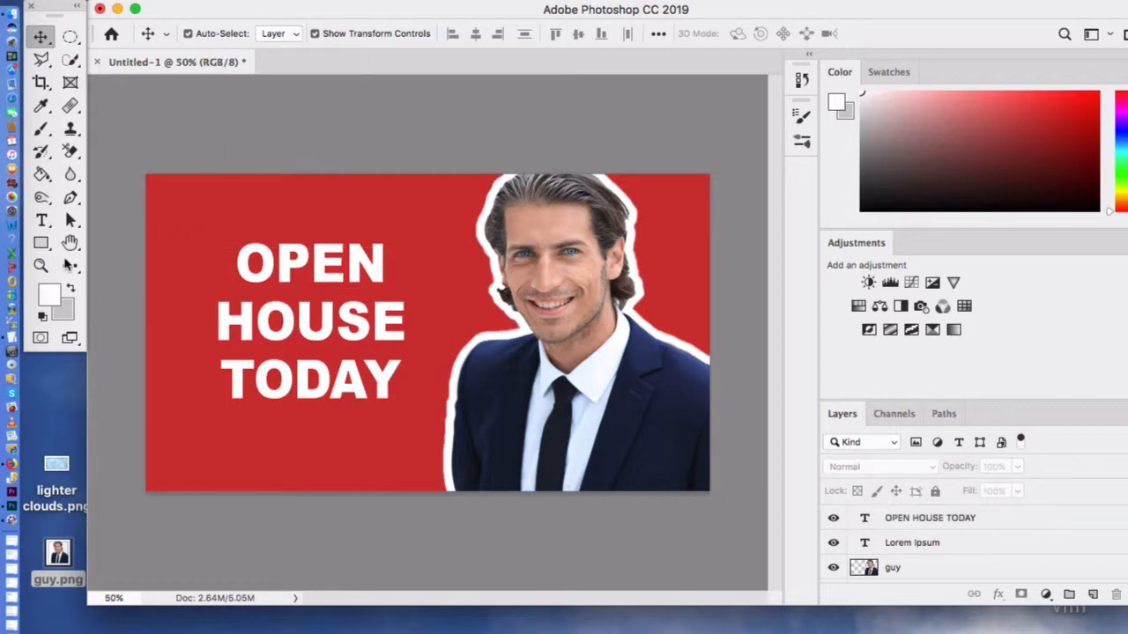
# Step: Draw an unfilled rectangle about 502 by 444 px with a 10 px white stroke around the headline
pyautogui.click(41, 245)
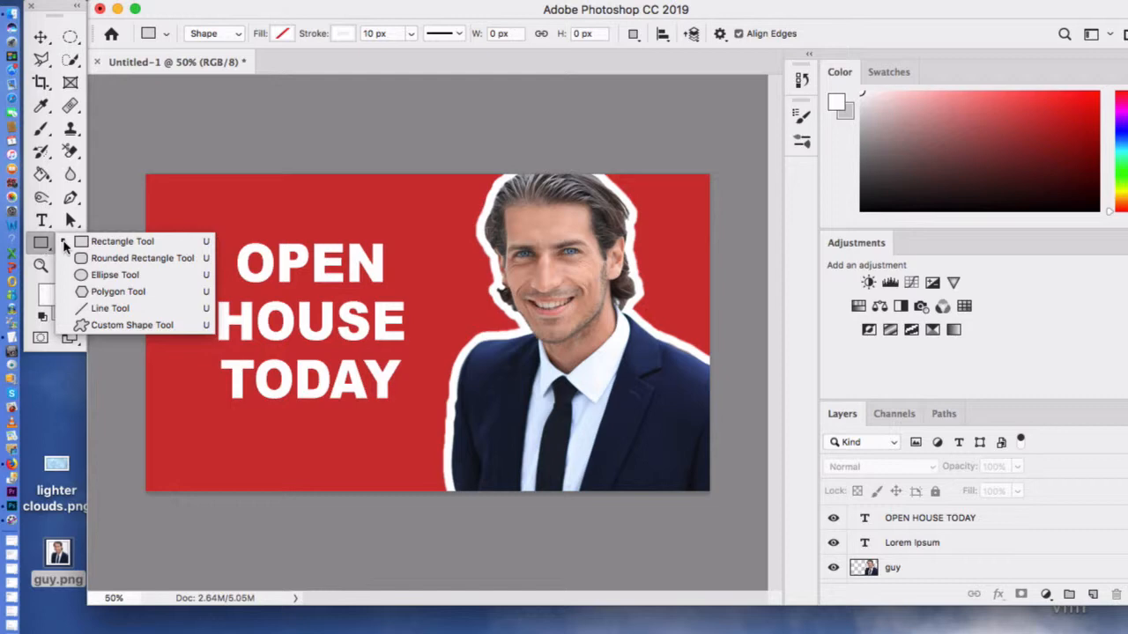
pyautogui.click(204, 220)
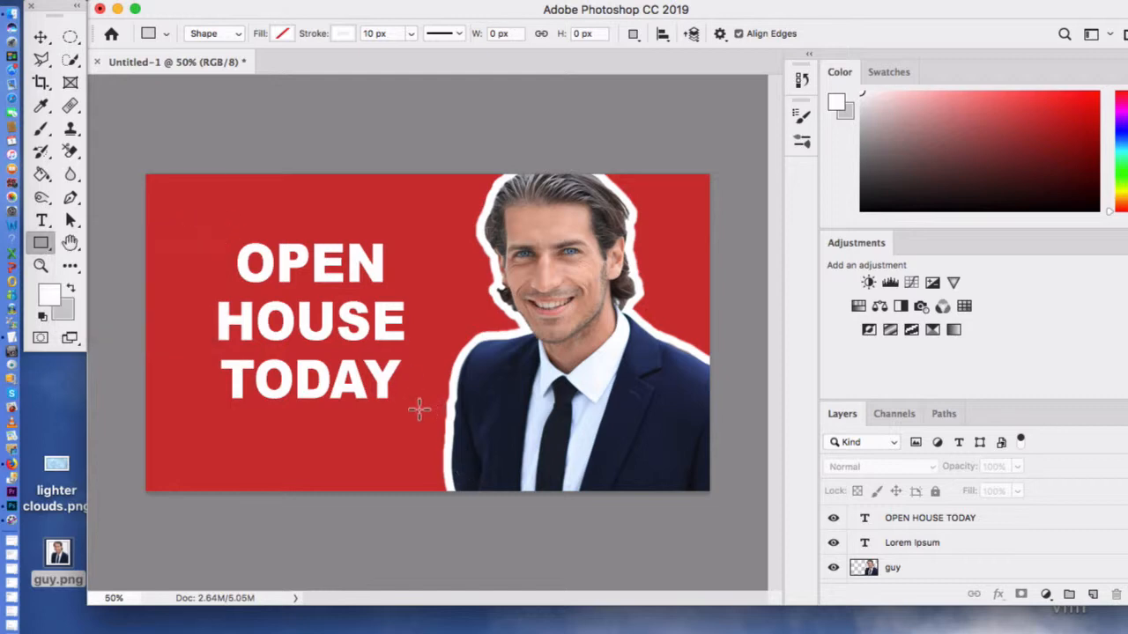
pyautogui.moveTo(202, 224); pyautogui.dragTo(426, 424)
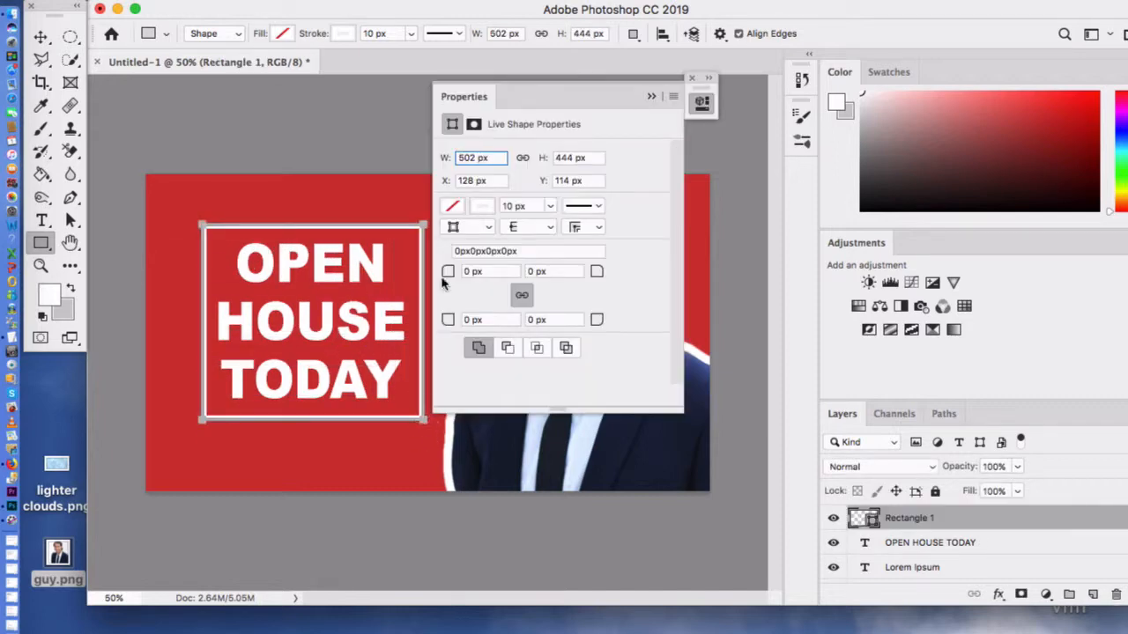
pyautogui.click(651, 97)
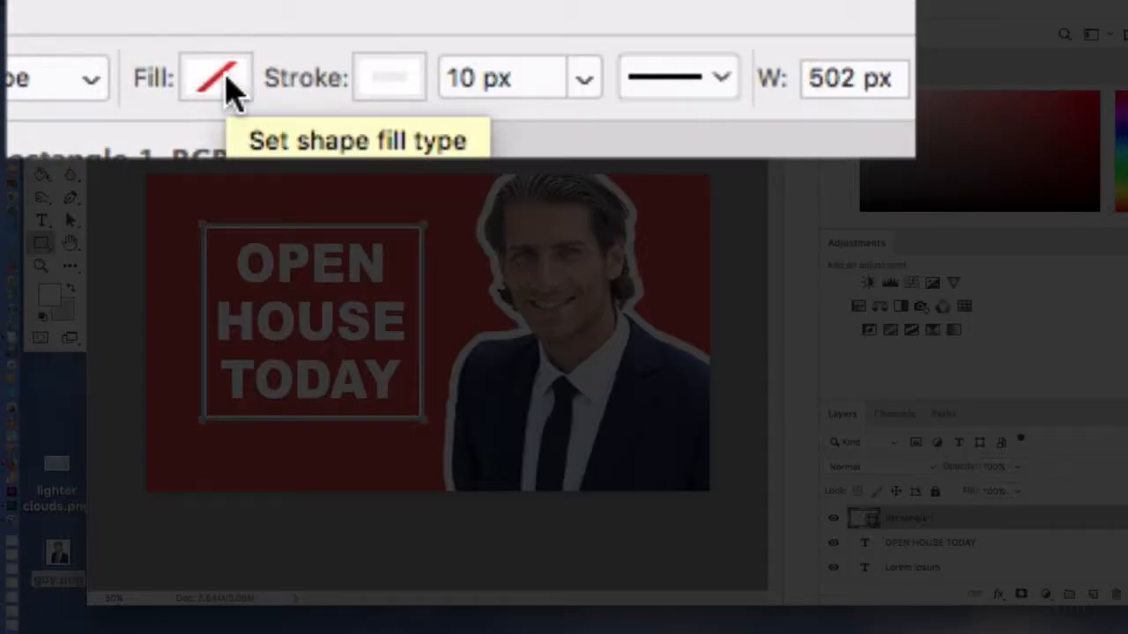
# Step: Set the fill colour of the rectangle around the headline to black
pyautogui.click(220, 81)
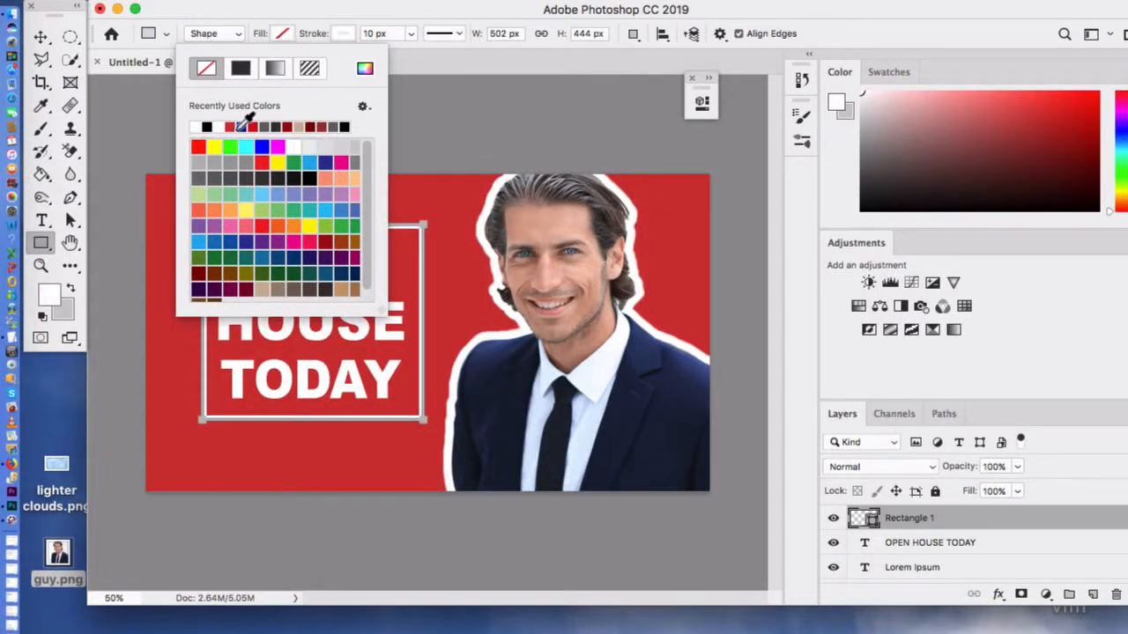
pyautogui.click(208, 129)
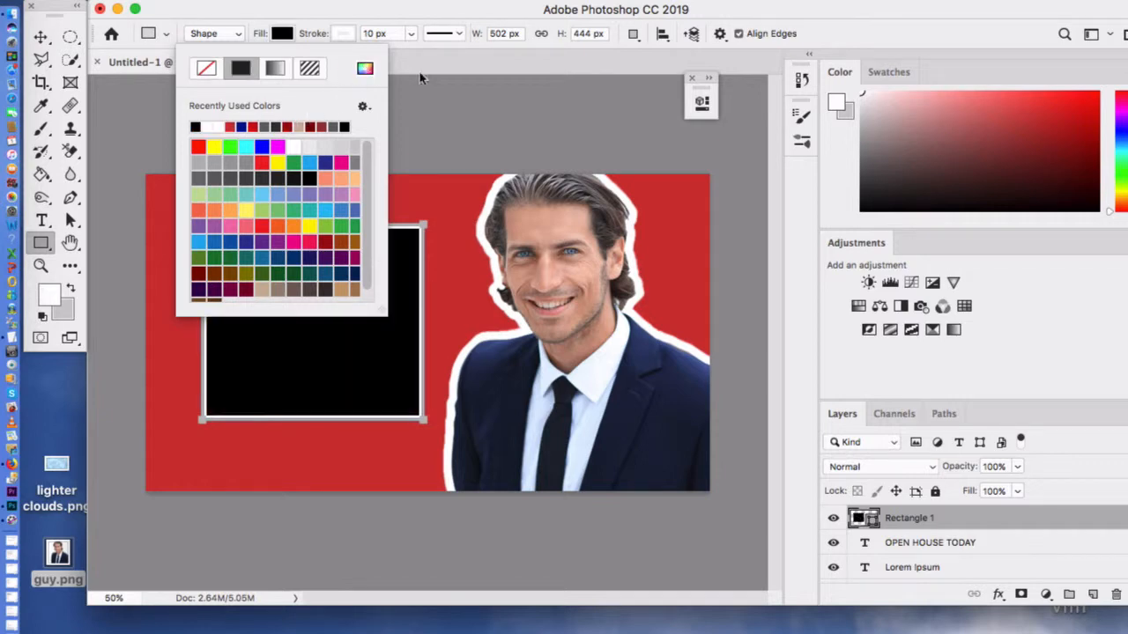
pyautogui.click(481, 100)
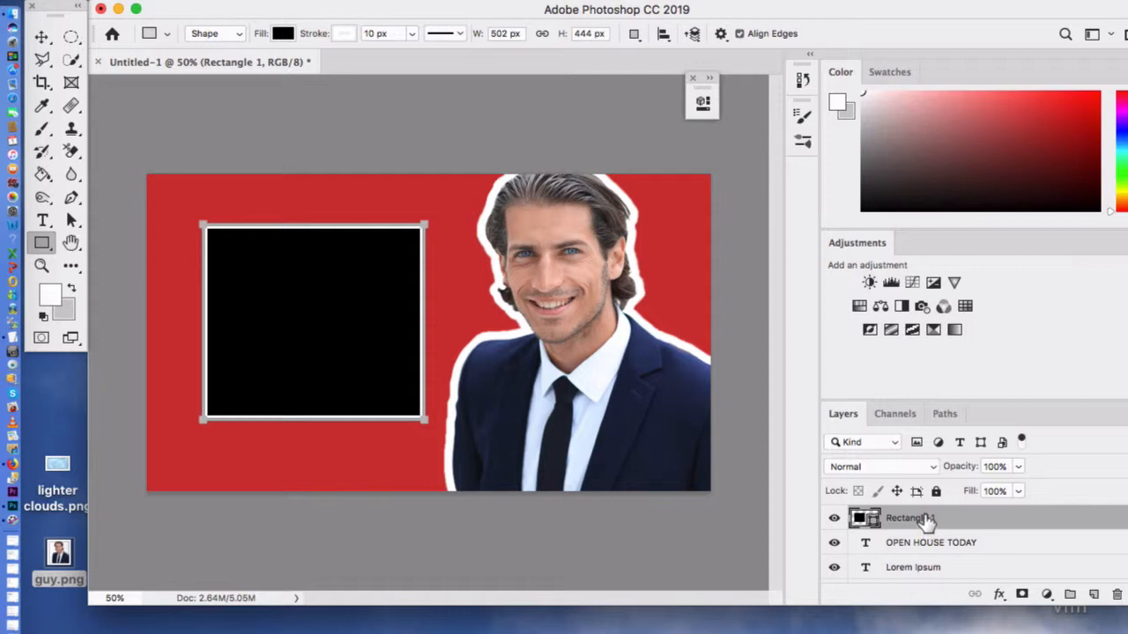
# Step: Move the rectangle layer beneath the OPEN HOUSE TODAY text layer and deselect it
pyautogui.moveTo(925, 520); pyautogui.dragTo(929, 560)
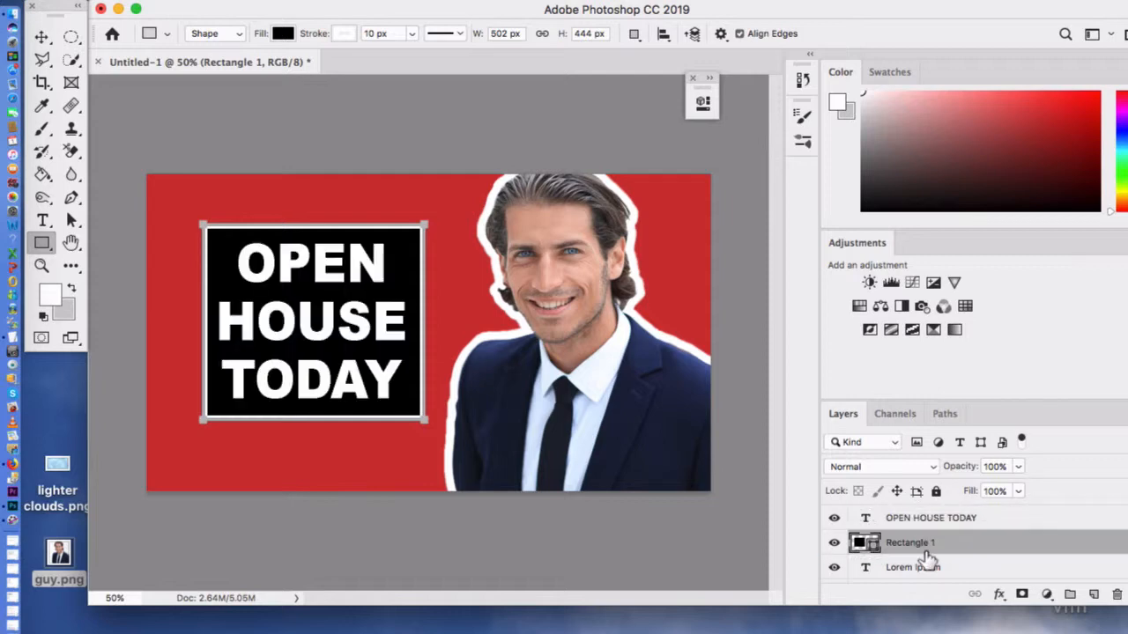
pyautogui.click(411, 132)
pyautogui.click(494, 350)
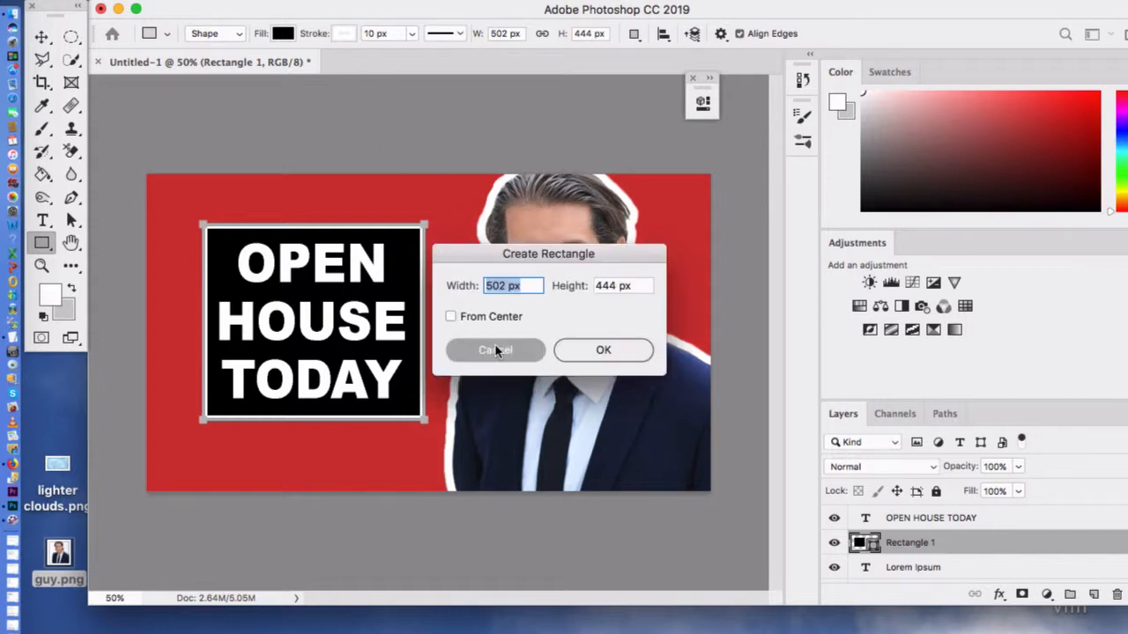
pyautogui.click(42, 40)
pyautogui.click(419, 134)
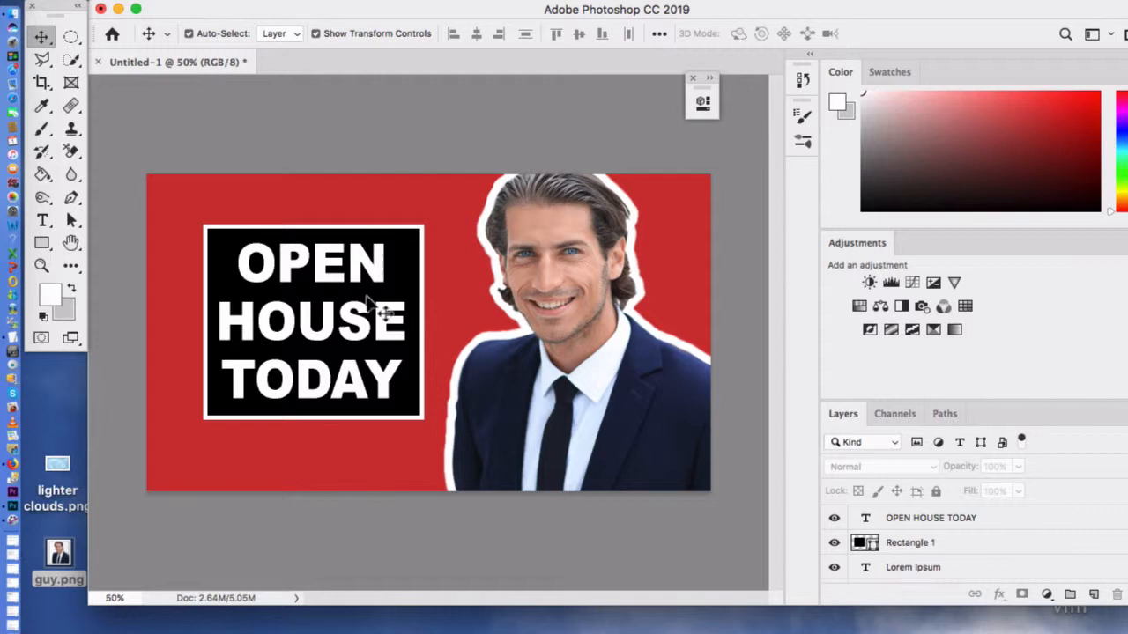
# Step: Select the rectangle and OPEN HOUSE TODAY layers together, rotate them to about -2.59°, and commit the transform
pyautogui.click(910, 548)
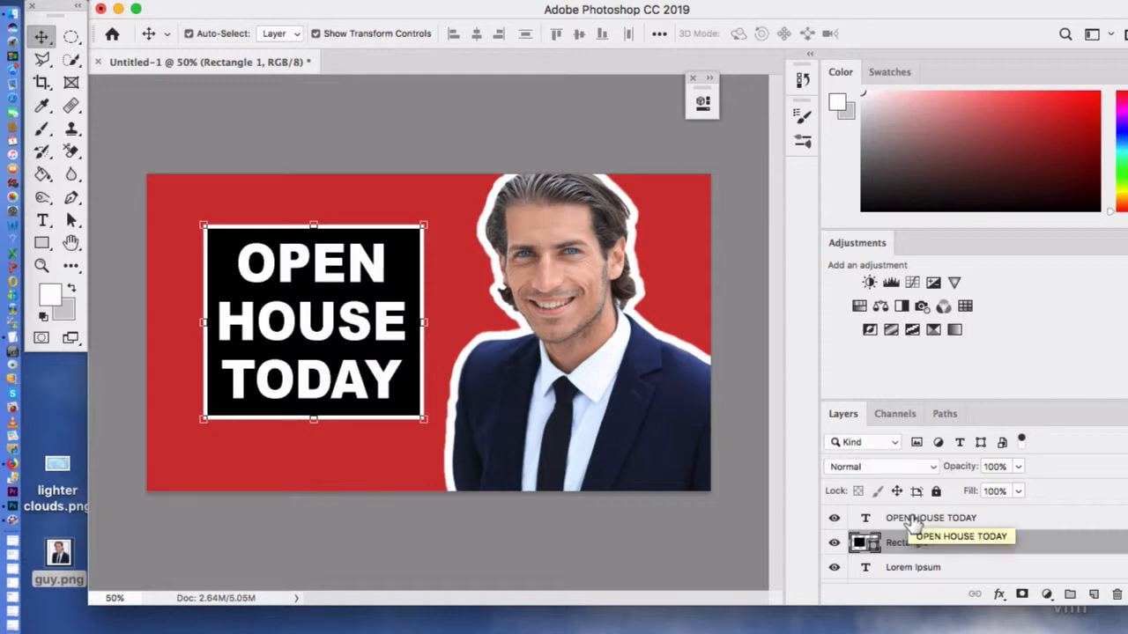
pyautogui.keyDown('shift'); pyautogui.click(910, 520); pyautogui.keyUp('shift')
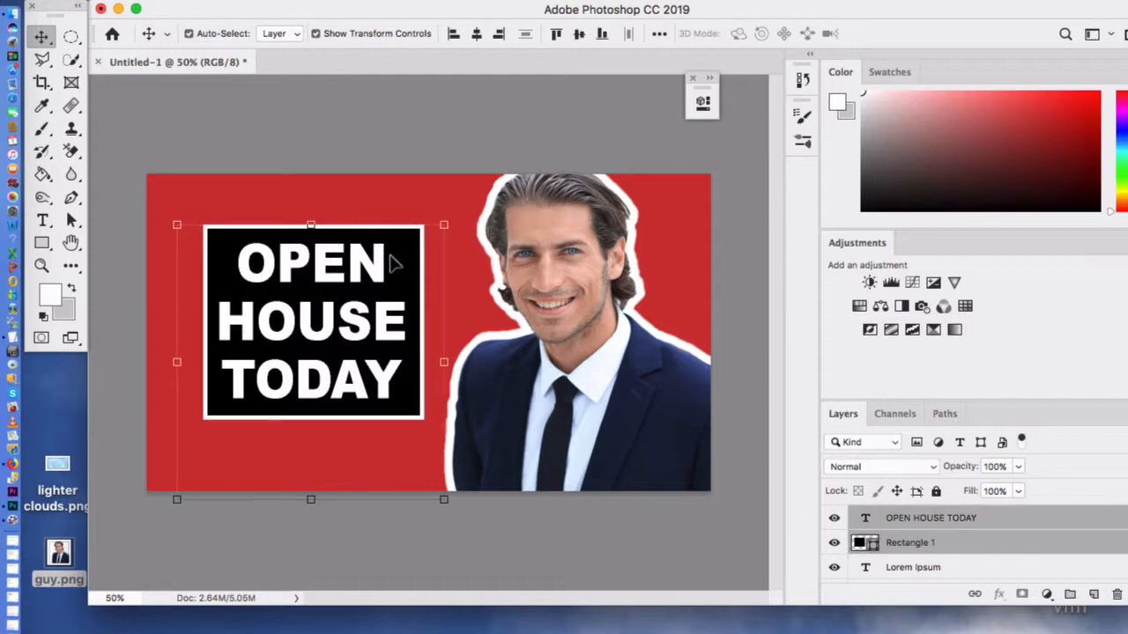
pyautogui.click(459, 219)
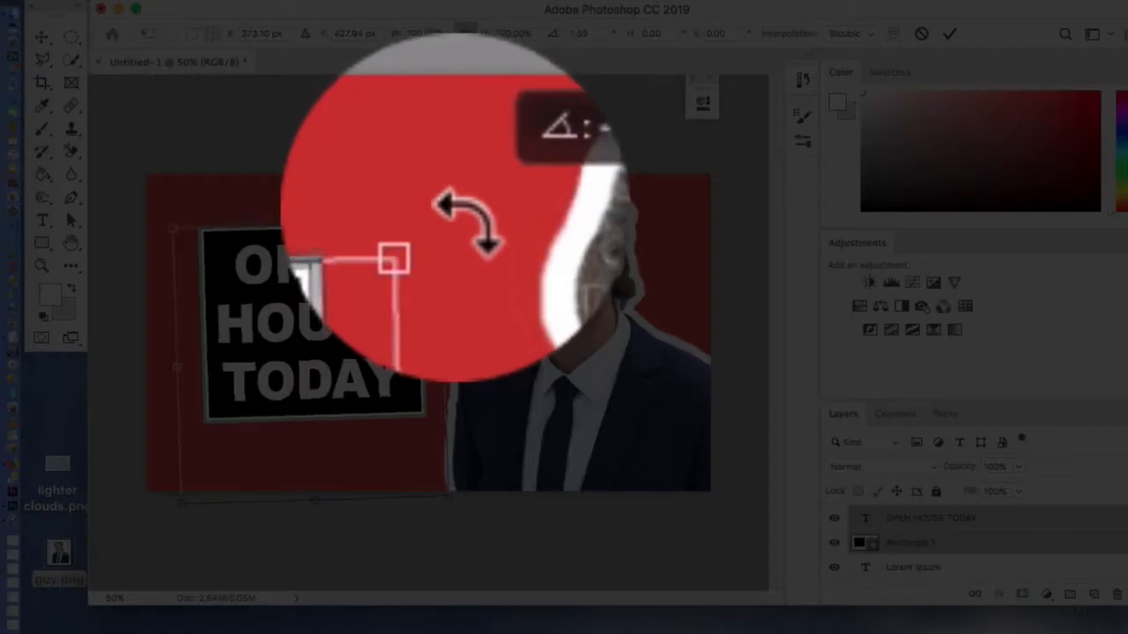
pyautogui.moveTo(459, 218); pyautogui.dragTo(456, 216)
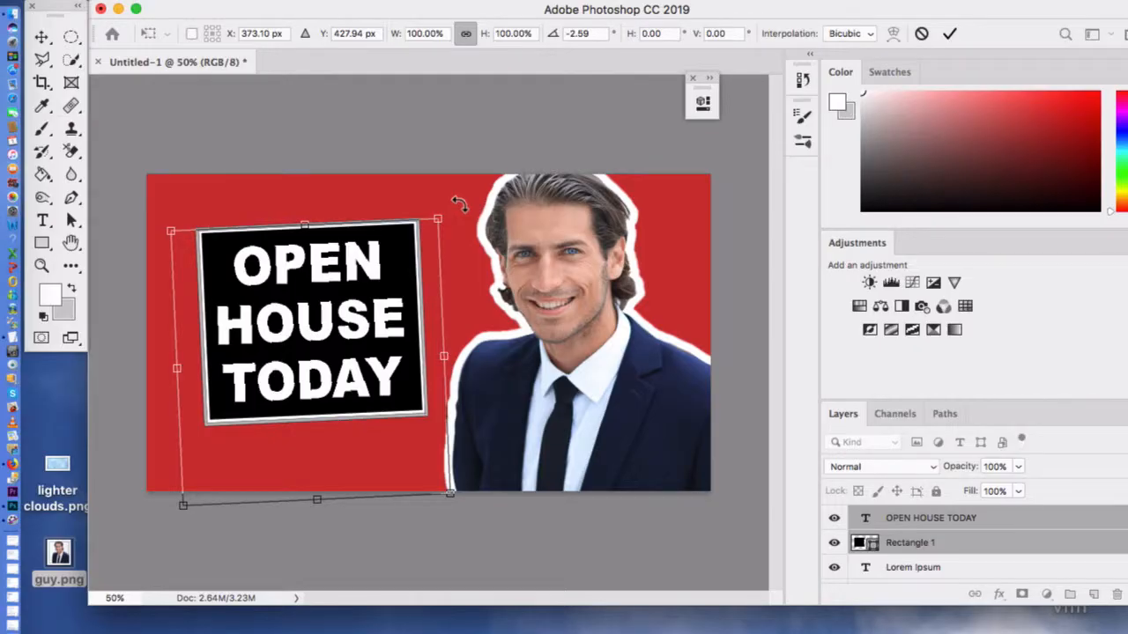
pyautogui.click(949, 33)
pyautogui.click(557, 116)
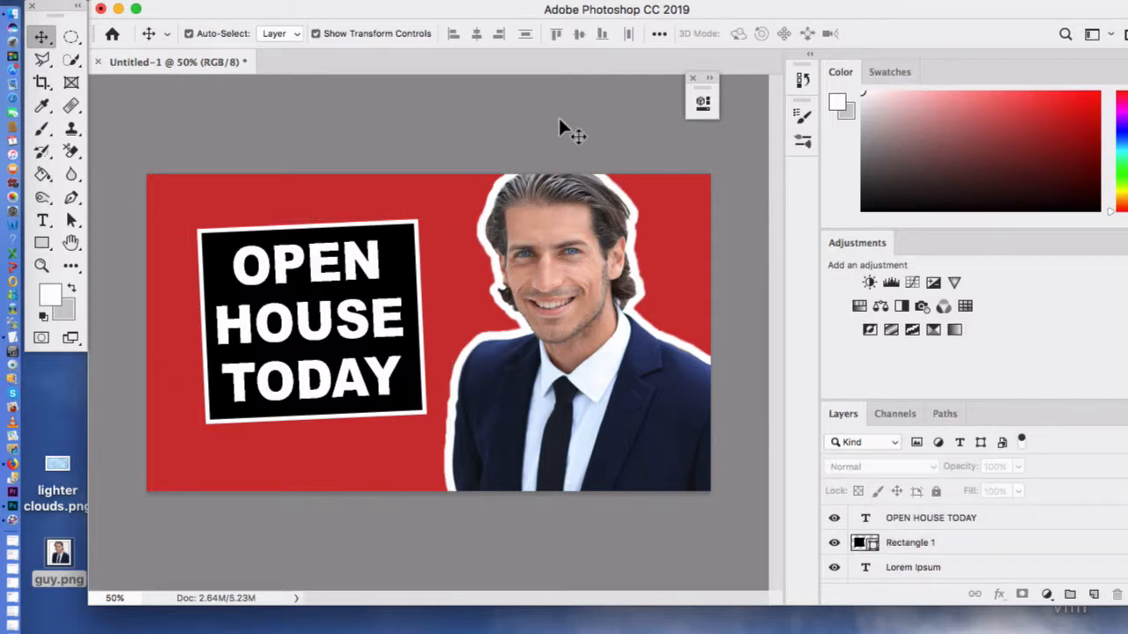